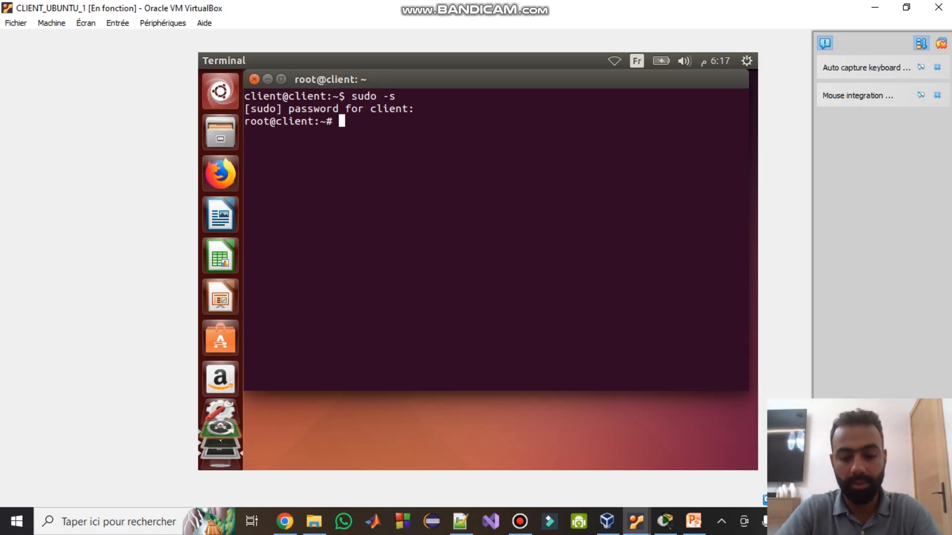
- Run gedit on a mistaken /e path, then close the empty e document without saving
{"action": "type", "text": "gedit"}
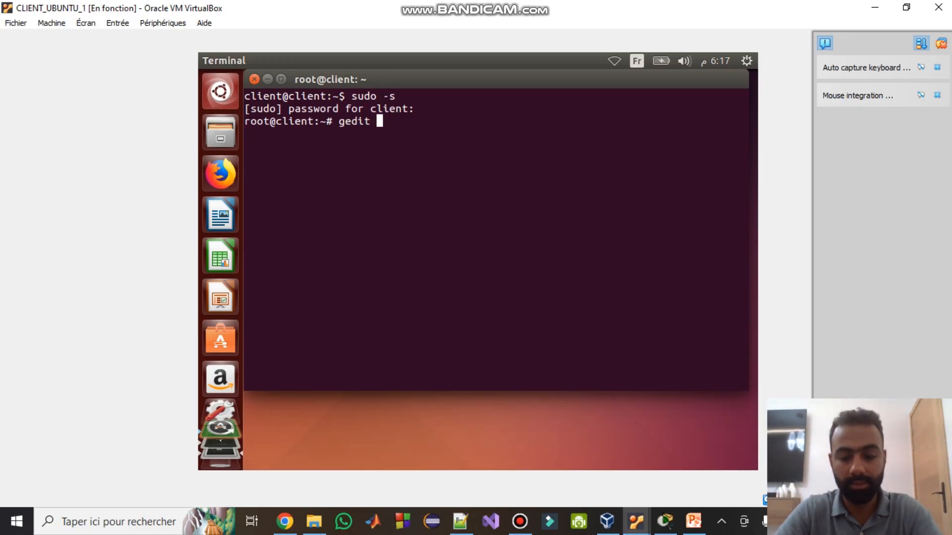
{"action": "type", "text": " /"}
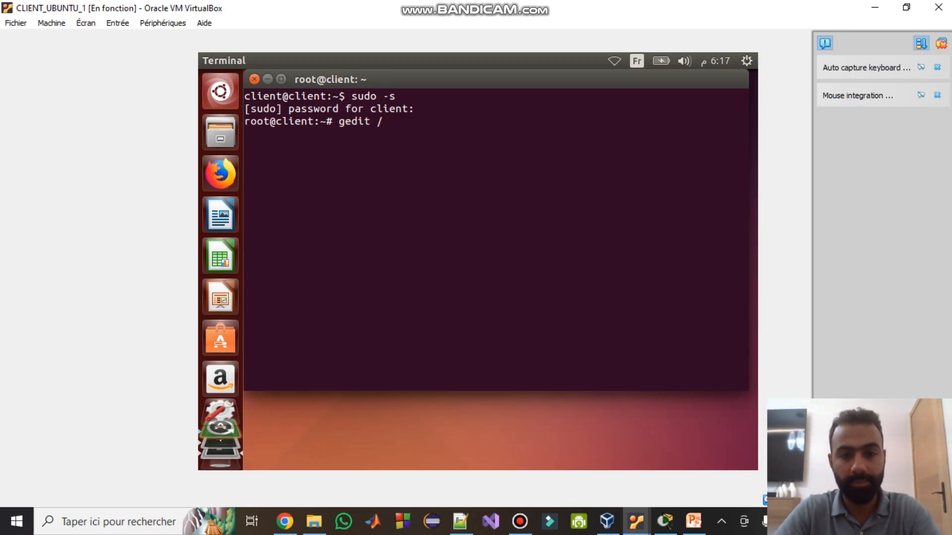
{"action": "key", "text": "Tab"}
{"action": "key", "text": "Tab"}
{"action": "type", "text": "e"}
{"action": "key", "text": "Return"}
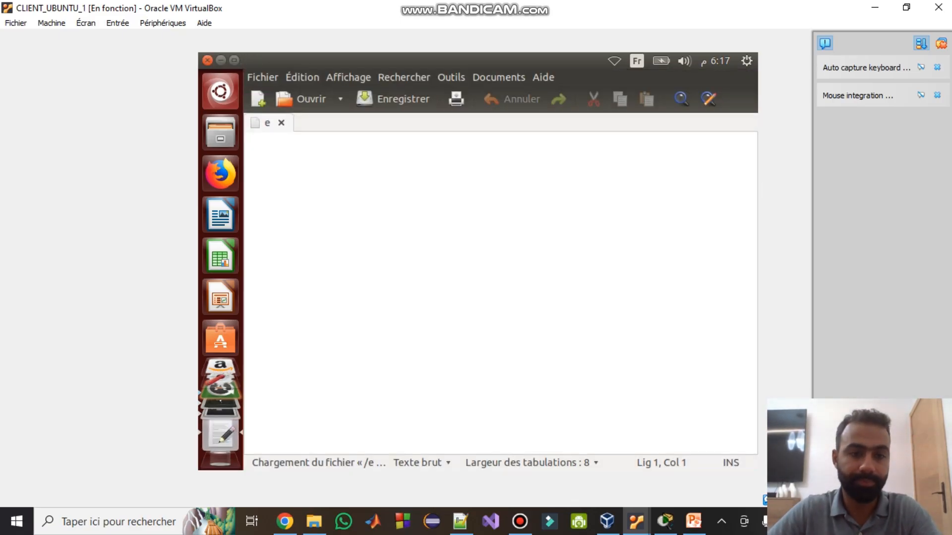
{"action": "left_click", "coordinate": [207, 60]}
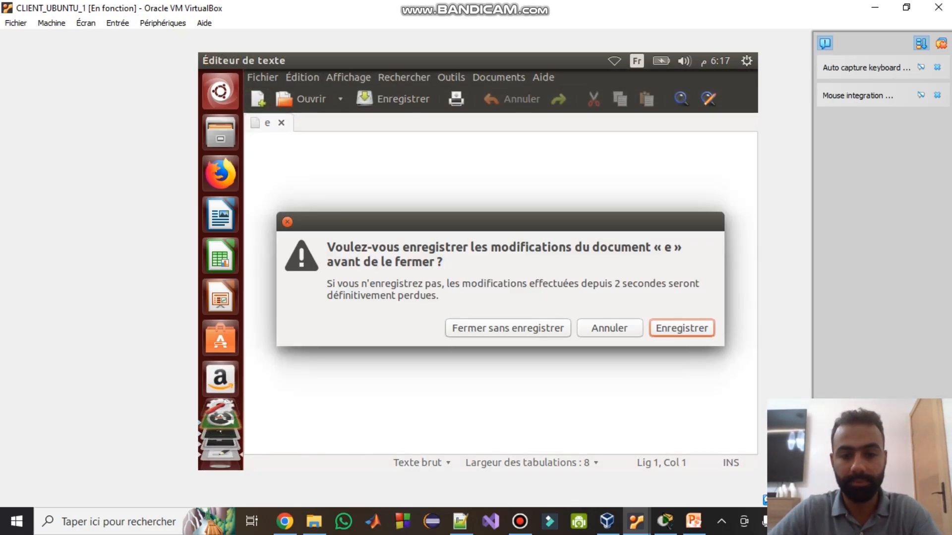
{"action": "left_click", "coordinate": [508, 329]}
- Open /etc/network/interfaces in gedit using Tab completion
{"action": "key", "text": "Up"}
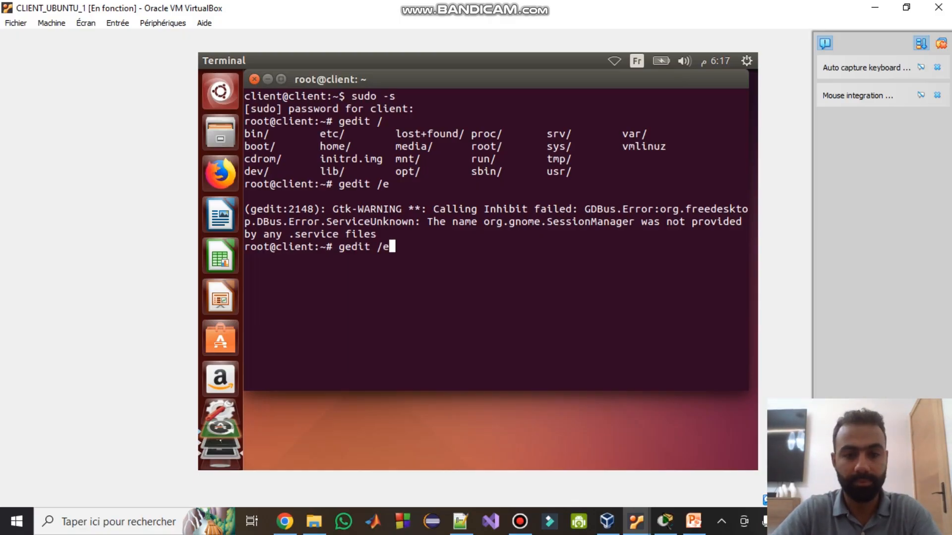
{"action": "key", "text": "Tab"}
{"action": "type", "text": "int"}
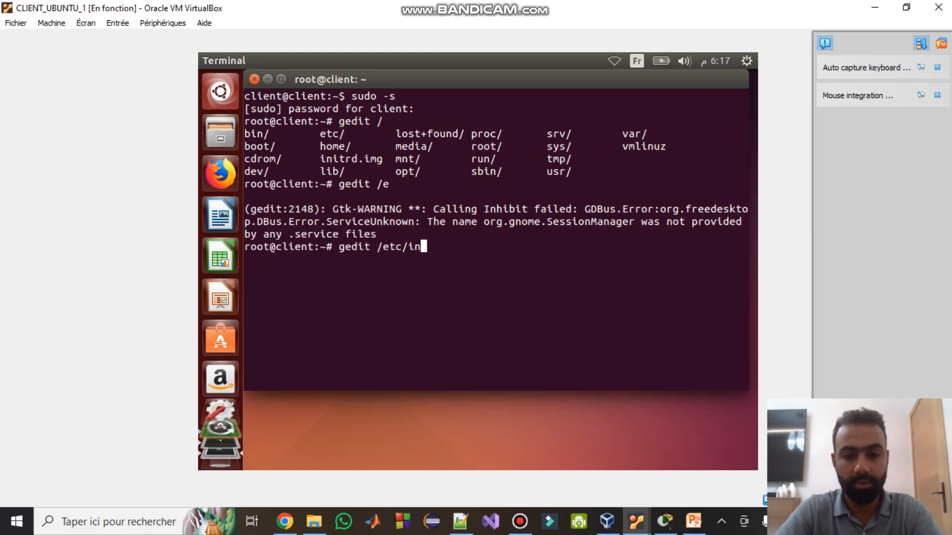
{"action": "key", "text": "BackSpace"}
{"action": "key", "text": "BackSpace"}
{"action": "key", "text": "BackSpace"}
{"action": "type", "text": "netx"}
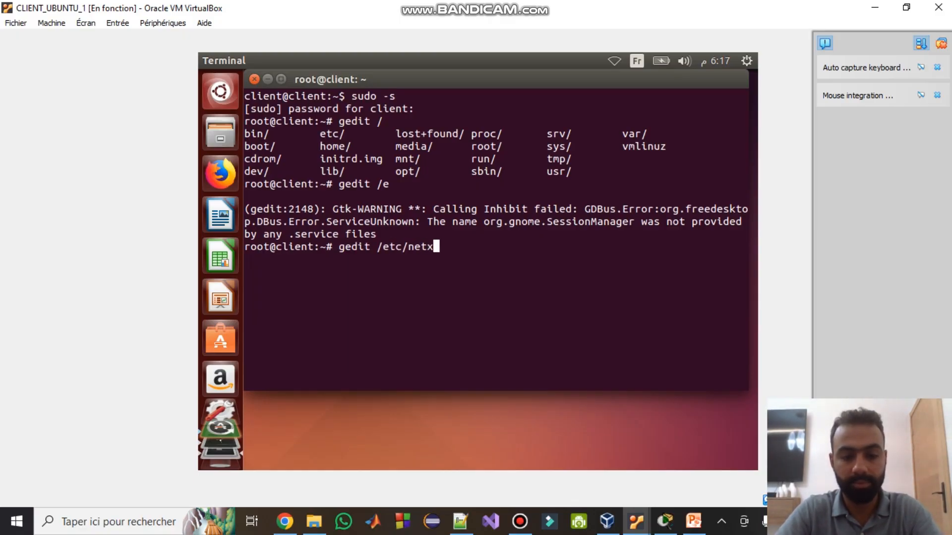
{"action": "key", "text": "BackSpace"}
{"action": "type", "text": "w"}
{"action": "key", "text": "Tab"}
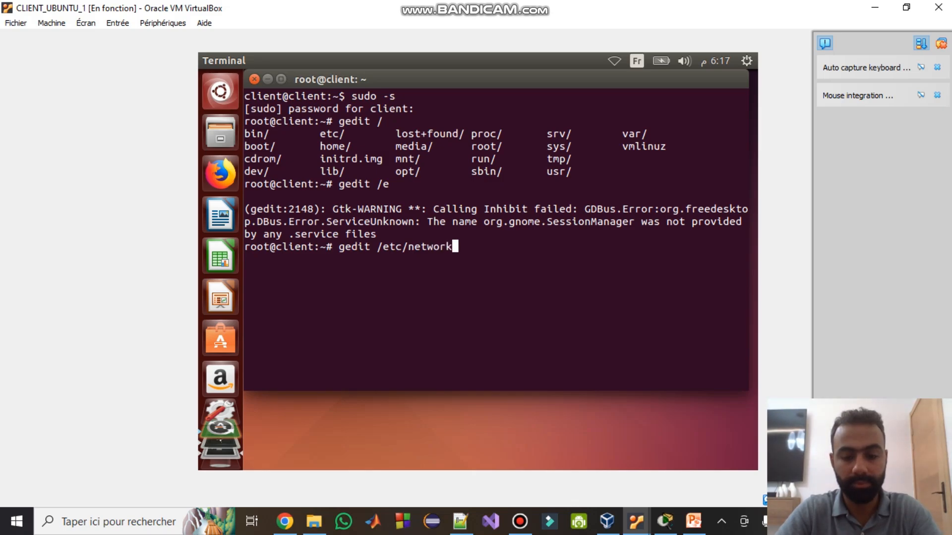
{"action": "type", "text": "/inter"}
{"action": "key", "text": "Tab"}
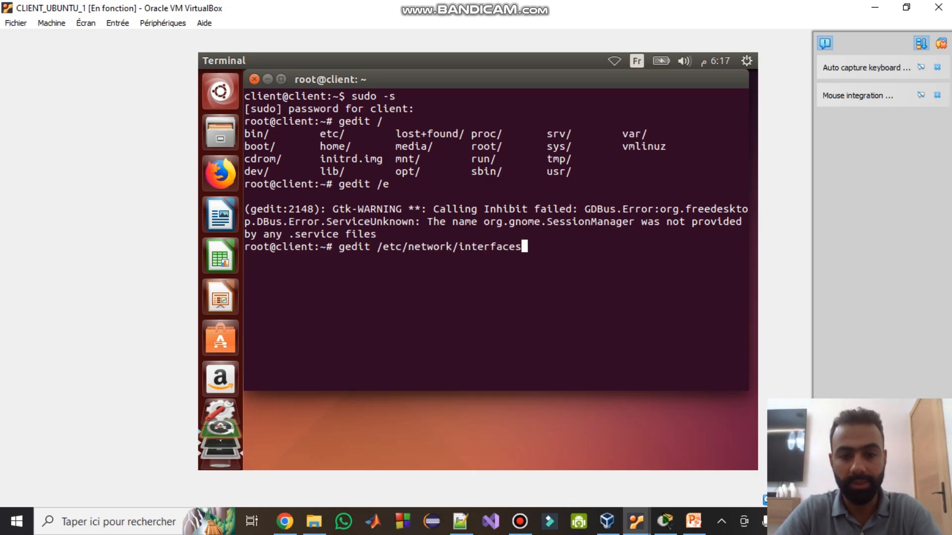
{"action": "key", "text": "Return"}
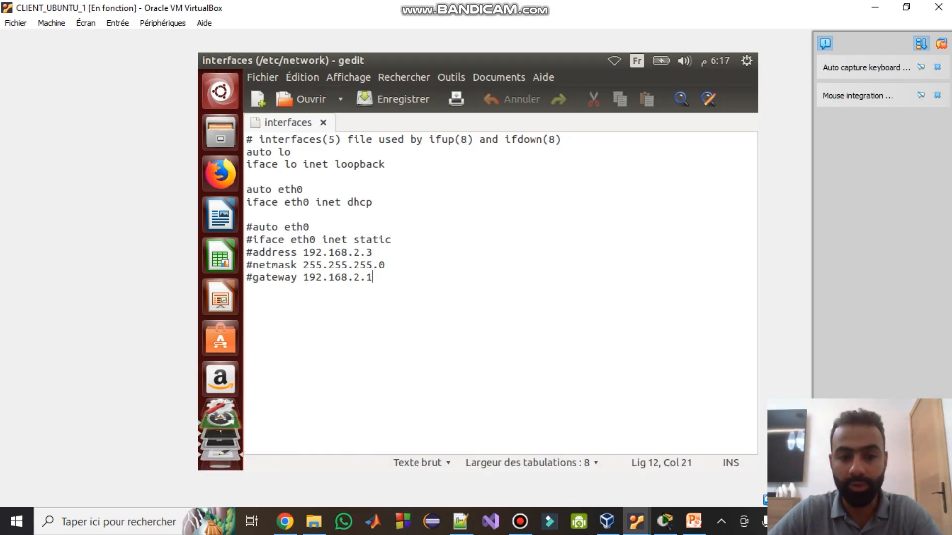
- Highlight eth0's dhcp setting and the commented static block, then save /etc/network/interfaces unchanged
{"action": "left_click", "coordinate": [310, 202]}
{"action": "double_click", "coordinate": [360, 202]}
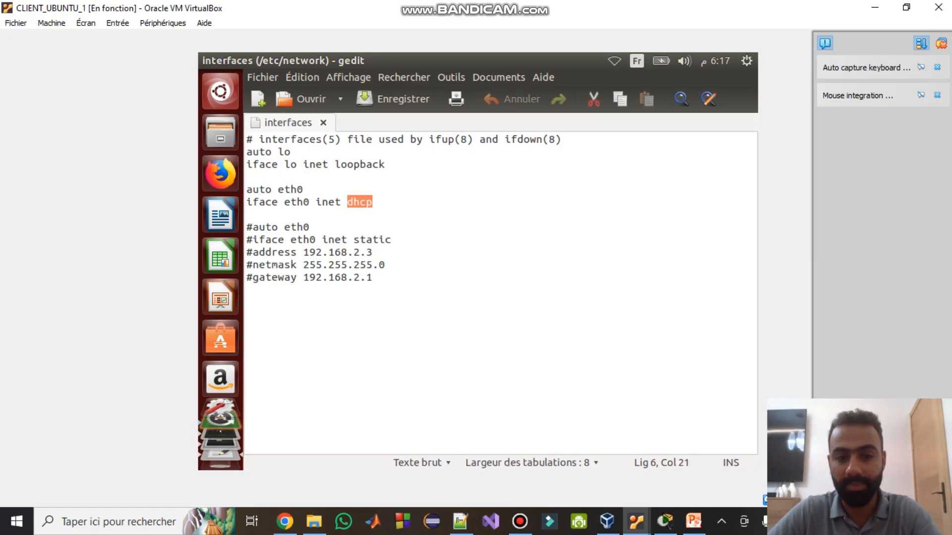
{"action": "left_click_drag", "start_coordinate": [392, 240], "coordinate": [360, 240]}
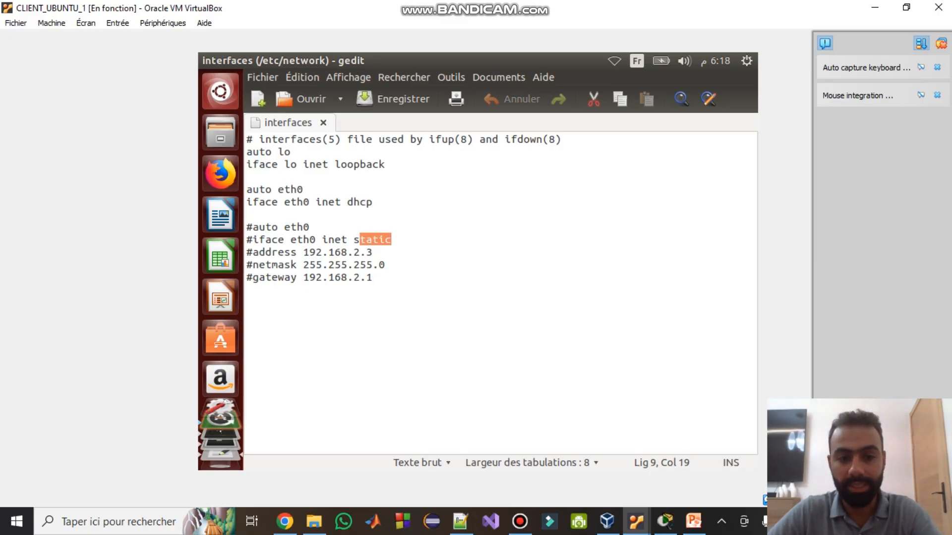
{"action": "left_click_drag", "start_coordinate": [253, 227], "coordinate": [247, 227]}
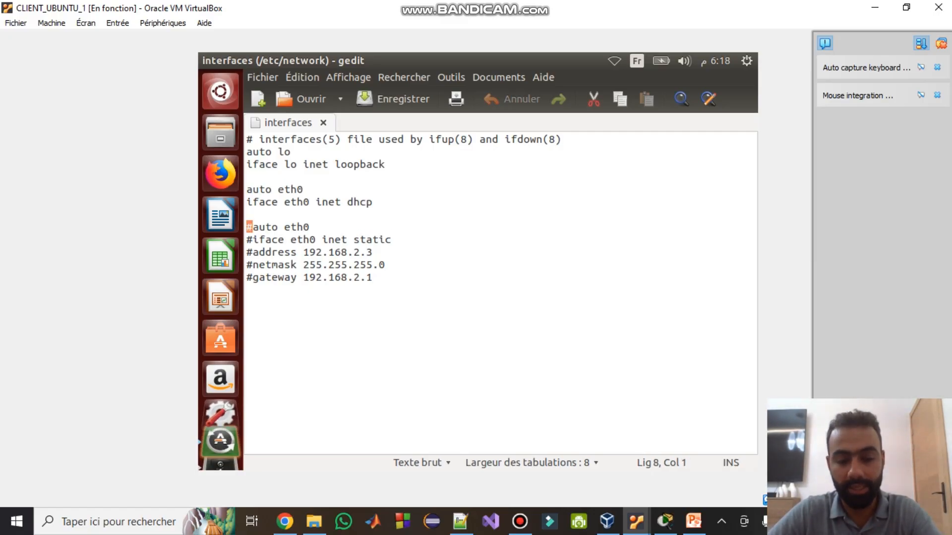
{"action": "left_click", "coordinate": [373, 202]}
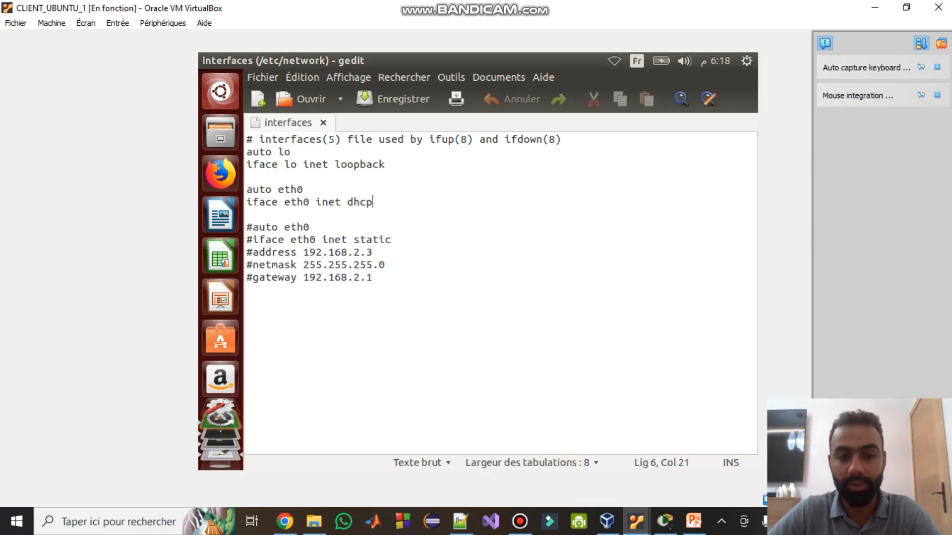
{"action": "double_click", "coordinate": [359, 202]}
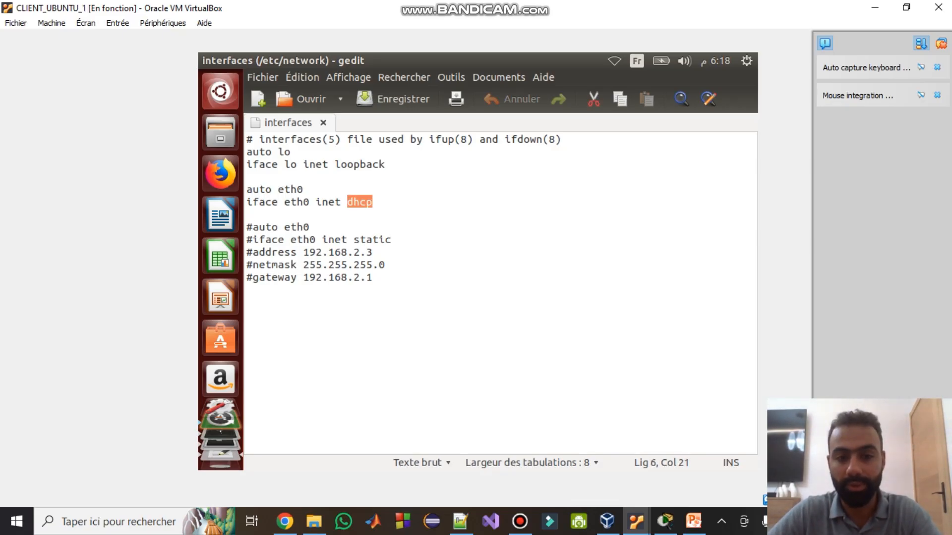
{"action": "key", "text": "Right"}
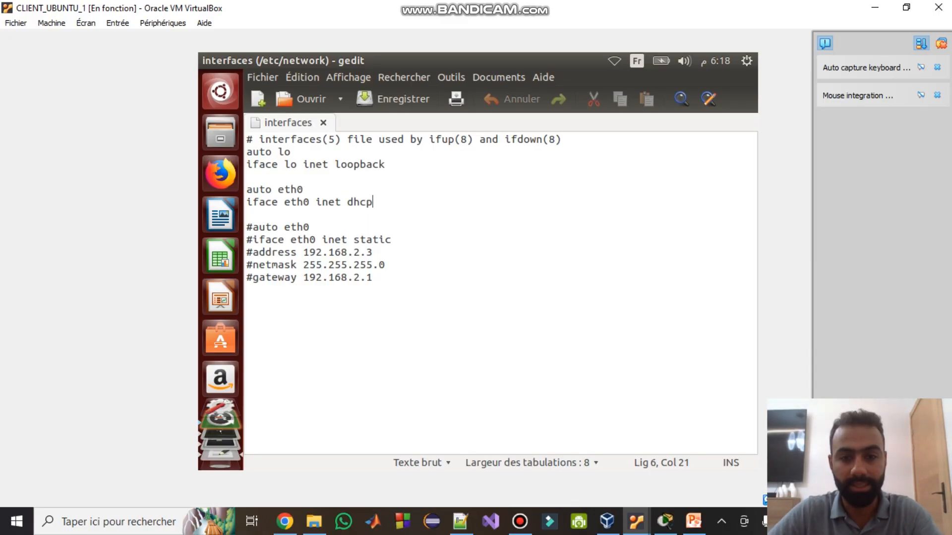
{"action": "key", "text": "ctrl+s"}
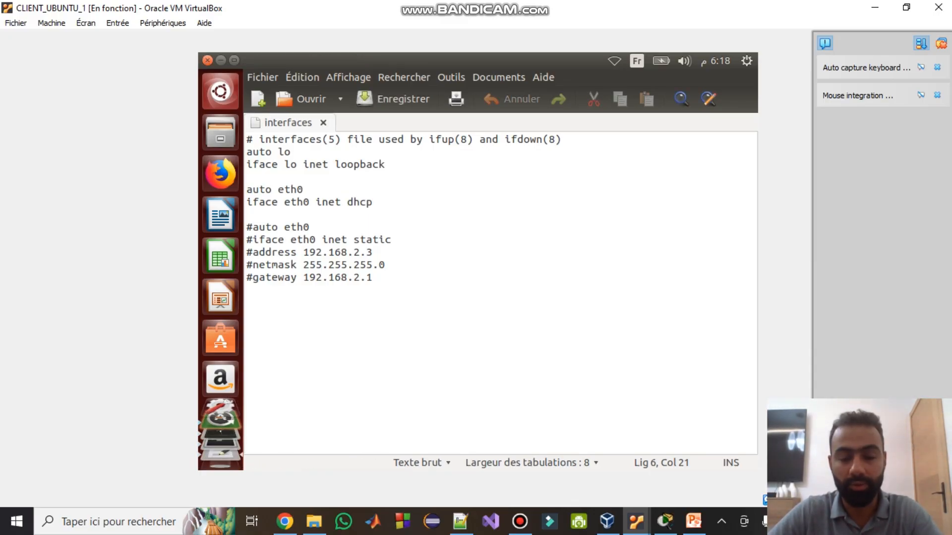
- Check that CLIENT_UBUNTU_1's adapter uses internal network R_DHCP
{"action": "left_click", "coordinate": [163, 23]}
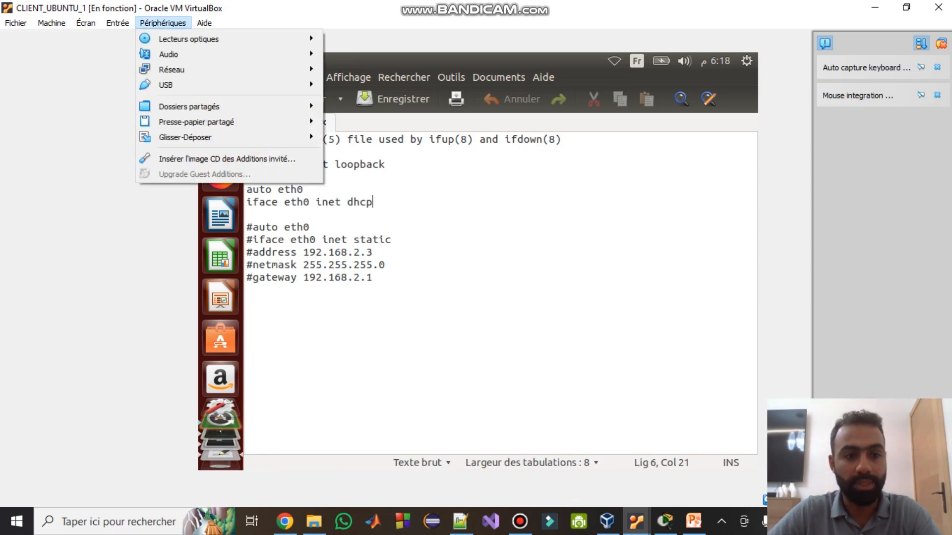
{"action": "mouse_move", "coordinate": [223, 70]}
{"action": "left_click", "coordinate": [374, 69]}
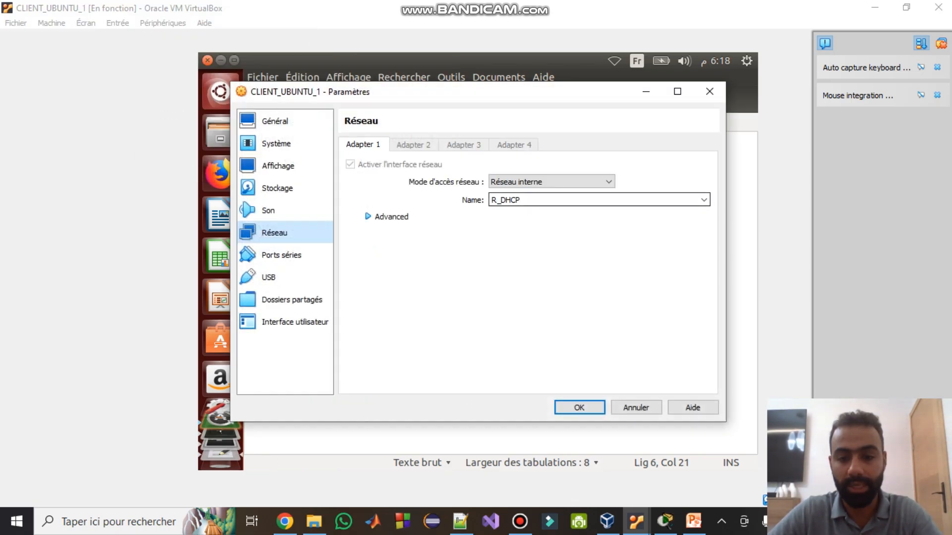
- Check DHCP_Server's adapter advanced settings, confirming internal network R_DHCP
{"action": "mouse_move", "coordinate": [636, 521]}
{"action": "left_click", "coordinate": [563, 461]}
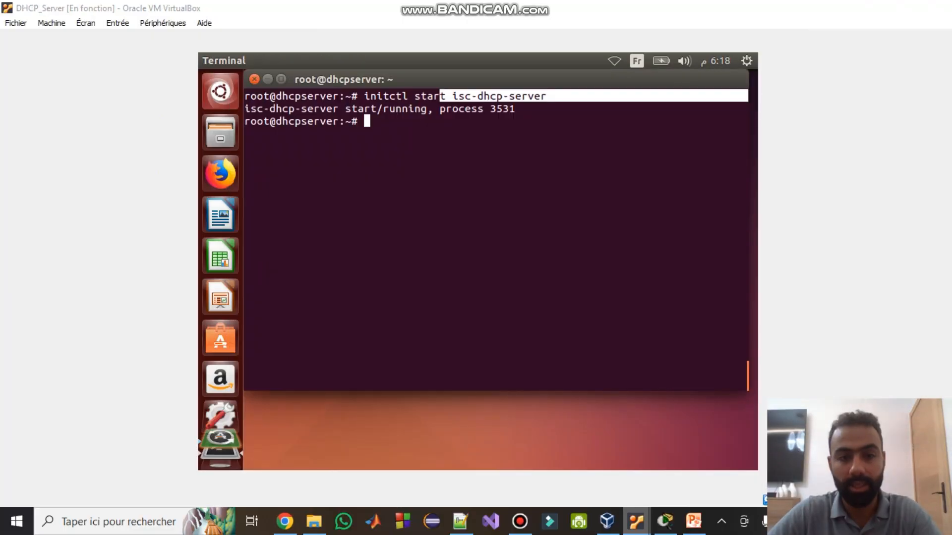
{"action": "left_click", "coordinate": [163, 23]}
{"action": "mouse_move", "coordinate": [172, 69]}
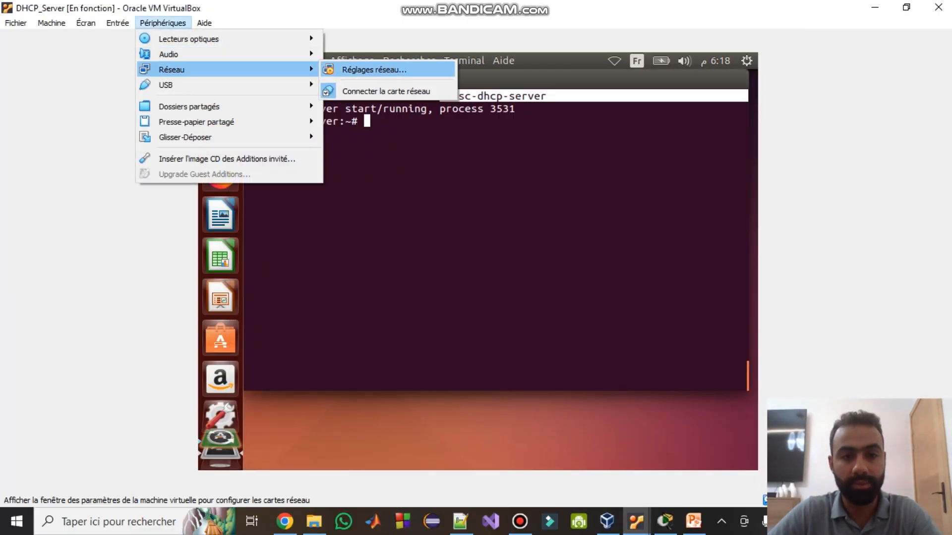
{"action": "left_click", "coordinate": [374, 70]}
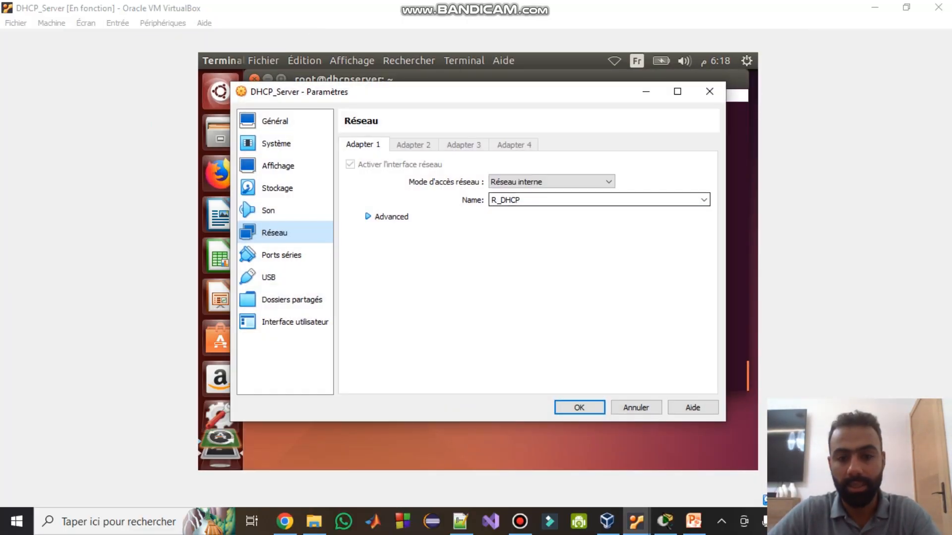
{"action": "left_click", "coordinate": [387, 217]}
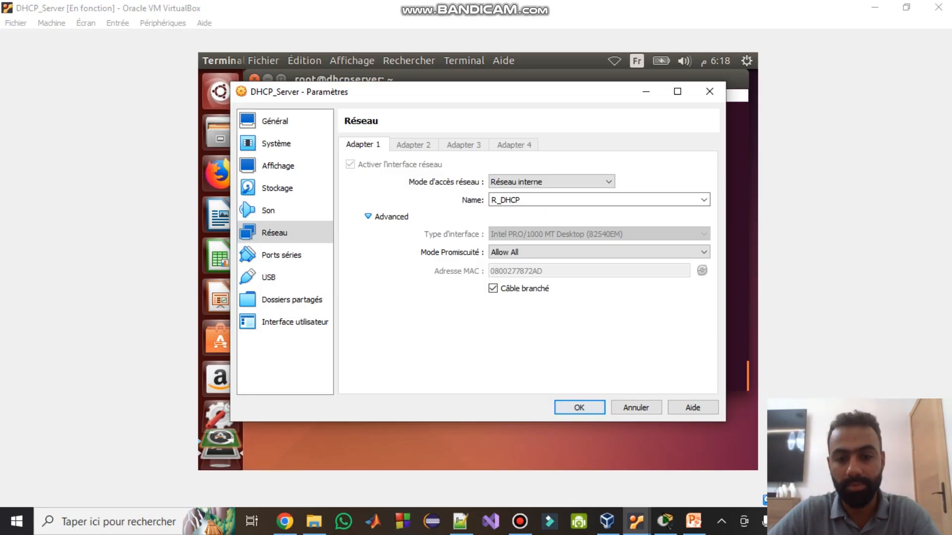
{"action": "left_click", "coordinate": [579, 407]}
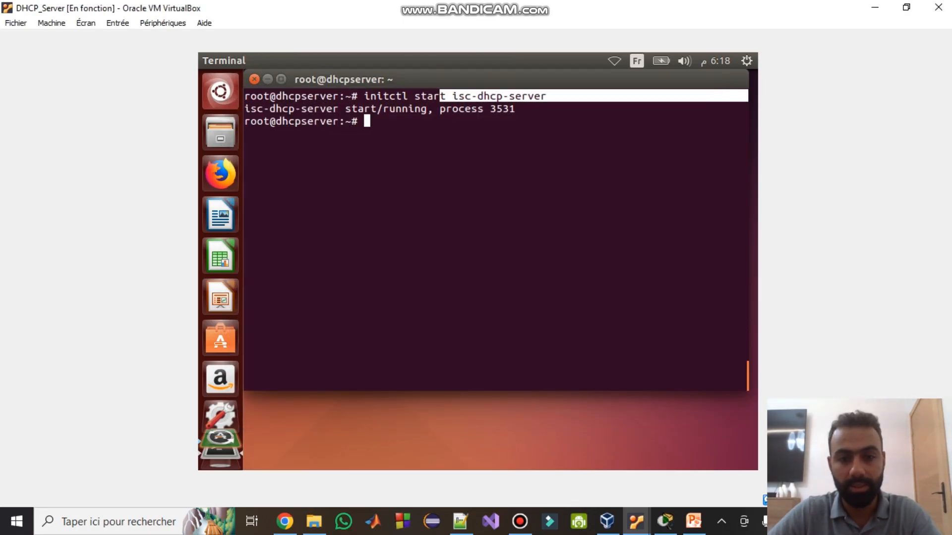
- Confirm with ifconfig that DHCP_Server's eth0 is 192.168.1.2, then close the client's network settings
{"action": "type", "text": "ifconfig"}
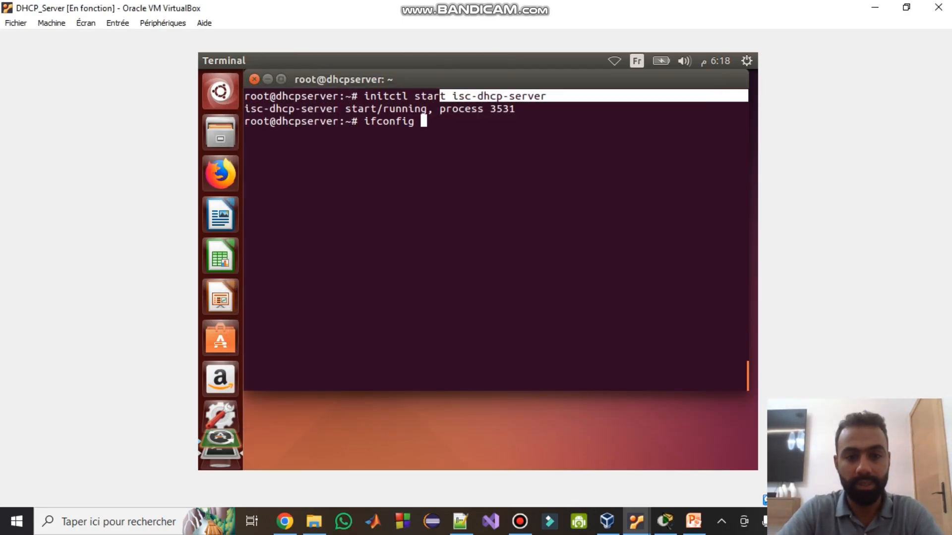
{"action": "key", "text": "Return"}
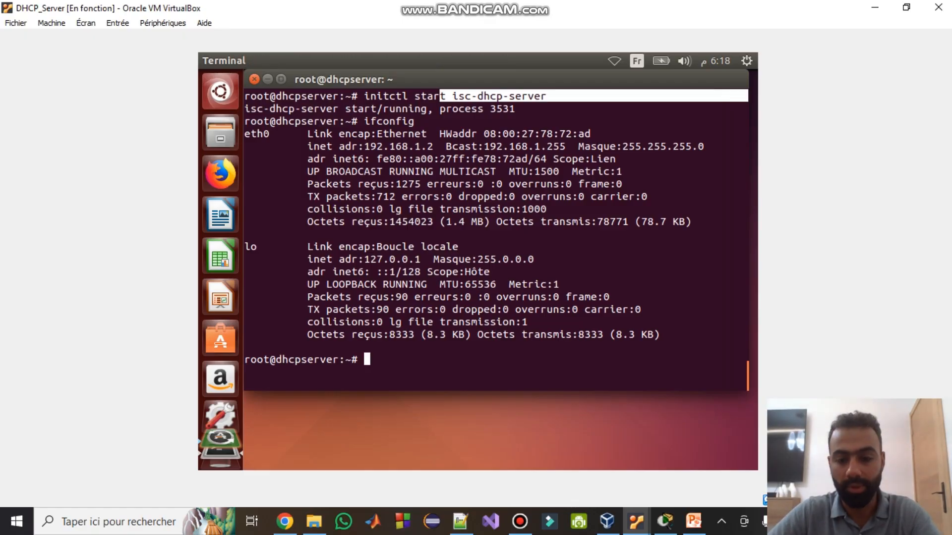
{"action": "left_click", "coordinate": [636, 521]}
{"action": "left_click", "coordinate": [704, 456]}
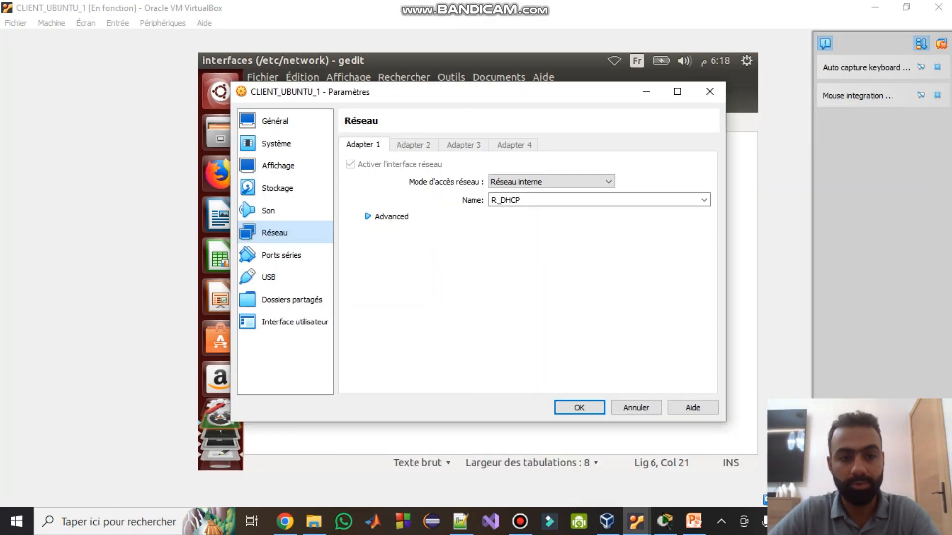
{"action": "left_click", "coordinate": [579, 407]}
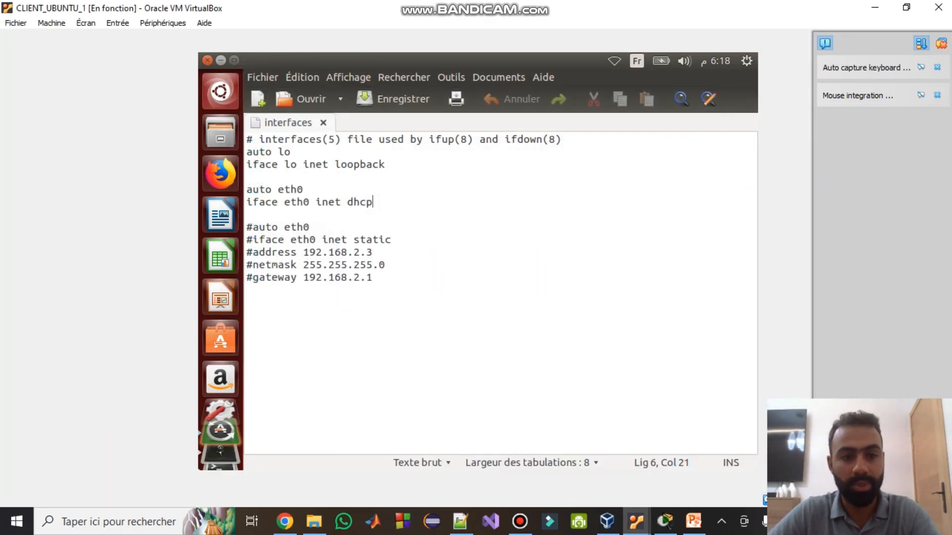
- Close gedit and list the client's current network interfaces with ifconfig
{"action": "left_click", "coordinate": [207, 61]}
{"action": "type", "text": "clear"}
{"action": "key", "text": "Return"}
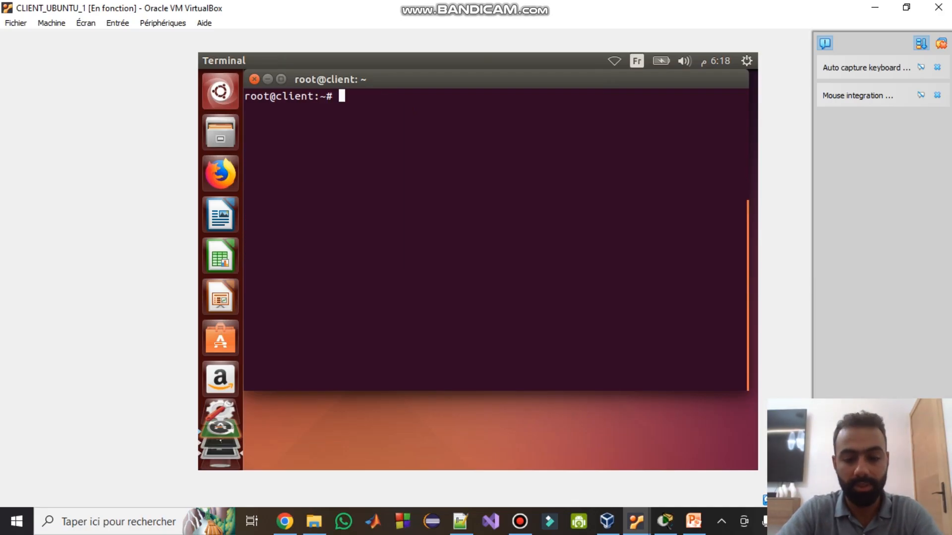
{"action": "type", "text": "ifconfig"}
{"action": "key", "text": "Return"}
{"action": "type", "text": "clear"}
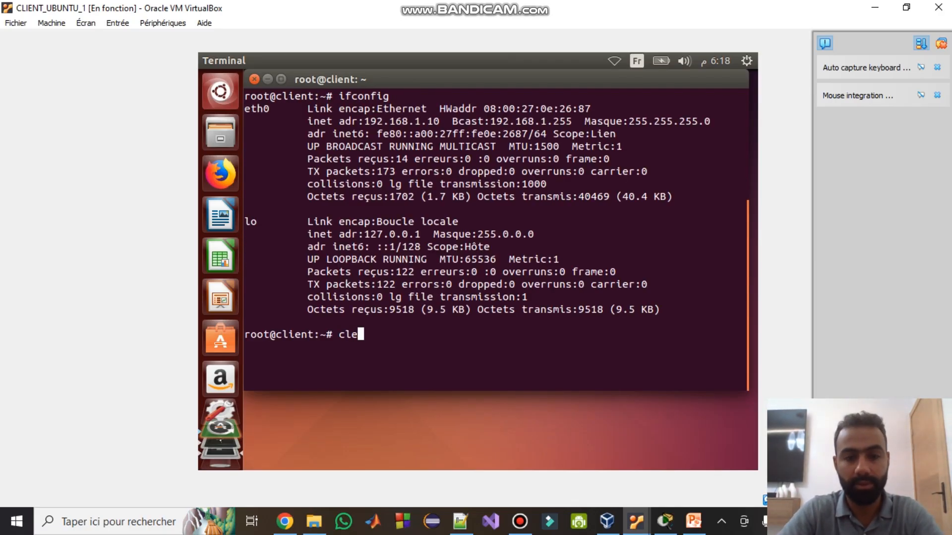
{"action": "key", "text": "Return"}
- Restart eth0 with ifdown and ifup so it sends a DHCPDISCOVER for a new lease
{"action": "type", "text": "ifdown "}
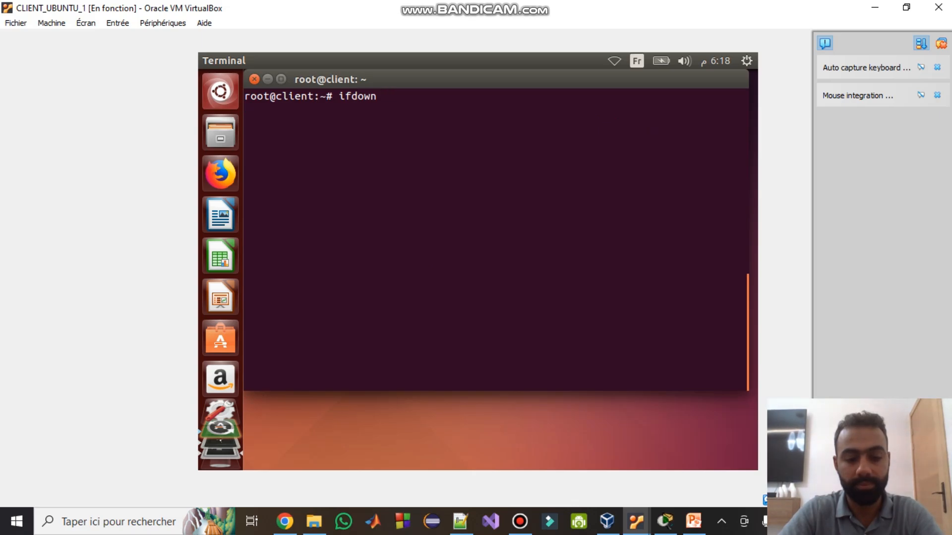
{"action": "type", "text": "eth0"}
{"action": "key", "text": "Return"}
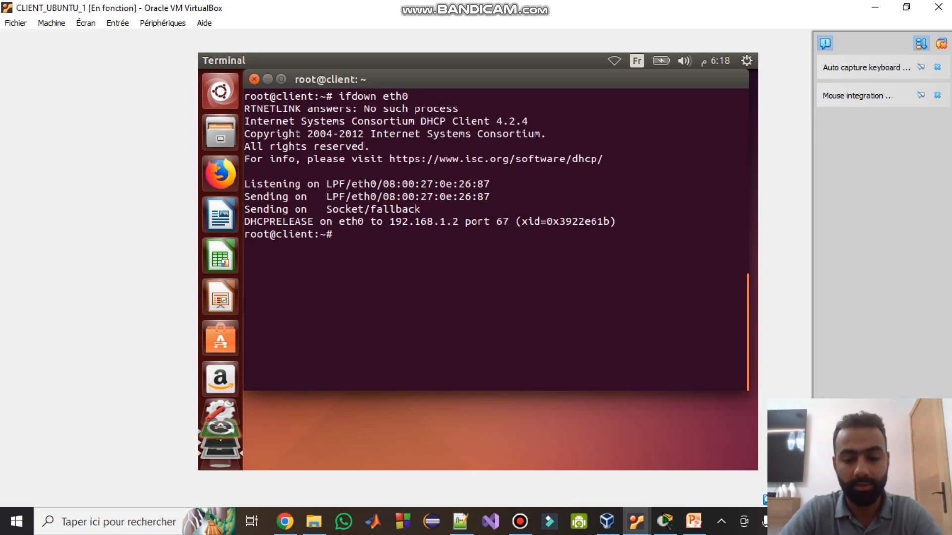
{"action": "type", "text": "clear"}
{"action": "key", "text": "Return"}
{"action": "type", "text": "ifconfig"}
{"action": "key", "text": "Return"}
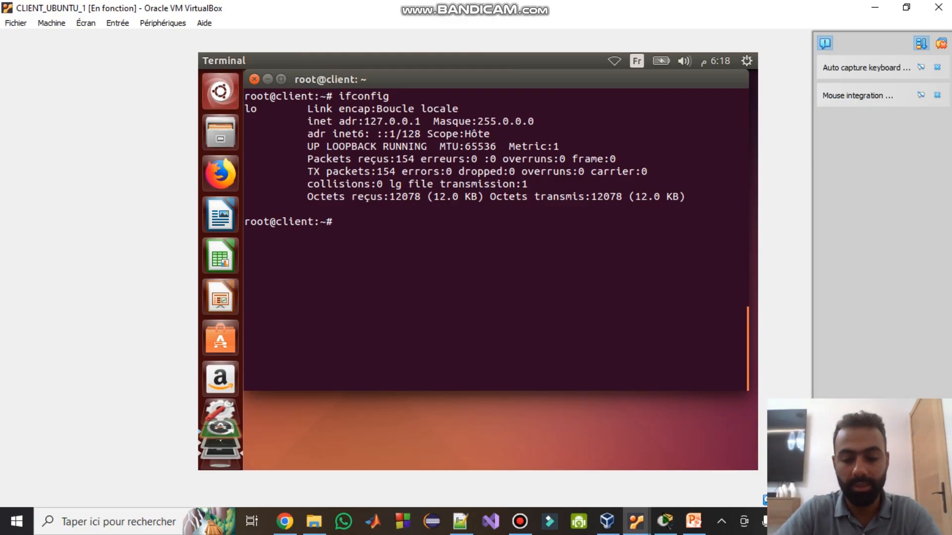
{"action": "type", "text": "ifup eth0"}
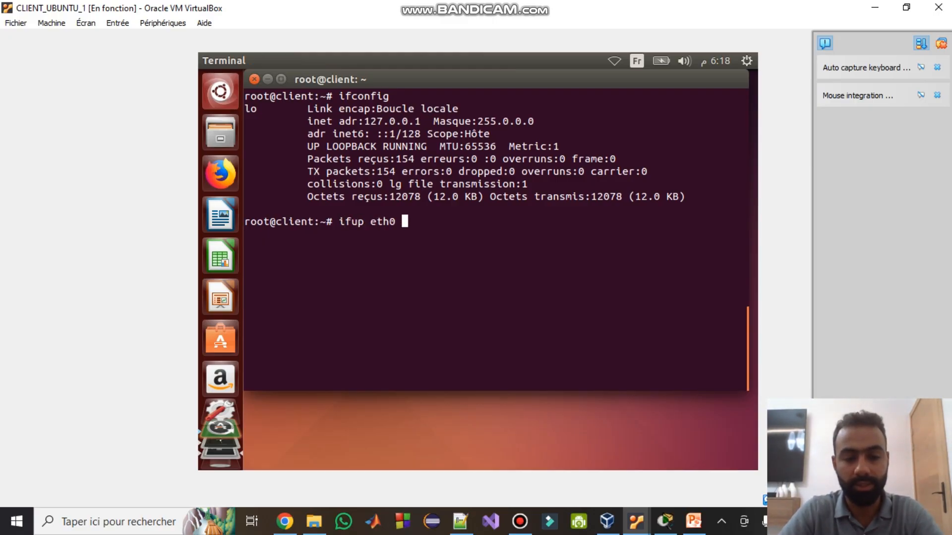
{"action": "key", "text": "Return"}
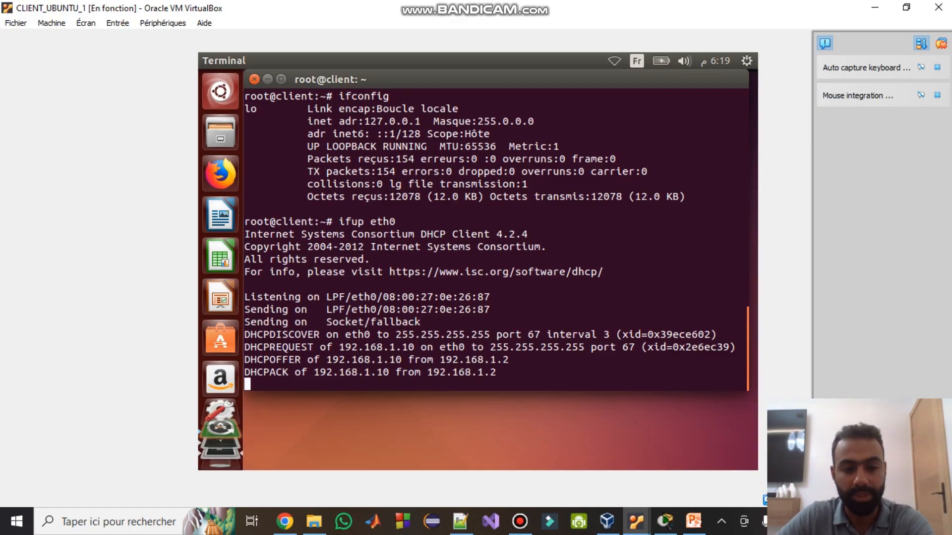
{"action": "left_click_drag", "start_coordinate": [244, 335], "coordinate": [314, 335]}
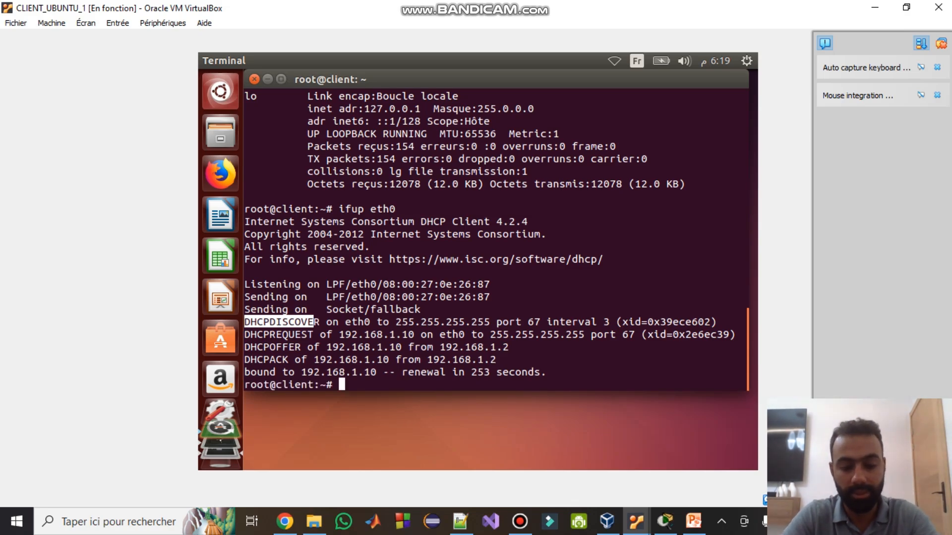
- Confirm eth0 got 192.168.1.10 and ping 192.168.1.2 for 4/4 replies
{"action": "type", "text": "ifconfig"}
{"action": "key", "text": "Return"}
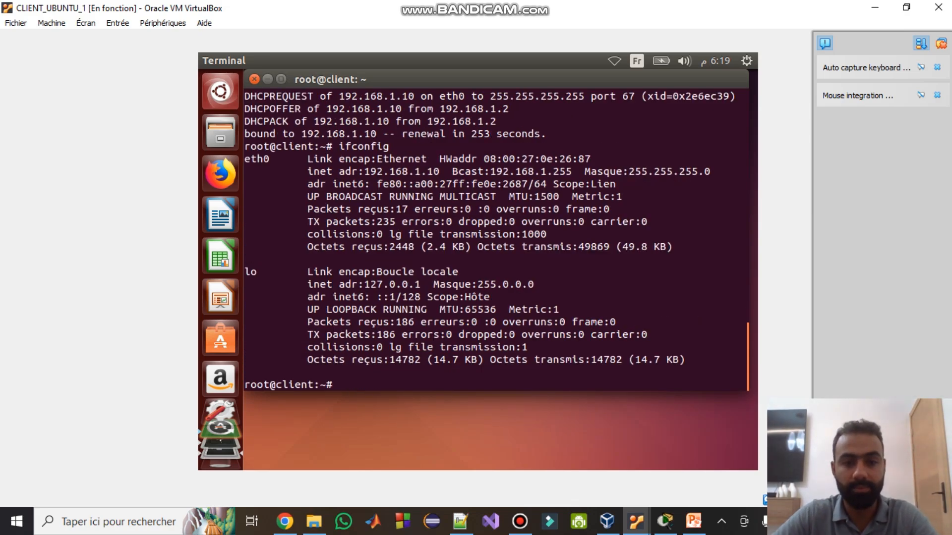
{"action": "left_click_drag", "start_coordinate": [415, 172], "coordinate": [445, 172]}
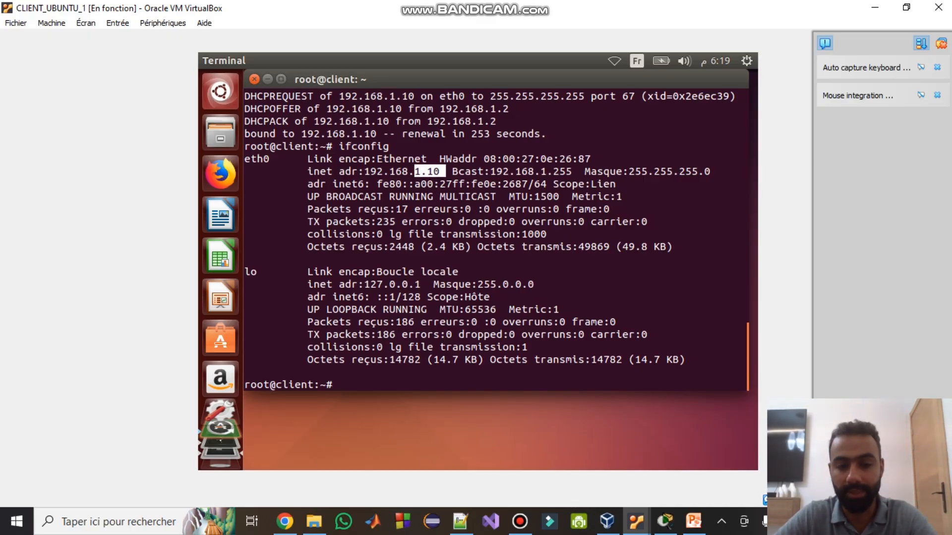
{"action": "type", "text": "ping"}
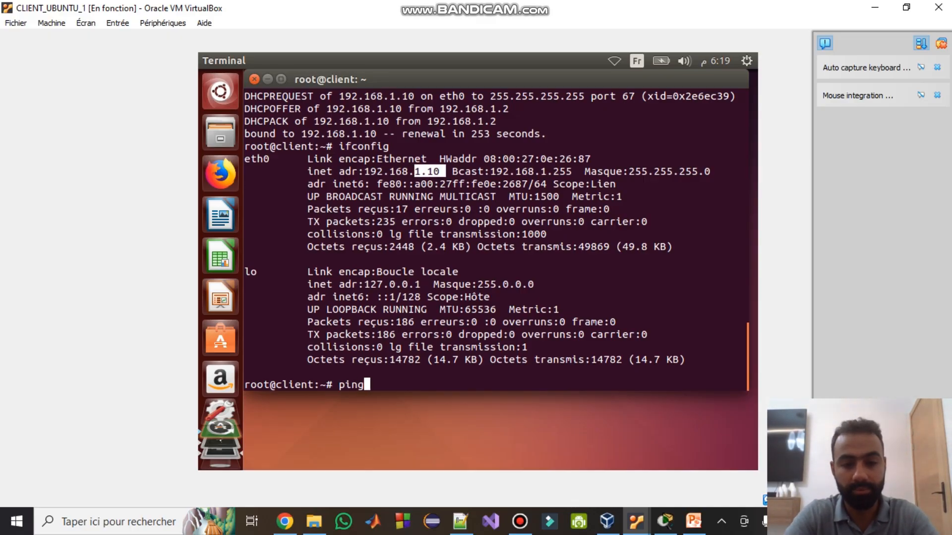
{"action": "type", "text": " 192.168"}
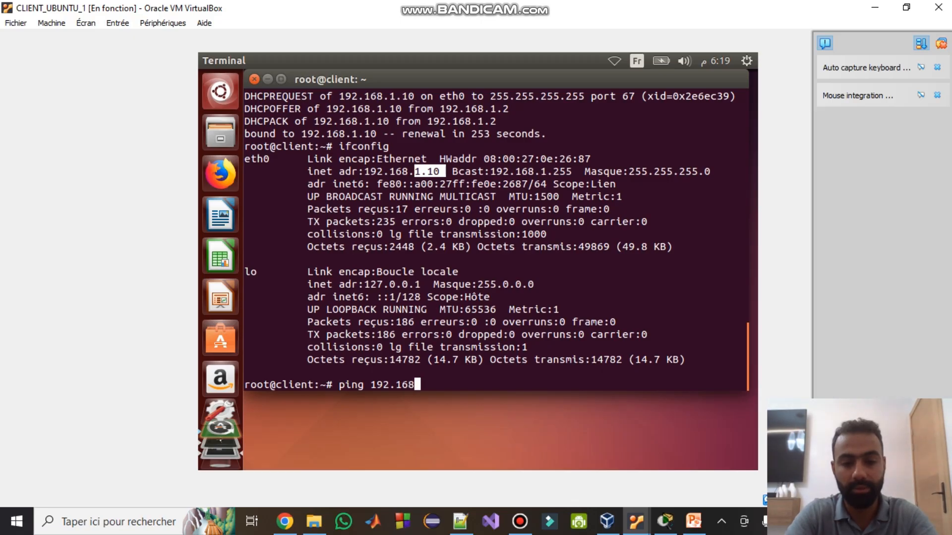
{"action": "type", "text": ".1.2"}
{"action": "key", "text": "Return"}
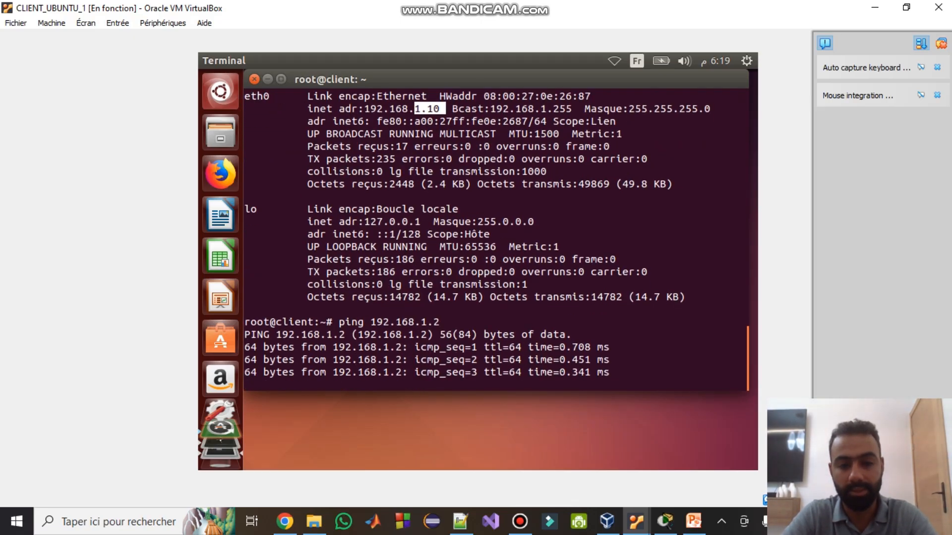
{"action": "key", "text": "ctrl+x"}
{"action": "key", "text": "ctrl+c"}
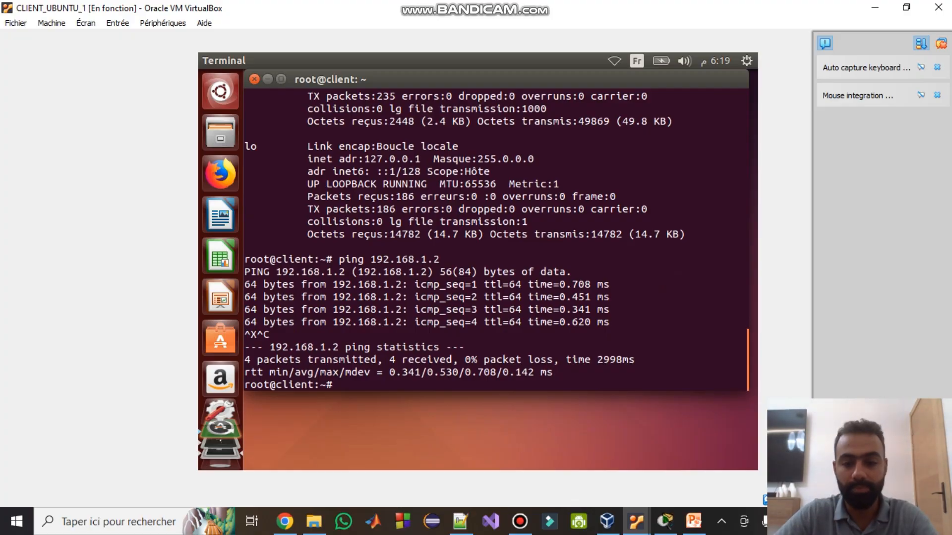
- From DHCP_Server, ping the client at 192.168.1.10 and stop after 4 replies with 0% loss
{"action": "left_click", "coordinate": [636, 522]}
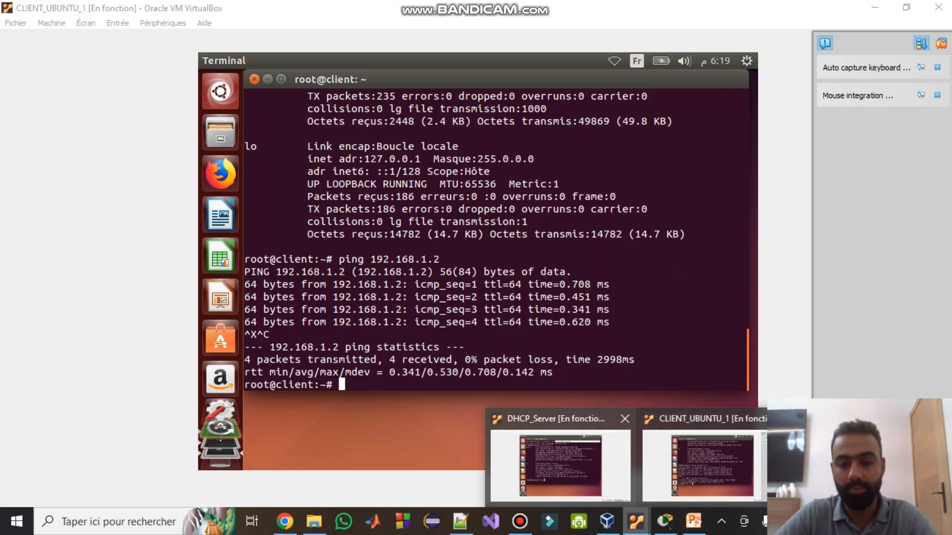
{"action": "left_click", "coordinate": [553, 459]}
{"action": "type", "text": "ping "}
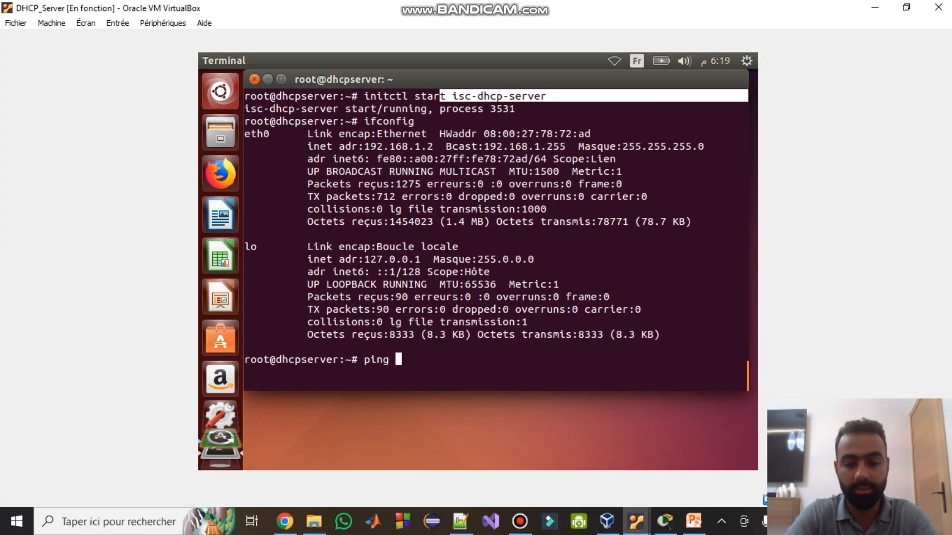
{"action": "type", "text": "192.168.1.10"}
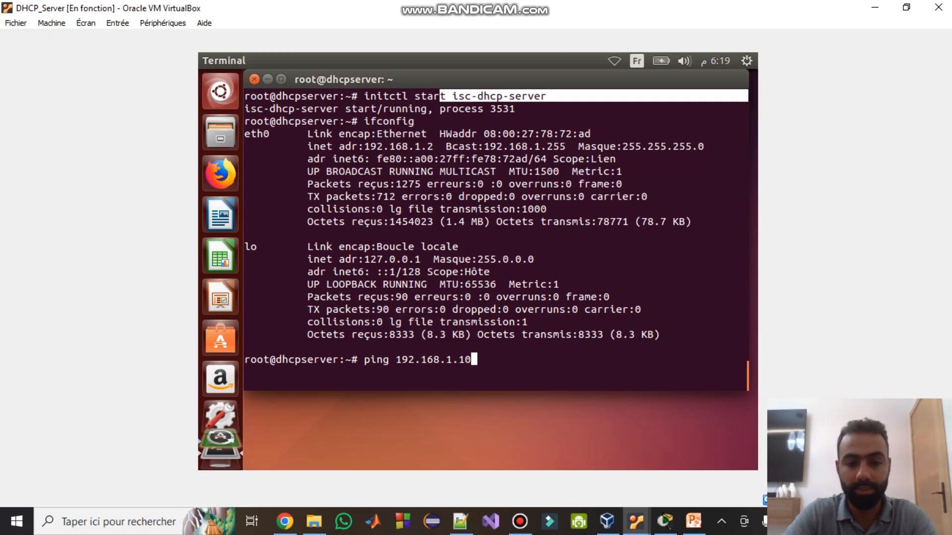
{"action": "key", "text": "Return"}
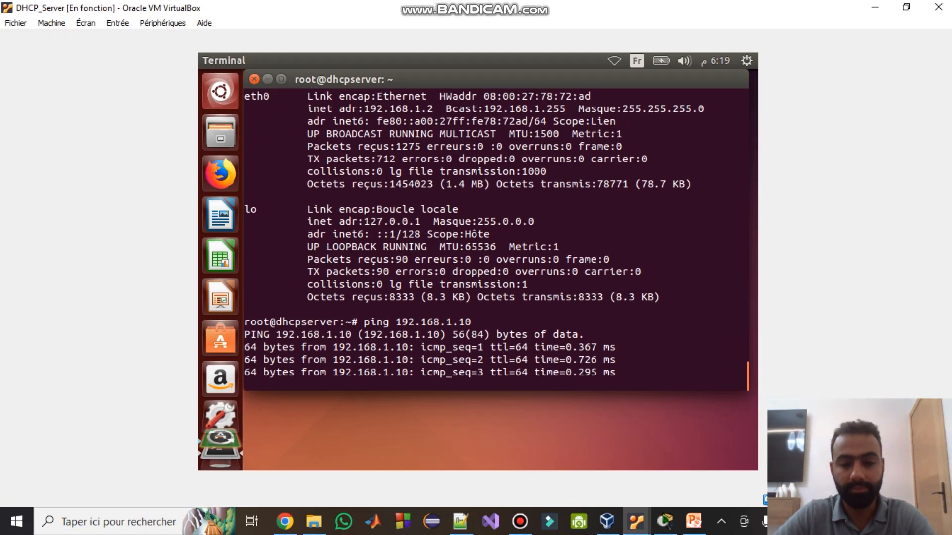
{"action": "key", "text": "ctrl+x"}
{"action": "key", "text": "ctrl+c"}
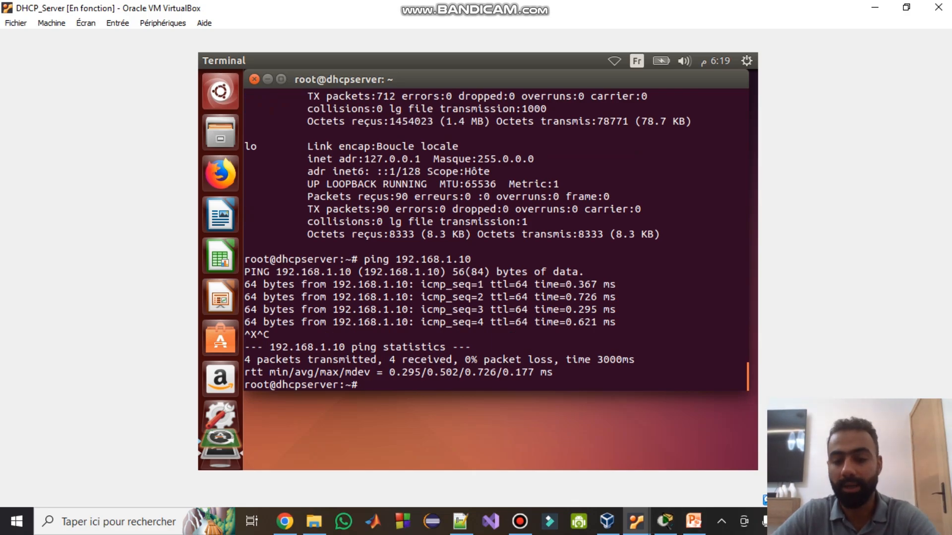
{"action": "mouse_move", "coordinate": [693, 521]}
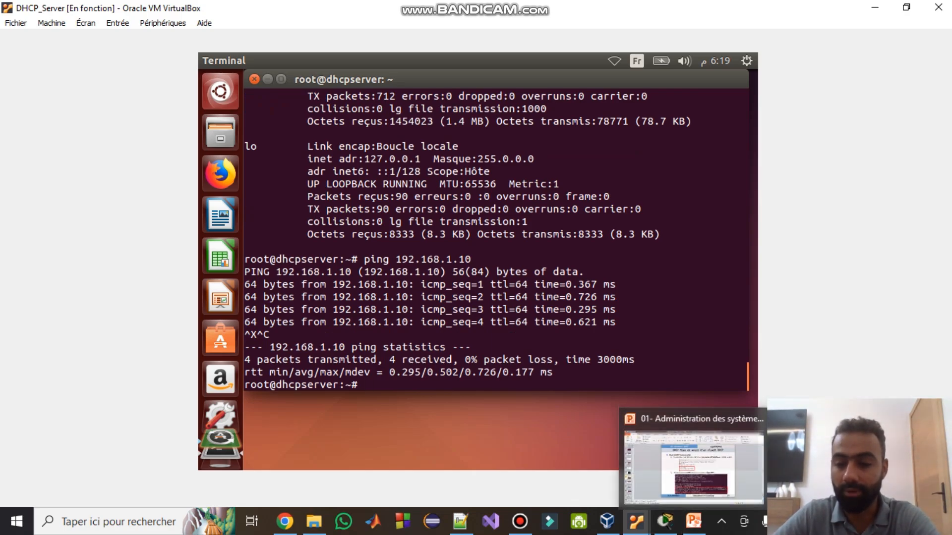
- Bring up the course slides and advance to the slide on fixed IPs in /etc/dhcp/dhcpd.conf
{"action": "left_click", "coordinate": [694, 522]}
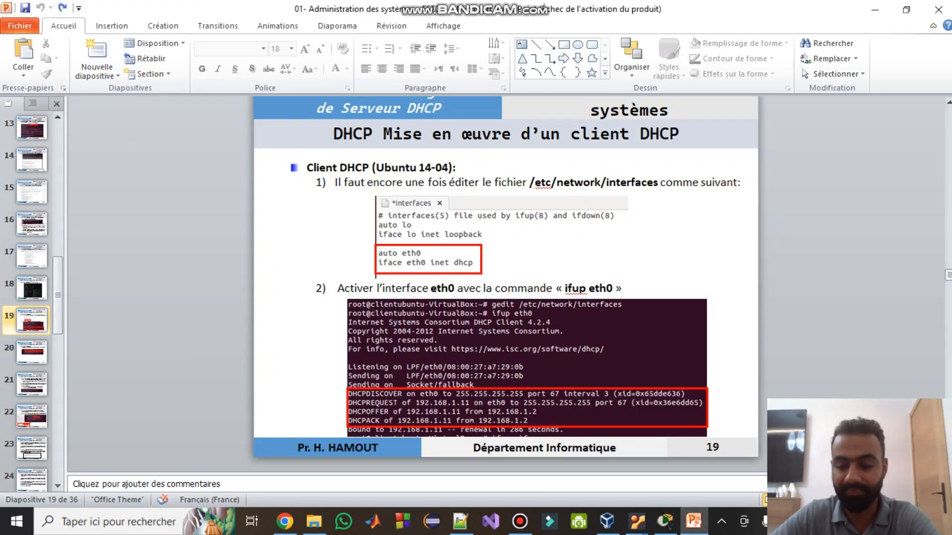
{"action": "key", "text": "Down"}
{"action": "key", "text": "Down"}
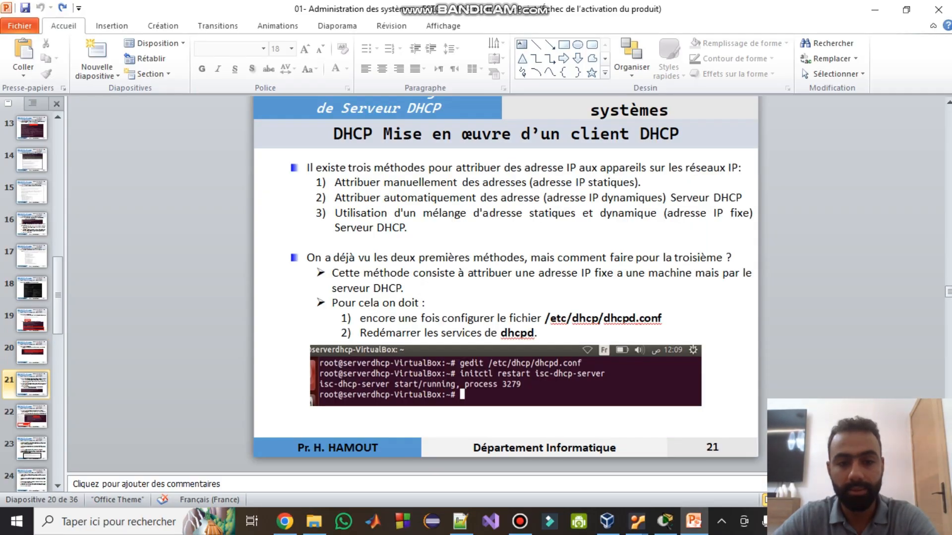
{"action": "key", "text": "Down"}
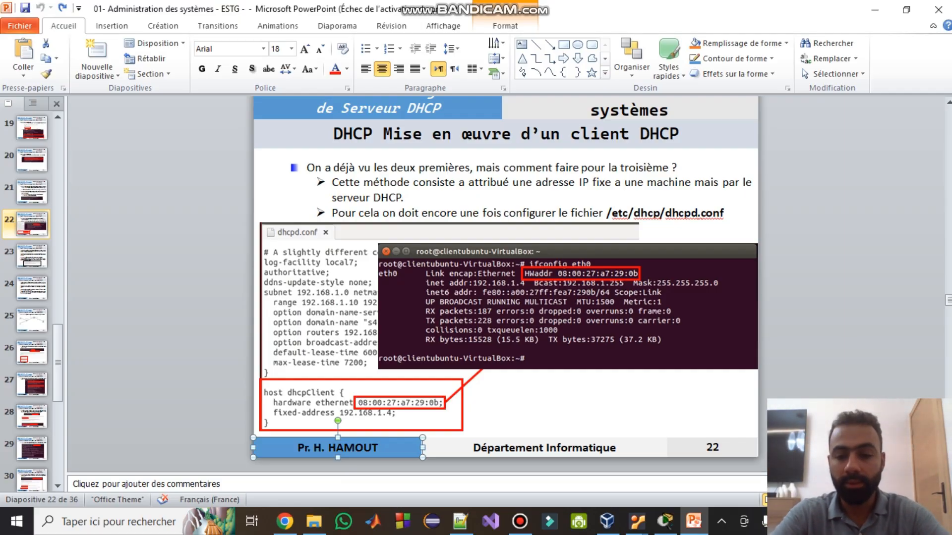
- On CLIENT_UBUNTU_2, take eth0 down to release its DHCP lease
{"action": "mouse_move", "coordinate": [636, 522]}
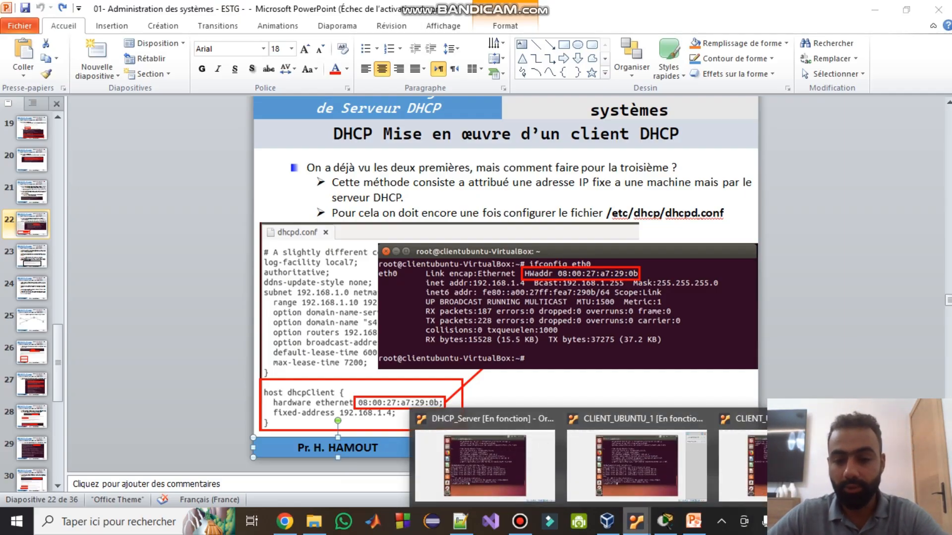
{"action": "left_click", "coordinate": [699, 471]}
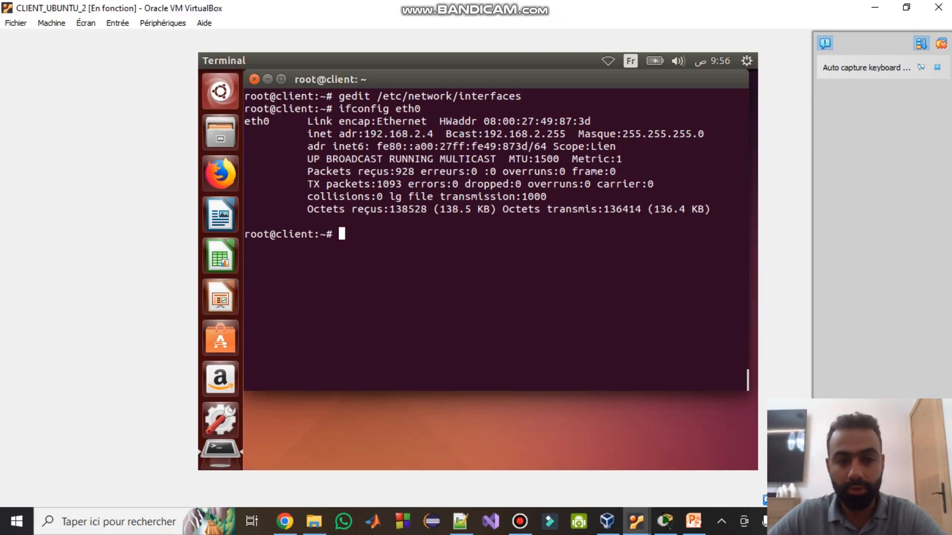
{"action": "type", "text": "if"}
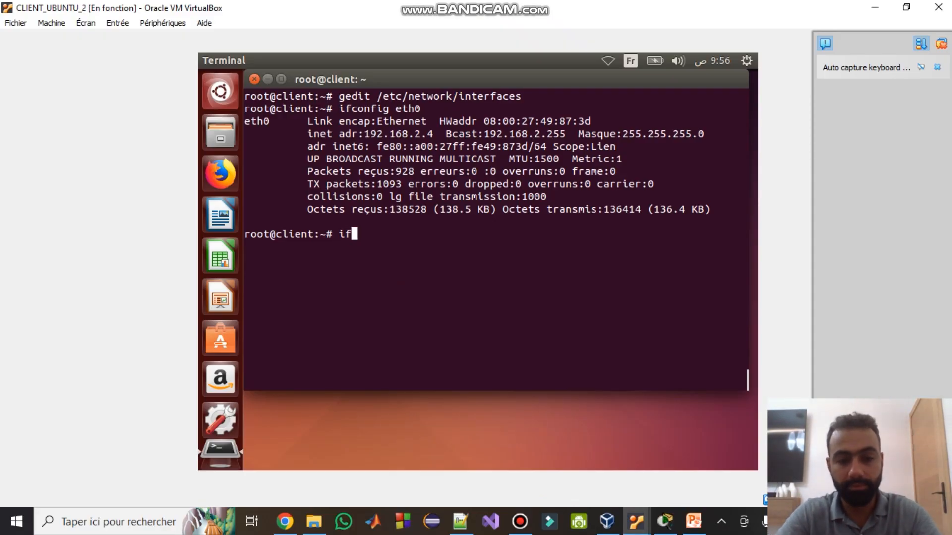
{"action": "type", "text": "down eth0"}
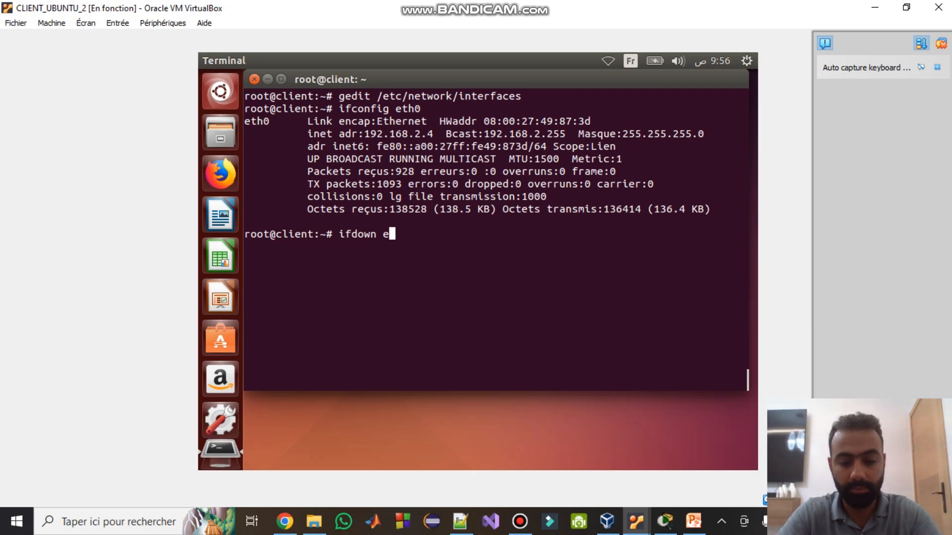
{"action": "key", "text": "Return"}
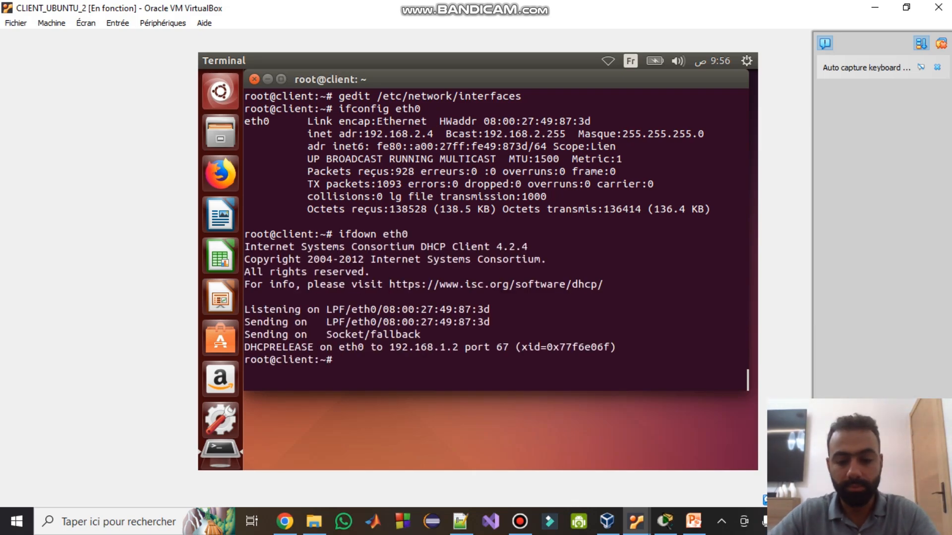
{"action": "type", "text": "clear"}
{"action": "key", "text": "Return"}
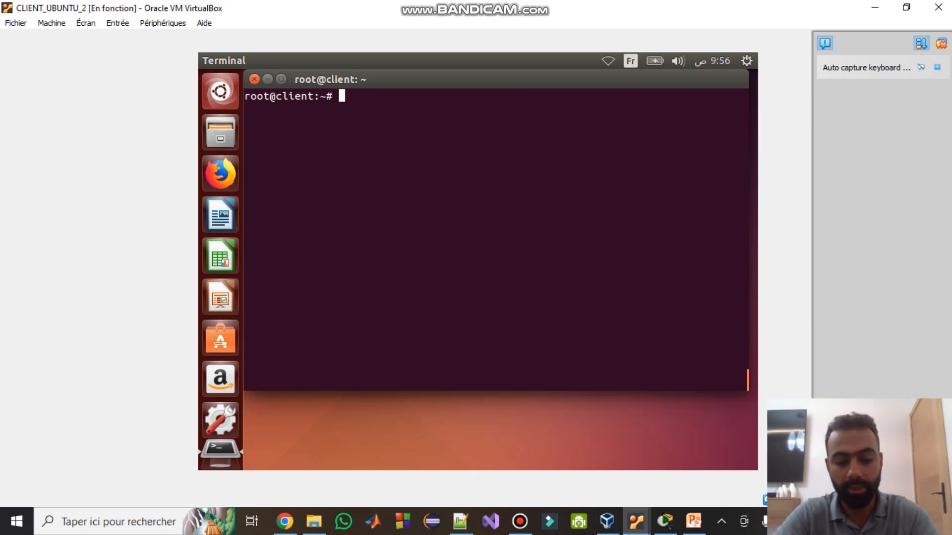
- Check with ifconfig and ifconfig eth0 that eth0 is down, then bring DHCP_Server forward
{"action": "type", "text": "ifconfig"}
{"action": "key", "text": "Return"}
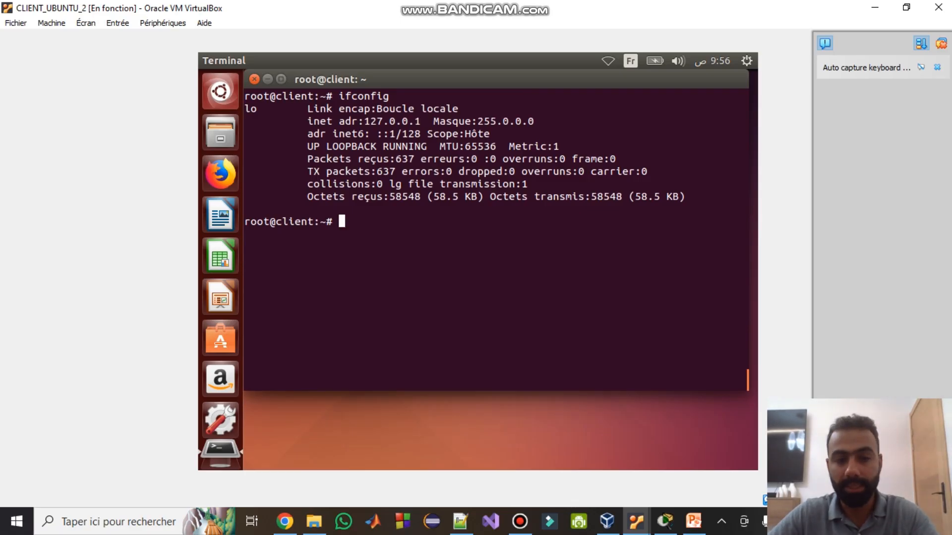
{"action": "type", "text": "ifconfig e"}
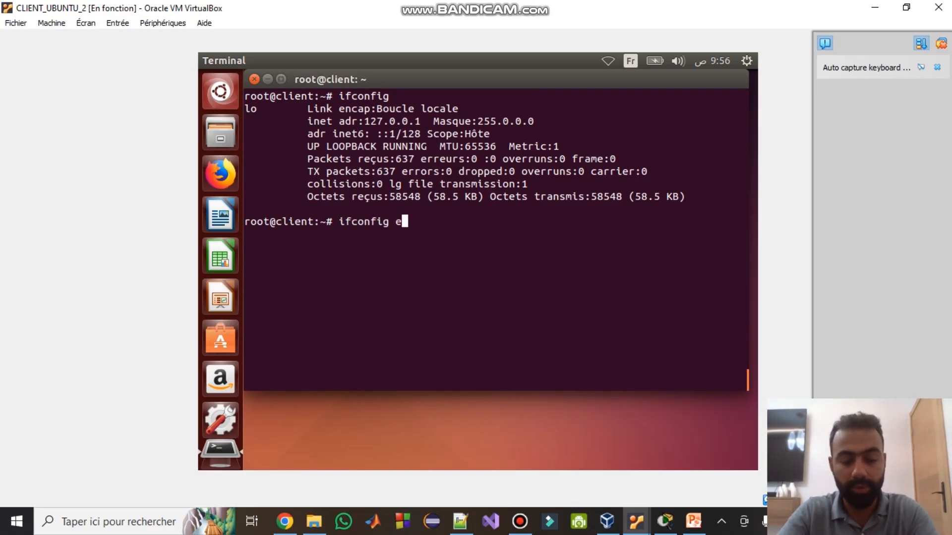
{"action": "type", "text": "th0"}
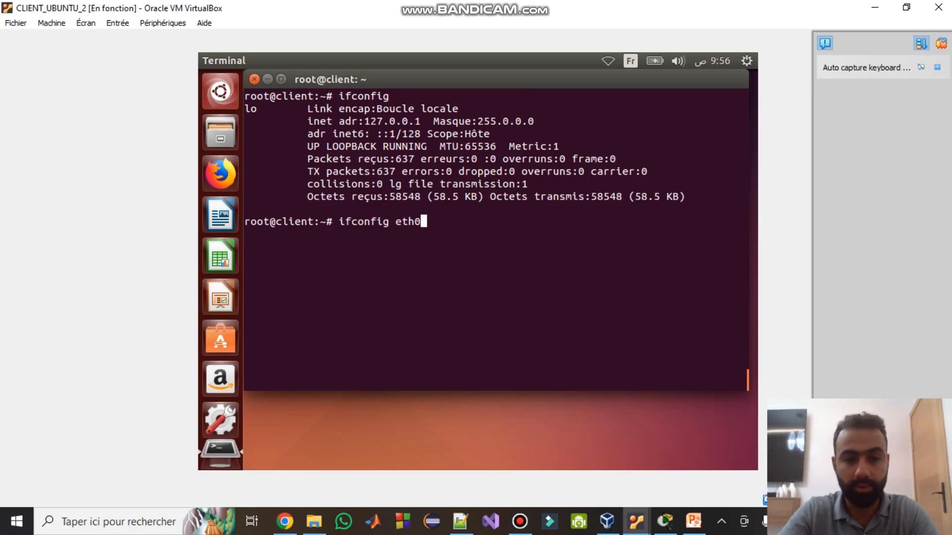
{"action": "key", "text": "Return"}
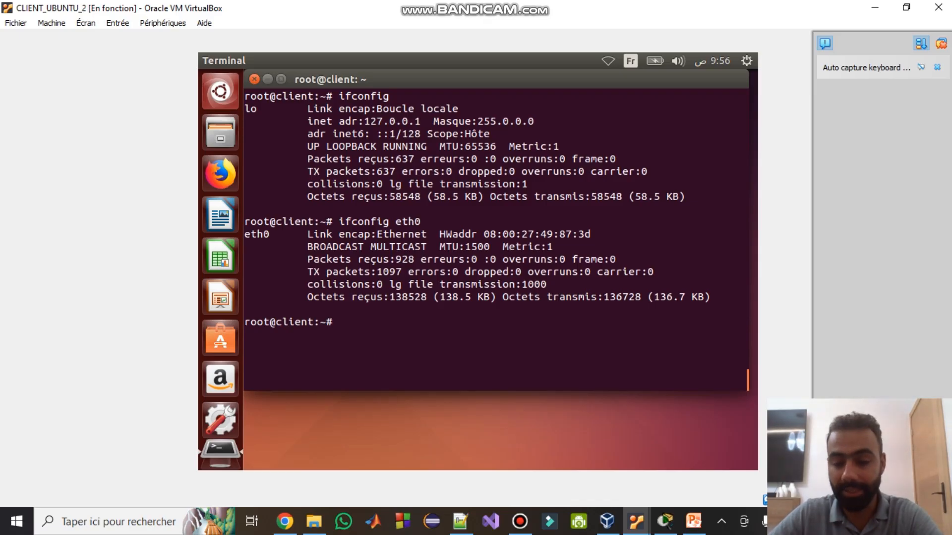
{"action": "left_click", "coordinate": [636, 521]}
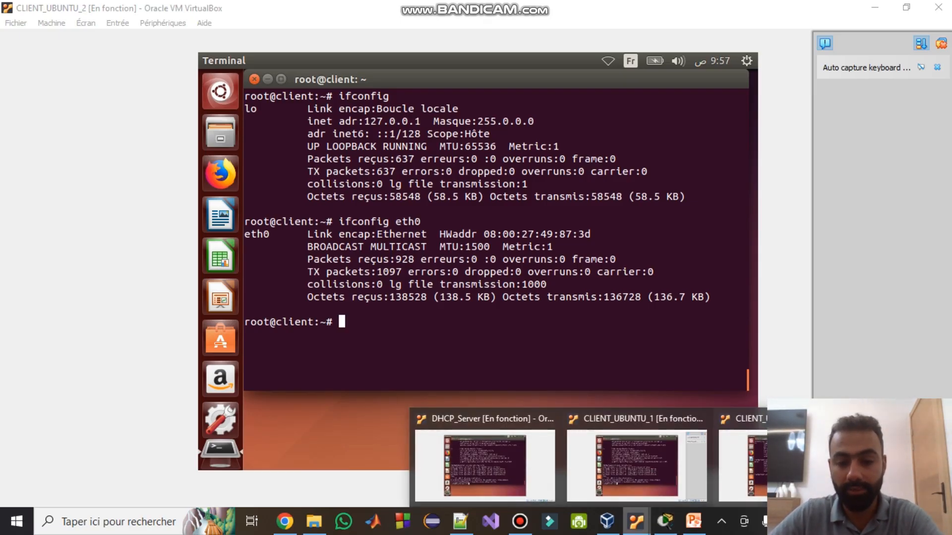
{"action": "left_click", "coordinate": [484, 464]}
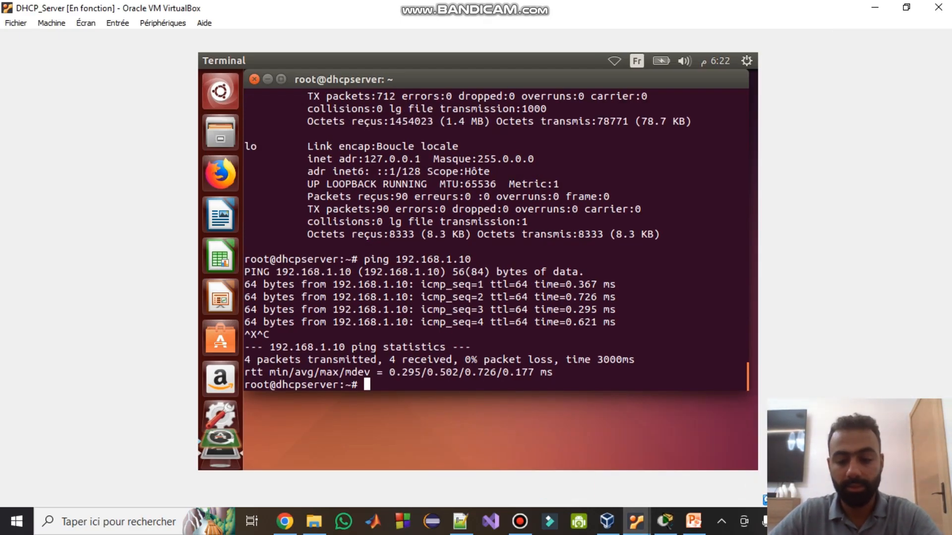
- Reopen dhcpd.conf in gedit from shell history and scroll to the host examples
{"action": "key", "text": "Up"}
{"action": "key", "text": "Up"}
{"action": "key", "text": "Up"}
{"action": "key", "text": "Up"}
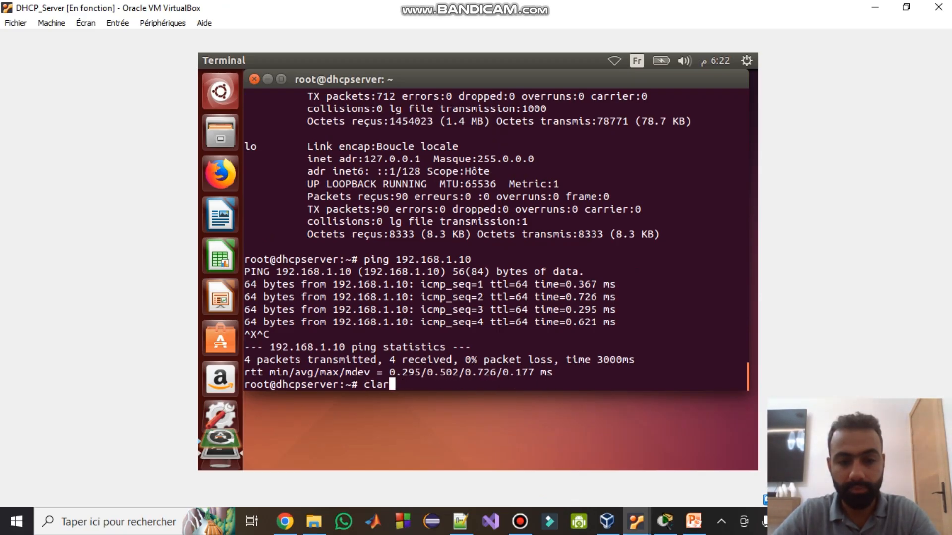
{"action": "key", "text": "Up"}
{"action": "key", "text": "Return"}
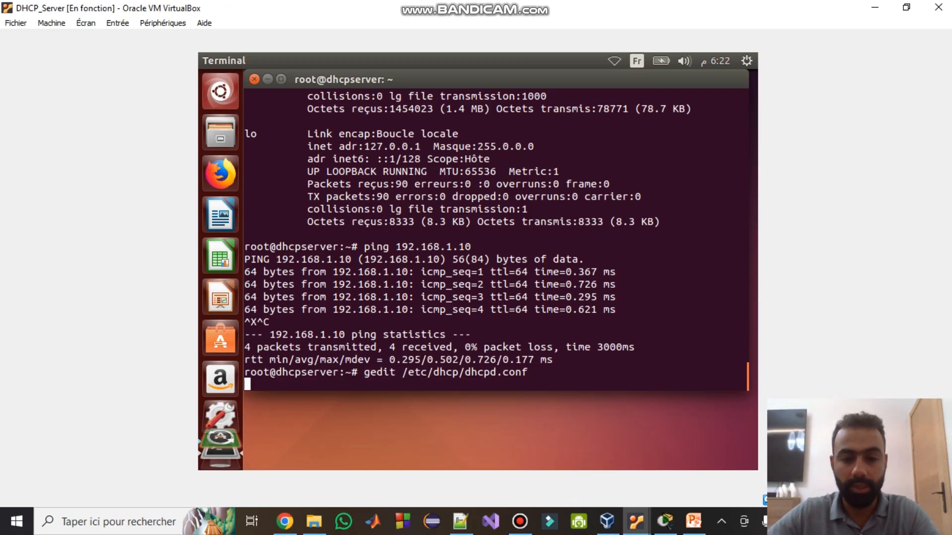
{"action": "scroll", "coordinate": [500, 293], "scroll_direction": "down", "scroll_amount": 15}
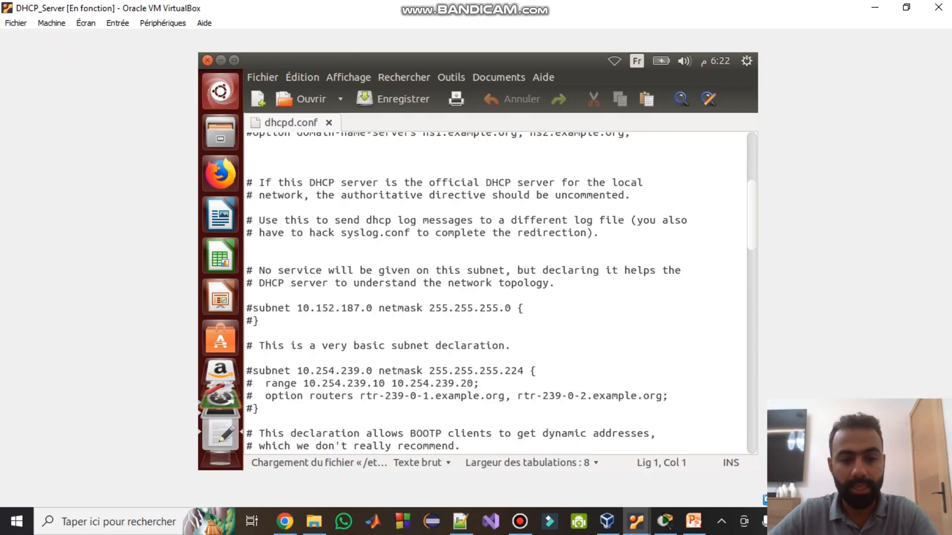
{"action": "scroll", "coordinate": [496, 292], "scroll_direction": "down", "scroll_amount": 2}
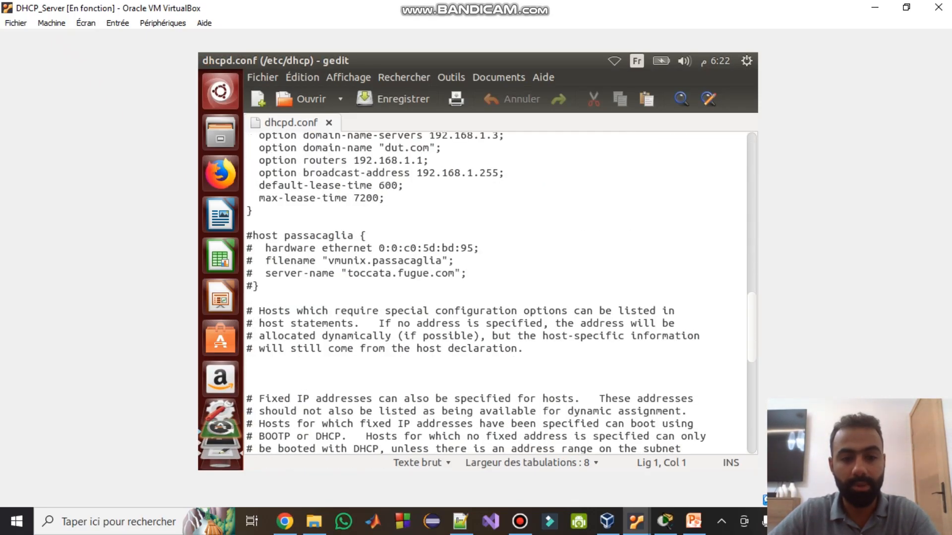
- Uncomment the host passacaglia block, then undo that change
{"action": "left_click_drag", "start_coordinate": [259, 285], "coordinate": [247, 236]}
{"action": "left_click", "coordinate": [253, 236]}
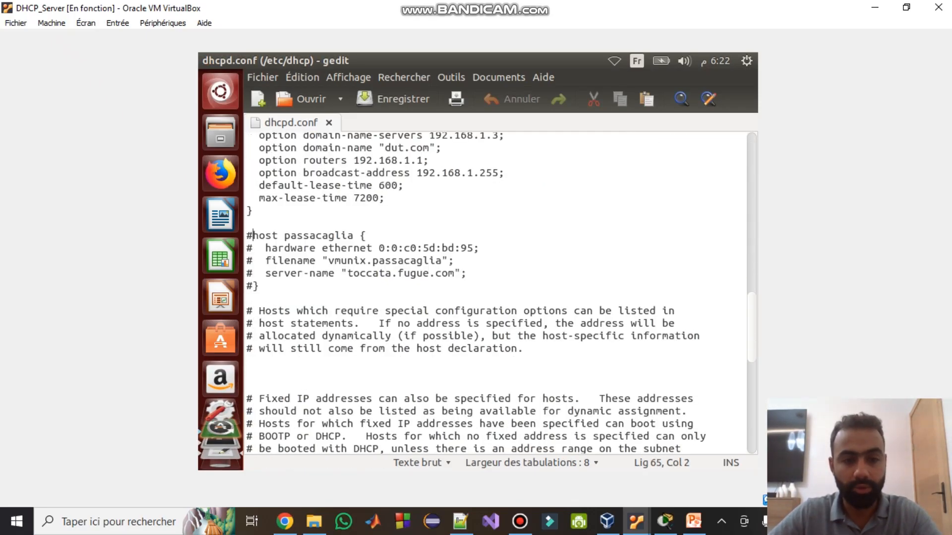
{"action": "key", "text": "BackSpace"}
{"action": "key", "text": "Down"}
{"action": "key", "text": "Right"}
{"action": "key", "text": "BackSpace"}
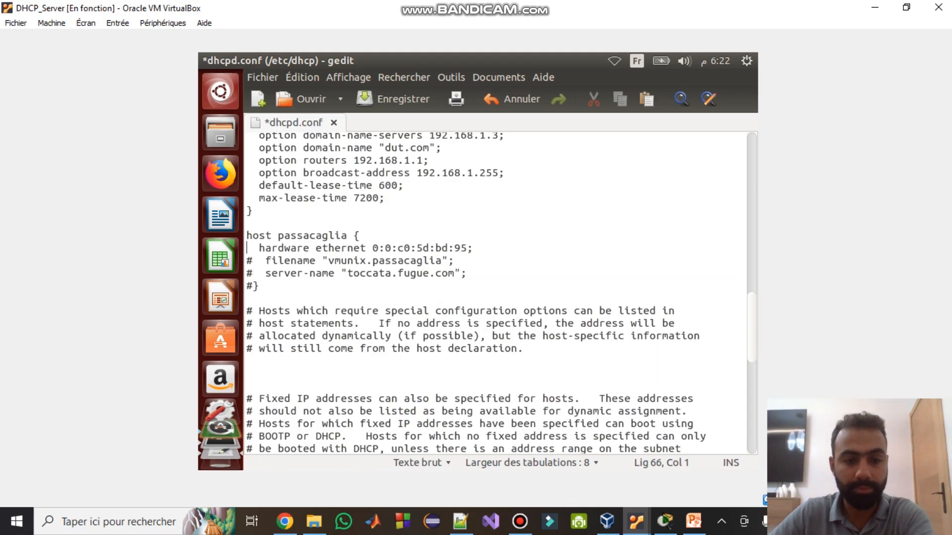
{"action": "key", "text": "Down"}
{"action": "key", "text": "Right"}
{"action": "key", "text": "BackSpace"}
{"action": "key", "text": "Down"}
{"action": "key", "text": "Right"}
{"action": "key", "text": "BackSpace"}
{"action": "key", "text": "BackSpace"}
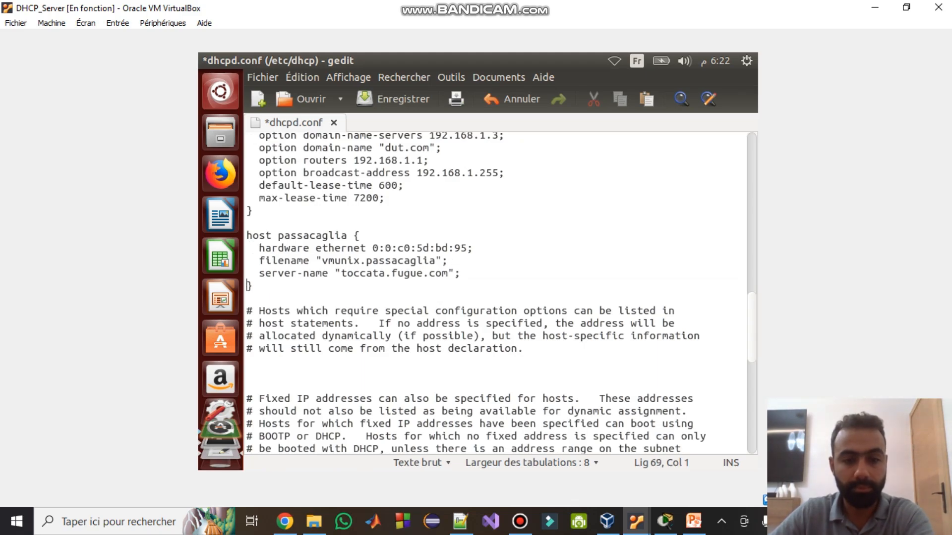
{"action": "key", "text": "Down"}
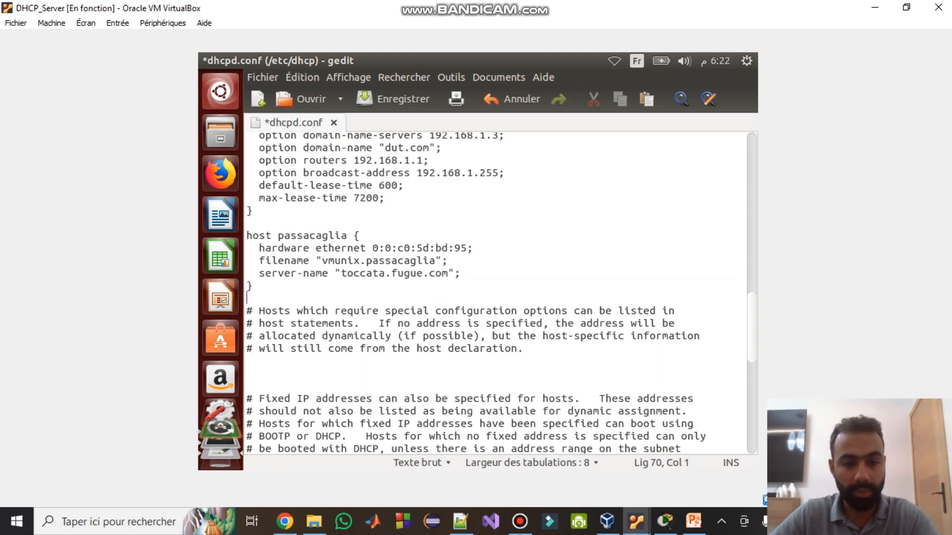
{"action": "key", "text": "ctrl+z"}
{"action": "key", "text": "ctrl+z"}
{"action": "key", "text": "ctrl+z"}
{"action": "key", "text": "ctrl+z"}
{"action": "key", "text": "ctrl+z"}
- Move the commented host fantasia block to just below the subnet block
{"action": "scroll", "coordinate": [501, 294], "scroll_direction": "down", "scroll_amount": 3}
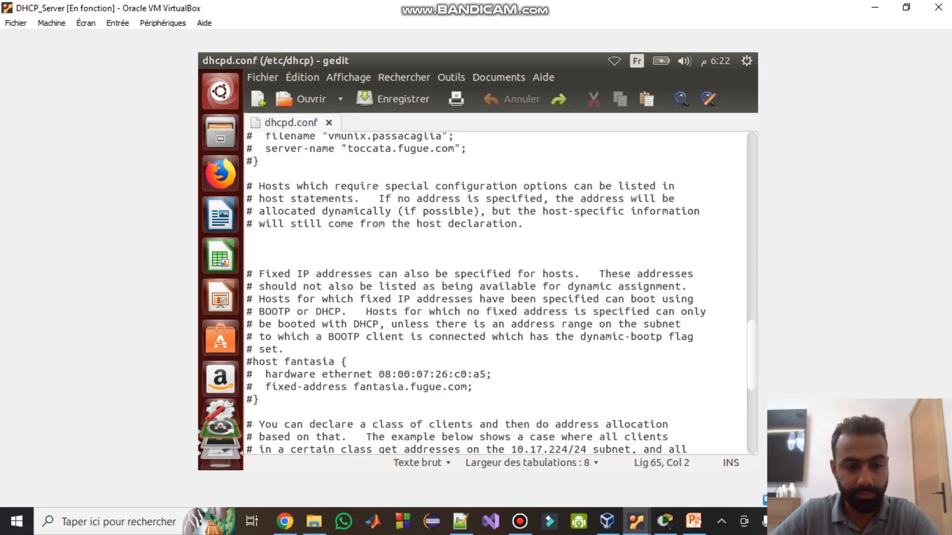
{"action": "left_click_drag", "start_coordinate": [260, 399], "coordinate": [247, 362]}
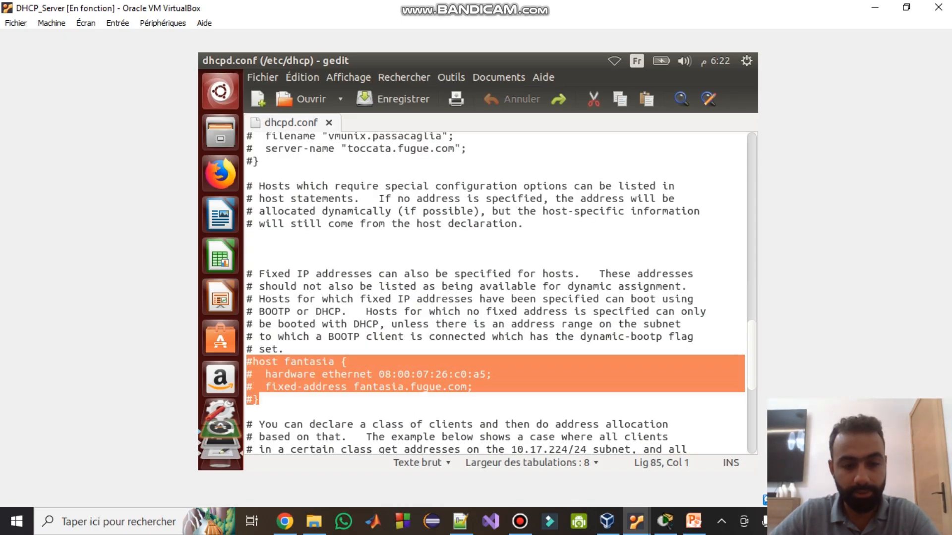
{"action": "key", "text": "ctrl+x"}
{"action": "scroll", "coordinate": [501, 293], "scroll_direction": "up", "scroll_amount": 3}
{"action": "left_click", "coordinate": [254, 211]}
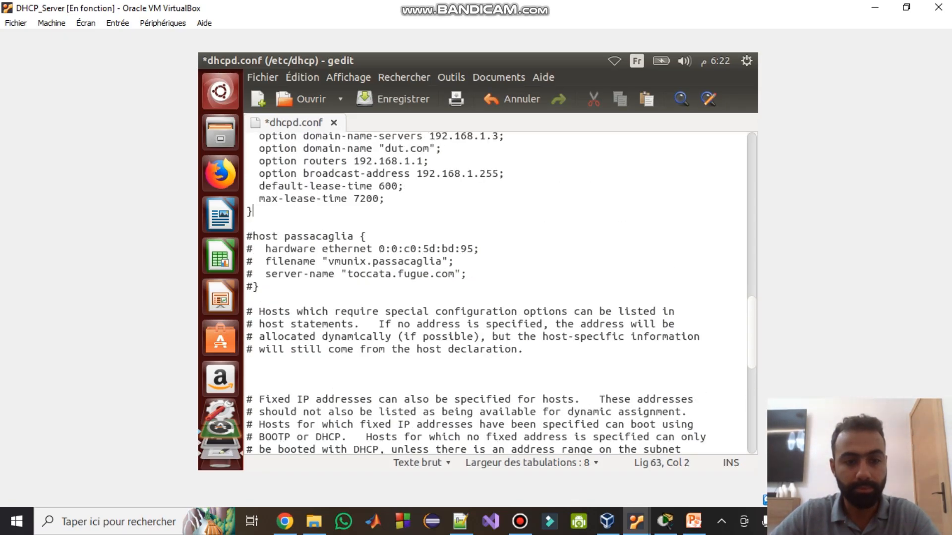
{"action": "key", "text": "Return"}
{"action": "key", "text": "Return"}
{"action": "key", "text": "ctrl+v"}
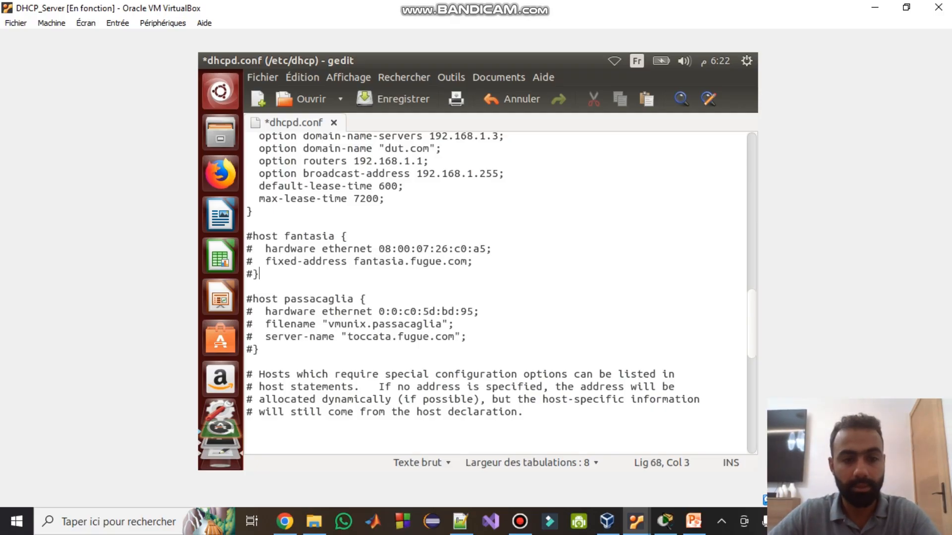
- Remove the # marks from the host fantasia block and save dhcpd.conf
{"action": "key", "text": "Up"}
{"action": "key", "text": "Up"}
{"action": "key", "text": "Up"}
{"action": "key", "text": "Left"}
{"action": "key", "text": "BackSpace"}
{"action": "key", "text": "Down"}
{"action": "key", "text": "Right"}
{"action": "key", "text": "BackSpace"}
{"action": "key", "text": "Down"}
{"action": "key", "text": "Right"}
{"action": "key", "text": "BackSpace"}
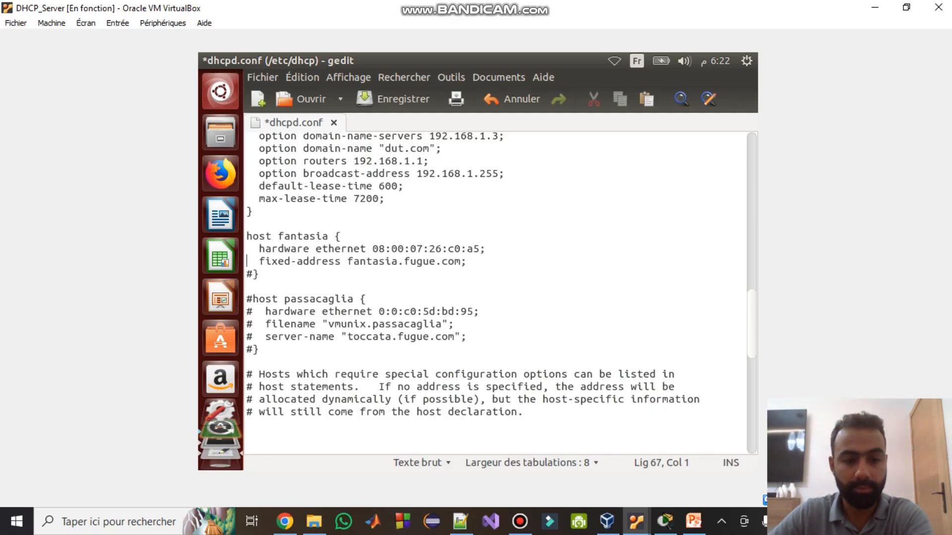
{"action": "key", "text": "Down"}
{"action": "key", "text": "Right"}
{"action": "key", "text": "BackSpace"}
{"action": "key", "text": "ctrl+s"}
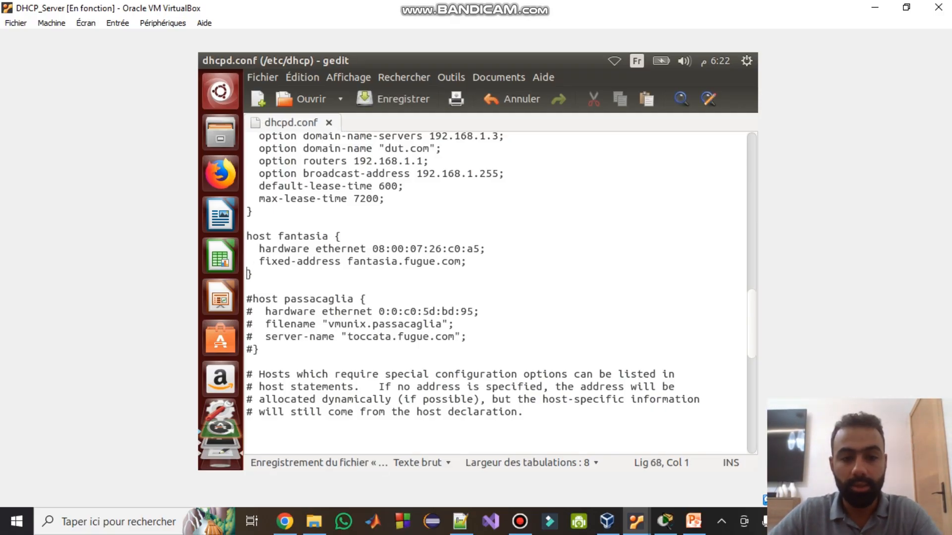
- Rename host fantasia to client2, save dhcpd.conf, and return to CLIENT_UBUNTU_2
{"action": "left_click_drag", "start_coordinate": [328, 237], "coordinate": [278, 236]}
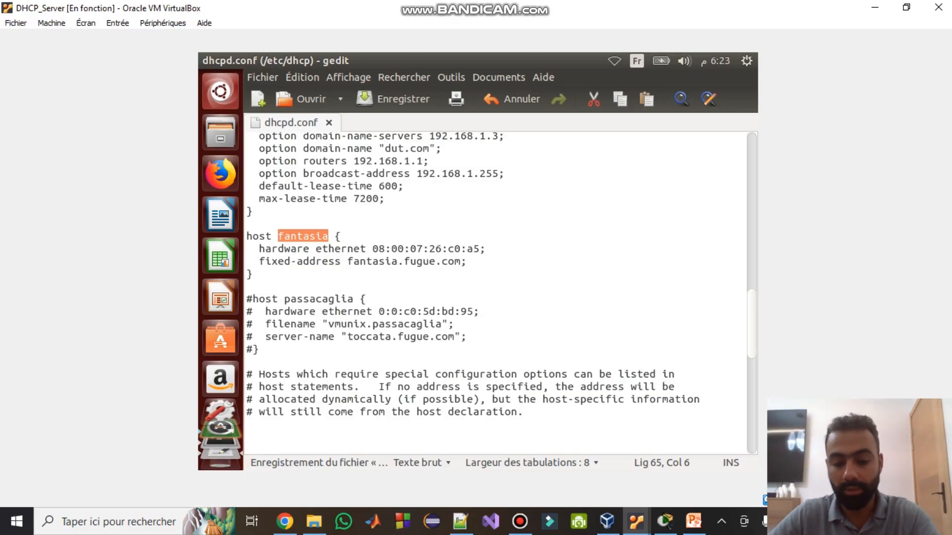
{"action": "type", "text": "cliet"}
{"action": "key", "text": "BackSpace"}
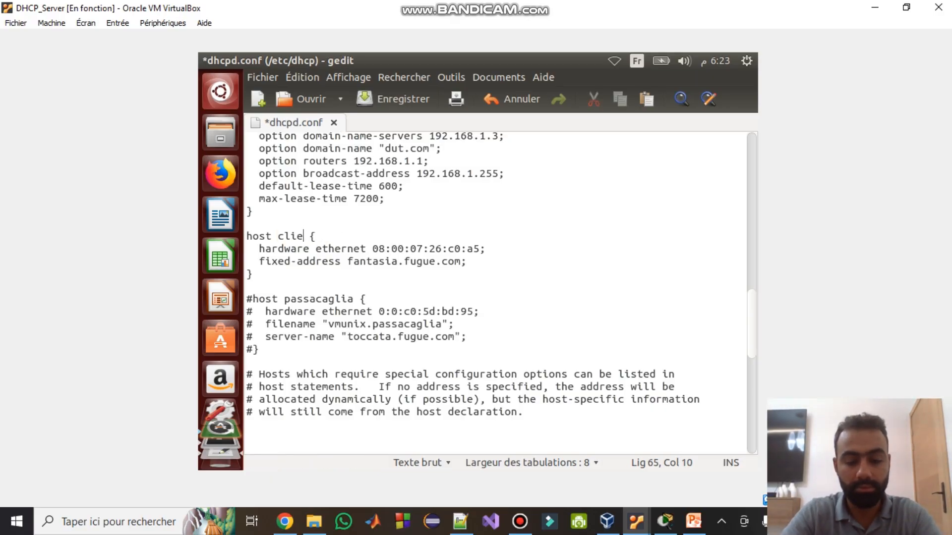
{"action": "type", "text": "nt2"}
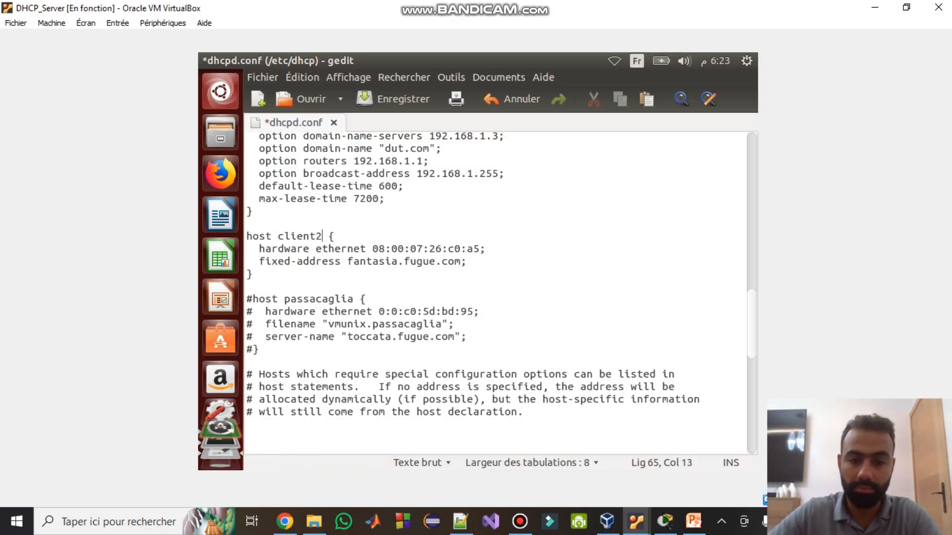
{"action": "left_click", "coordinate": [354, 249]}
{"action": "key", "text": "ctrl+s"}
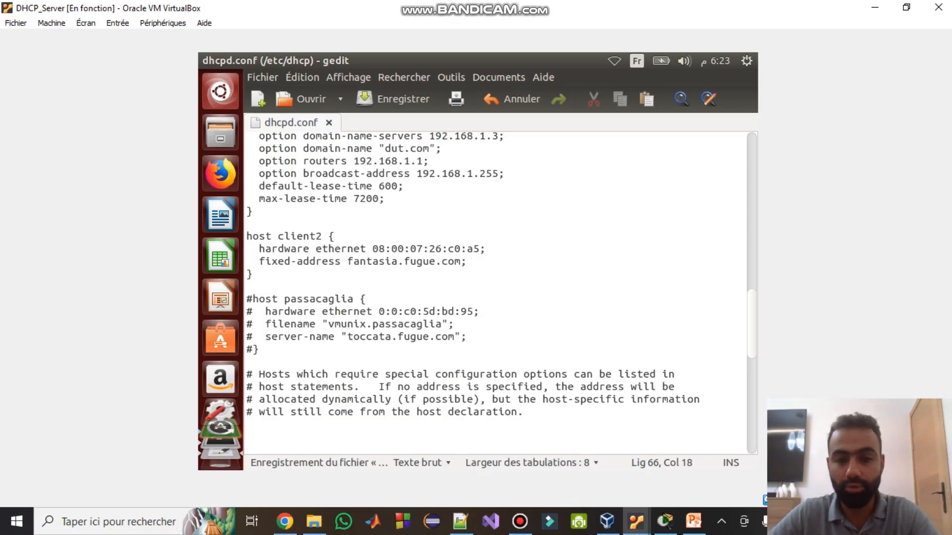
{"action": "left_click", "coordinate": [636, 522]}
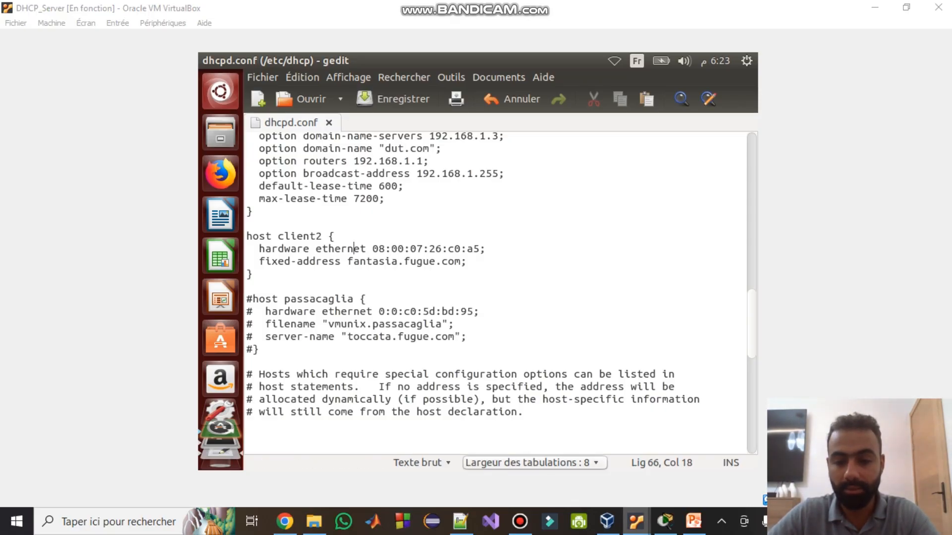
{"action": "left_click", "coordinate": [744, 464]}
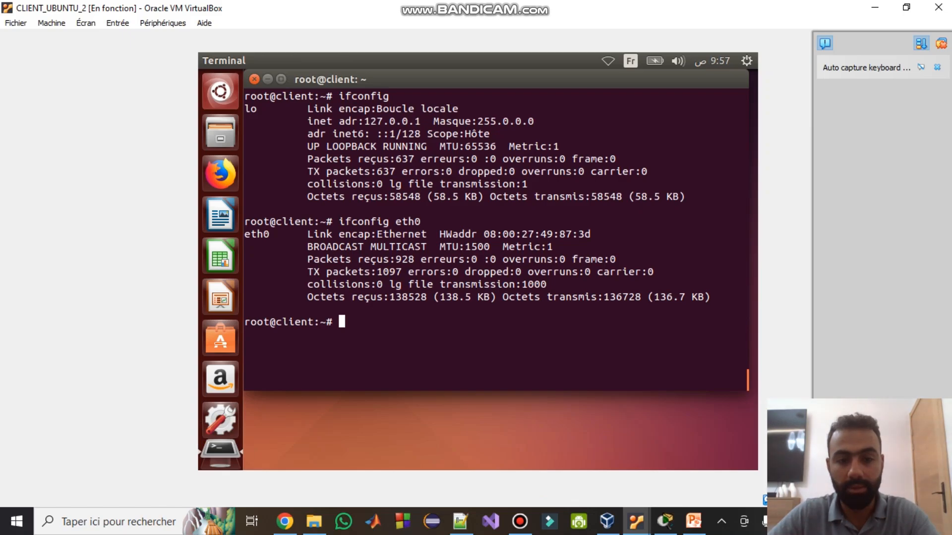
- Note the client's MAC 08:00:27:49:87:3d and place the DHCP_Server window beside the client terminal
{"action": "left_click_drag", "start_coordinate": [484, 234], "coordinate": [590, 234]}
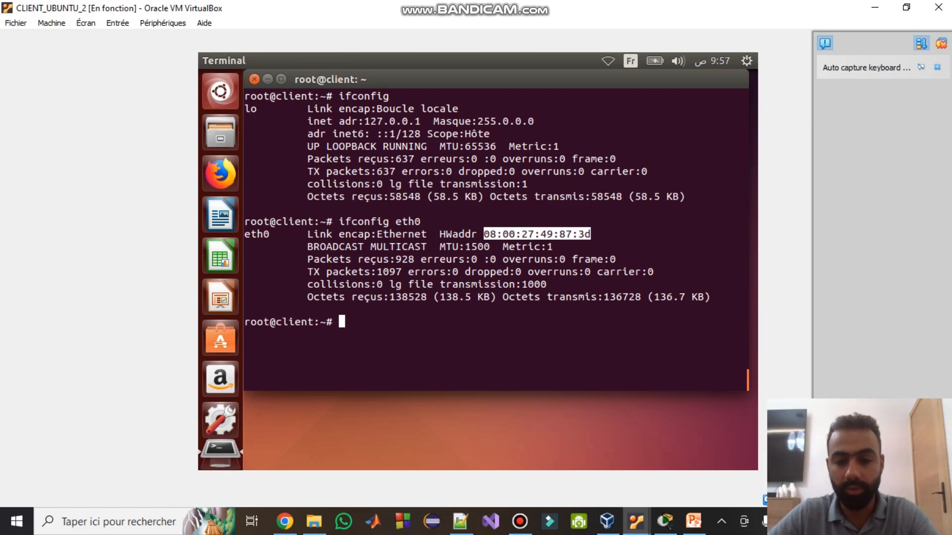
{"action": "left_click", "coordinate": [636, 522]}
{"action": "left_click", "coordinate": [474, 463]}
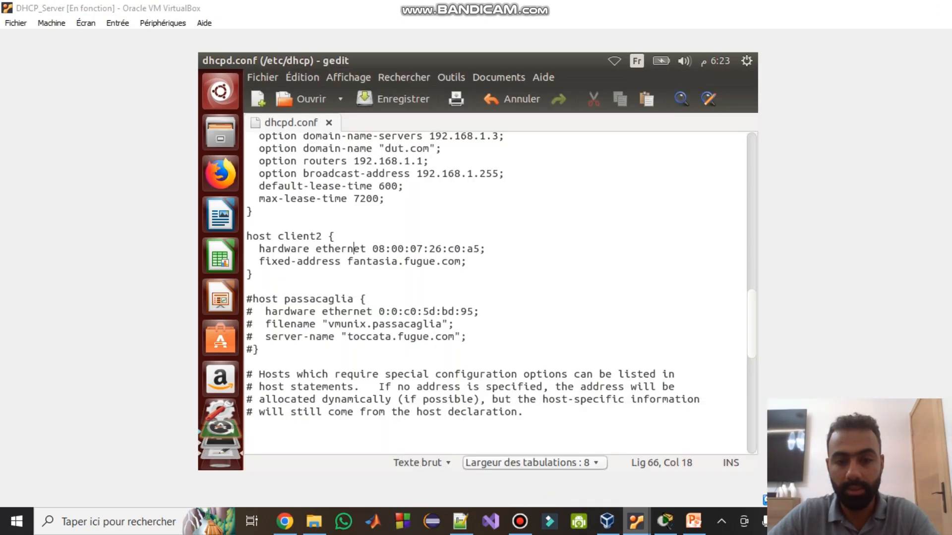
{"action": "left_click_drag", "start_coordinate": [495, 8], "coordinate": [209, 40]}
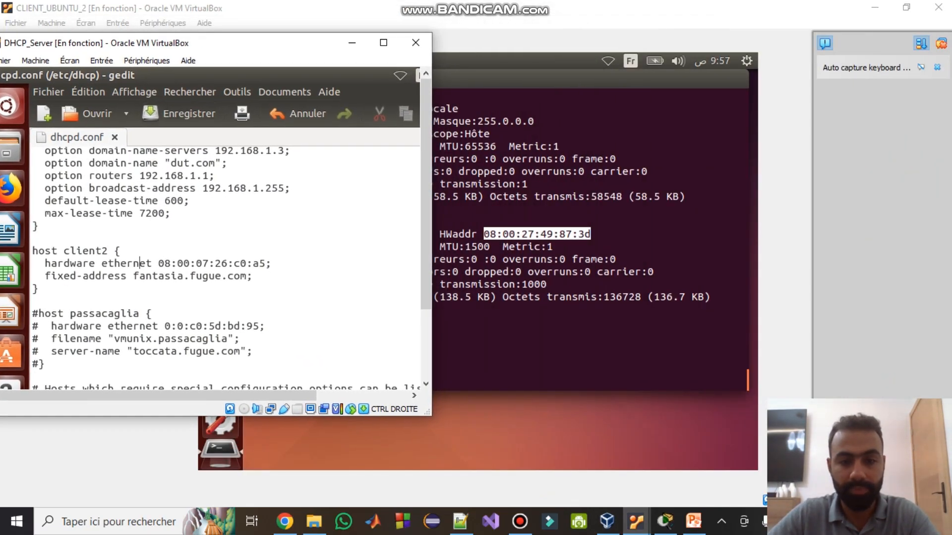
- Correct client2's hardware ethernet bytes to 49, 87, 3d and 27, giving 08:00:27:49:87:3d
{"action": "double_click", "coordinate": [226, 263]}
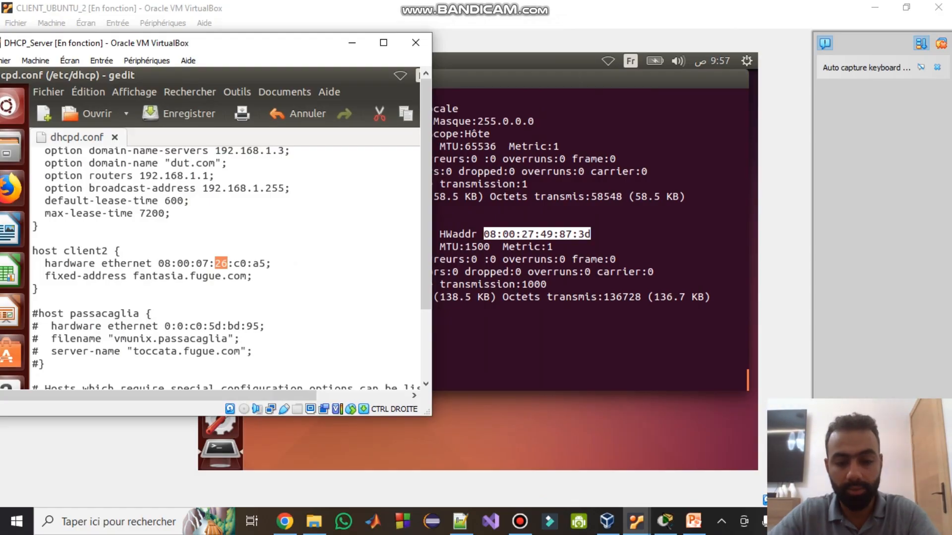
{"action": "key", "text": "BackSpace"}
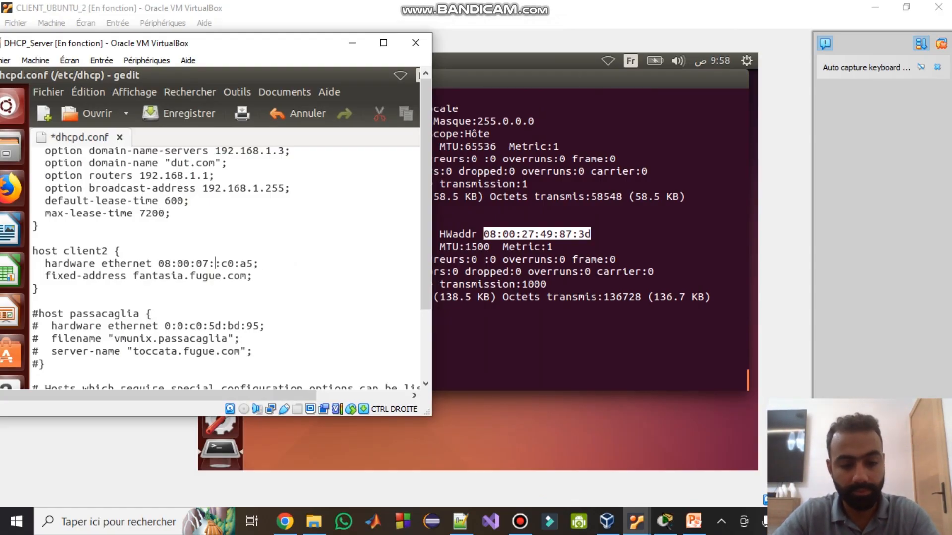
{"action": "type", "text": "49"}
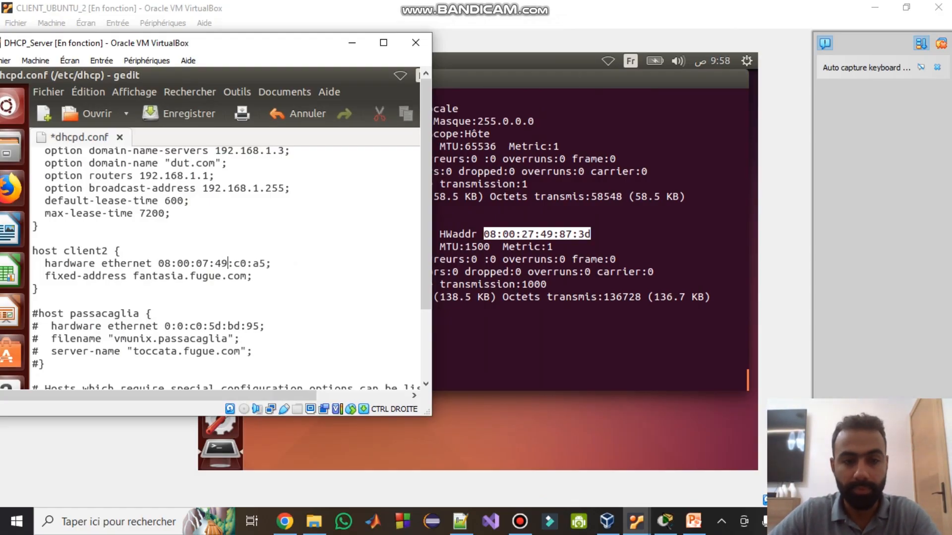
{"action": "key", "text": "Right"}
{"action": "key", "text": "Right"}
{"action": "key", "text": "Right"}
{"action": "key", "text": "shift+Left"}
{"action": "key", "text": "shift+Left"}
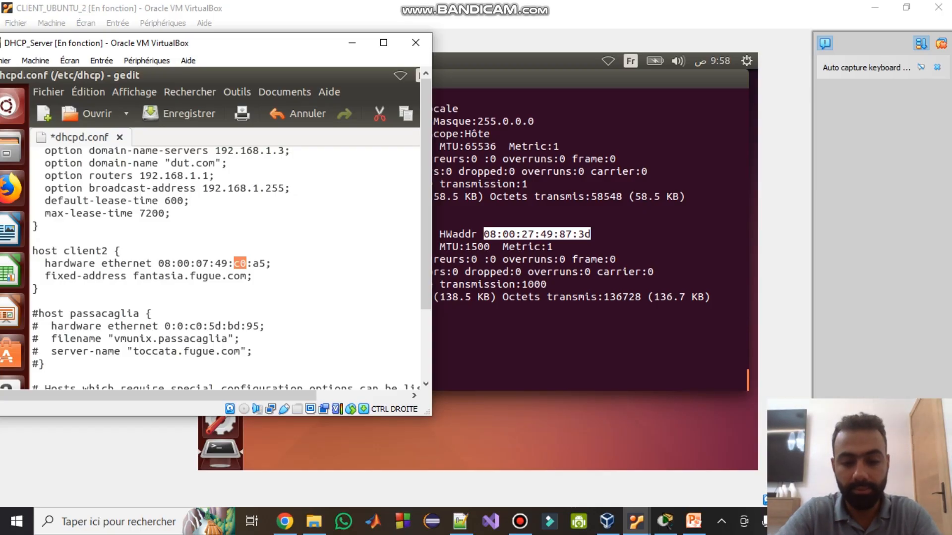
{"action": "type", "text": "87"}
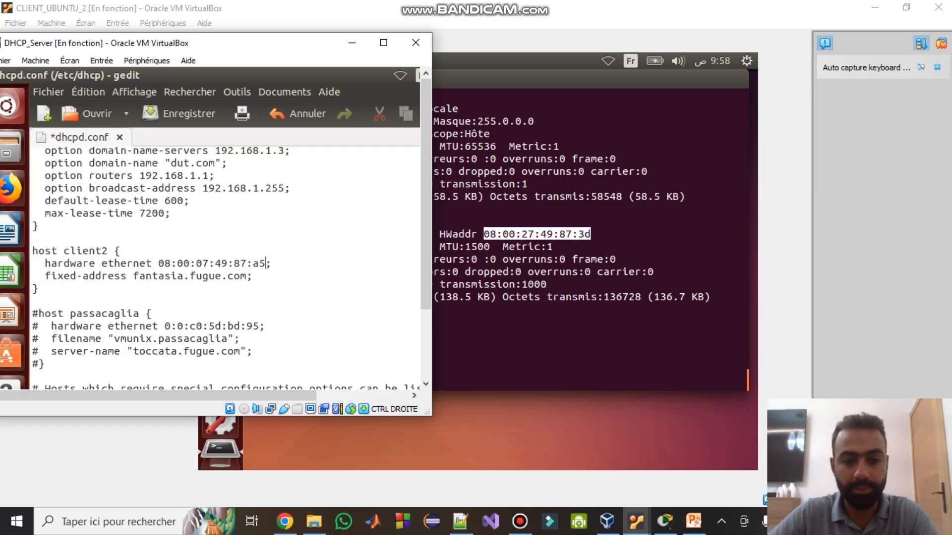
{"action": "key", "text": "shift+Left"}
{"action": "key", "text": "shift+Left"}
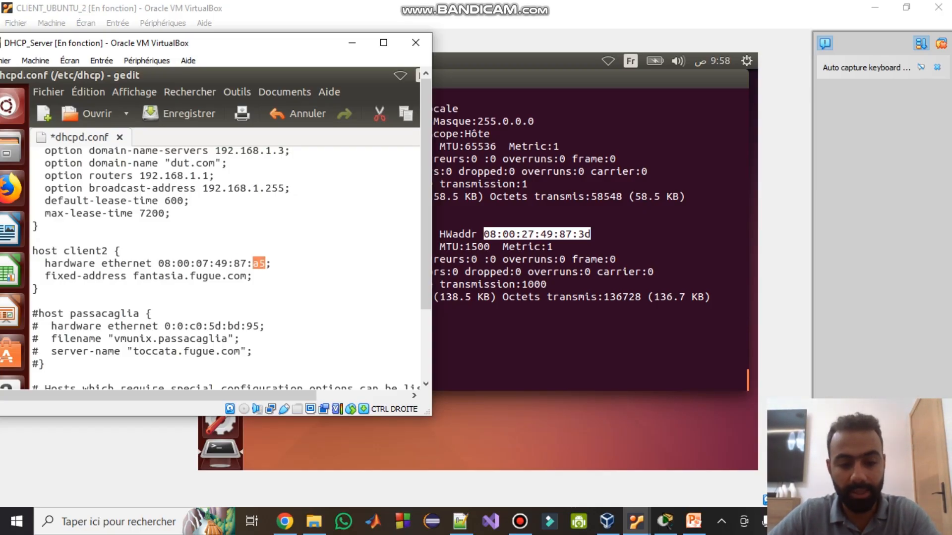
{"action": "type", "text": "\"d"}
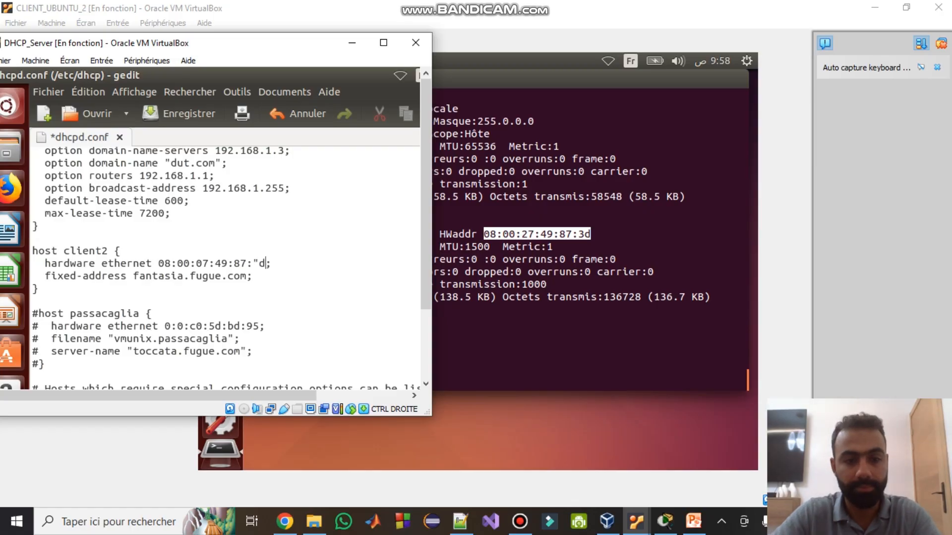
{"action": "key", "text": "BackSpace"}
{"action": "key", "text": "BackSpace"}
{"action": "type", "text": "3d"}
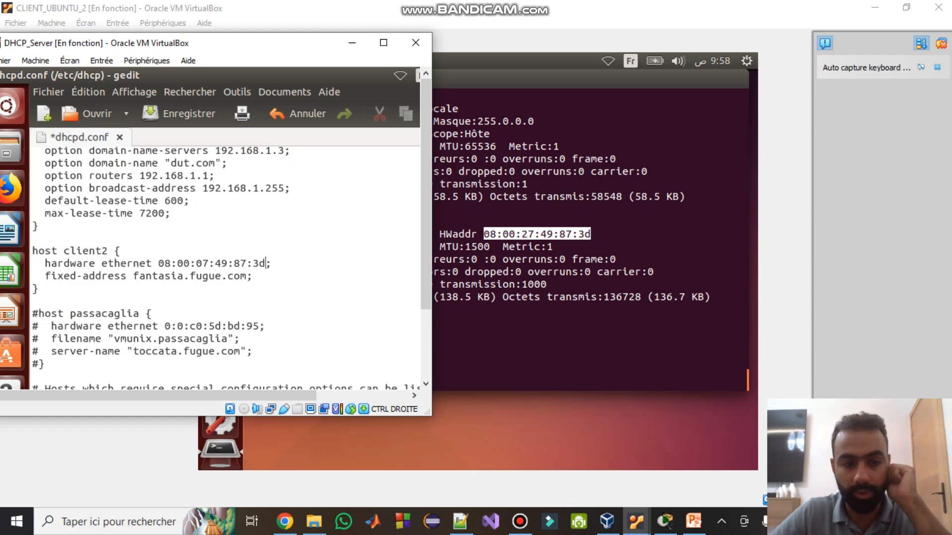
{"action": "left_click_drag", "start_coordinate": [202, 264], "coordinate": [196, 264]}
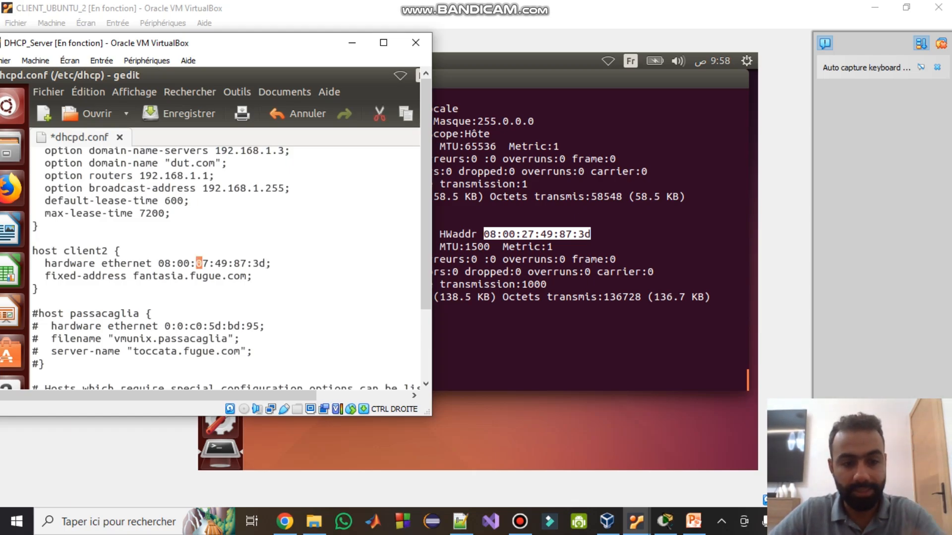
{"action": "type", "text": "2"}
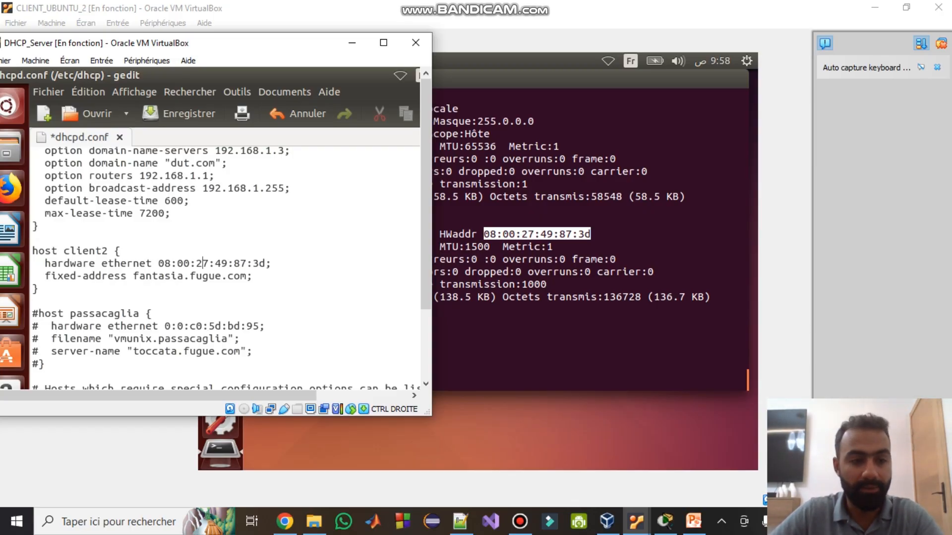
{"action": "left_click_drag", "start_coordinate": [246, 275], "coordinate": [133, 276]}
- Maximize the server VM and replace fantasia.fugue.com with the fixed address 192.168.1.9
{"action": "left_click", "coordinate": [383, 42]}
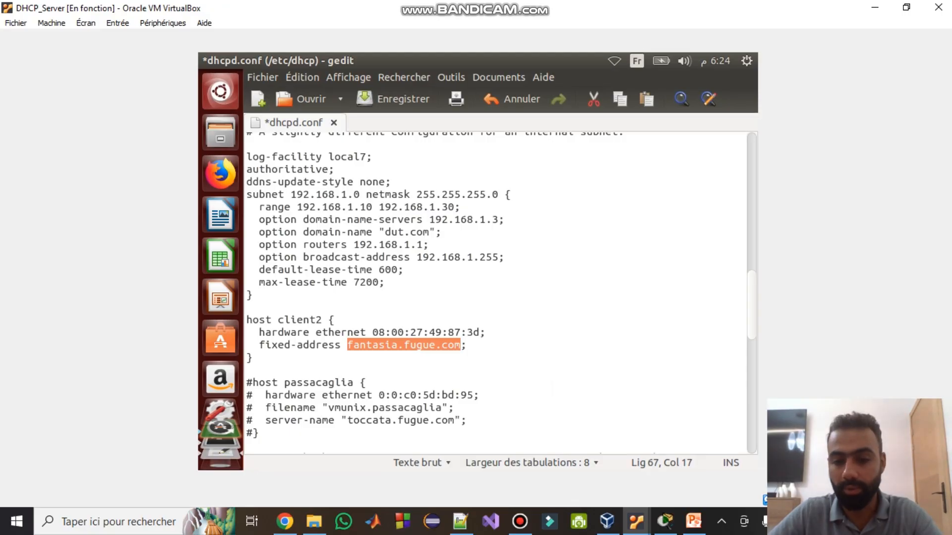
{"action": "type", "text": "192.168."}
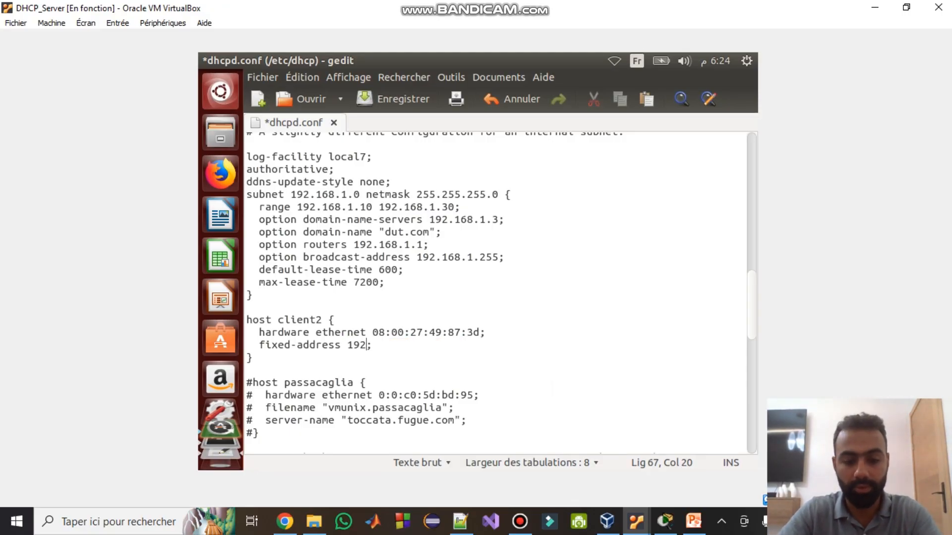
{"action": "type", "text": "1.3"}
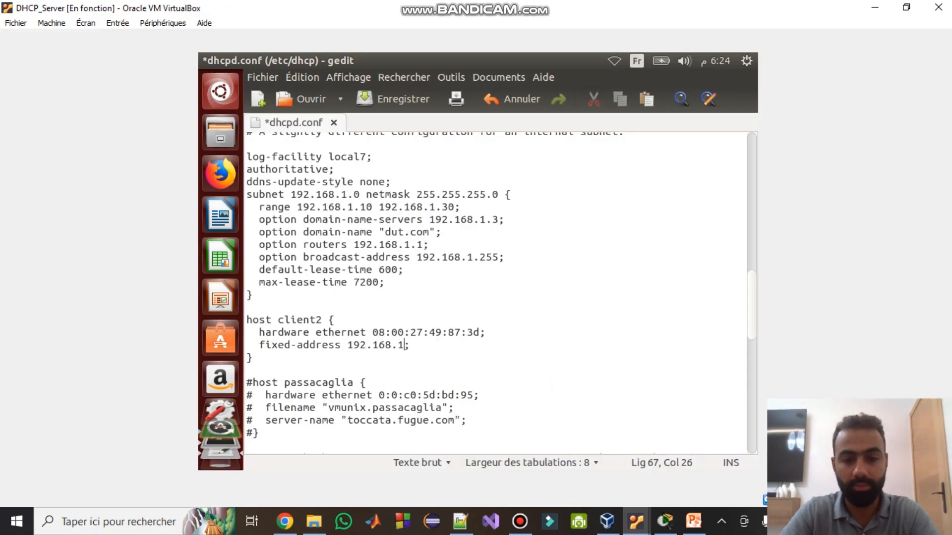
{"action": "type", "text": "1"}
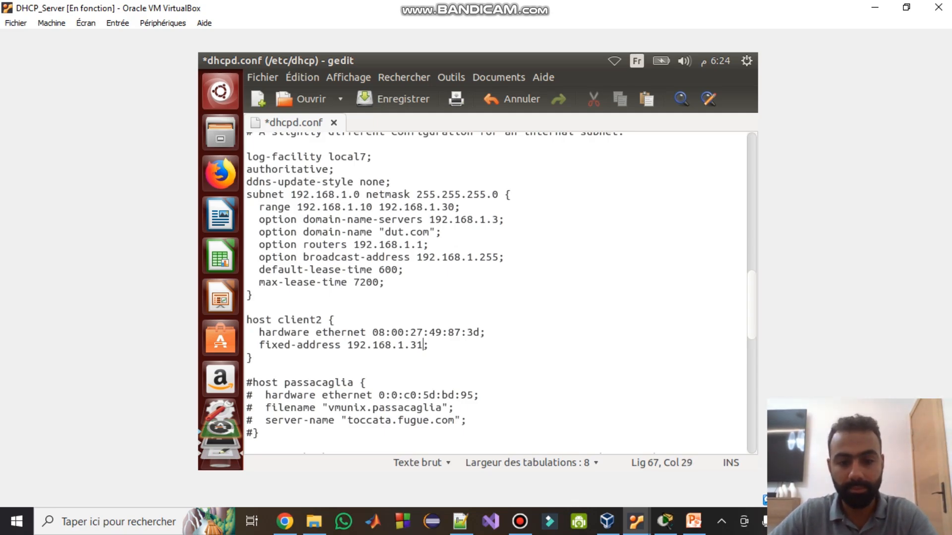
{"action": "key", "text": "shift+Left"}
{"action": "key", "text": "shift+Left"}
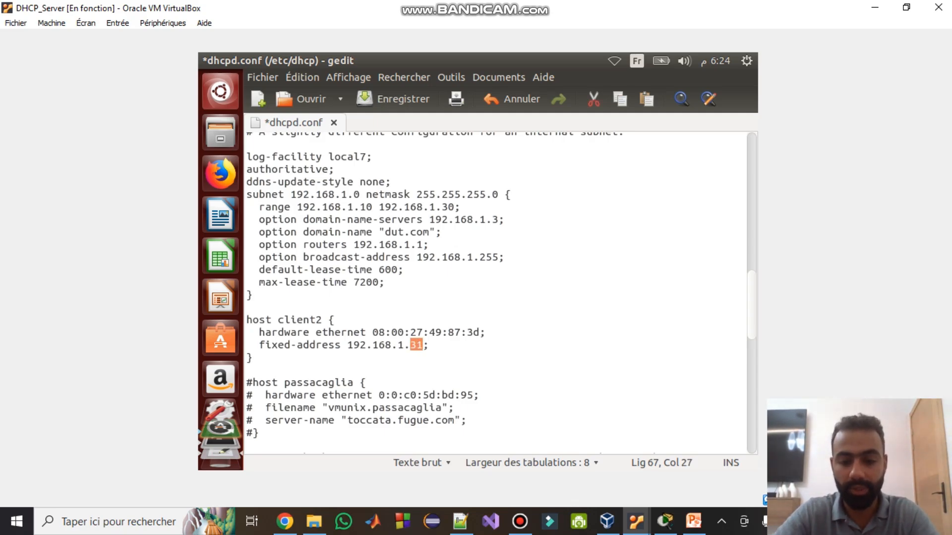
{"action": "type", "text": "9"}
- Save dhcpd.conf and quit gedit to return to the server terminal
{"action": "key", "text": "ctrl+s"}
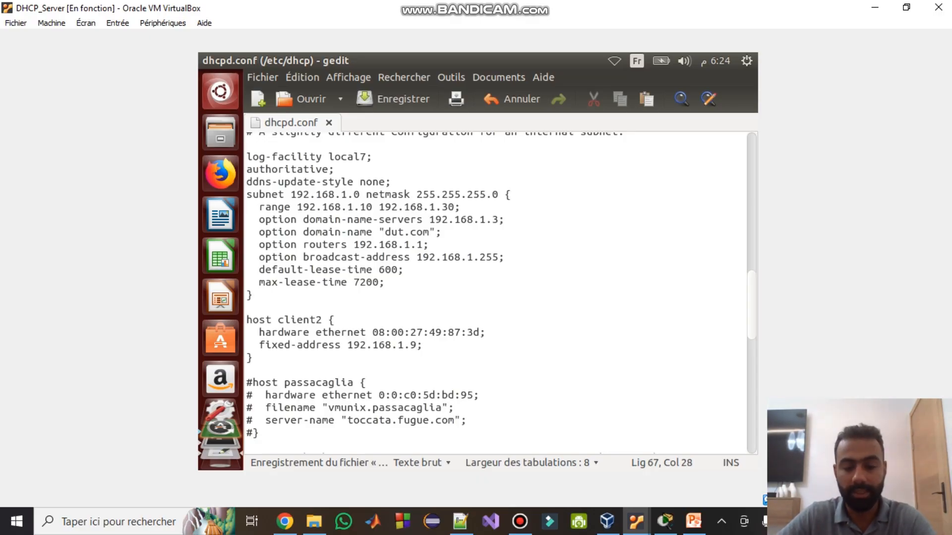
{"action": "left_click_drag", "start_coordinate": [353, 345], "coordinate": [397, 346]}
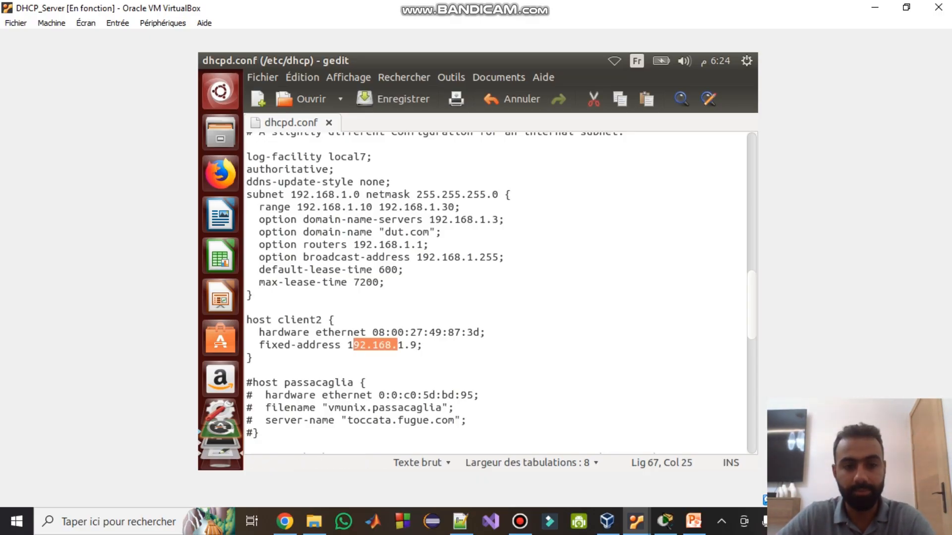
{"action": "key", "text": "ctrl+s"}
{"action": "key", "text": "ctrl+q"}
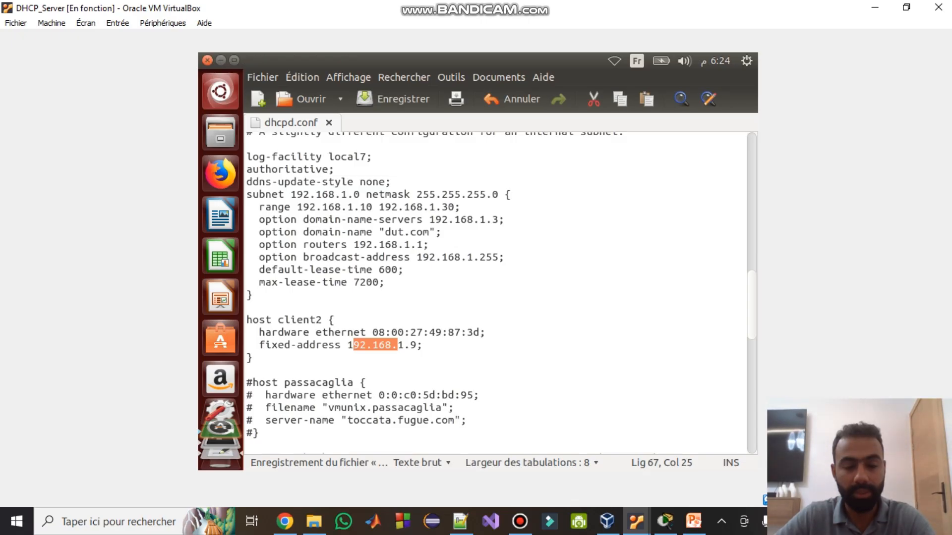
{"action": "key", "text": "Up"}
- Turn the recalled start command into 'initctl restart isc-dhcp-server' and run it
{"action": "key", "text": "Up"}
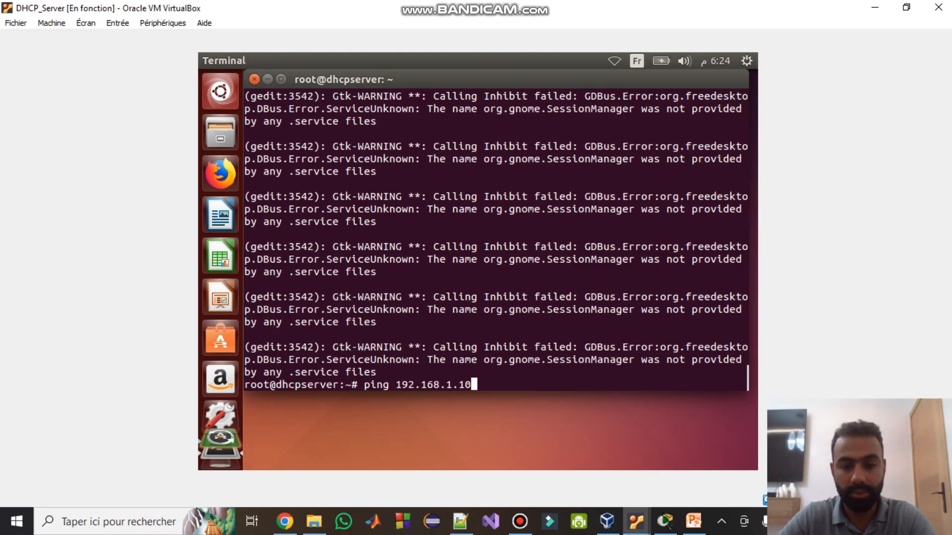
{"action": "key", "text": "Up"}
{"action": "key", "text": "Up"}
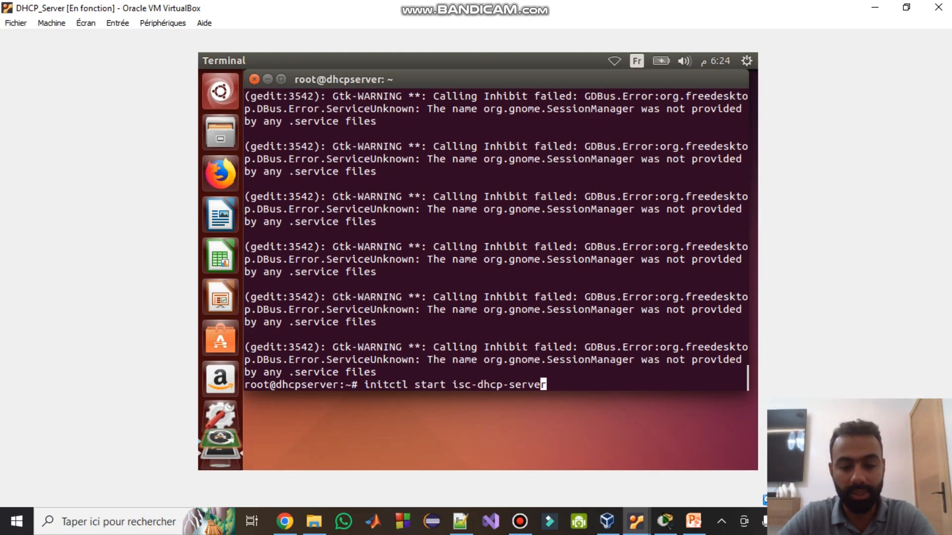
{"action": "key", "text": "Left"}
{"action": "key", "text": "Left"}
{"action": "key", "text": "Left"}
{"action": "key", "text": "Left"}
{"action": "key", "text": "Left"}
{"action": "key", "text": "Left"}
{"action": "key", "text": "Left"}
{"action": "key", "text": "Left"}
{"action": "key", "text": "Left"}
{"action": "key", "text": "Left"}
{"action": "key", "text": "Left"}
{"action": "key", "text": "Left"}
{"action": "key", "text": "Left"}
{"action": "key", "text": "Left"}
{"action": "key", "text": "Left"}
{"action": "key", "text": "Left"}
{"action": "key", "text": "Left"}
{"action": "key", "text": "Left"}
{"action": "key", "text": "Left"}
{"action": "key", "text": "Left"}
{"action": "type", "text": "re"}
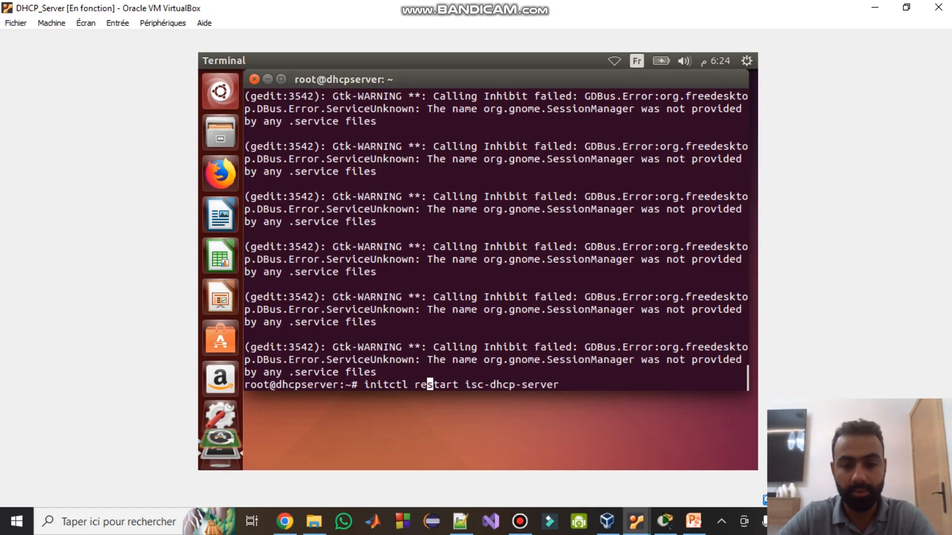
{"action": "key", "text": "Return"}
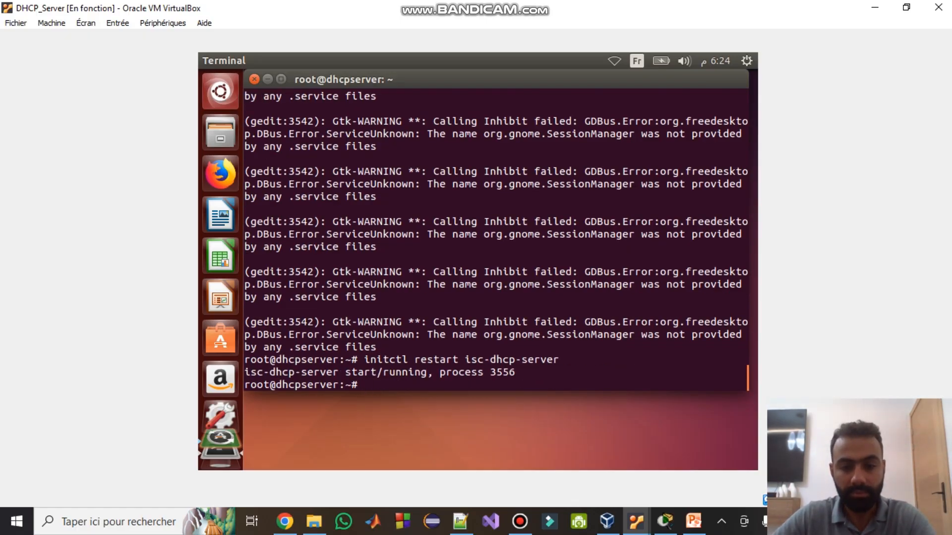
{"action": "left_click", "coordinate": [636, 522]}
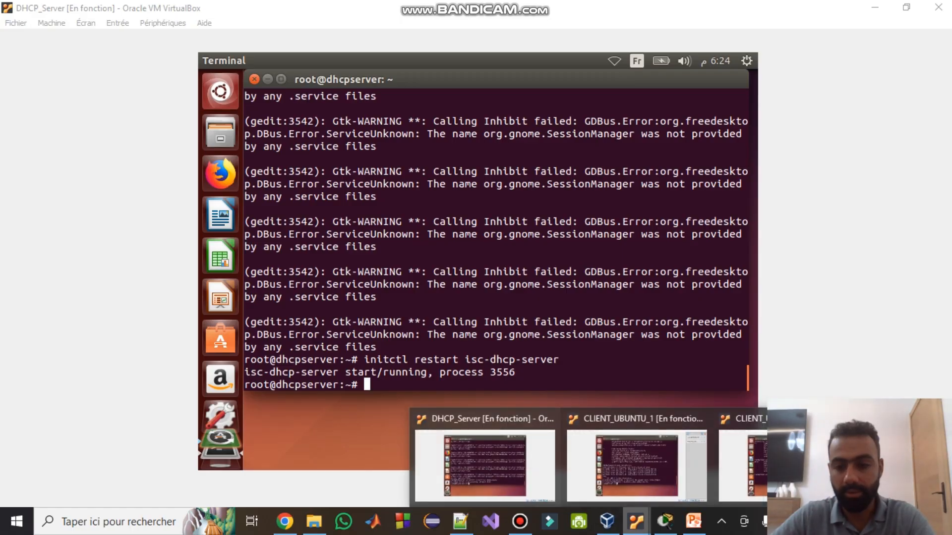
- On CLIENT_UBUNTU_2, run ifup eth0 and abort it when the DHCP request goes unanswered
{"action": "left_click", "coordinate": [763, 458]}
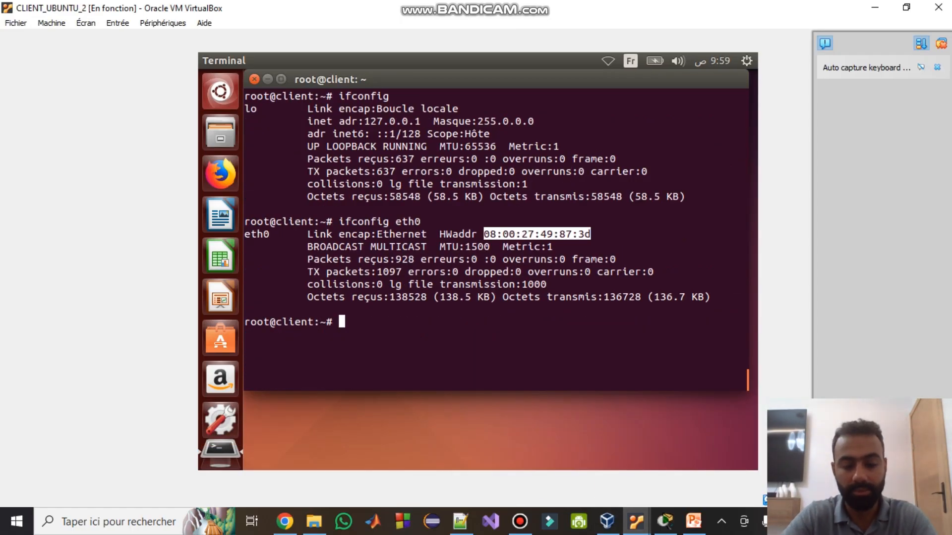
{"action": "type", "text": "ifup "}
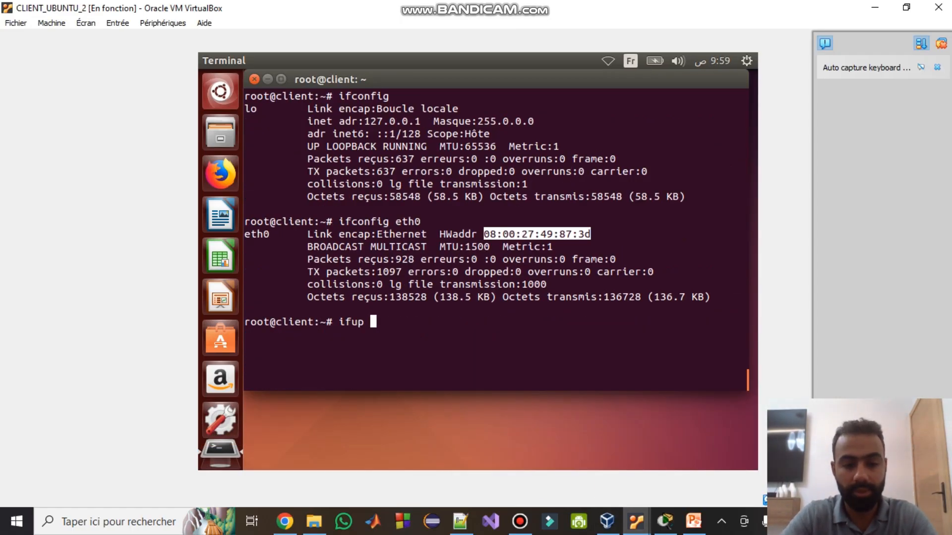
{"action": "type", "text": "eth0"}
{"action": "key", "text": "Return"}
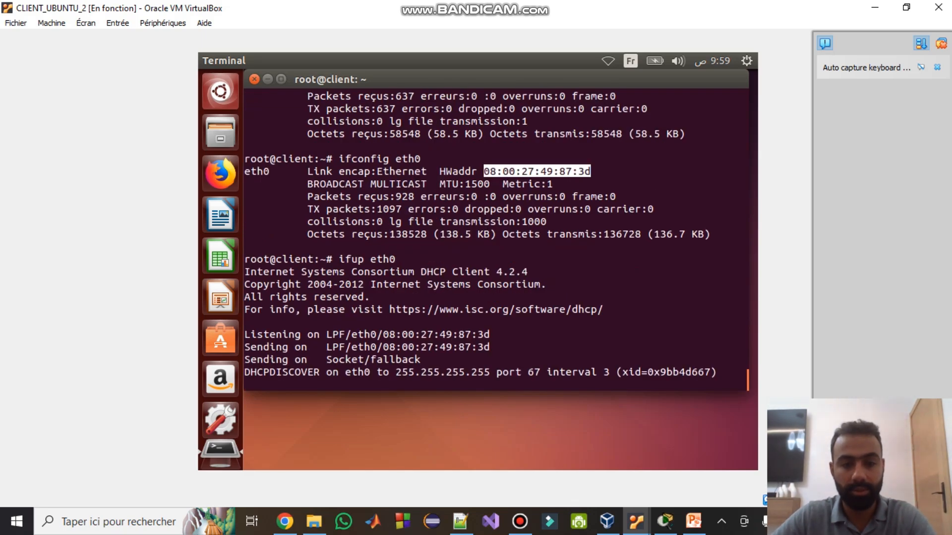
{"action": "key", "text": "ctrl+x"}
{"action": "key", "text": "ctrl+c"}
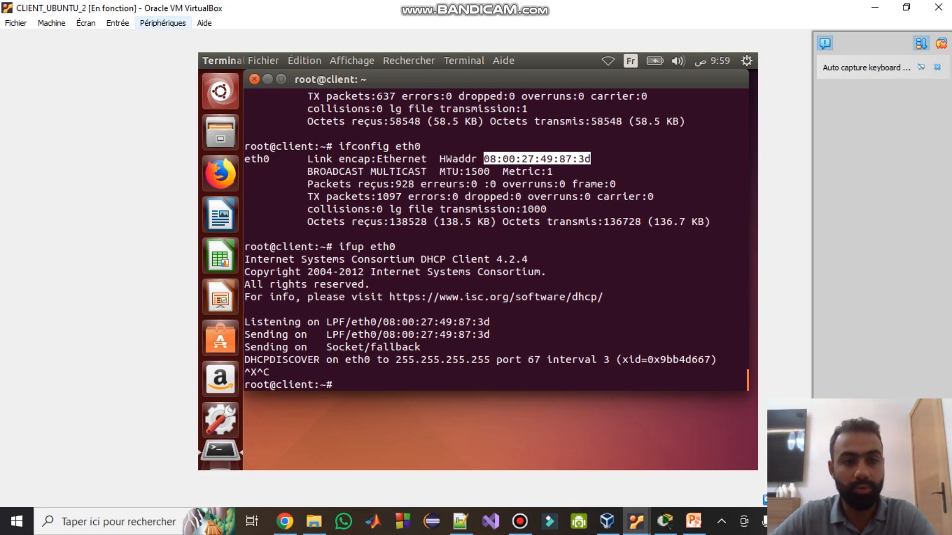
- Attach the client VM's first network adapter to the internal network R_DHCP
{"action": "left_click", "coordinate": [163, 23]}
{"action": "mouse_move", "coordinate": [171, 70]}
{"action": "left_click", "coordinate": [375, 70]}
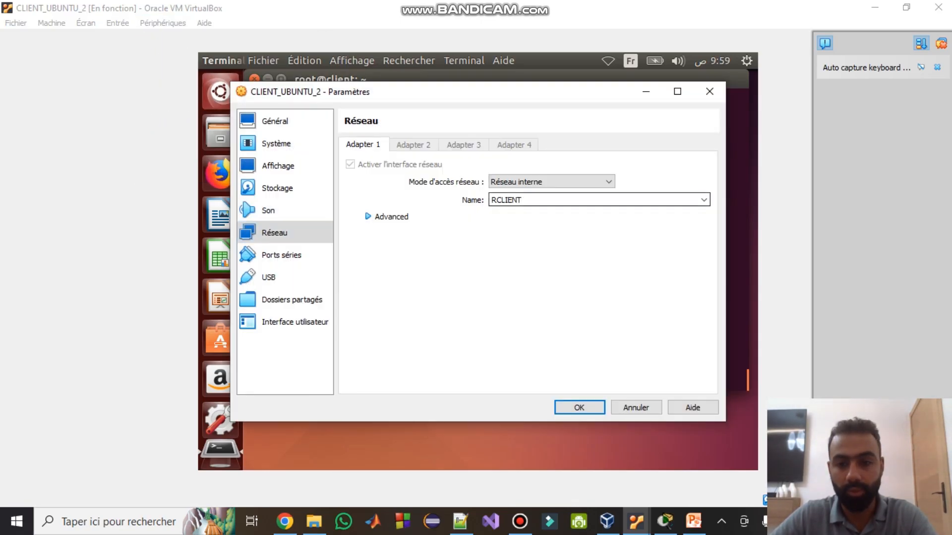
{"action": "left_click", "coordinate": [703, 200]}
{"action": "left_click", "coordinate": [594, 228]}
{"action": "left_click", "coordinate": [387, 217]}
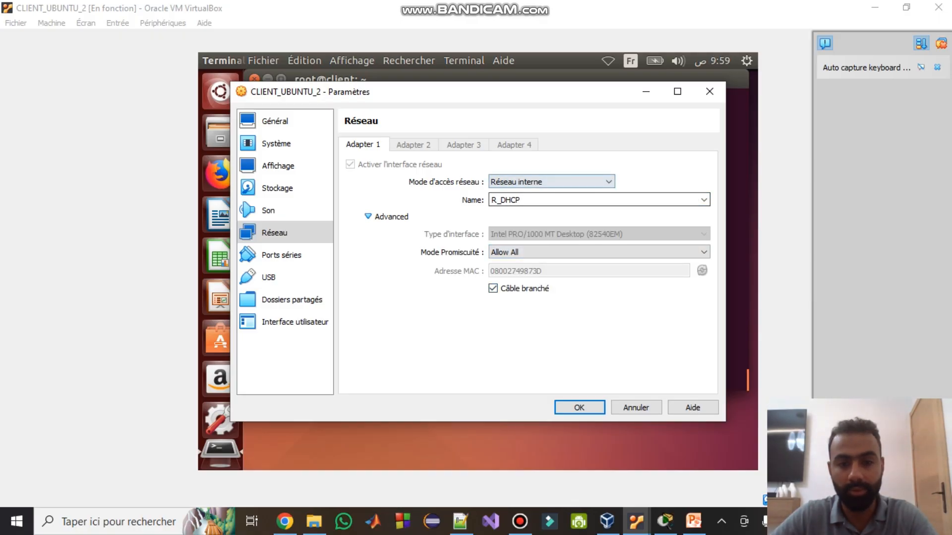
{"action": "key", "text": "Return"}
- Cycle eth0 with ifdown and ifup to get a DHCP offer from 192.168.1.2
{"action": "type", "text": "clear"}
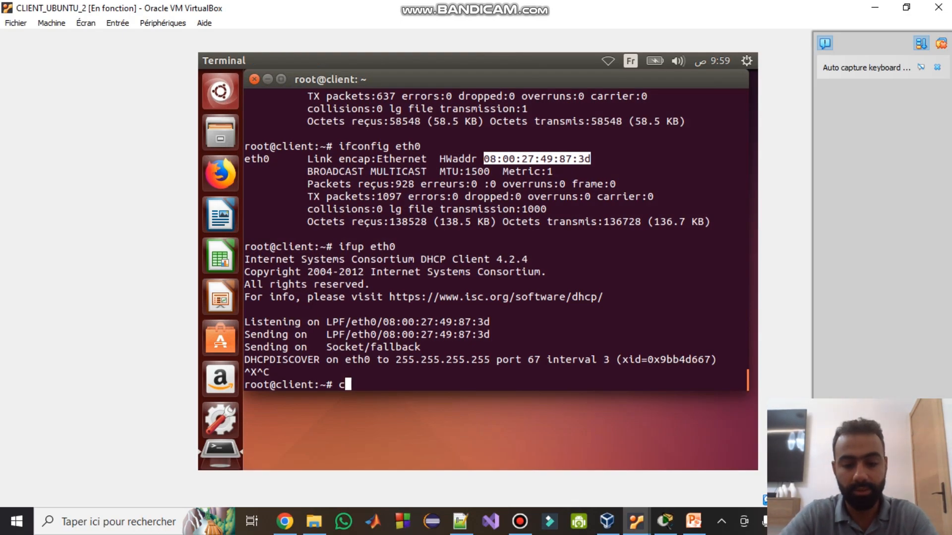
{"action": "key", "text": "Return"}
{"action": "key", "text": "Up"}
{"action": "key", "text": "Up"}
{"action": "key", "text": "Return"}
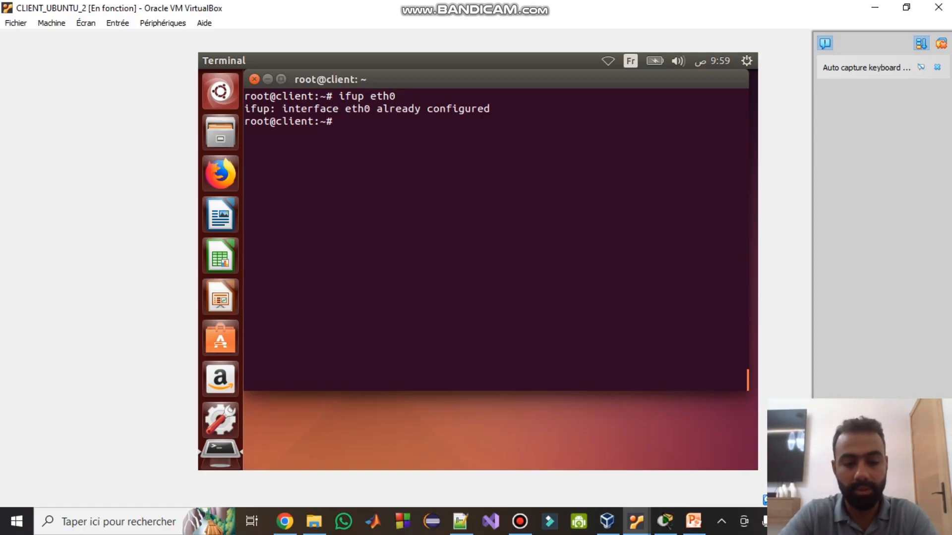
{"action": "type", "text": "ifdown eth0"}
{"action": "key", "text": "Return"}
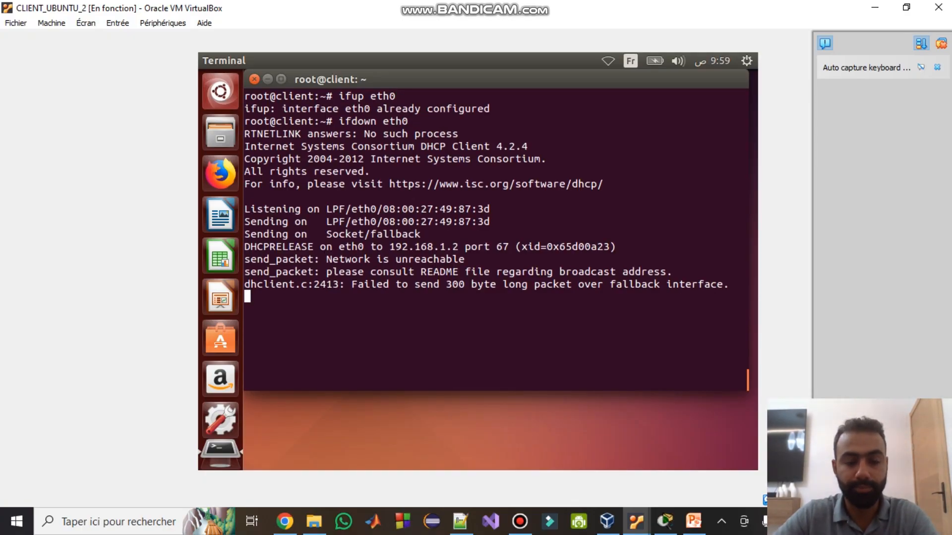
{"action": "type", "text": "clear"}
{"action": "key", "text": "Return"}
{"action": "key", "text": "Up"}
{"action": "key", "text": "Up"}
{"action": "key", "text": "Up"}
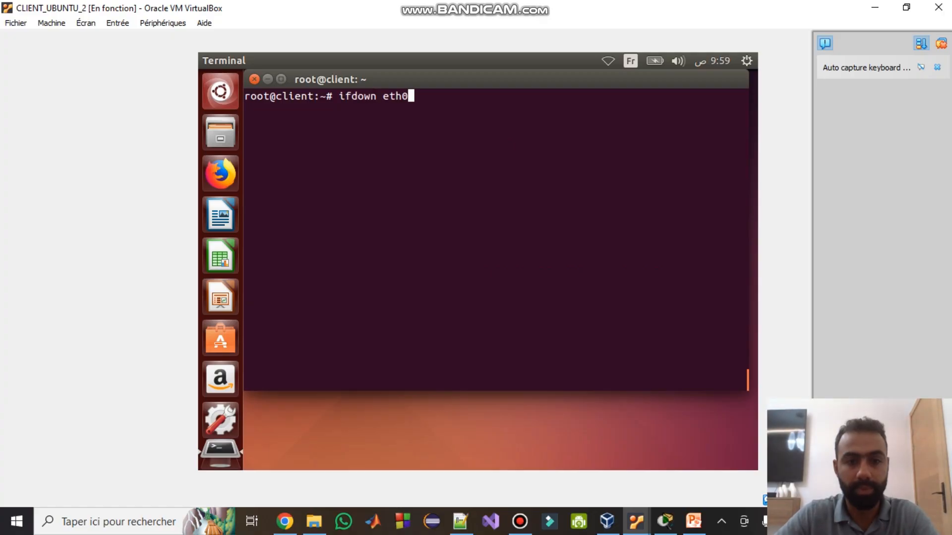
{"action": "key", "text": "Return"}
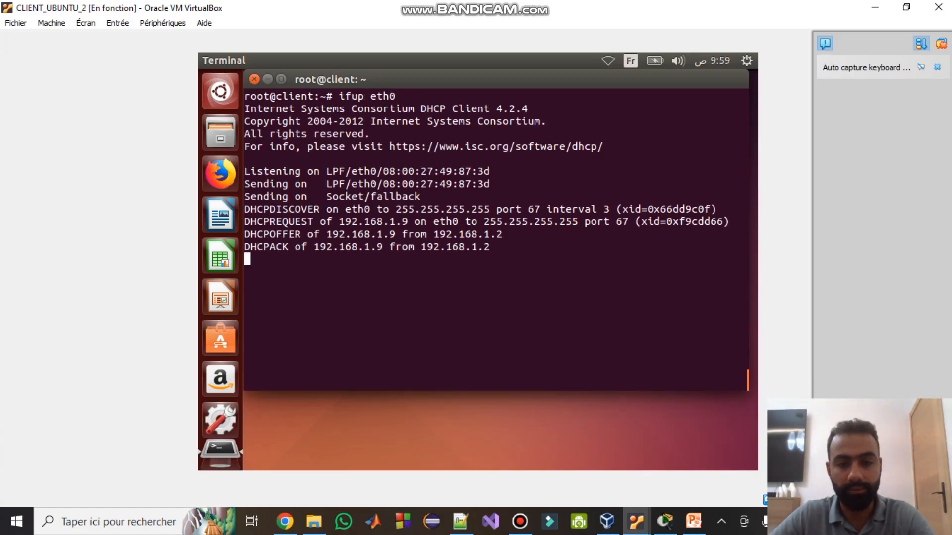
{"action": "mouse_move", "coordinate": [326, 234]}
{"action": "left_mouse_down"}
{"action": "mouse_move", "coordinate": [389, 234]}
{"action": "mouse_move", "coordinate": [327, 234]}
{"action": "left_mouse_up"}
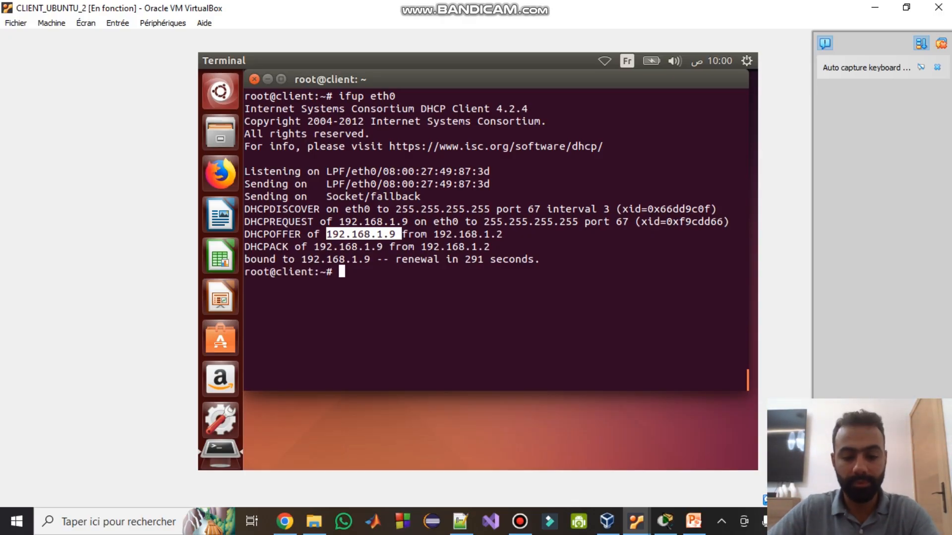
- Confirm with ifconfig eth0 that the address is 192.168.1.9, then return to slide 22
{"action": "type", "text": "ifconfig eth0"}
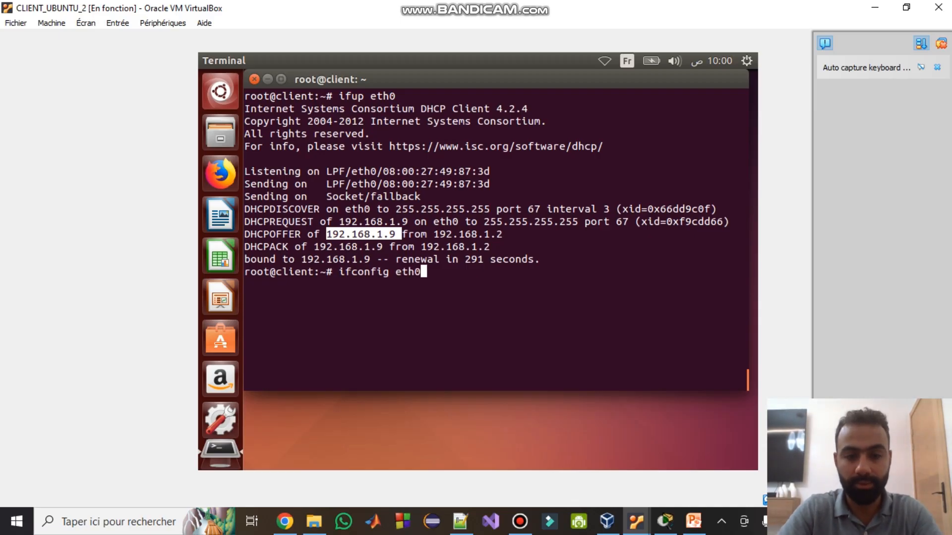
{"action": "key", "text": "Return"}
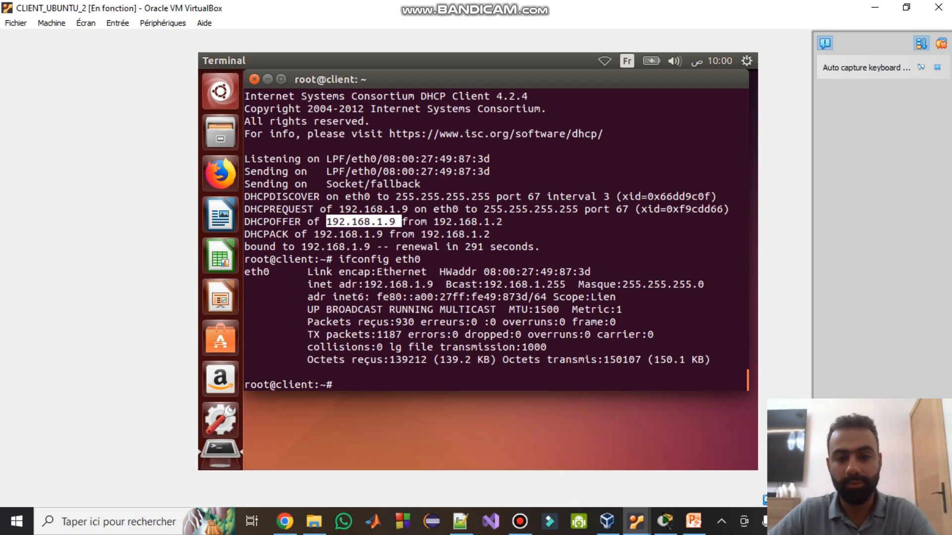
{"action": "left_click_drag", "start_coordinate": [440, 284], "coordinate": [365, 284]}
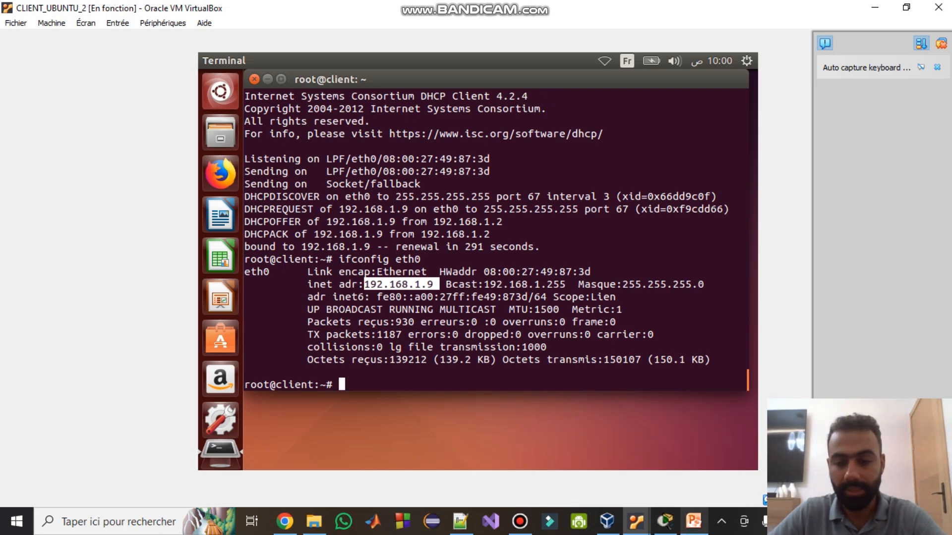
{"action": "left_click", "coordinate": [694, 521]}
{"action": "left_click", "coordinate": [615, 404]}
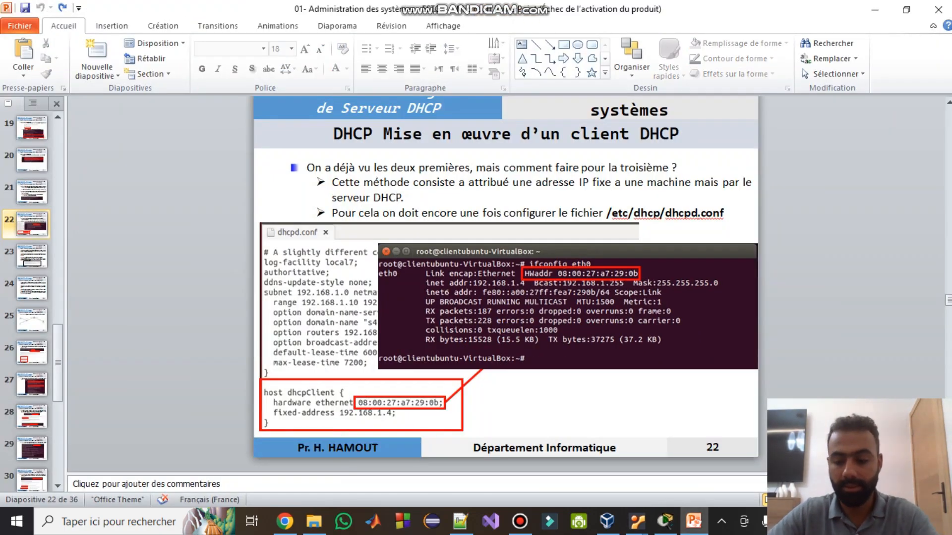
- Advance the presentation from slide 22 to slide 24 on the DHCP relay agent
{"action": "key", "text": "Down"}
{"action": "key", "text": "Down"}
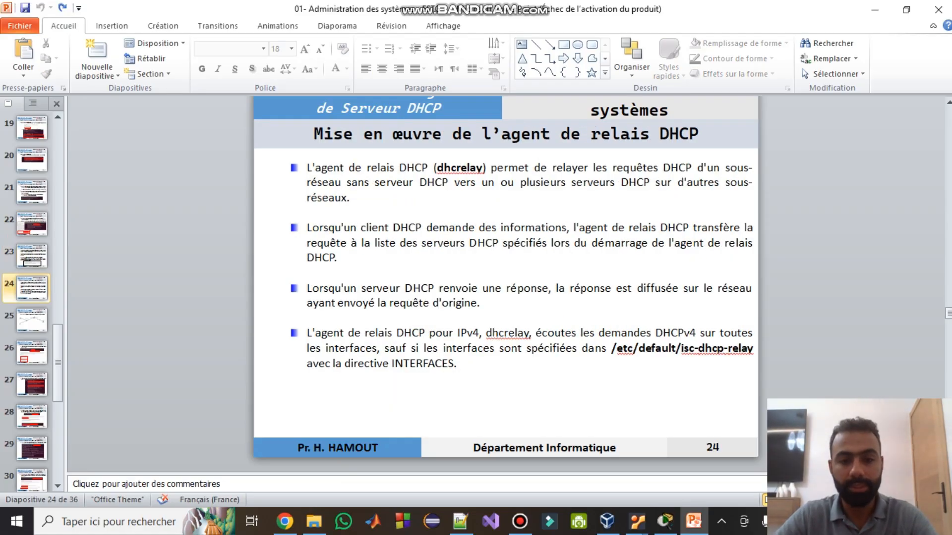
{"action": "key", "text": "Down"}
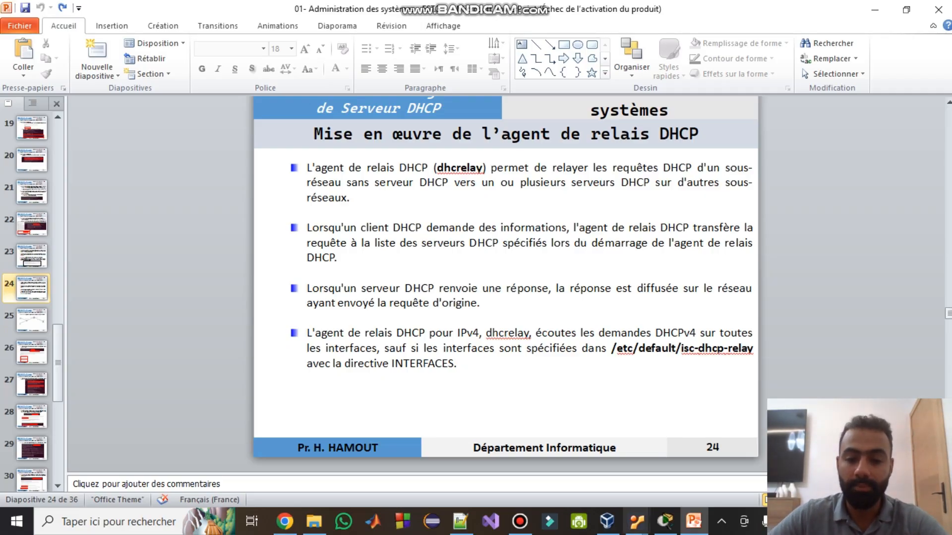
- In Packet Tracer, move the Client PC below-right and reposition Switch0
{"action": "left_click", "coordinate": [665, 521]}
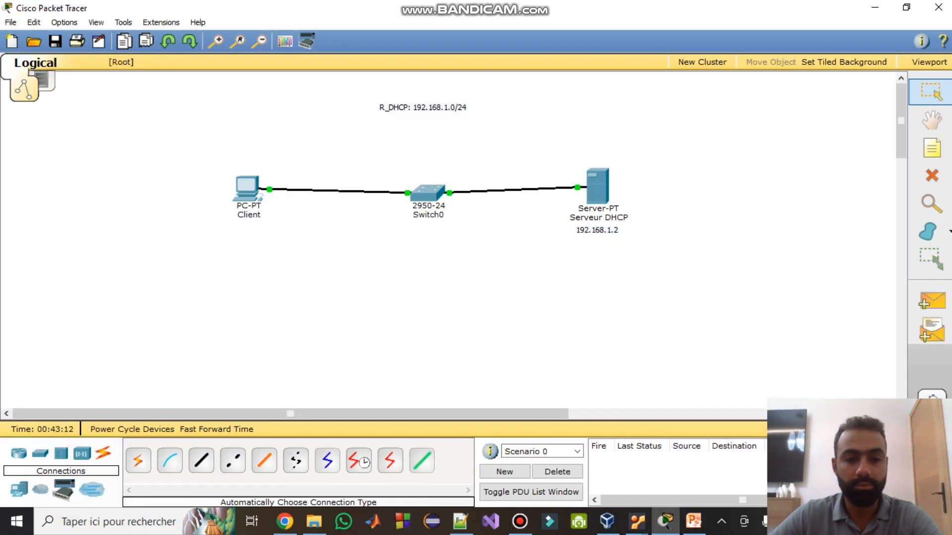
{"action": "left_click_drag", "start_coordinate": [247, 186], "coordinate": [538, 295]}
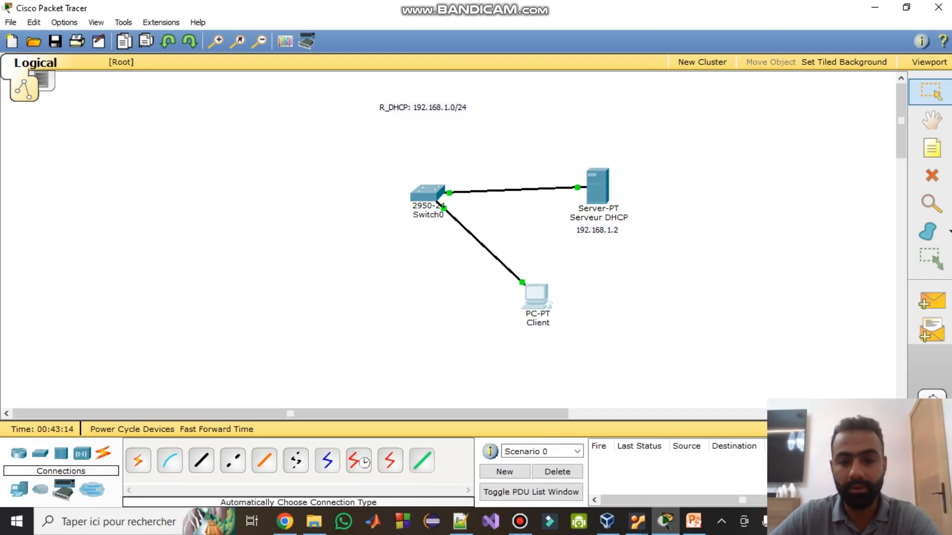
{"action": "left_click_drag", "start_coordinate": [436, 202], "coordinate": [425, 199]}
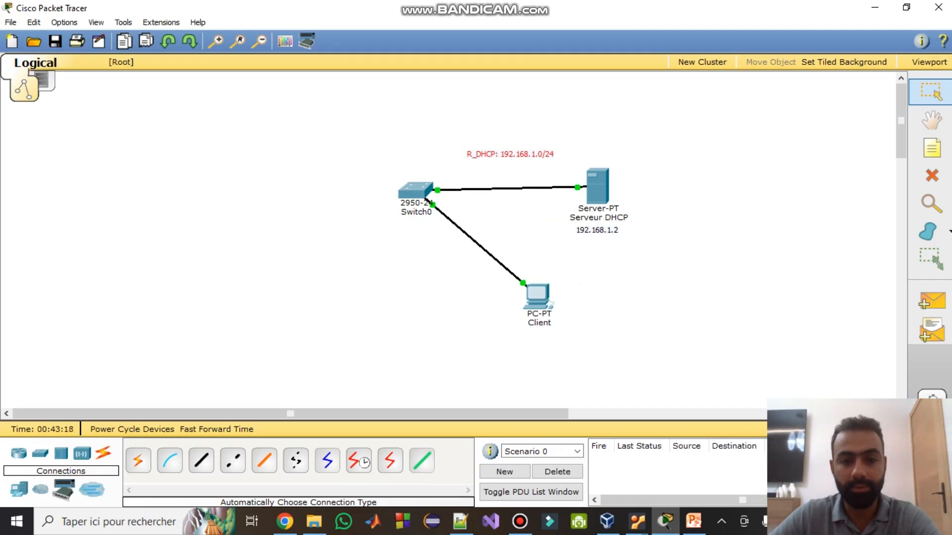
{"action": "left_click_drag", "start_coordinate": [415, 190], "coordinate": [448, 192]}
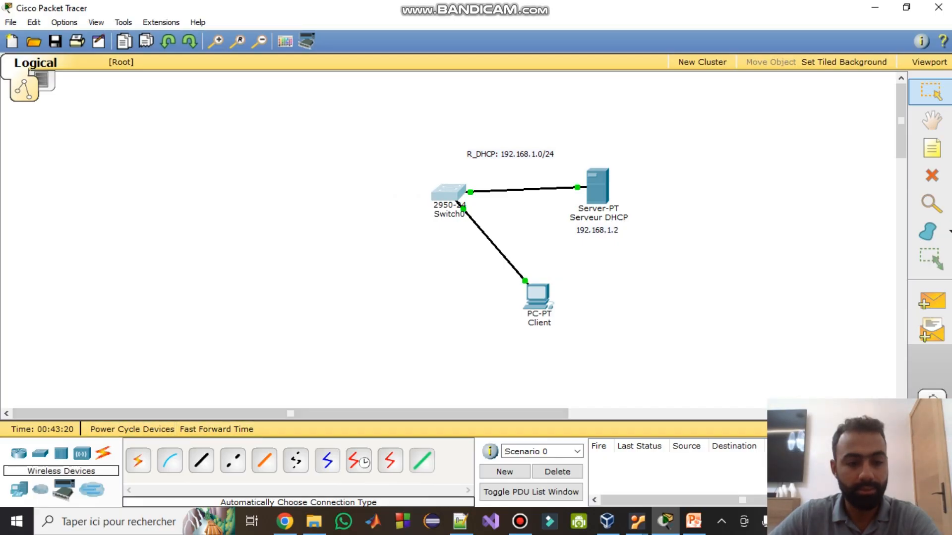
- Add a Router-PT, a 2950-24 switch and a generic PC to the left of Switch0
{"action": "left_click", "coordinate": [19, 453]}
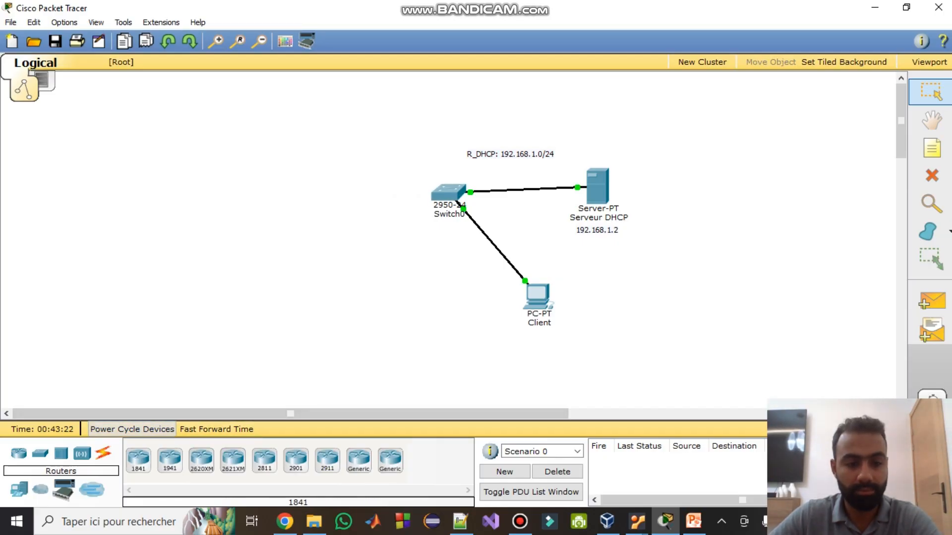
{"action": "left_click", "coordinate": [358, 459]}
{"action": "left_click", "coordinate": [342, 193]}
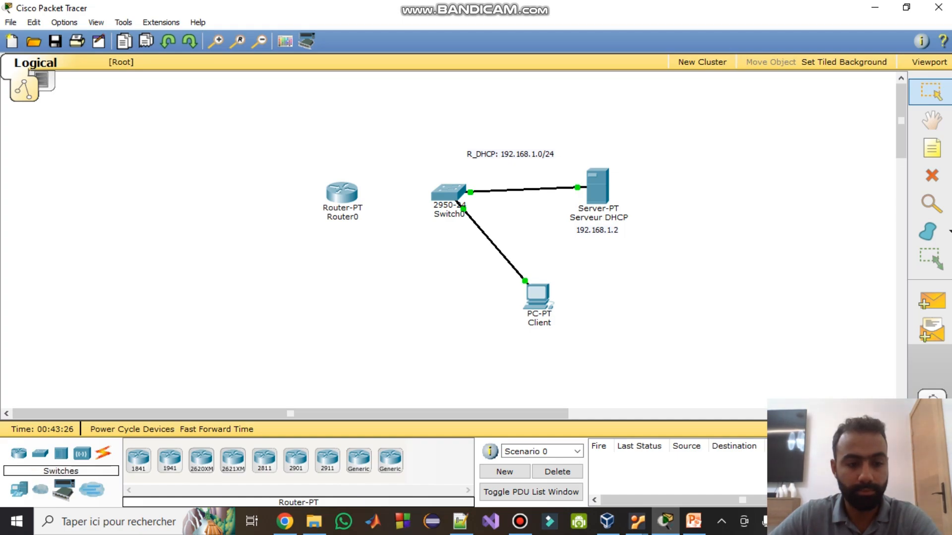
{"action": "left_click", "coordinate": [41, 453]}
{"action": "left_click", "coordinate": [139, 459]}
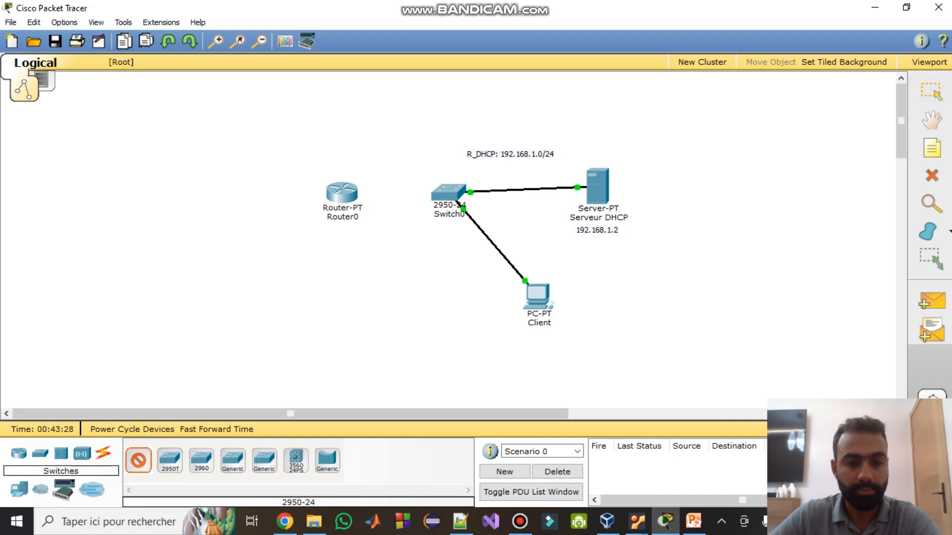
{"action": "left_click", "coordinate": [215, 198]}
{"action": "left_click", "coordinate": [19, 490]}
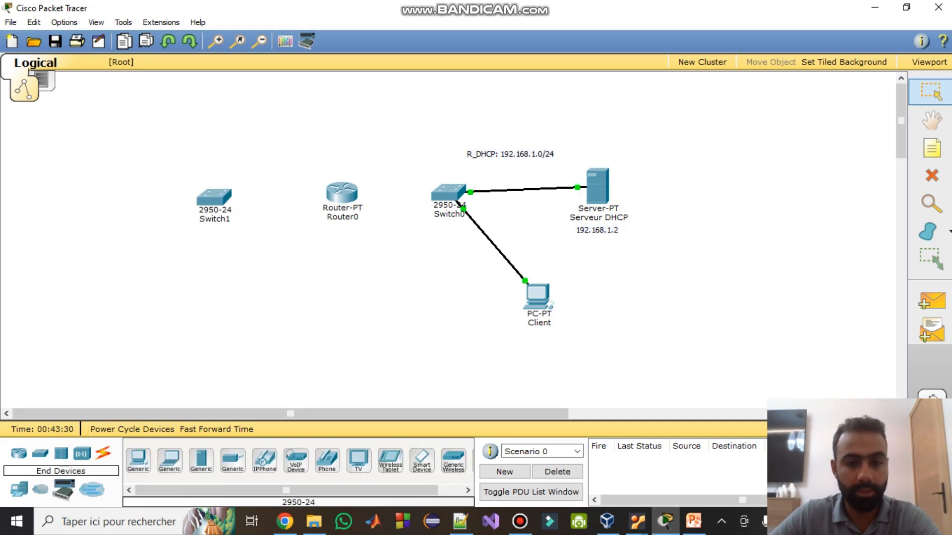
{"action": "left_click", "coordinate": [138, 458]}
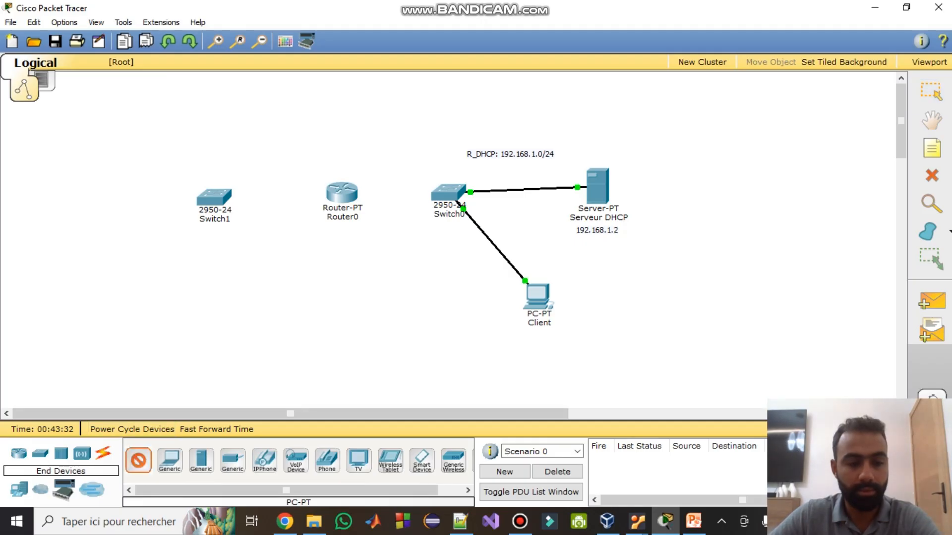
{"action": "left_click", "coordinate": [103, 201]}
- Rename the new PC to Client2 and reposition Switch1 and Client2
{"action": "left_click", "coordinate": [104, 227]}
{"action": "key", "text": "ctrl+a"}
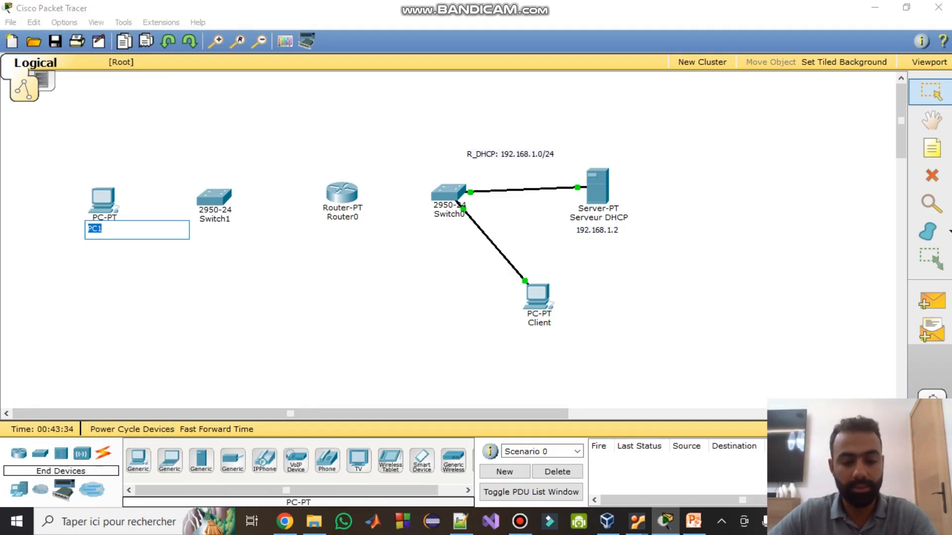
{"action": "type", "text": "Clinet"}
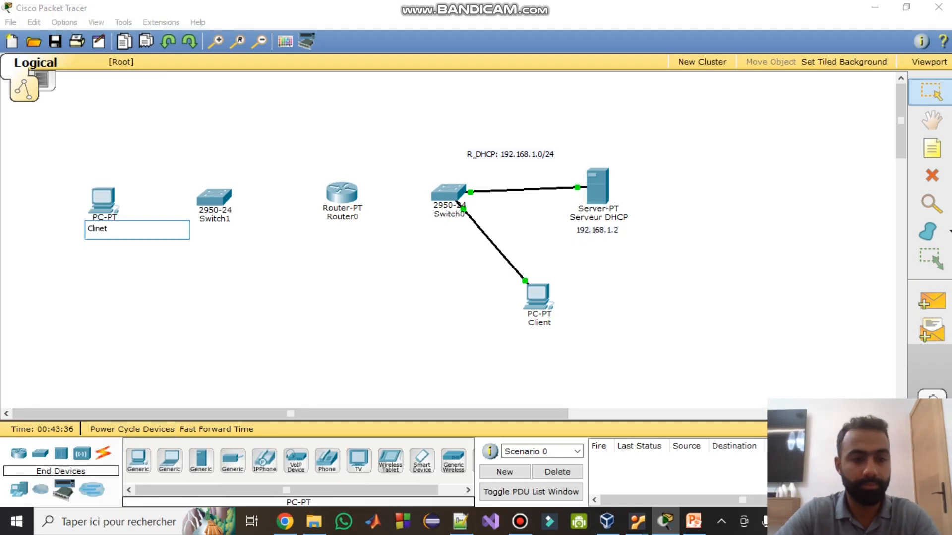
{"action": "key", "text": "BackSpace"}
{"action": "key", "text": "BackSpace"}
{"action": "key", "text": "BackSpace"}
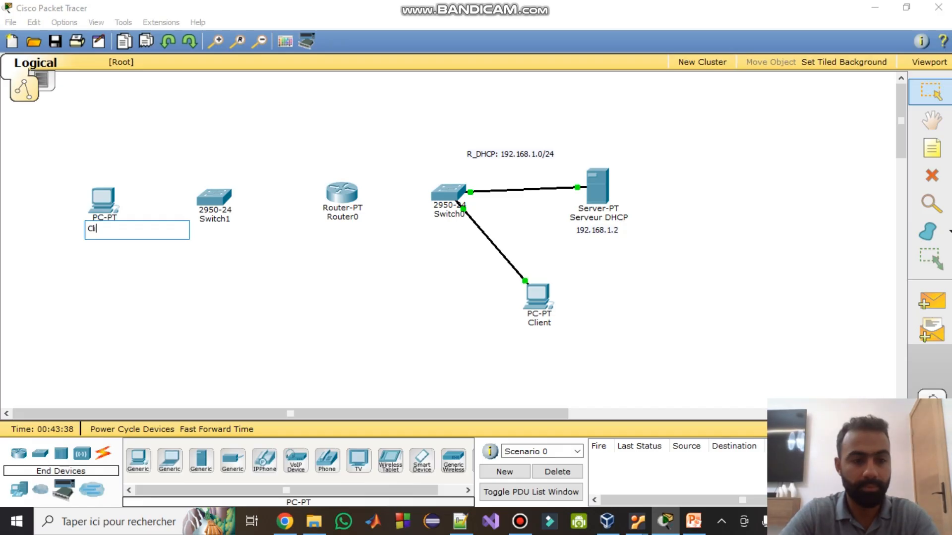
{"action": "type", "text": "ent2"}
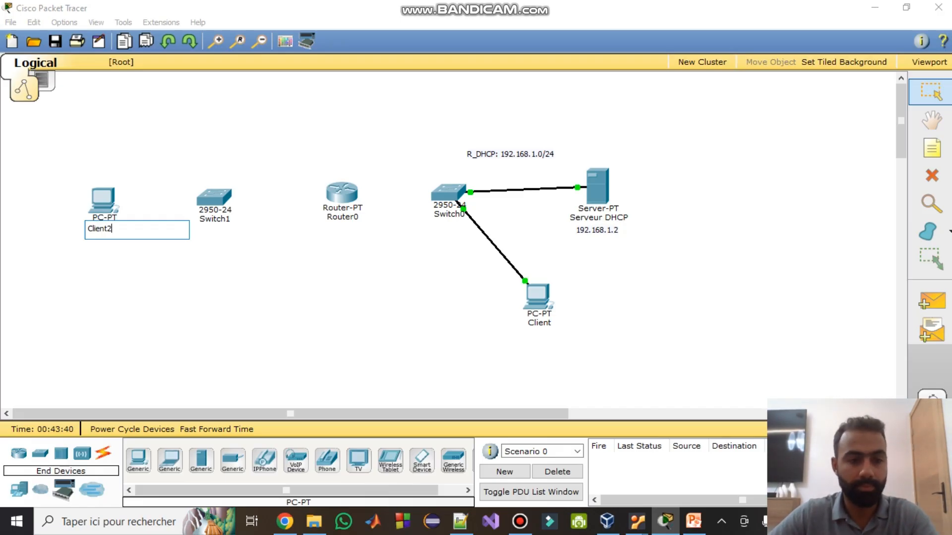
{"action": "key", "text": "Return"}
{"action": "left_click_drag", "start_coordinate": [214, 197], "coordinate": [204, 248]}
{"action": "left_click_drag", "start_coordinate": [76, 199], "coordinate": [70, 175]}
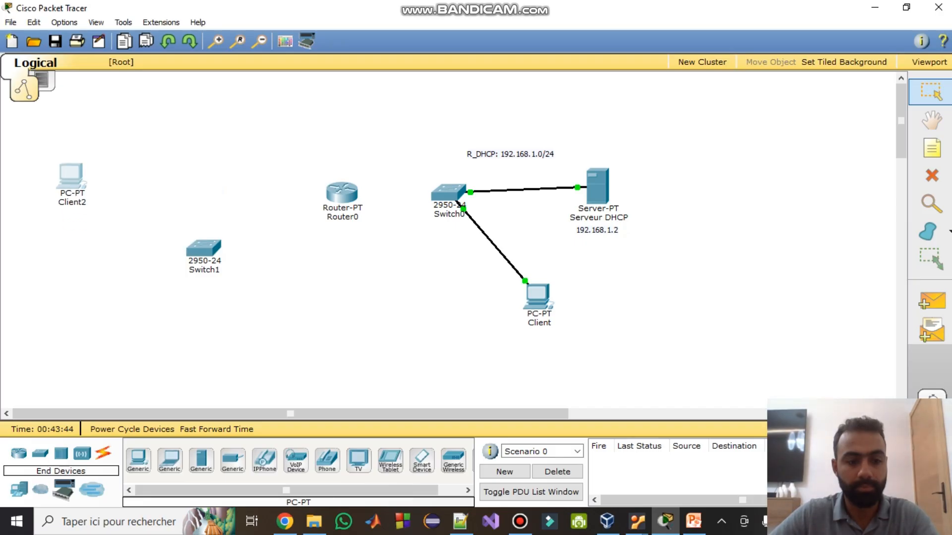
{"action": "left_click", "coordinate": [103, 453]}
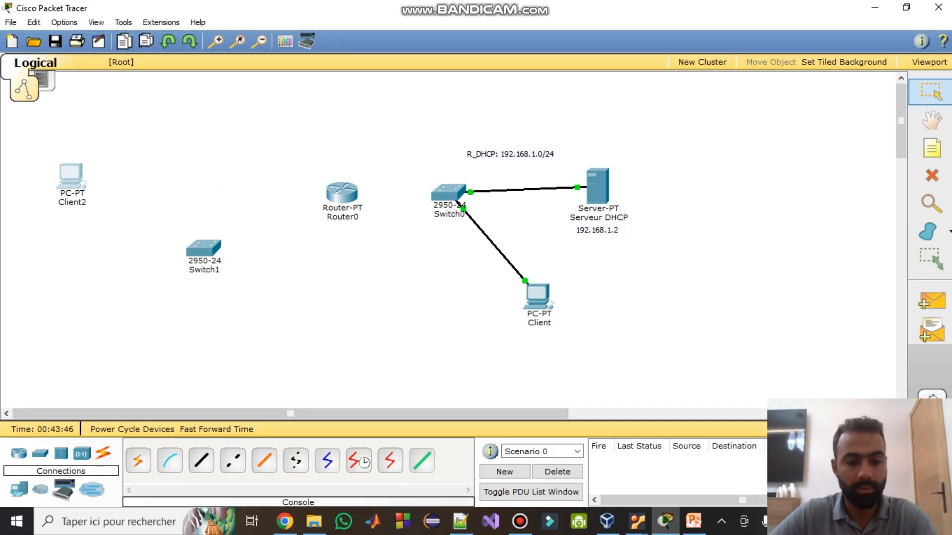
- Cable Client2 to Switch1, Switch1 to Router0, and Router0 to Switch0 with automatic connections
{"action": "left_click", "coordinate": [139, 460]}
{"action": "left_click", "coordinate": [70, 175]}
{"action": "left_click", "coordinate": [203, 248]}
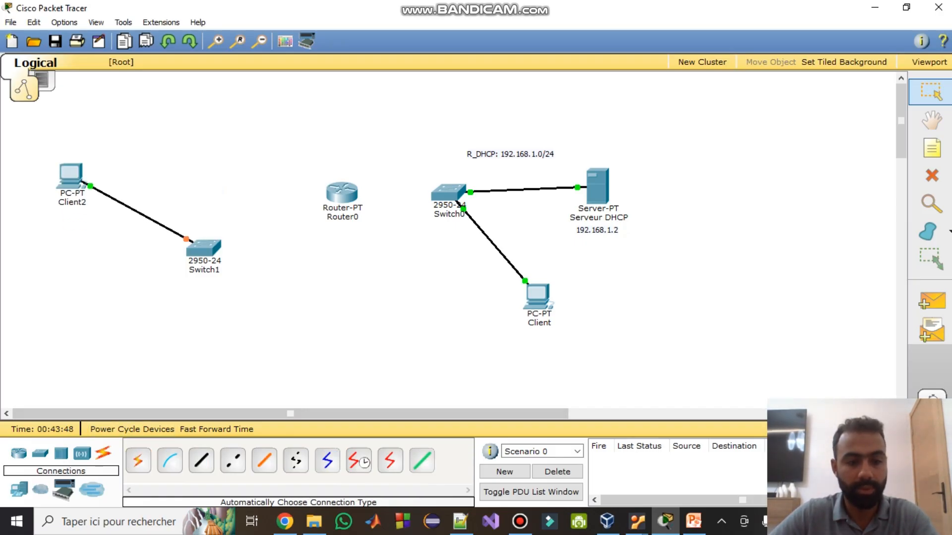
{"action": "left_click", "coordinate": [138, 460]}
{"action": "left_click", "coordinate": [204, 247]}
{"action": "left_click", "coordinate": [341, 193]}
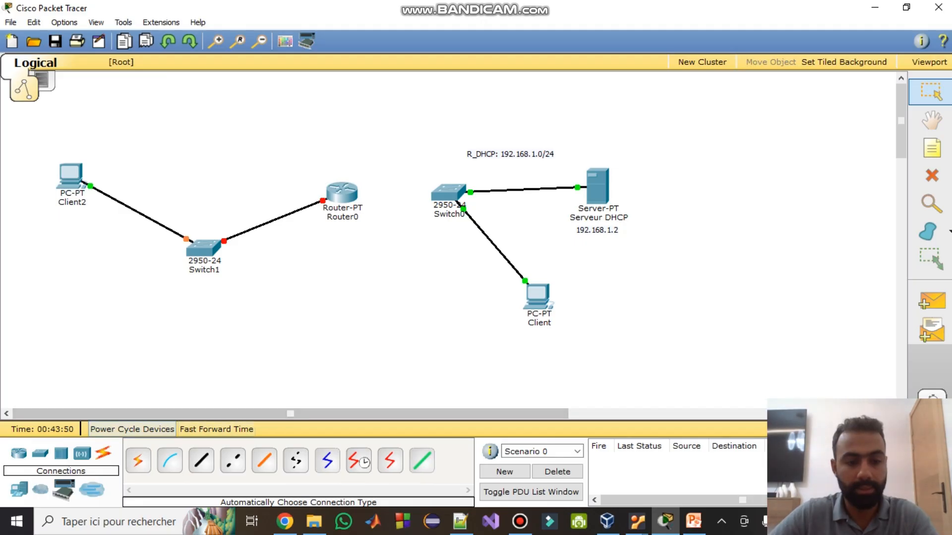
{"action": "left_click", "coordinate": [138, 460]}
{"action": "left_click", "coordinate": [342, 194]}
{"action": "left_click", "coordinate": [448, 191]}
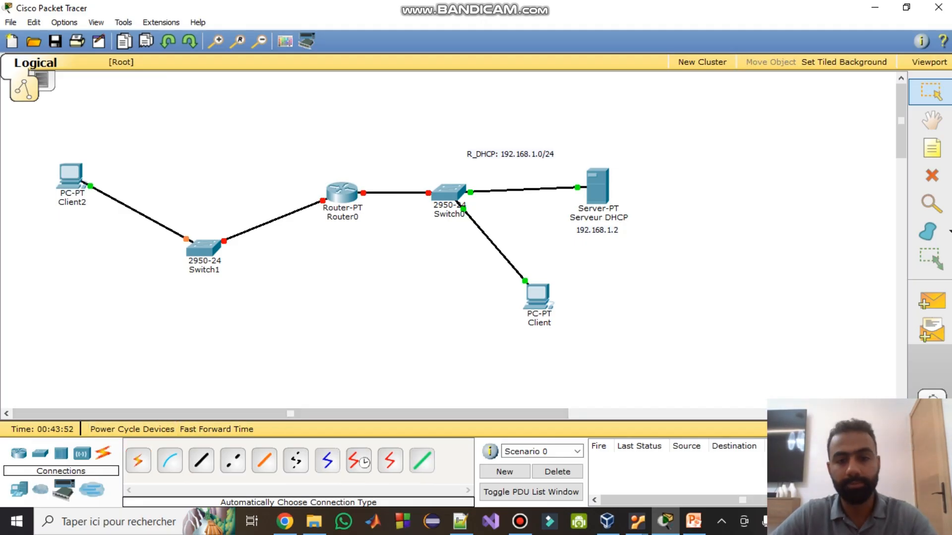
- Add a note above Client2 labelling the network R_client: 192.168.2.0/24
{"action": "left_click", "coordinate": [510, 154]}
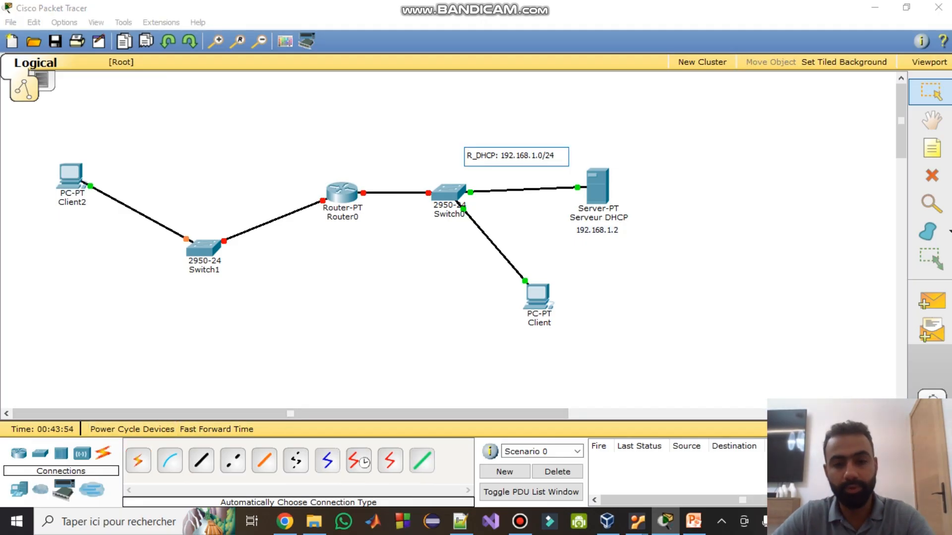
{"action": "left_click", "coordinate": [931, 148]}
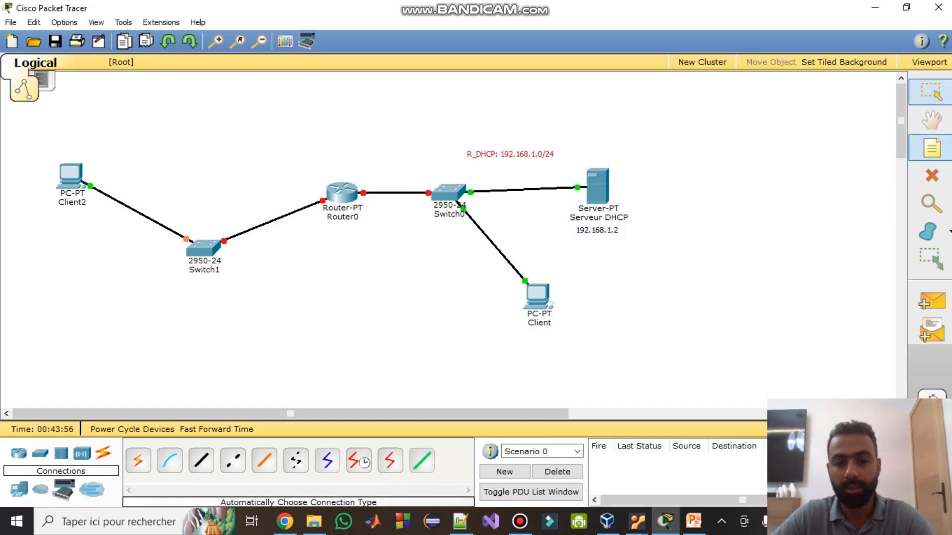
{"action": "left_click", "coordinate": [158, 153]}
{"action": "type", "text": "R_dient: 192.168."}
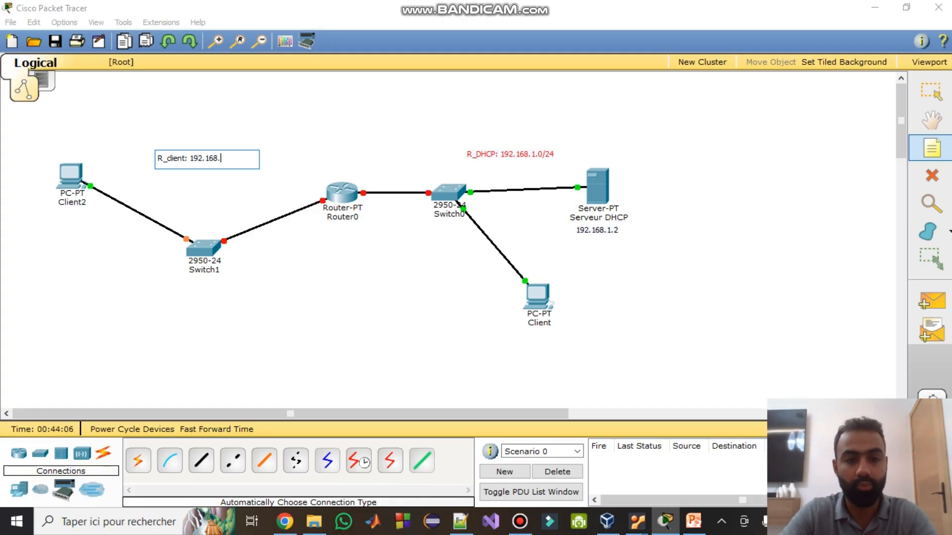
{"action": "type", "text": "/24"}
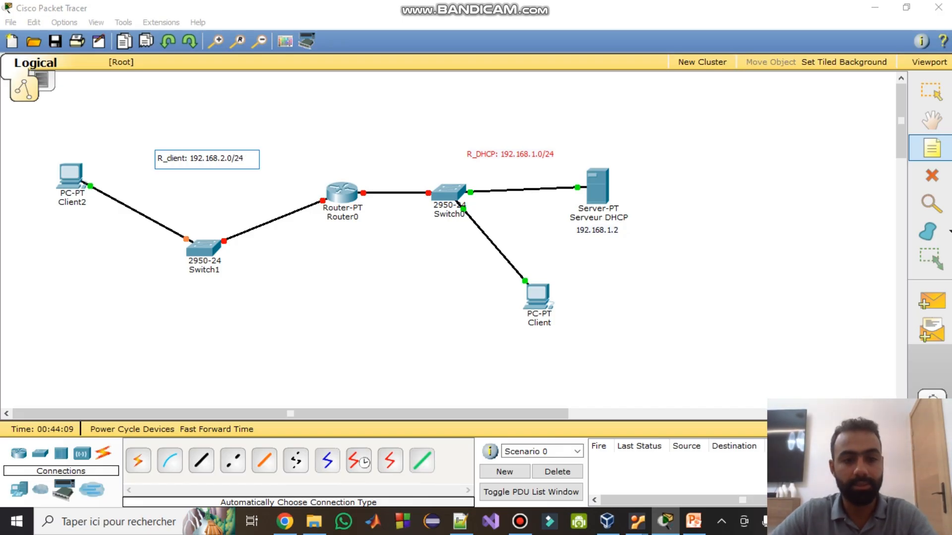
- Move the Serveur DHCP server right and place its 192.168.1.2 note beneath it
{"action": "left_click", "coordinate": [931, 92]}
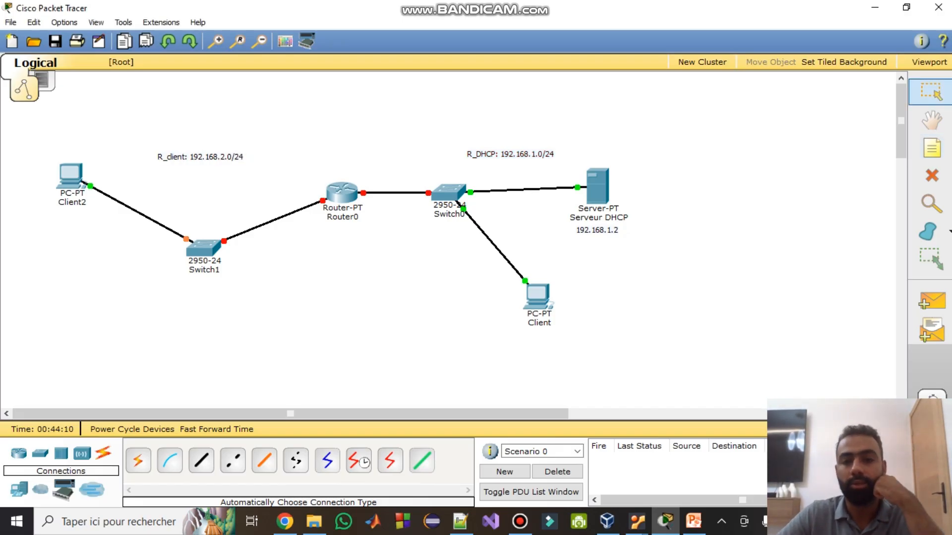
{"action": "left_click", "coordinate": [597, 186]}
{"action": "left_click_drag", "start_coordinate": [597, 186], "coordinate": [636, 187]}
{"action": "left_click_drag", "start_coordinate": [597, 230], "coordinate": [628, 230]}
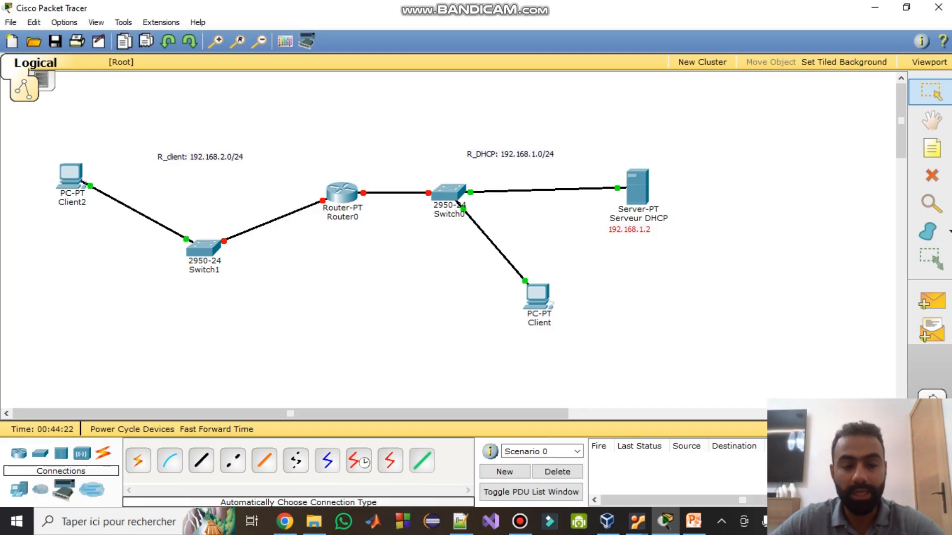
{"action": "mouse_move", "coordinate": [62, 194]}
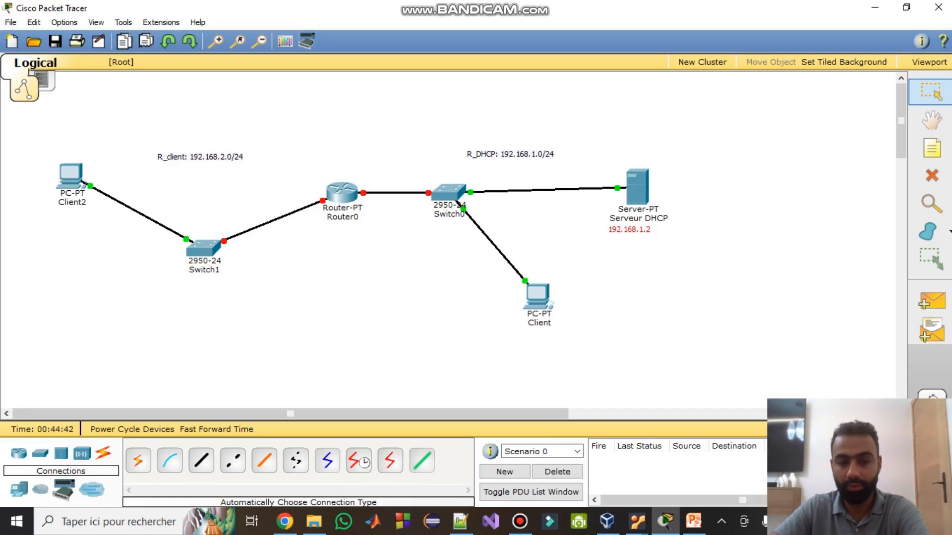
{"action": "mouse_move", "coordinate": [347, 198]}
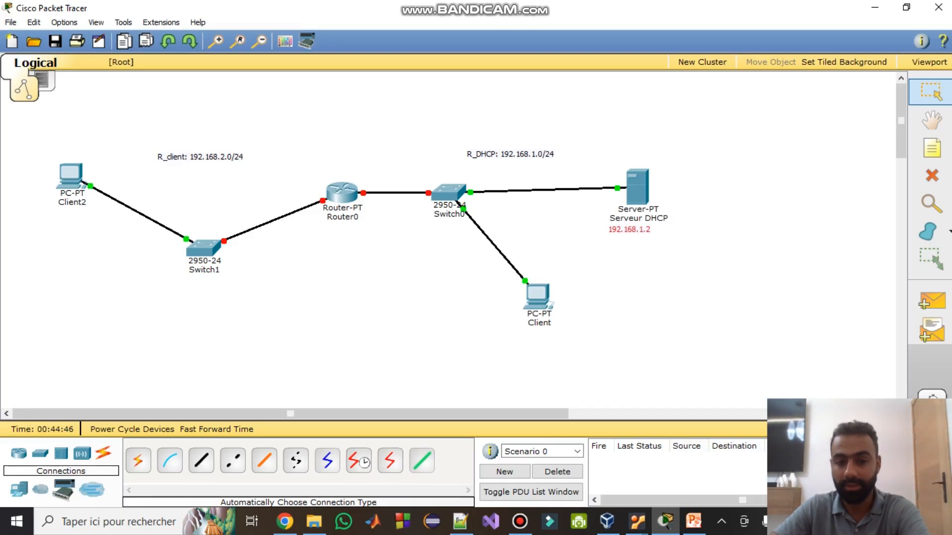
{"action": "mouse_move", "coordinate": [636, 185]}
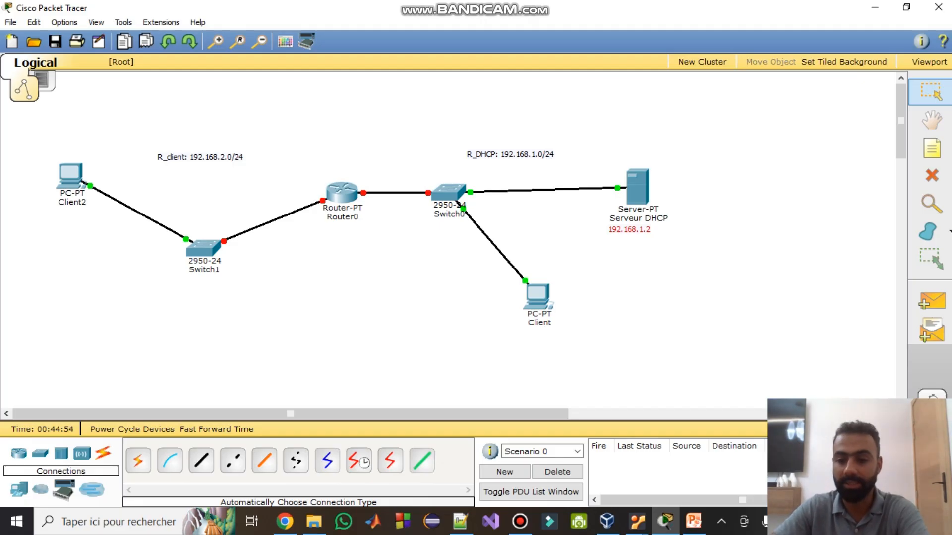
- Delete Router0 and its links from the topology, keeping the note
{"action": "key", "text": "Delete"}
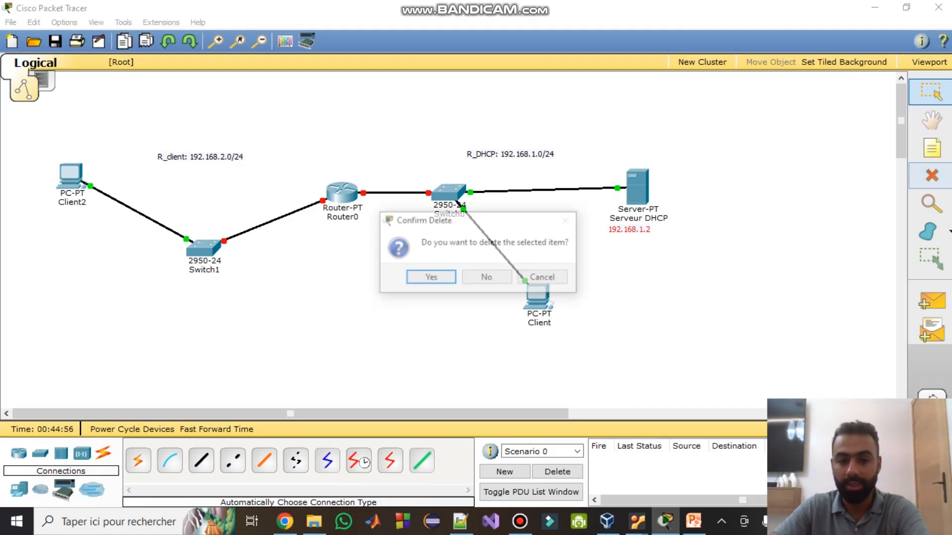
{"action": "left_click", "coordinate": [488, 278]}
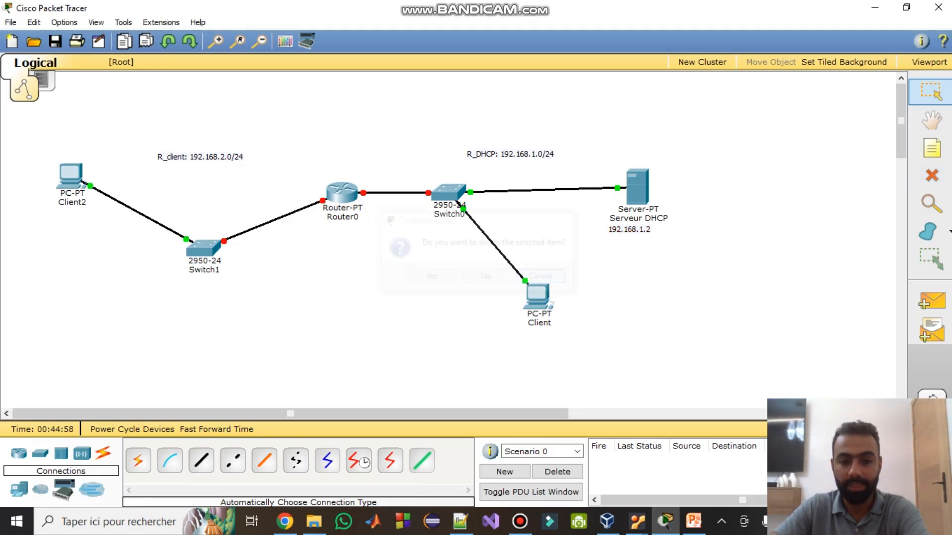
{"action": "left_click", "coordinate": [342, 192]}
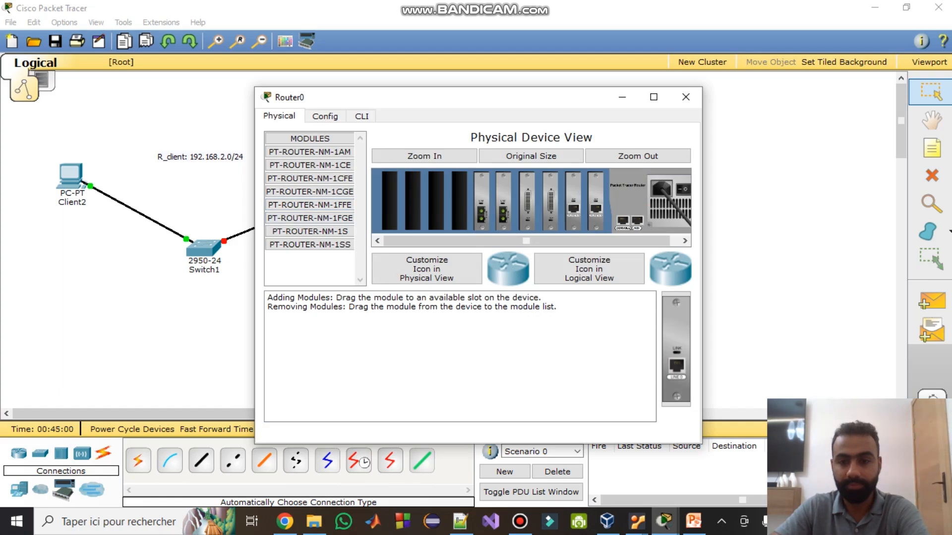
{"action": "left_click", "coordinate": [686, 97]}
{"action": "left_click", "coordinate": [932, 175]}
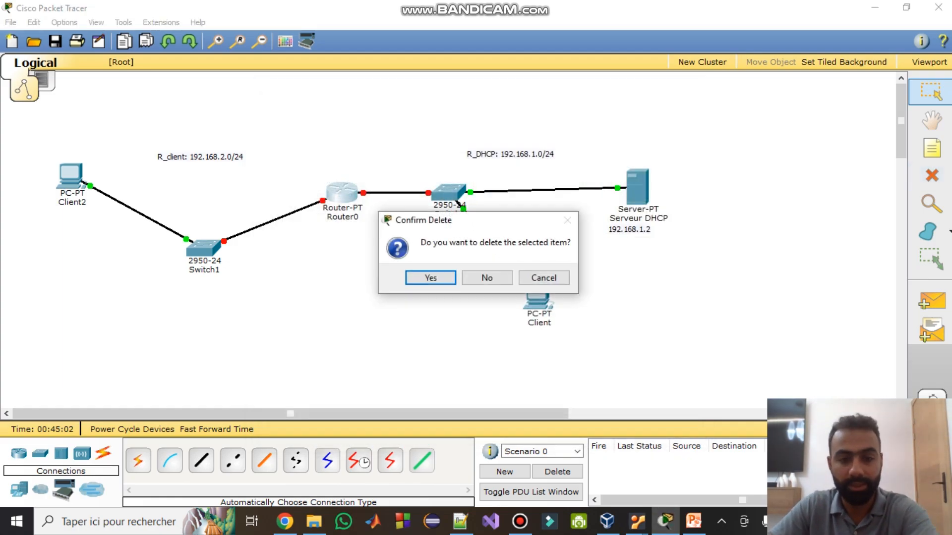
{"action": "left_click", "coordinate": [430, 278]}
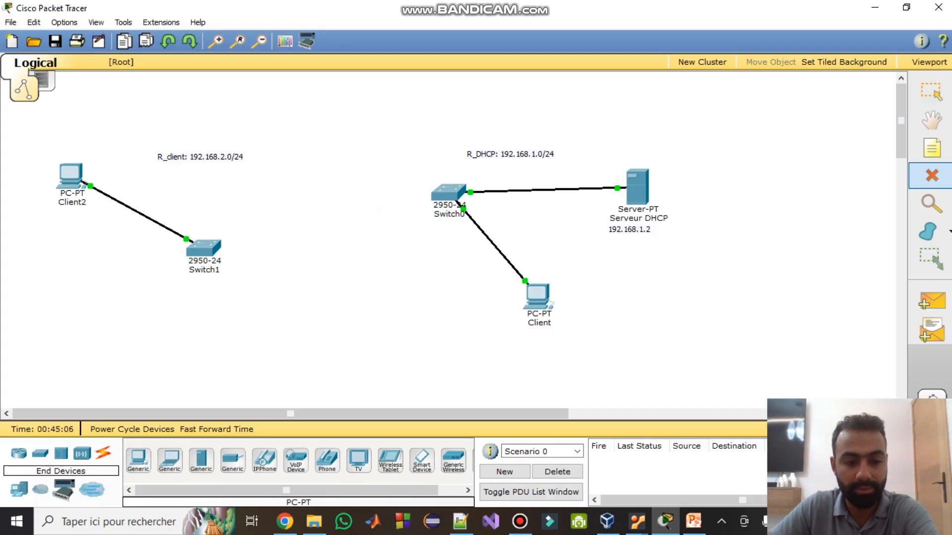
- Place a generic server between the two networks and name it Agent relay
{"action": "left_click", "coordinate": [138, 460]}
{"action": "left_click", "coordinate": [202, 460]}
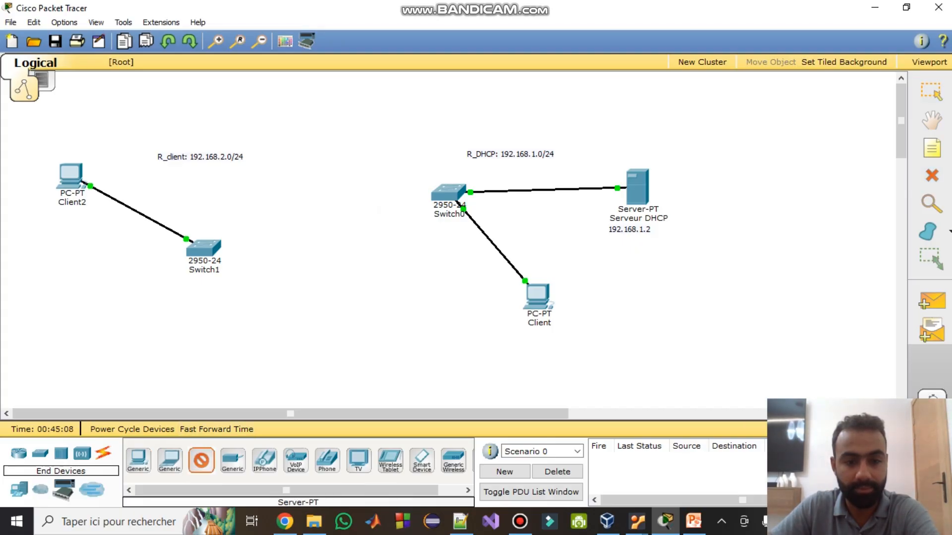
{"action": "left_click", "coordinate": [340, 178]}
{"action": "left_click", "coordinate": [340, 179]}
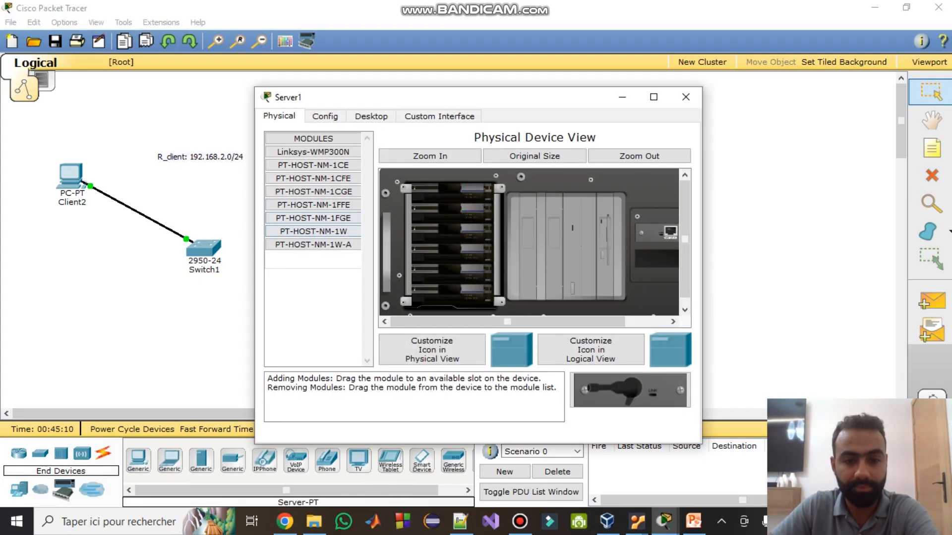
{"action": "left_click", "coordinate": [686, 97]}
{"action": "left_click", "coordinate": [342, 211]}
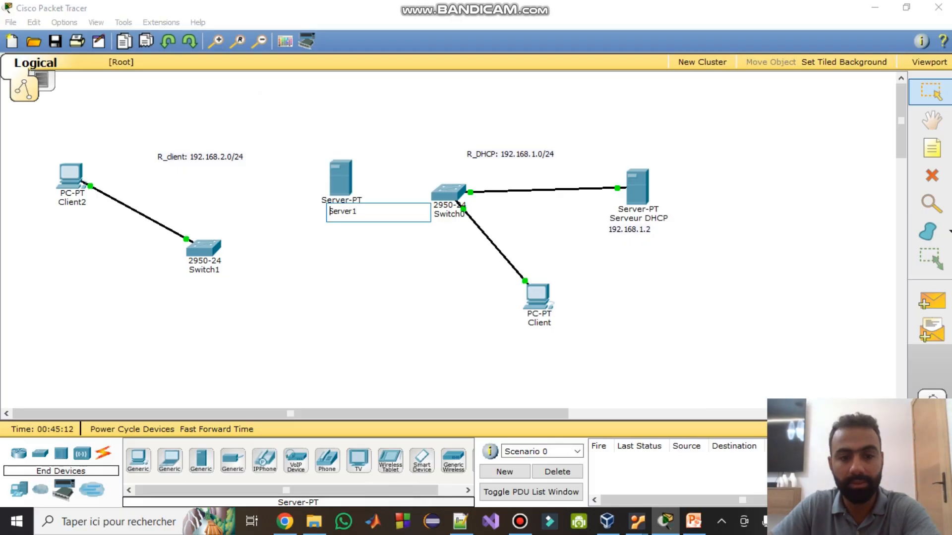
{"action": "type", "text": "Age"}
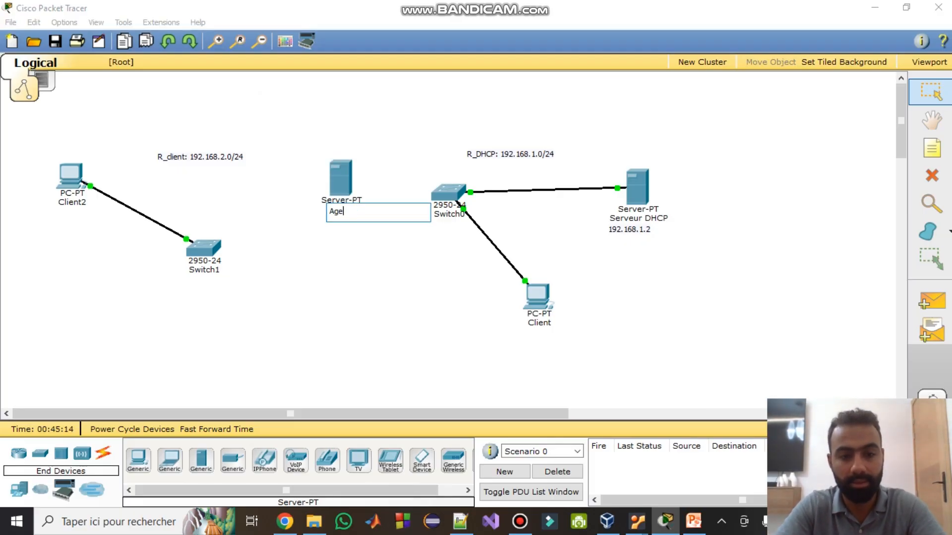
{"action": "type", "text": "nt relay"}
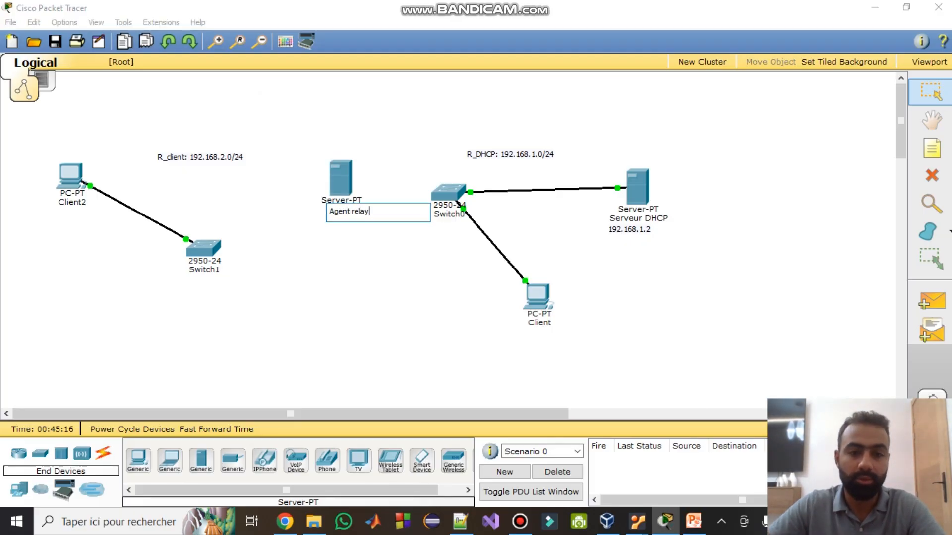
{"action": "key", "text": "Return"}
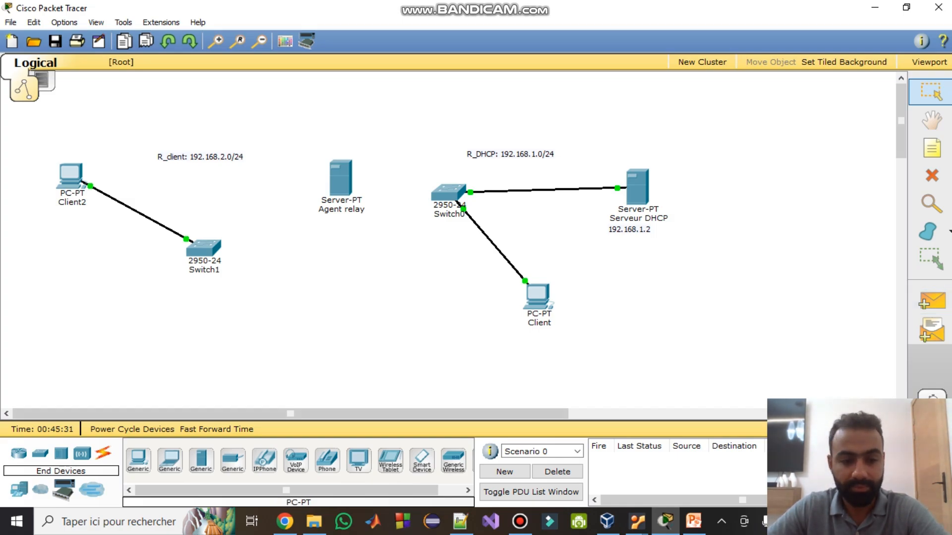
- Cable Switch1 to the Agent relay server, undoing an accidental deletion of the server
{"action": "left_click", "coordinate": [103, 453]}
{"action": "left_click", "coordinate": [138, 460]}
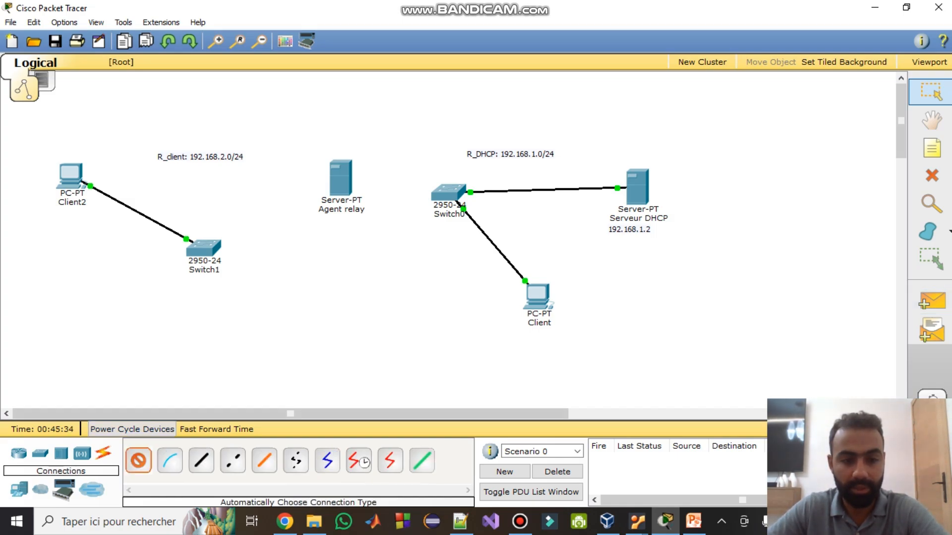
{"action": "left_click", "coordinate": [204, 248]}
{"action": "left_click", "coordinate": [344, 174]}
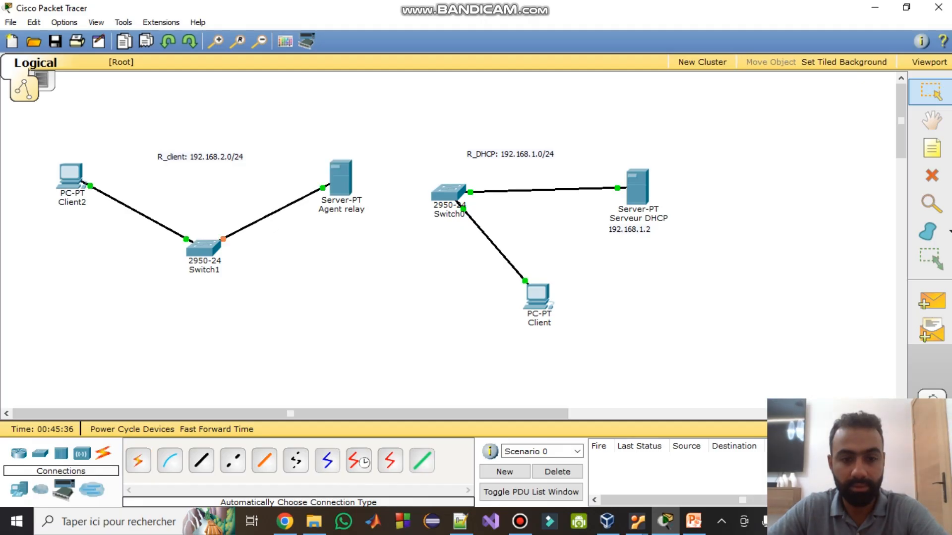
{"action": "left_click", "coordinate": [138, 461]}
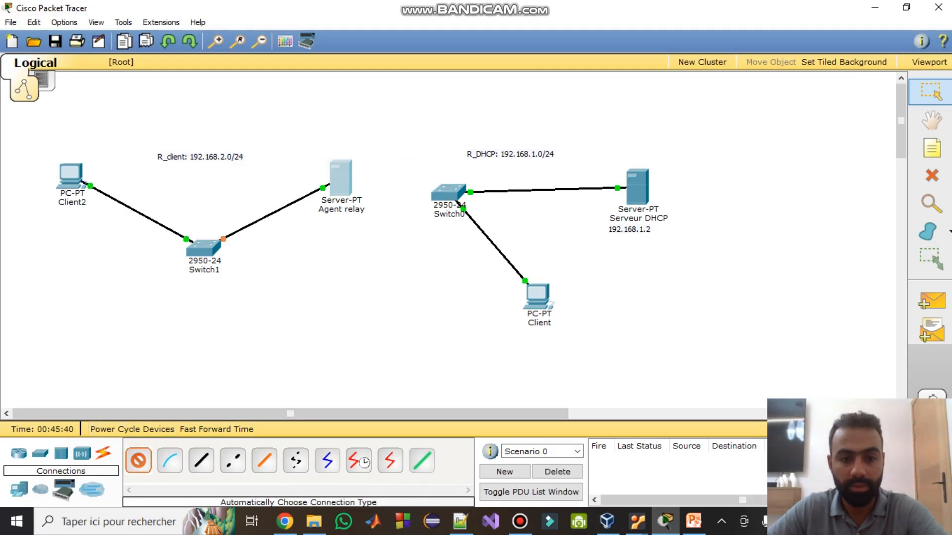
{"action": "left_click", "coordinate": [932, 175]}
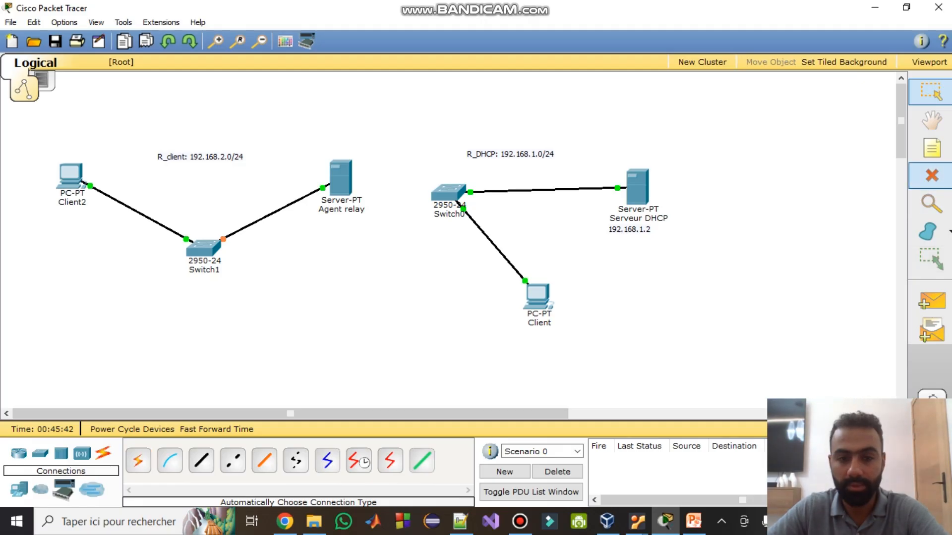
{"action": "left_click", "coordinate": [341, 180]}
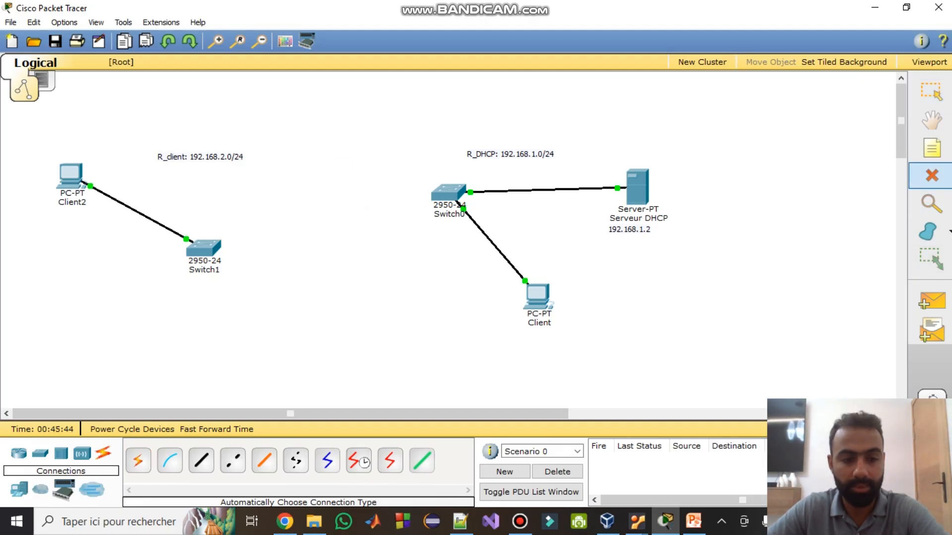
{"action": "key", "text": "ctrl+z"}
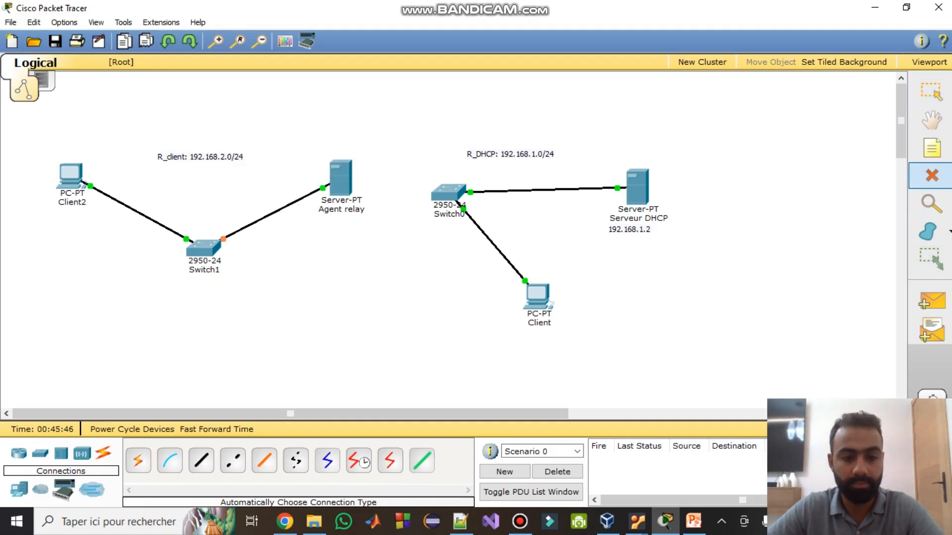
{"action": "key", "text": "Escape"}
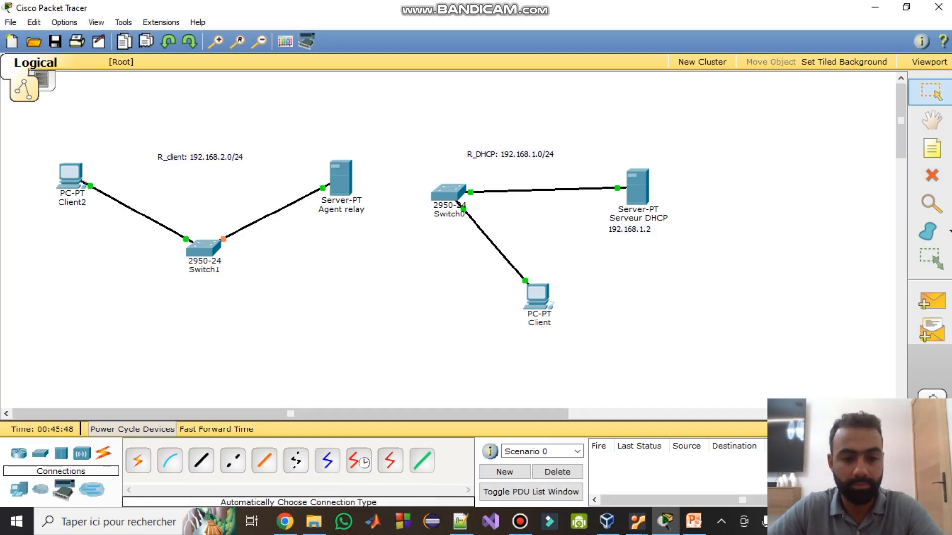
- Open the Agent relay server and compare the PT-HOST-NM-1CFE and PT-HOST-NM-1CGE module details
{"action": "left_click", "coordinate": [341, 179]}
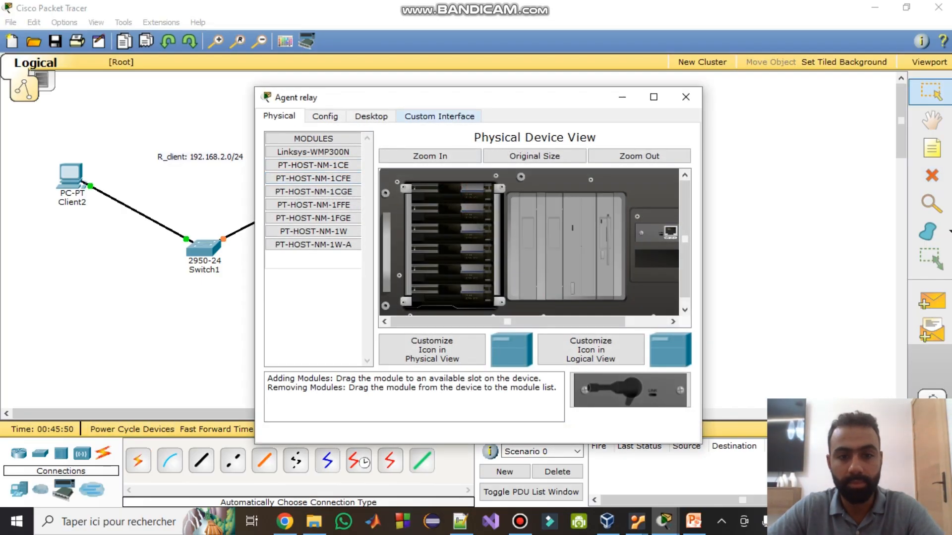
{"action": "left_click", "coordinate": [654, 97]}
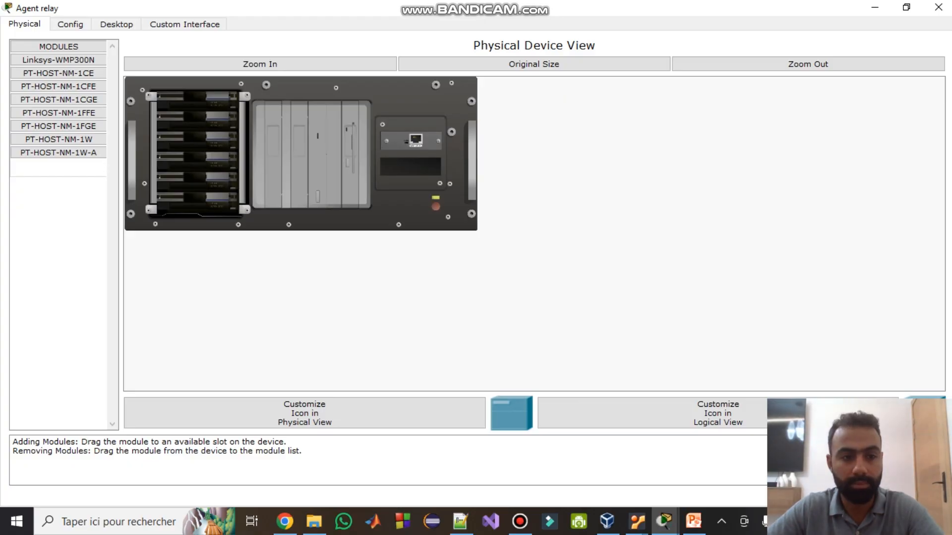
{"action": "left_click", "coordinate": [59, 86]}
{"action": "left_click", "coordinate": [59, 100]}
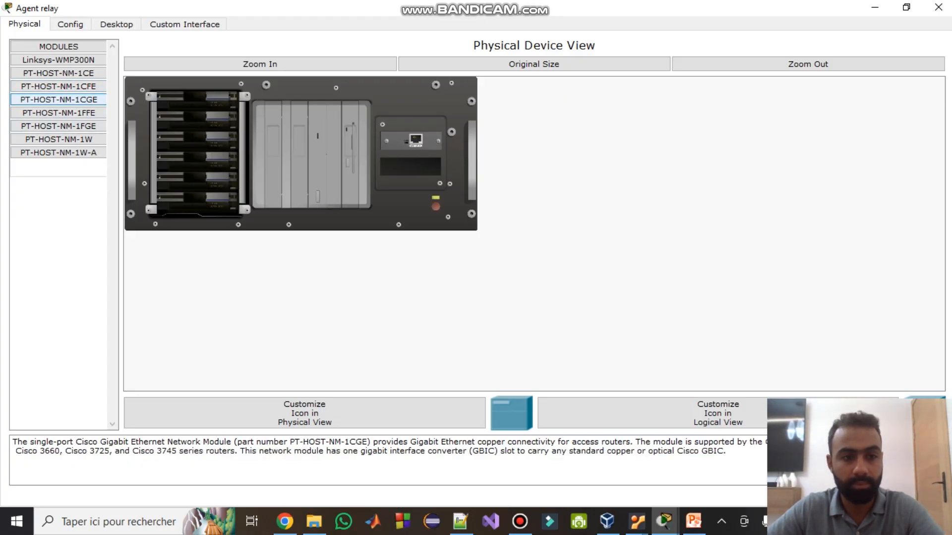
{"action": "left_click", "coordinate": [59, 86]}
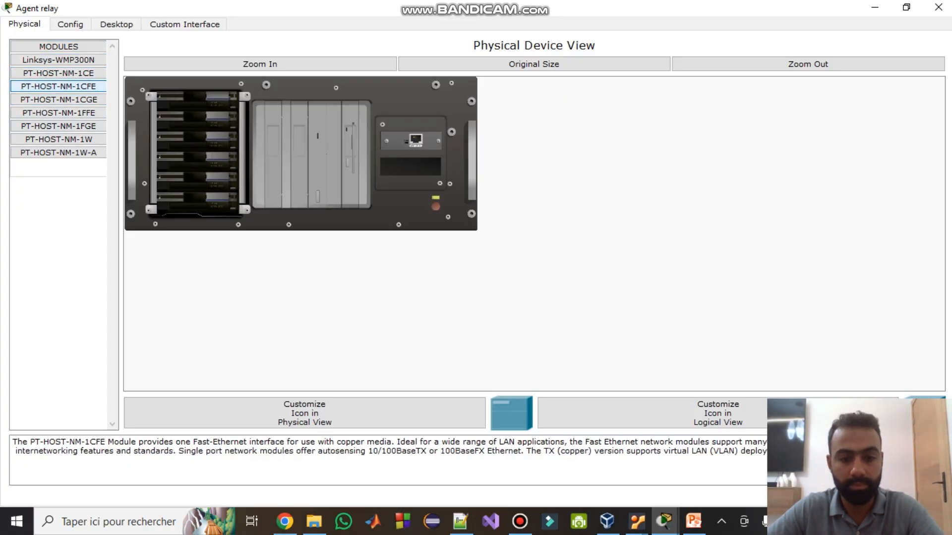
- Insert two PT-HOST-NM-1CFE Fast Ethernet modules into the server and close its window
{"action": "left_click_drag", "start_coordinate": [584, 9], "coordinate": [372, 19]}
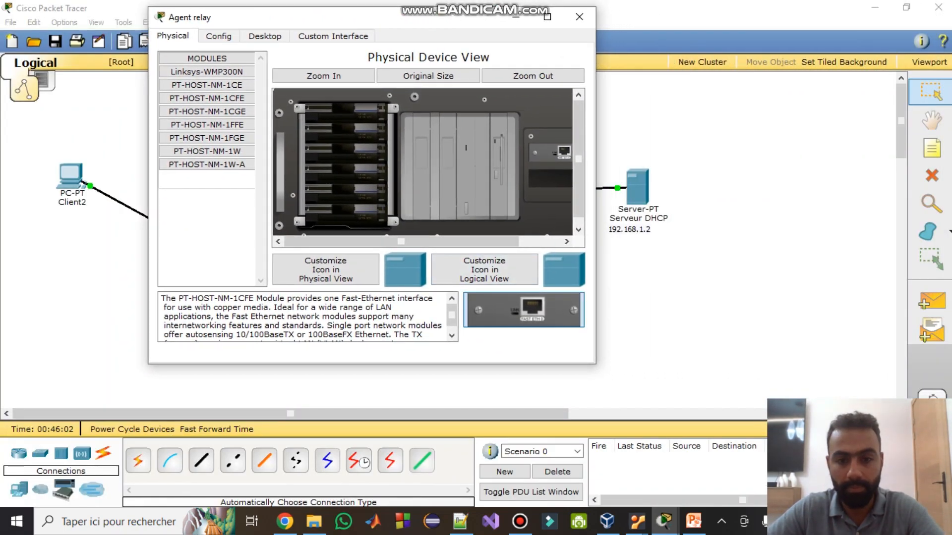
{"action": "left_click_drag", "start_coordinate": [524, 310], "coordinate": [549, 178]}
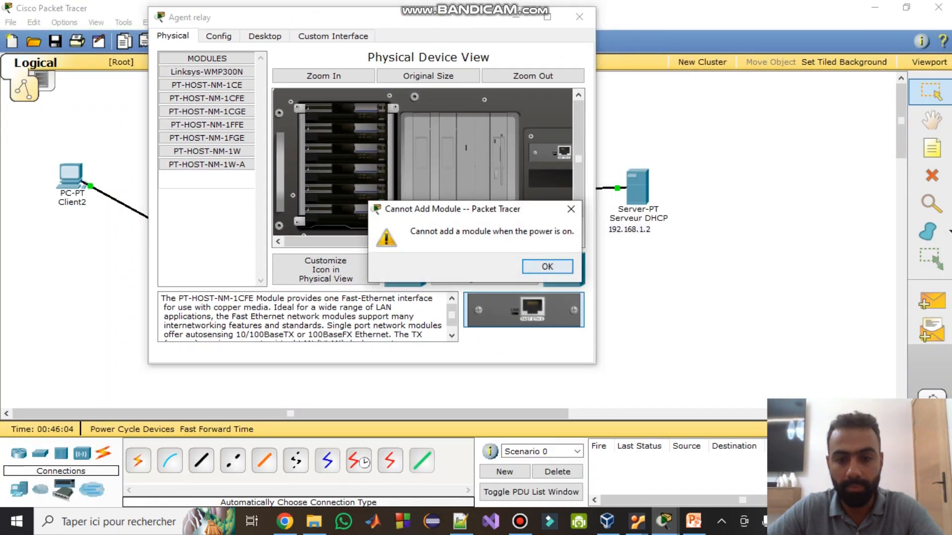
{"action": "left_click", "coordinate": [547, 266]}
{"action": "left_click_drag", "start_coordinate": [595, 228], "coordinate": [860, 228]}
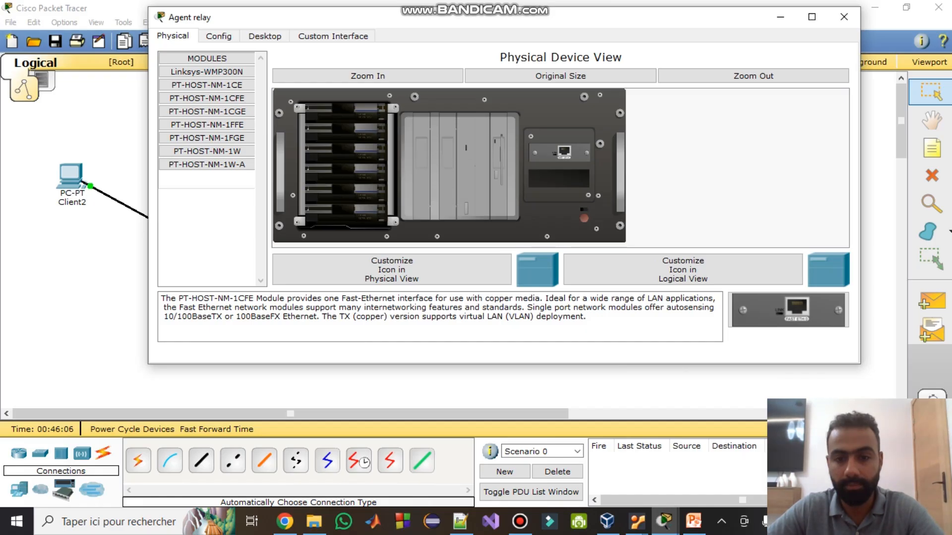
{"action": "left_click_drag", "start_coordinate": [788, 310], "coordinate": [559, 179]}
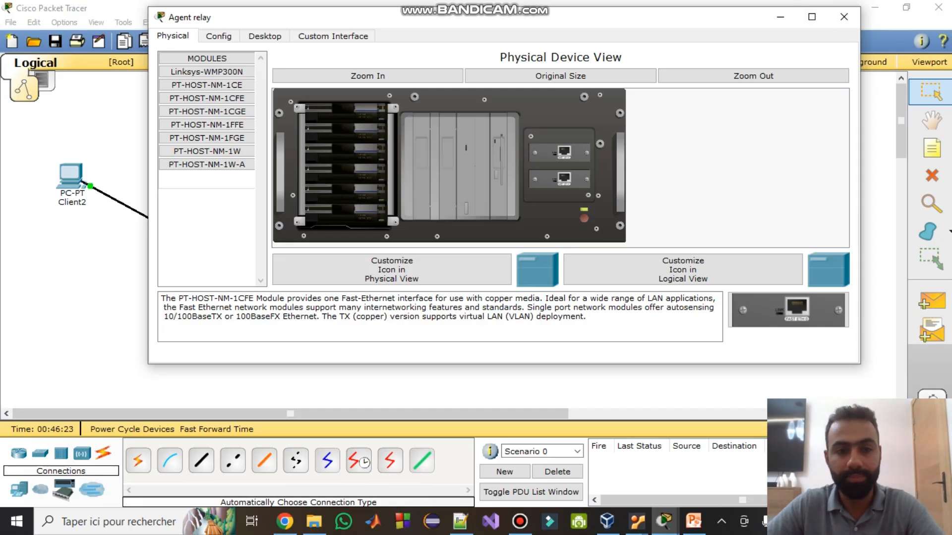
{"action": "left_click", "coordinate": [843, 17]}
- Link the Agent relay server to Switch0 with an automatic cable
{"action": "left_click", "coordinate": [138, 461]}
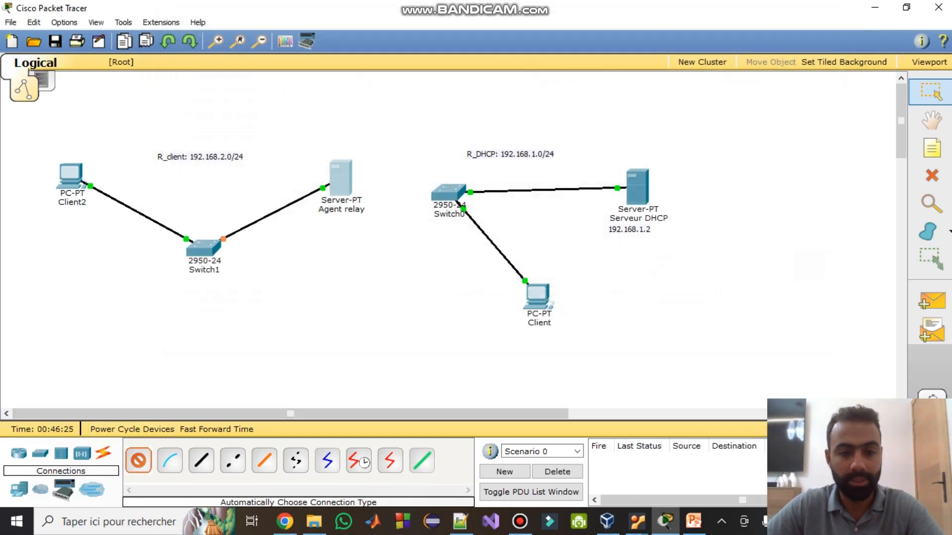
{"action": "left_click", "coordinate": [340, 179]}
{"action": "left_click", "coordinate": [448, 192]}
- Rename the server's label to 'Agent relay+ routeur'
{"action": "left_click", "coordinate": [341, 209]}
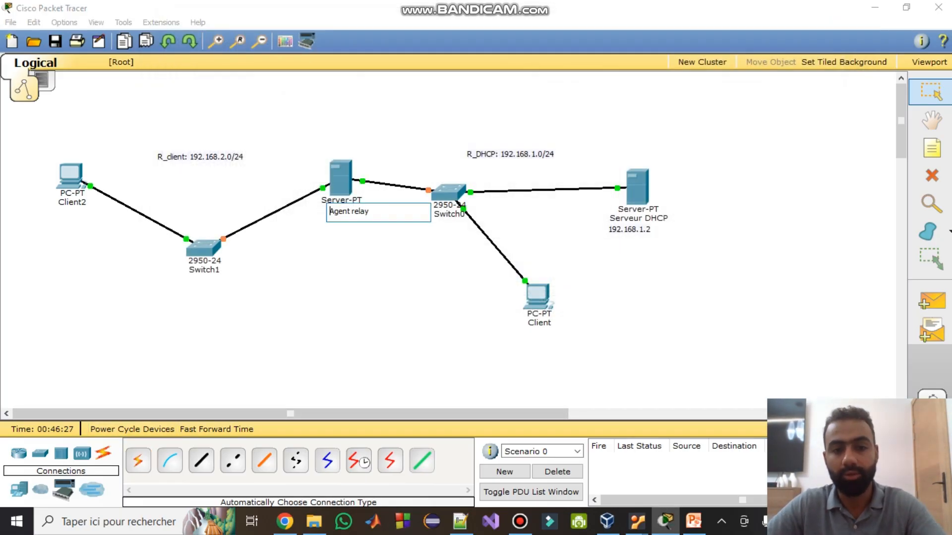
{"action": "type", "text": "+ "}
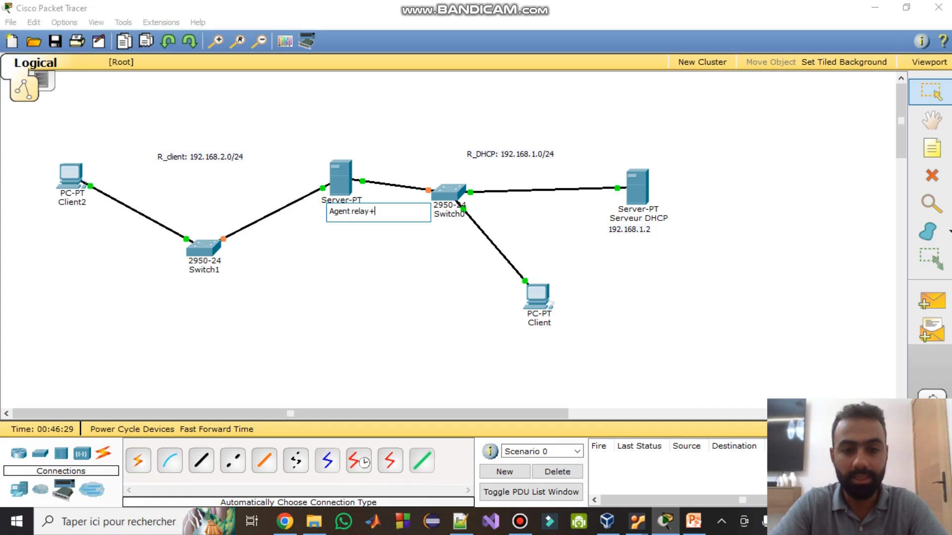
{"action": "type", "text": "routeur"}
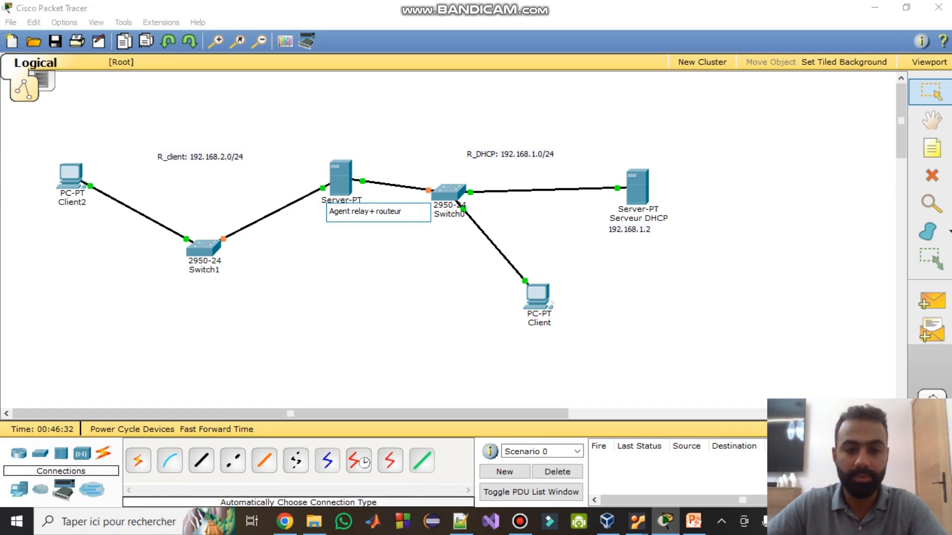
{"action": "key", "text": "Return"}
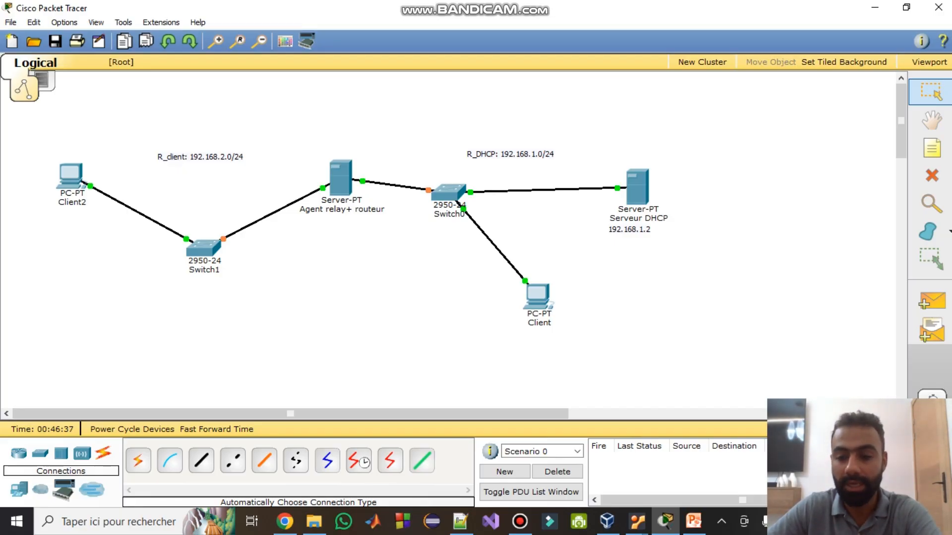
{"action": "mouse_move", "coordinate": [59, 183]}
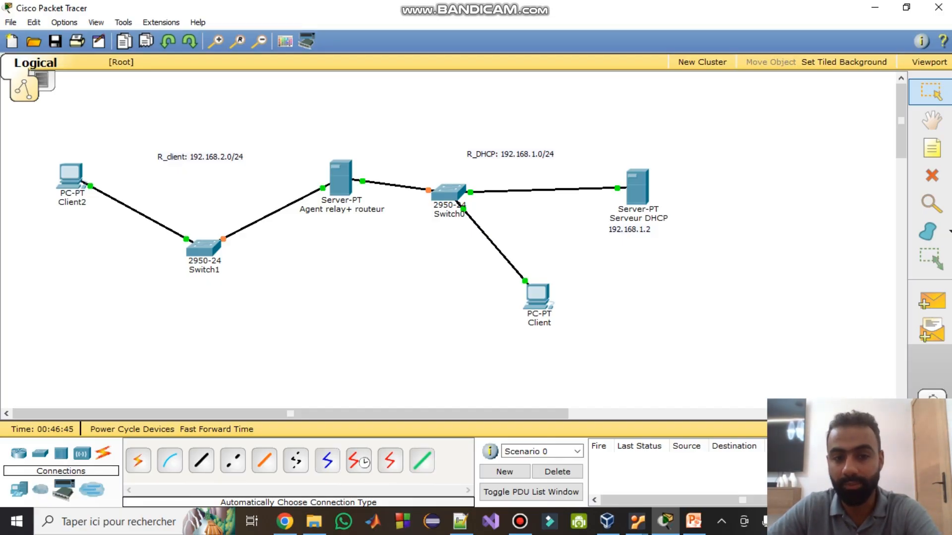
{"action": "mouse_move", "coordinate": [336, 185]}
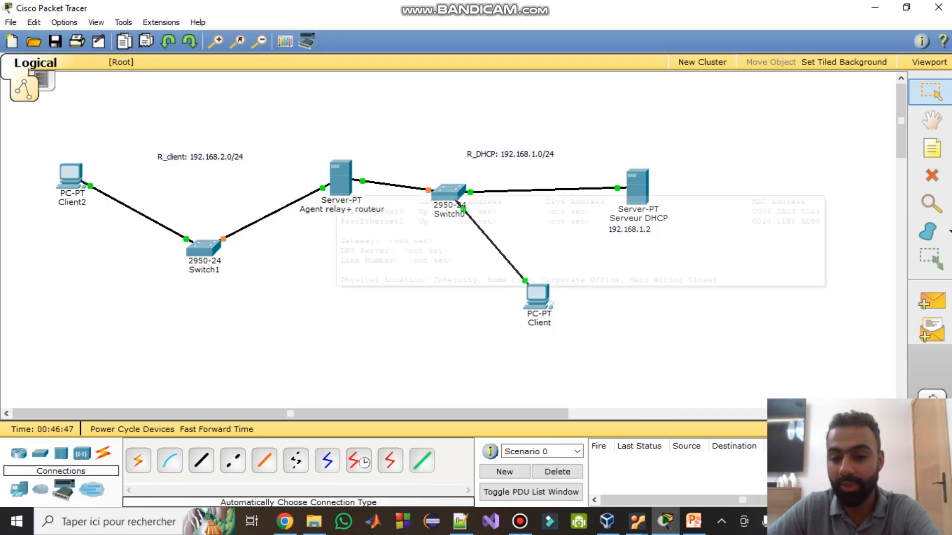
{"action": "mouse_move", "coordinate": [637, 186]}
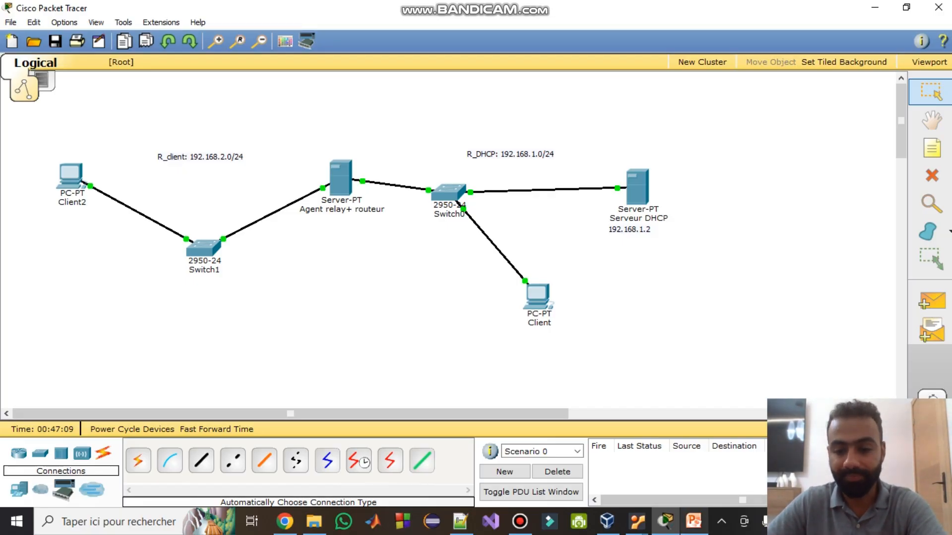
- Open Agent_Relay's network settings and attach Adapter 1 to an internal network
{"action": "mouse_move", "coordinate": [636, 521]}
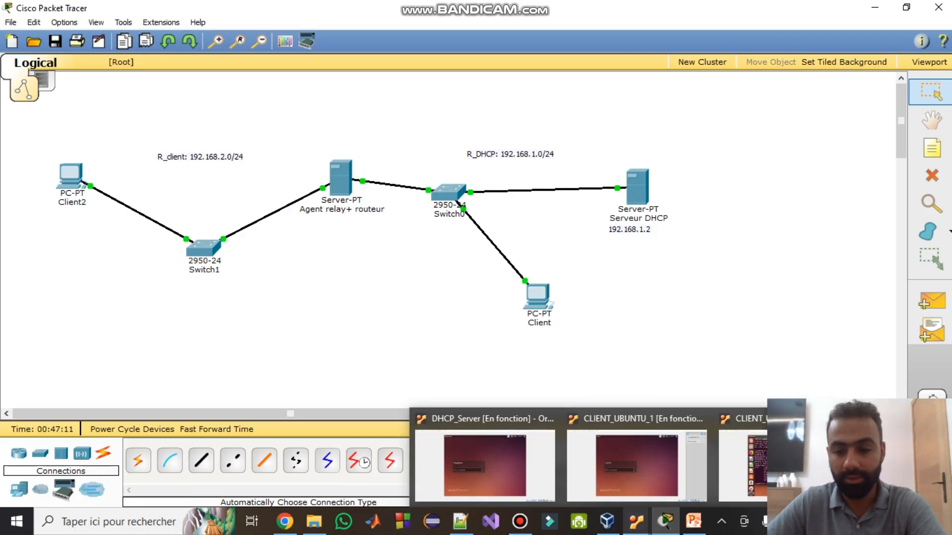
{"action": "left_click", "coordinate": [607, 521]}
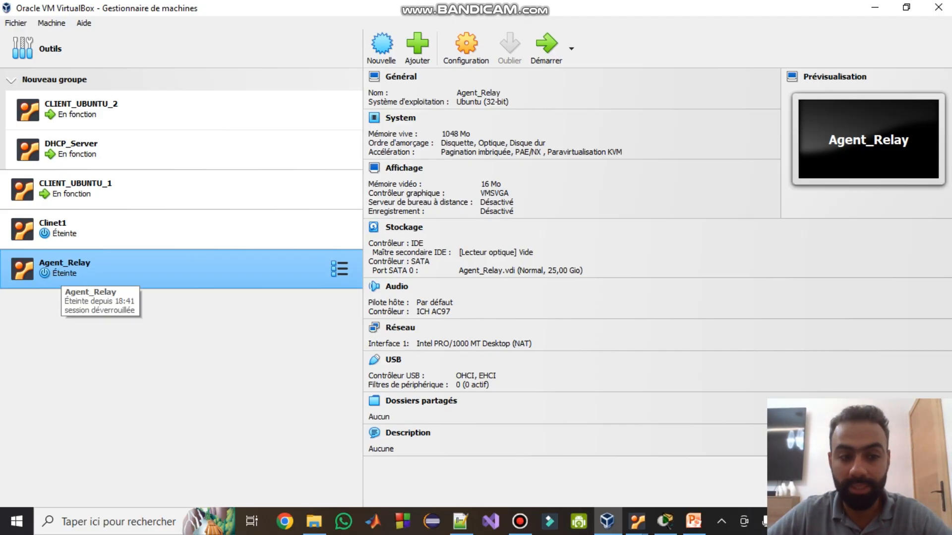
{"action": "left_click", "coordinate": [466, 45]}
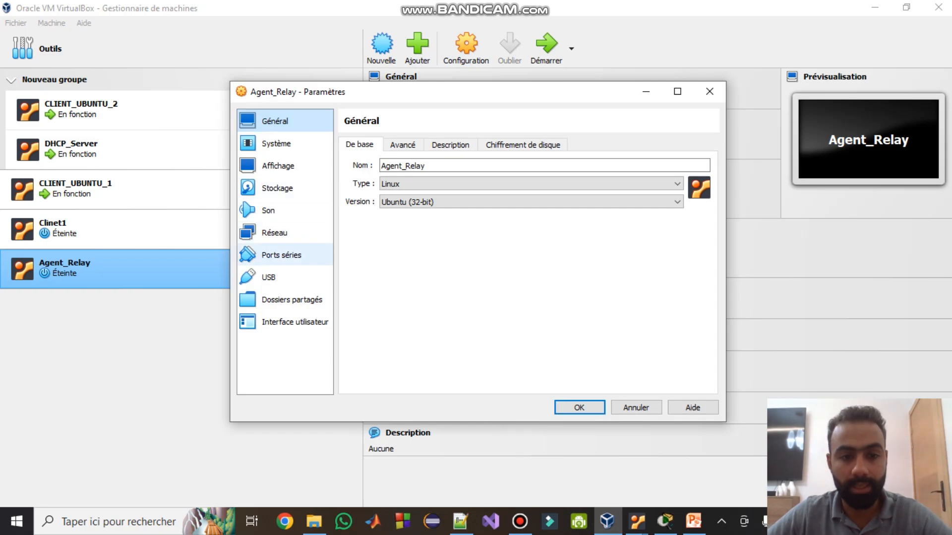
{"action": "left_click", "coordinate": [276, 233]}
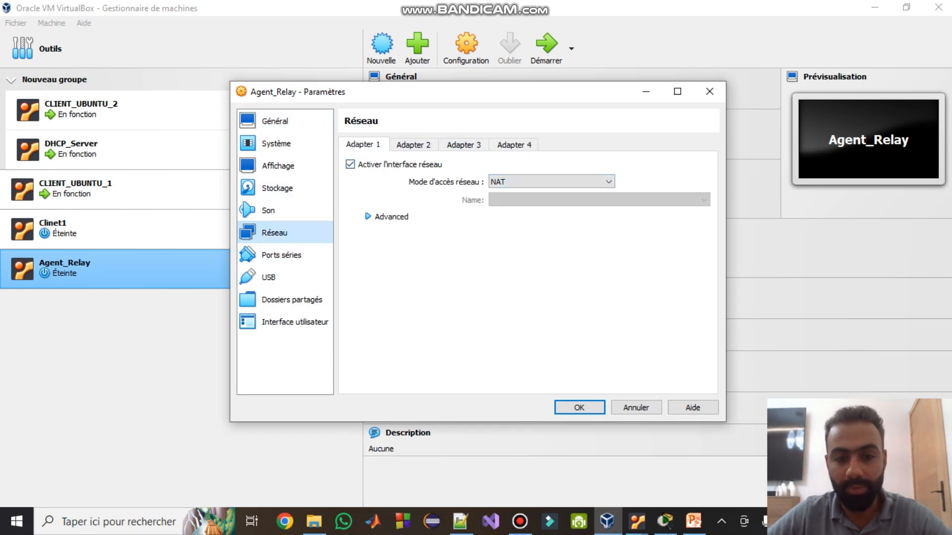
{"action": "left_click", "coordinate": [387, 217]}
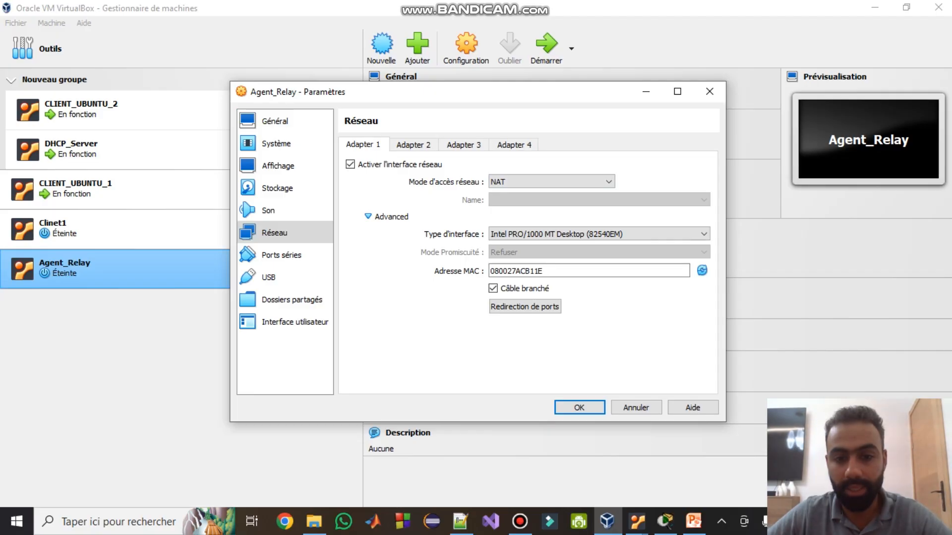
{"action": "left_click", "coordinate": [551, 181]}
{"action": "left_click", "coordinate": [516, 211]}
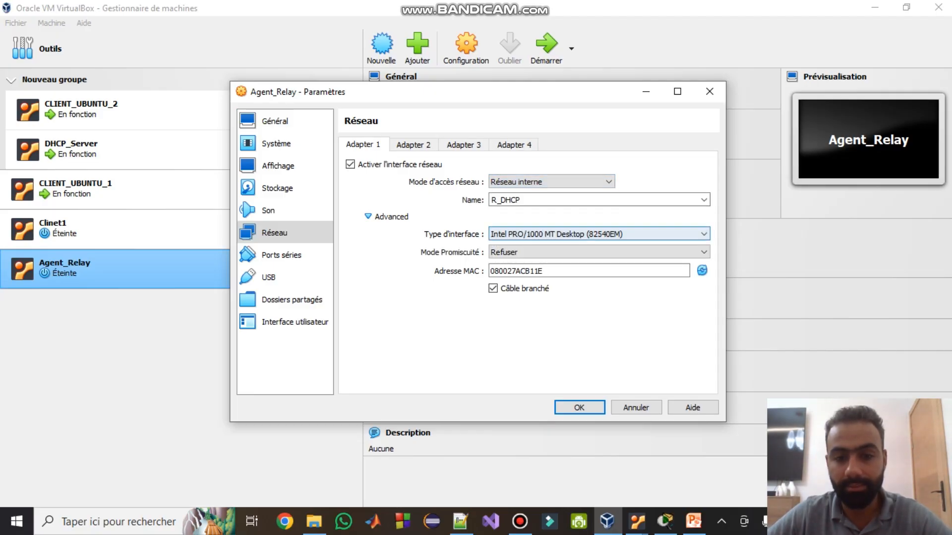
- Edit the internal network name and set Adapter 1's promiscuous mode to Allow All
{"action": "left_click_drag", "start_coordinate": [511, 200], "coordinate": [501, 200]}
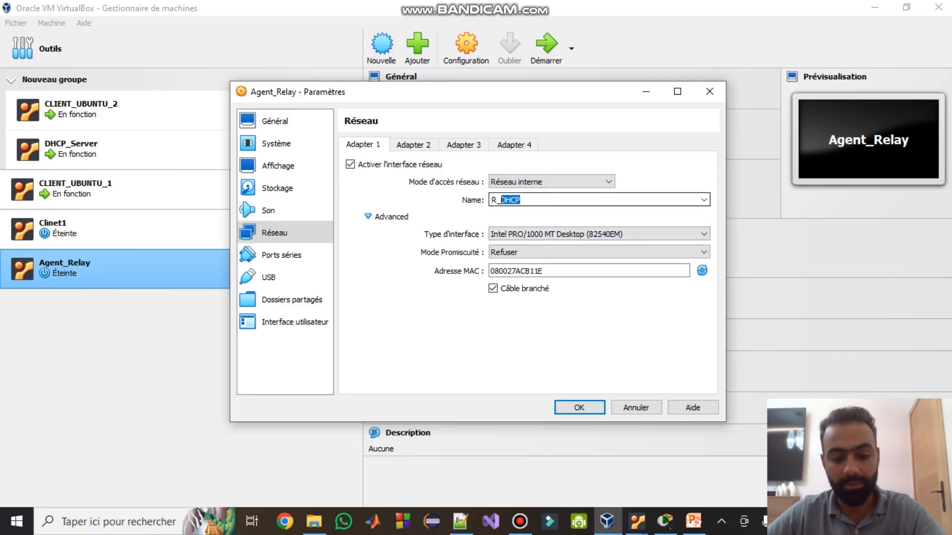
{"action": "type", "text": "Clinet"}
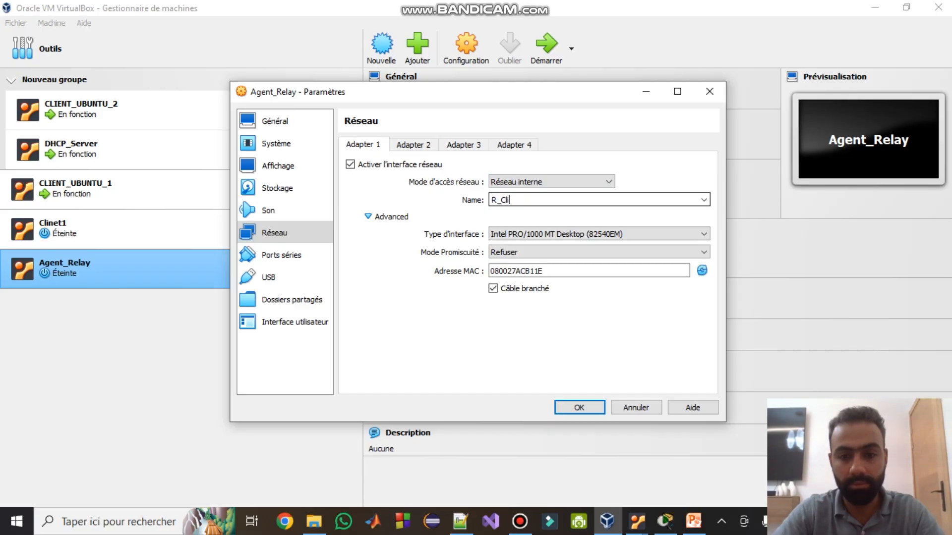
{"action": "key", "text": "BackSpace"}
{"action": "key", "text": "BackSpace"}
{"action": "key", "text": "BackSpace"}
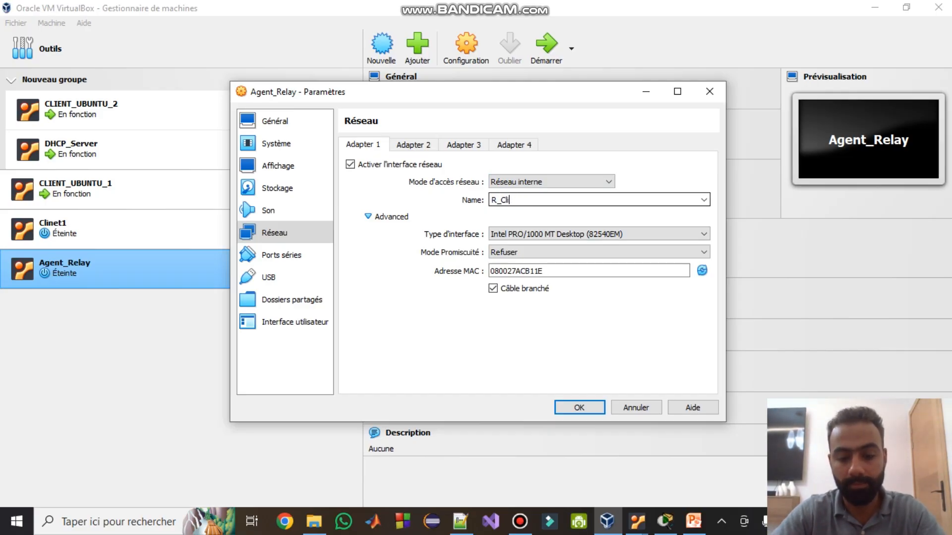
{"action": "type", "text": "ent"}
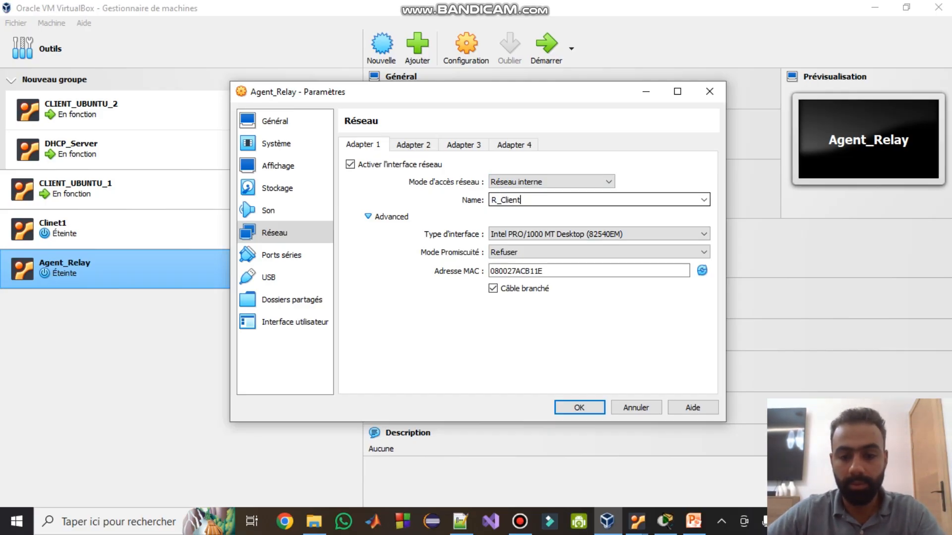
{"action": "key", "text": "alt+Tab"}
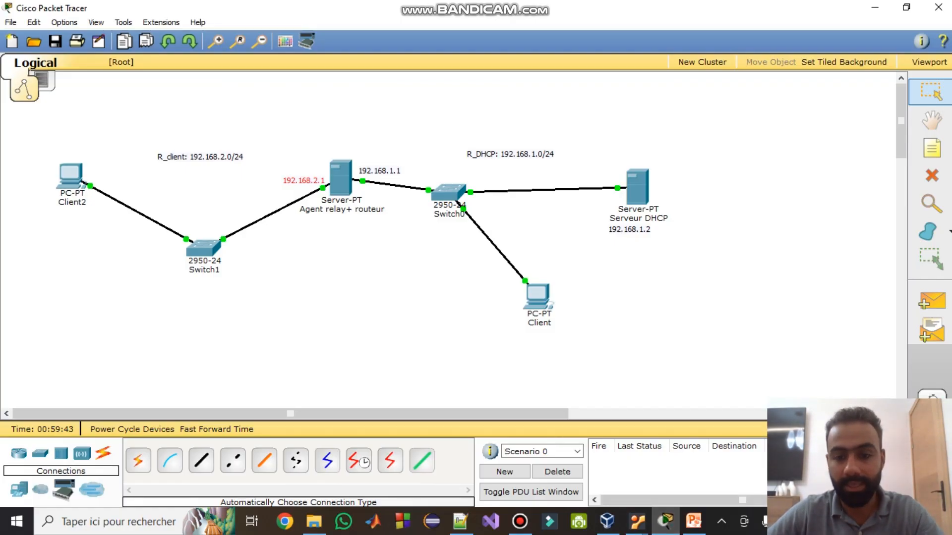
{"action": "left_click", "coordinate": [607, 521]}
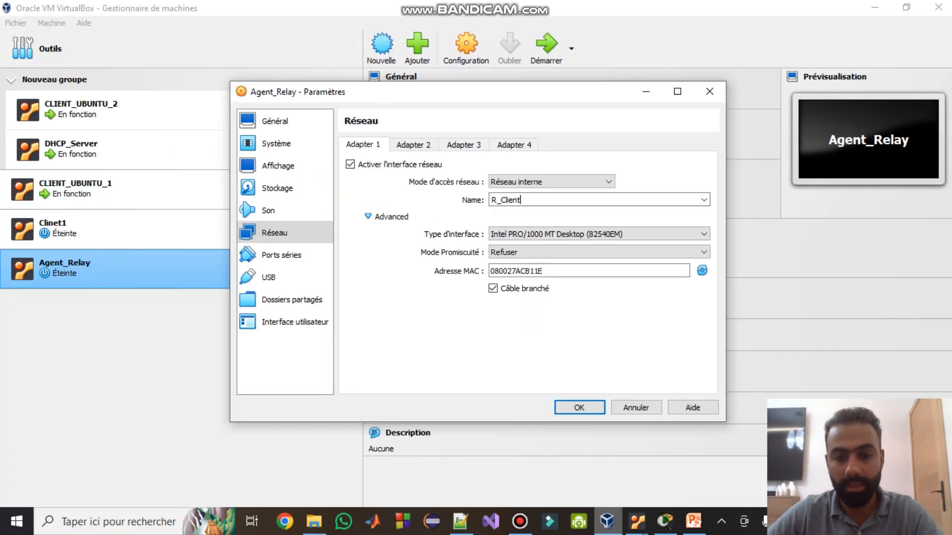
{"action": "left_click", "coordinate": [598, 252]}
{"action": "left_click", "coordinate": [570, 282]}
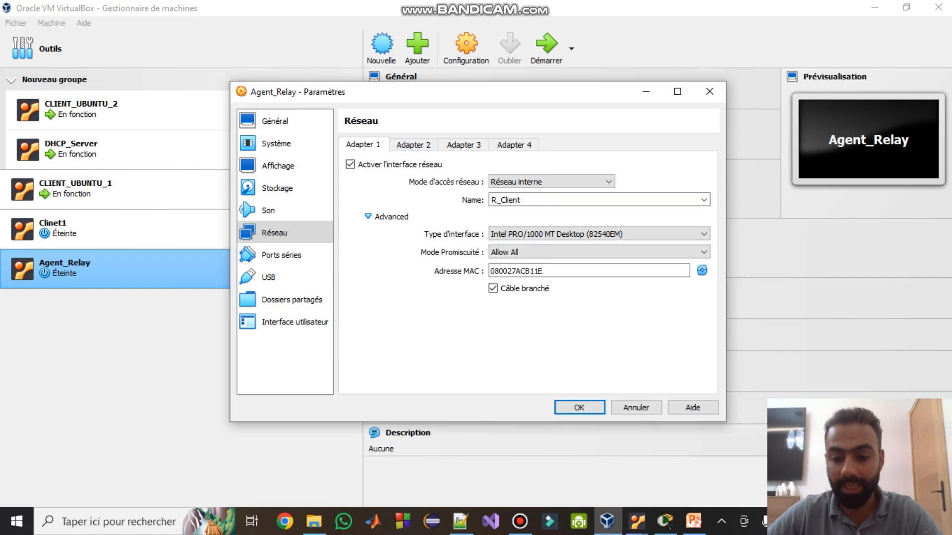
- After checking the topology, choose R_DHCP as Adapter 1's internal network
{"action": "left_click", "coordinate": [665, 520]}
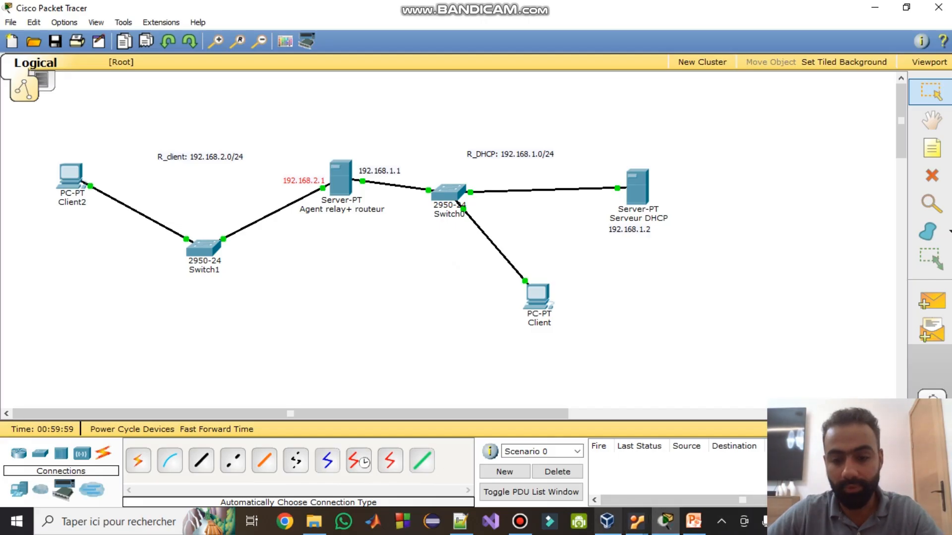
{"action": "left_click", "coordinate": [606, 521]}
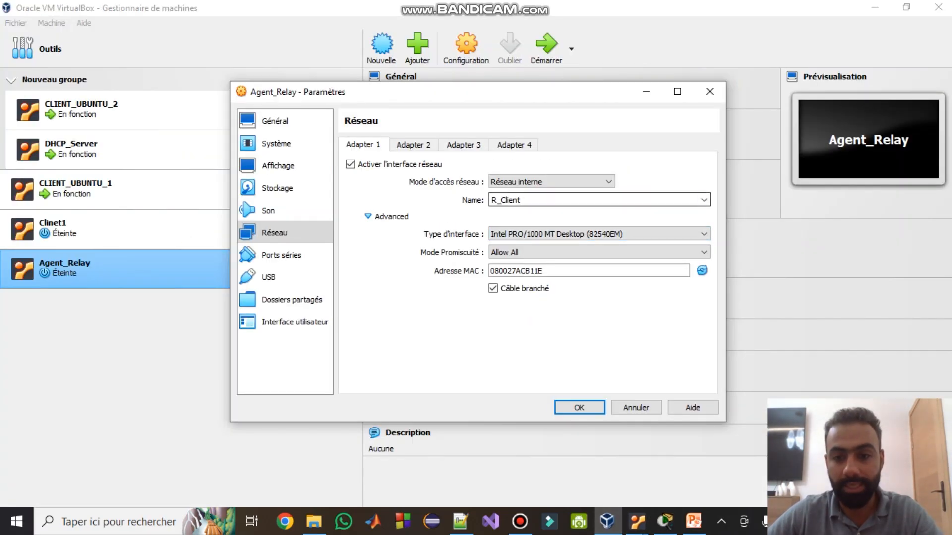
{"action": "left_click", "coordinate": [703, 200]}
{"action": "left_click", "coordinate": [704, 200]}
{"action": "left_click", "coordinate": [703, 199]}
{"action": "left_click", "coordinate": [694, 211]}
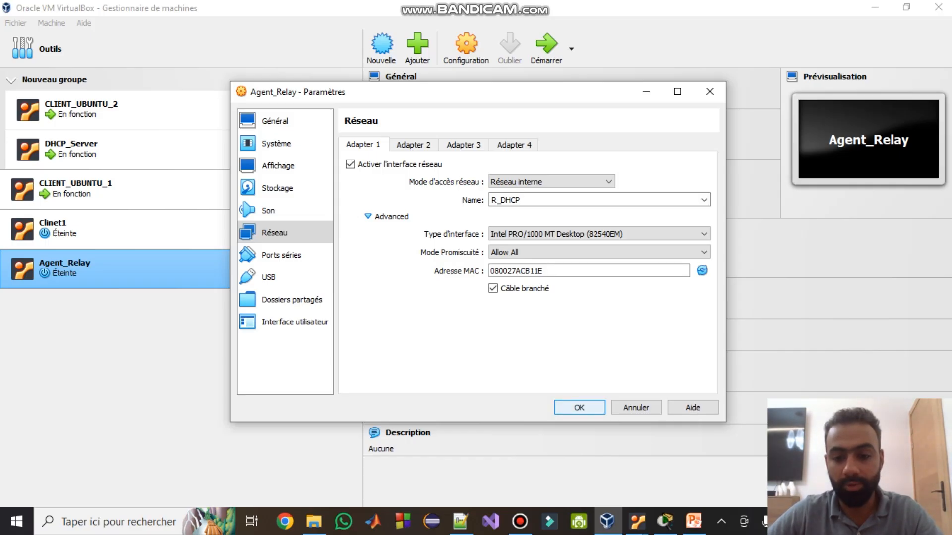
{"action": "left_click", "coordinate": [664, 521]}
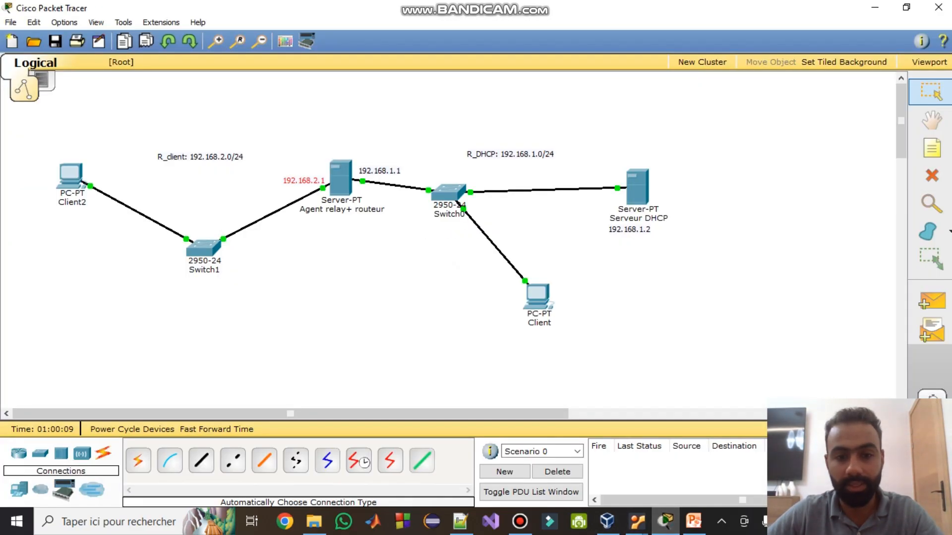
- Label the relay's notes 'eth0: 192.168.1.1' and 'eth1: 192.168.2.1', placing the eth1 note beside the server
{"action": "left_click", "coordinate": [380, 171]}
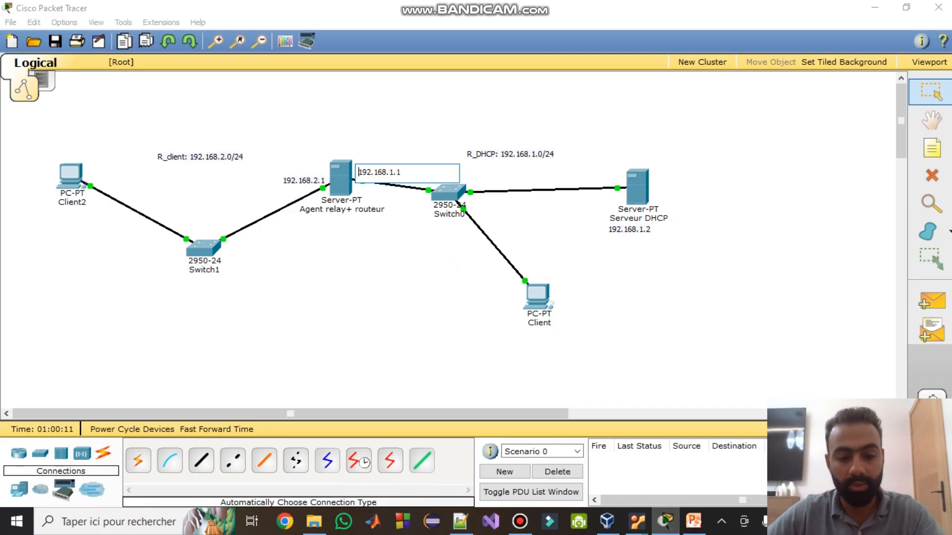
{"action": "type", "text": "eth0:"}
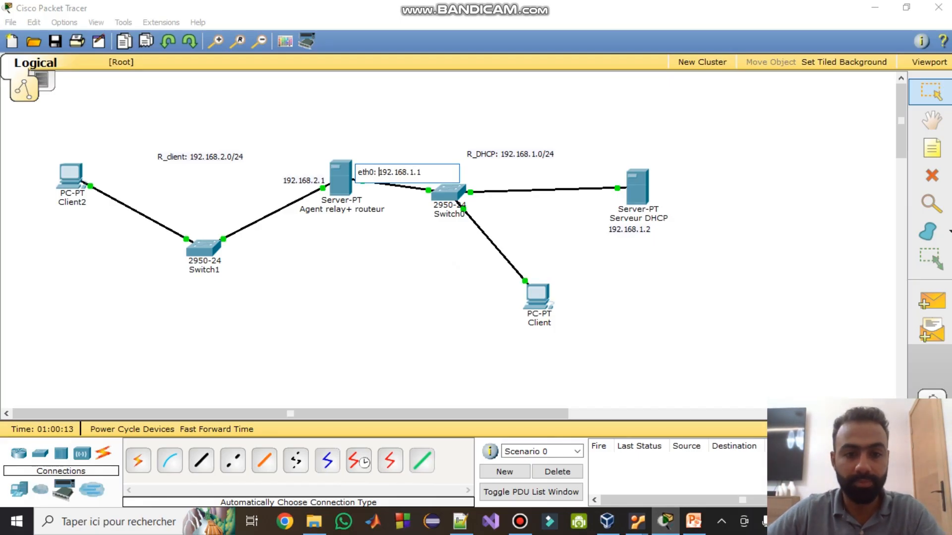
{"action": "left_click", "coordinate": [285, 181]}
{"action": "type", "text": "eth"}
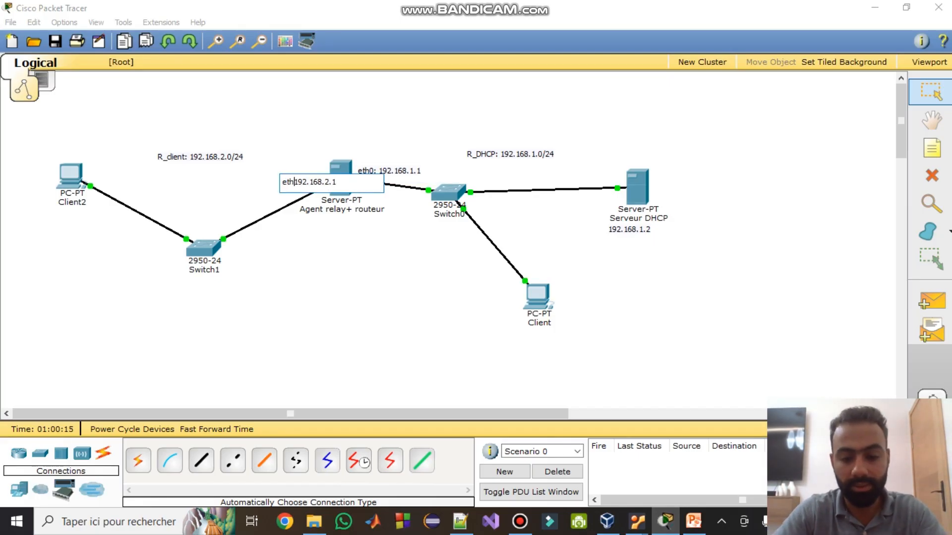
{"action": "type", "text": "1:"}
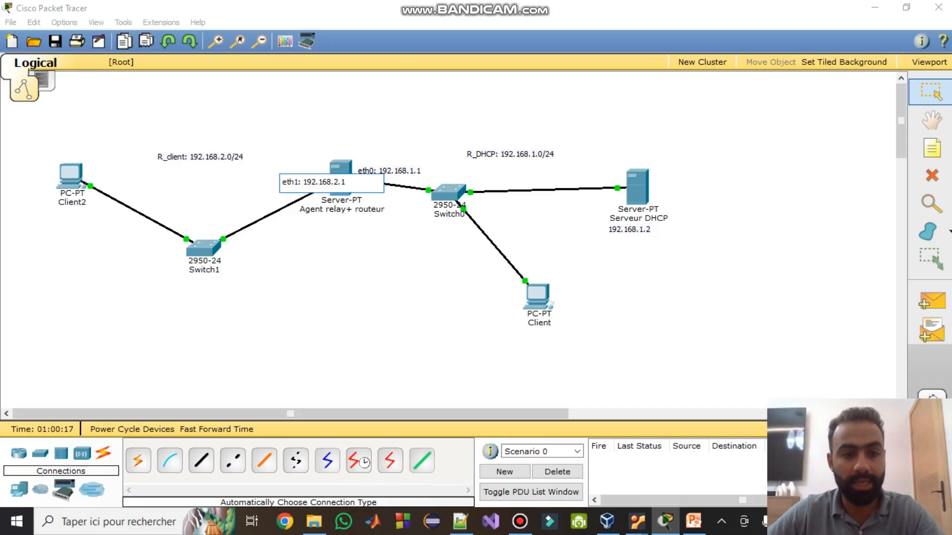
{"action": "key", "text": "Return"}
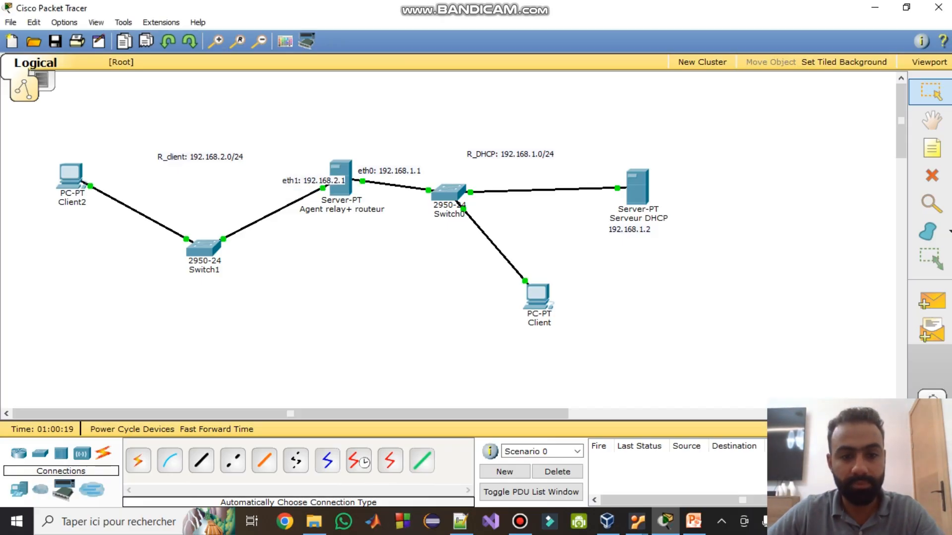
{"action": "left_click_drag", "start_coordinate": [314, 181], "coordinate": [284, 180]}
{"action": "left_click", "coordinate": [636, 522]}
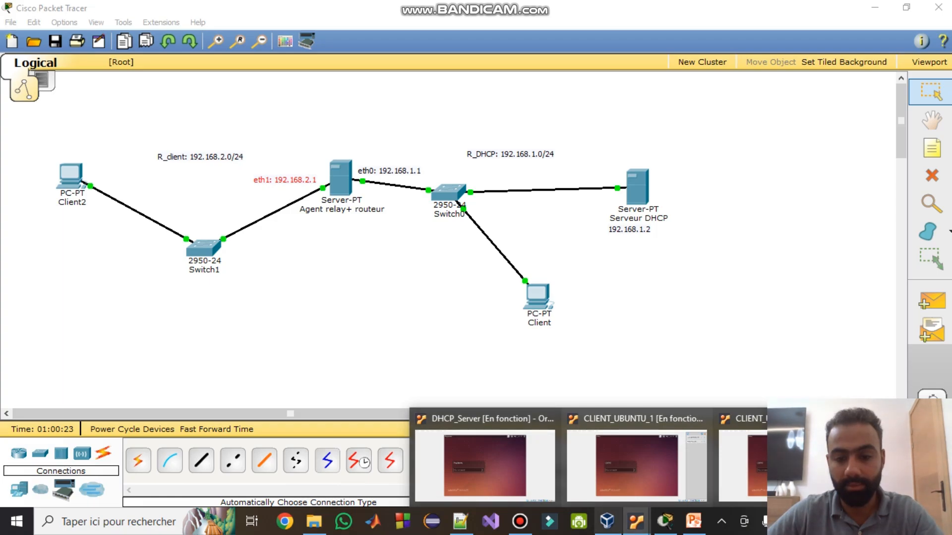
{"action": "left_click", "coordinate": [607, 521]}
- Enable Adapter 2 on internal network R_Client with promiscuous mode Allow All, and save
{"action": "left_click", "coordinate": [413, 145]}
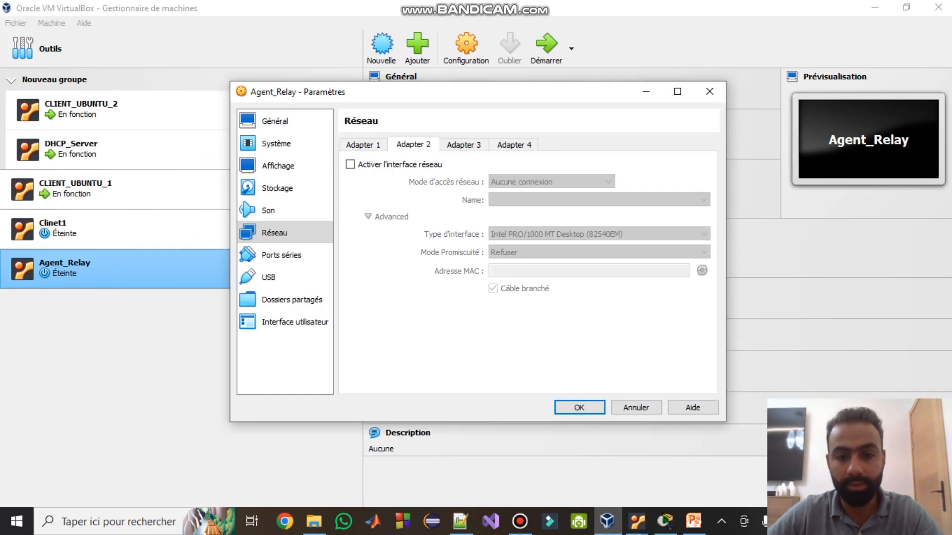
{"action": "left_click", "coordinate": [350, 165]}
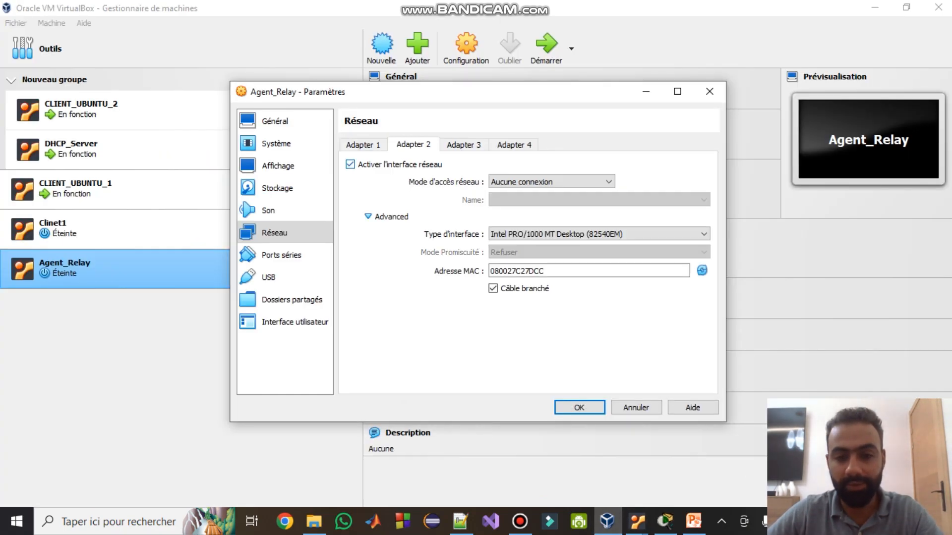
{"action": "left_click", "coordinate": [565, 181]}
{"action": "left_click", "coordinate": [526, 212]}
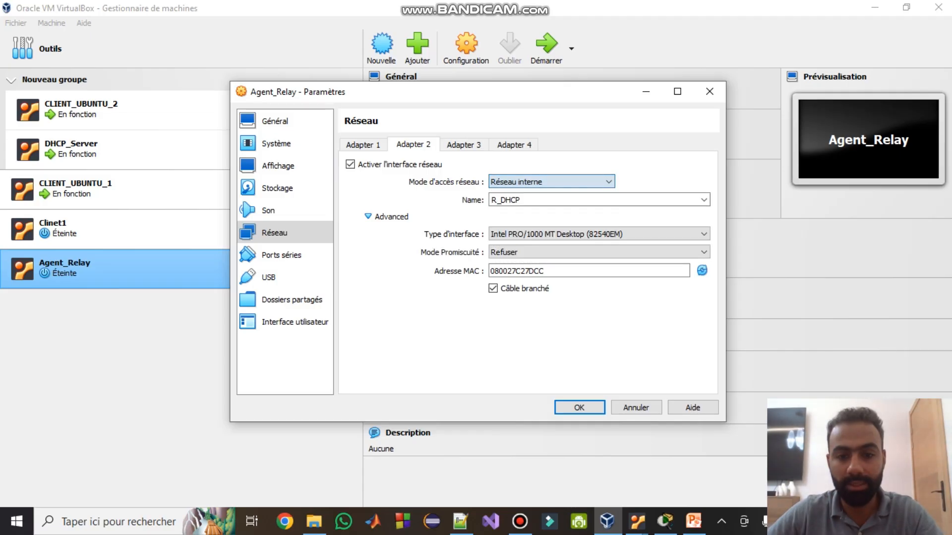
{"action": "key", "text": "BackSpace"}
{"action": "key", "text": "BackSpace"}
{"action": "key", "text": "BackSpace"}
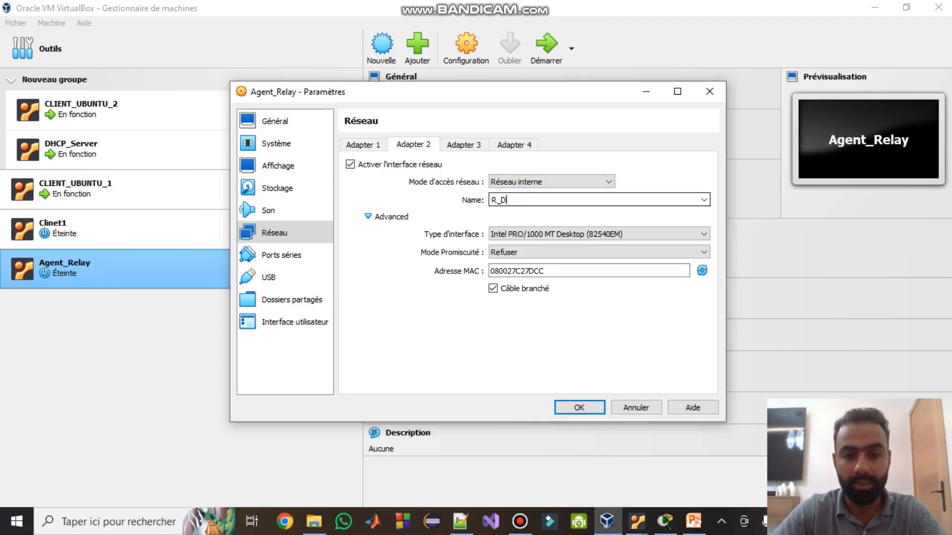
{"action": "type", "text": "Client"}
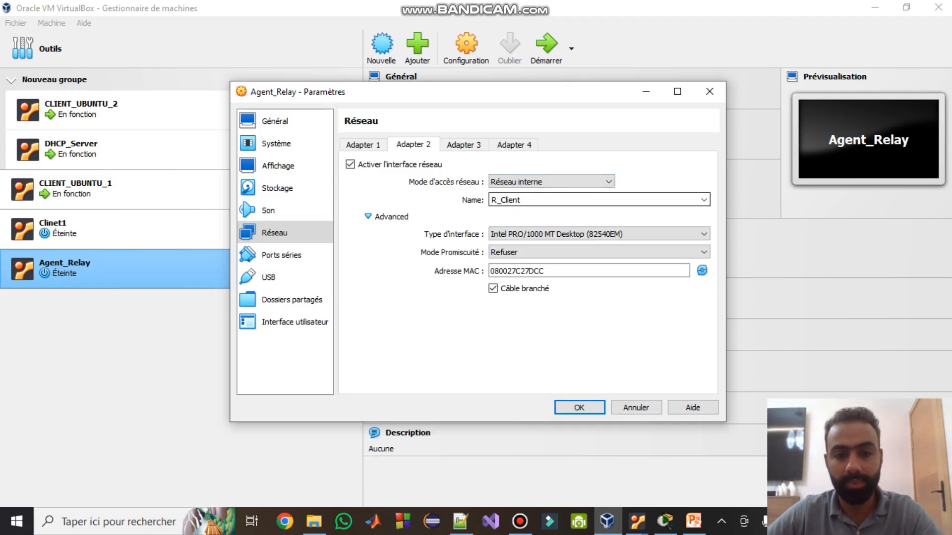
{"action": "left_click", "coordinate": [521, 253]}
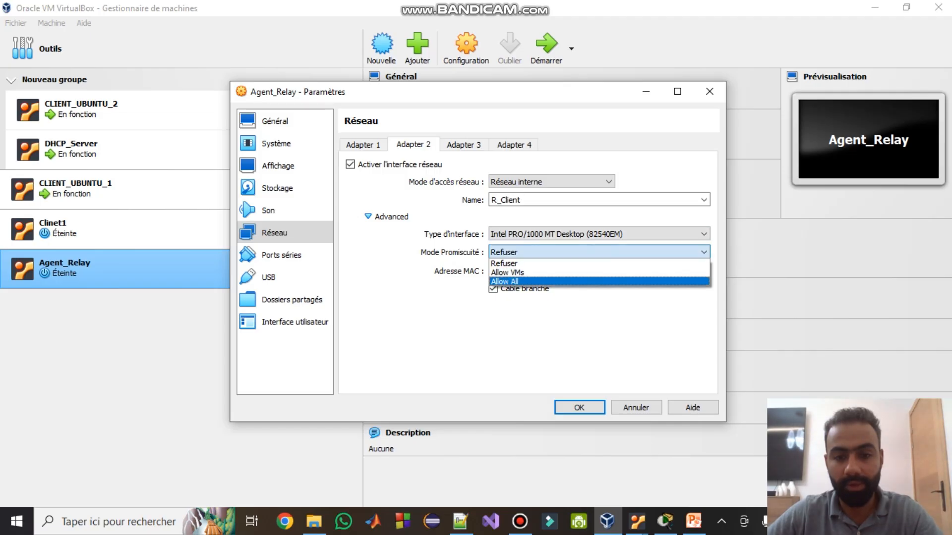
{"action": "left_click", "coordinate": [518, 282]}
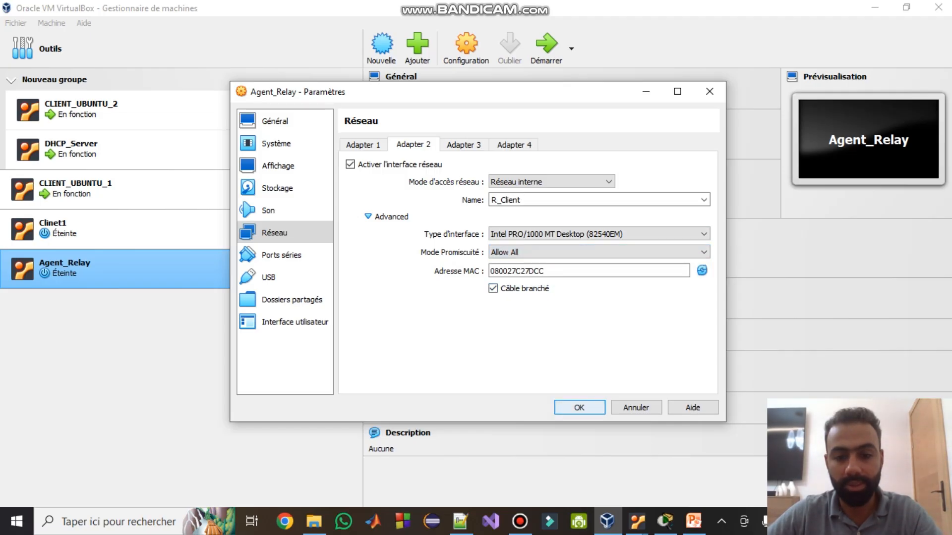
{"action": "left_click", "coordinate": [362, 145]}
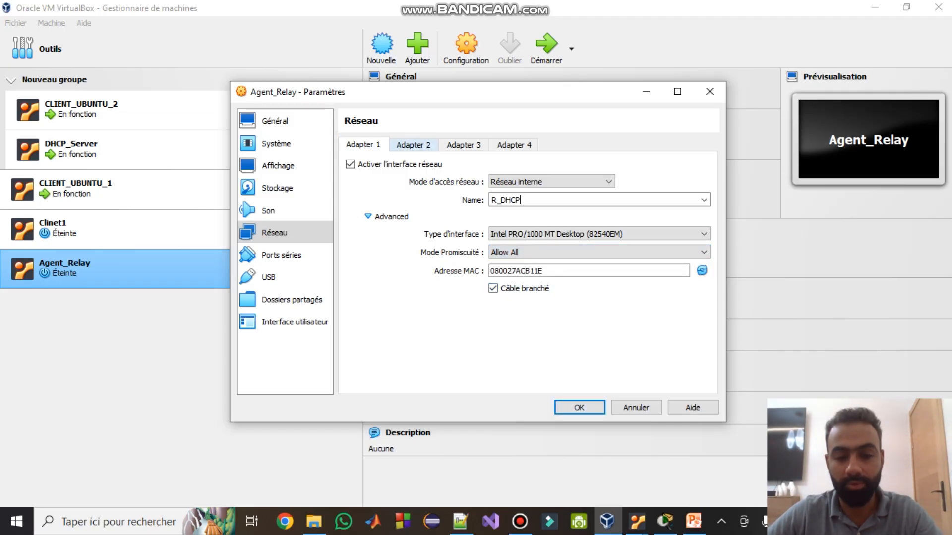
{"action": "left_click", "coordinate": [412, 144]}
{"action": "left_click", "coordinate": [363, 144]}
{"action": "left_click", "coordinate": [413, 145]}
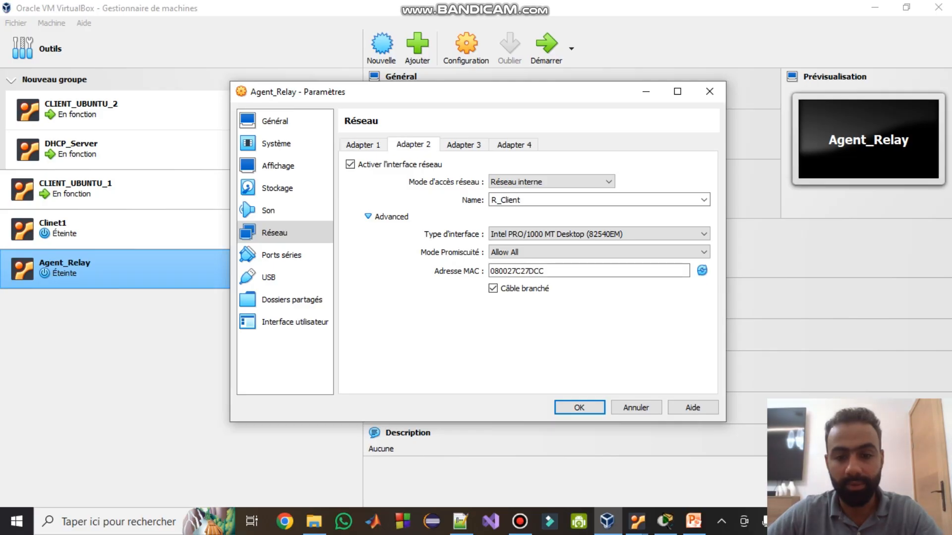
{"action": "key", "text": "Return"}
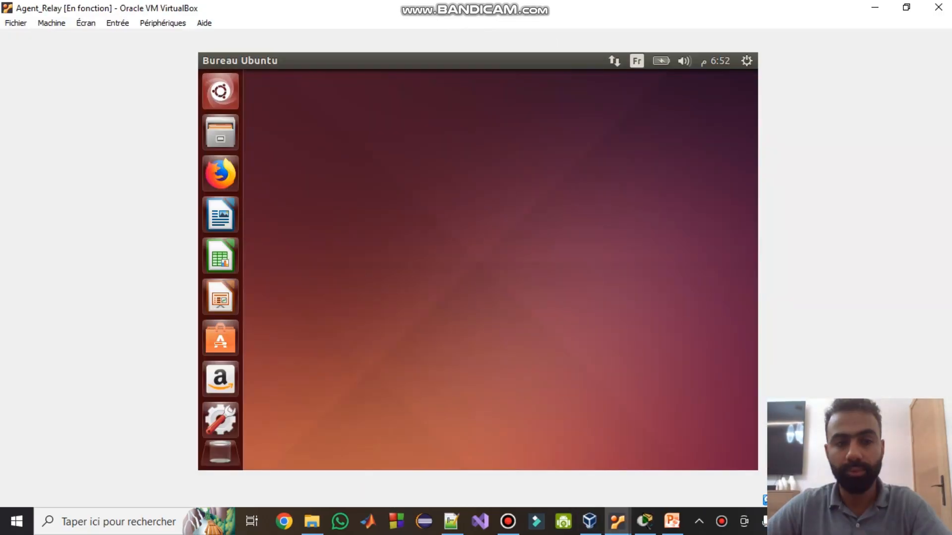
- Review the running VM's adapter settings via Devices > Network settings, then close them
{"action": "left_click", "coordinate": [162, 23]}
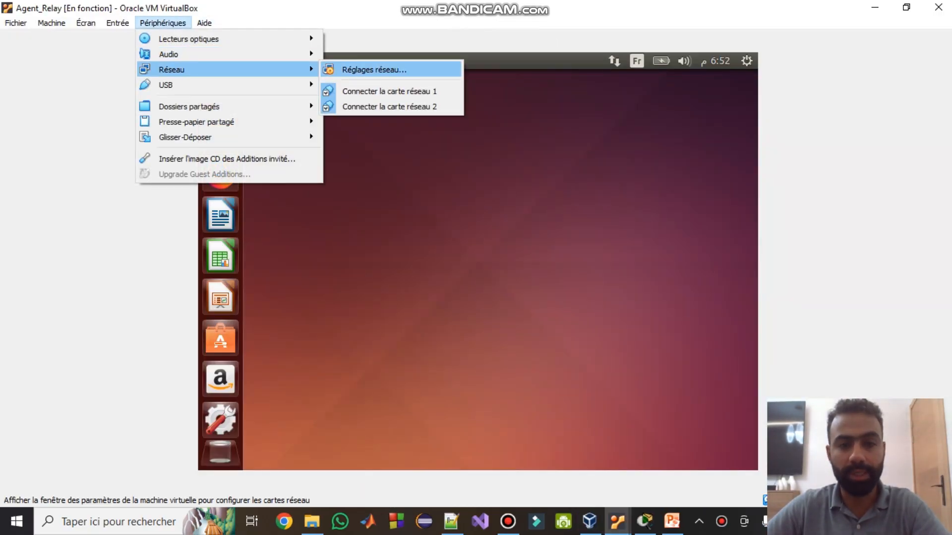
{"action": "left_click", "coordinate": [372, 67]}
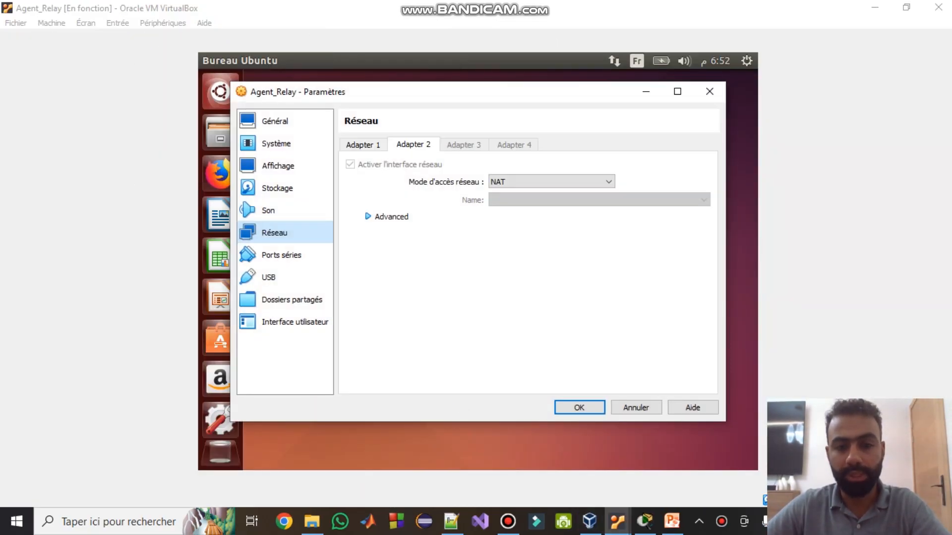
{"action": "left_click", "coordinate": [363, 145]}
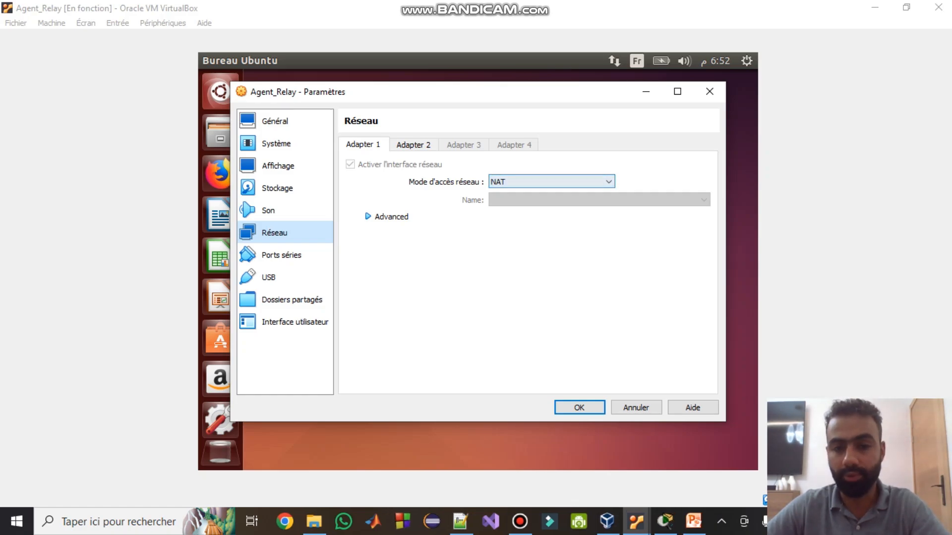
{"action": "left_click", "coordinate": [579, 407]}
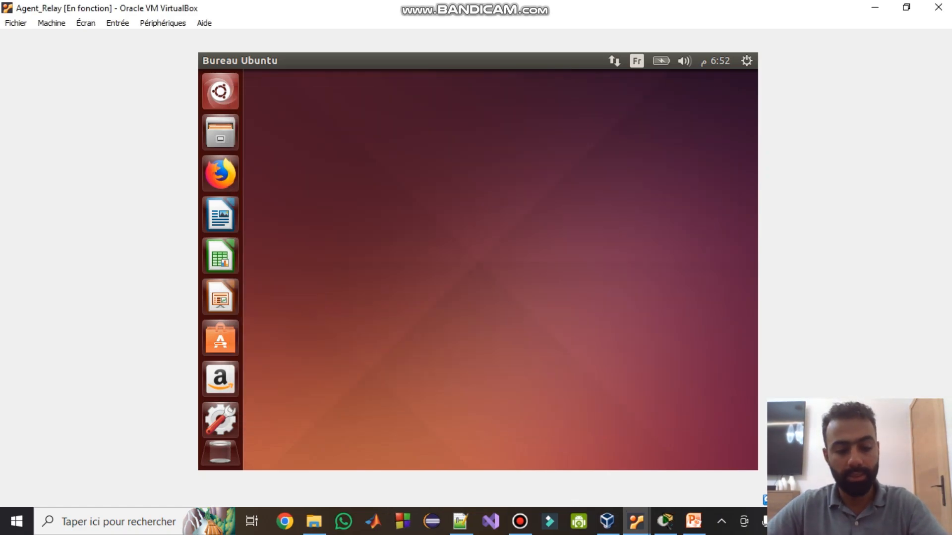
- Open a terminal and become root with sudo -s
{"action": "key", "text": "ctrl+alt+t"}
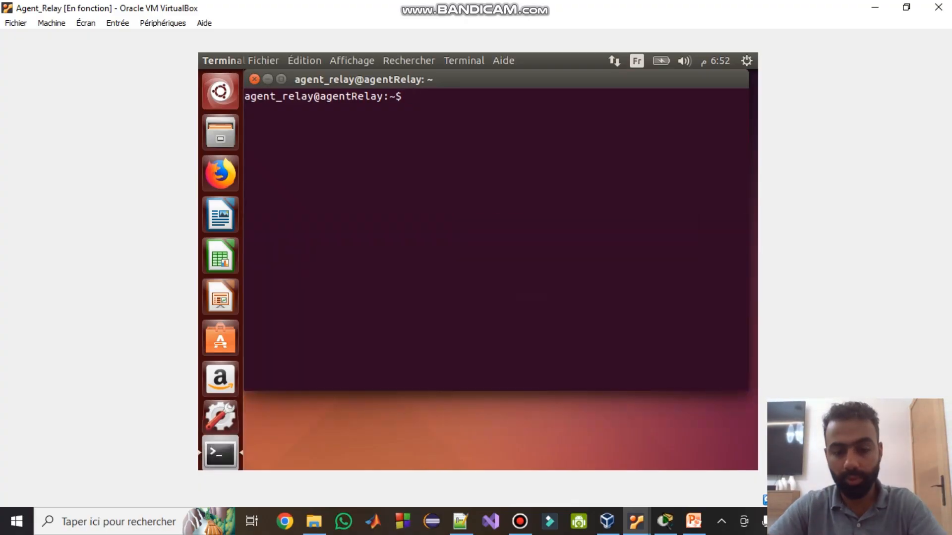
{"action": "type", "text": "sudo -s"}
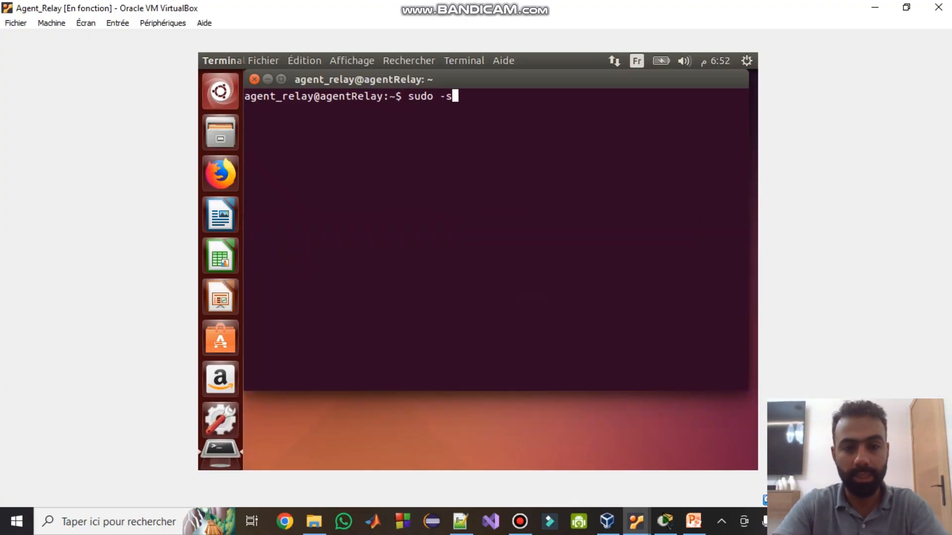
{"action": "key", "text": "Return"}
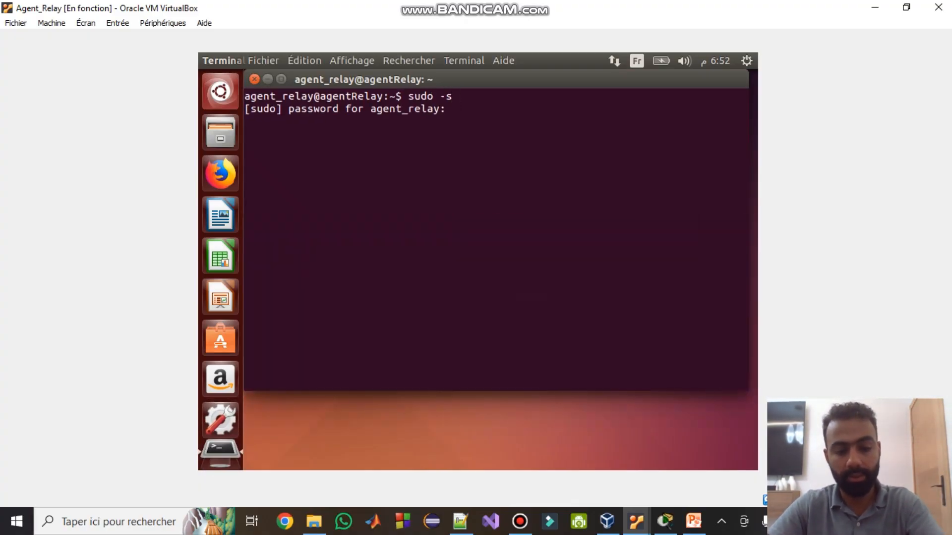
{"action": "key", "text": "Return"}
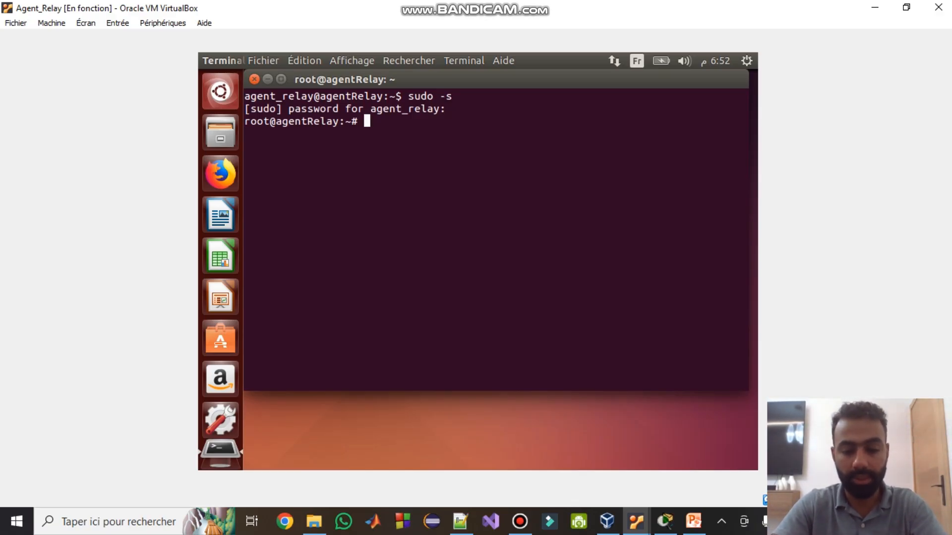
- Install isc-dhcp-relay, leaving the server, interface and options prompts blank
{"action": "type", "text": "apt install "}
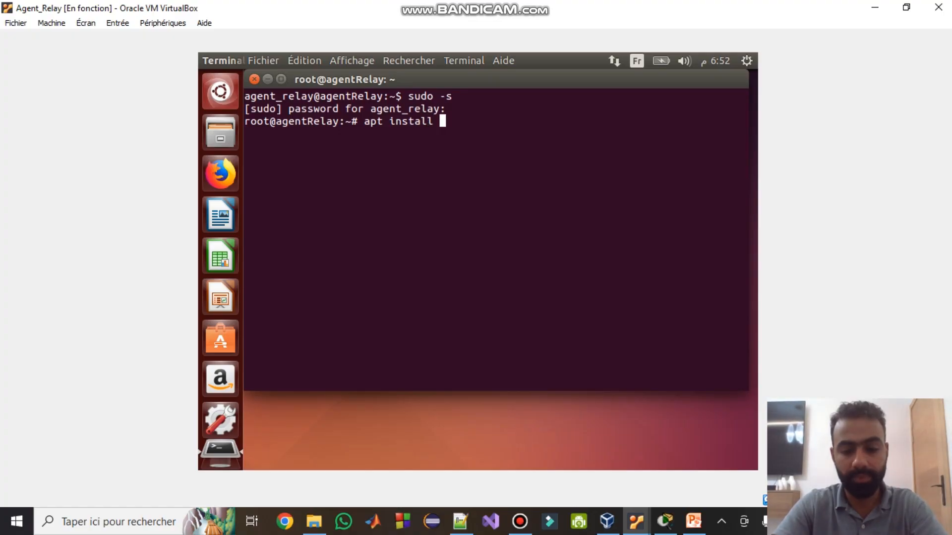
{"action": "type", "text": "isc-dh"}
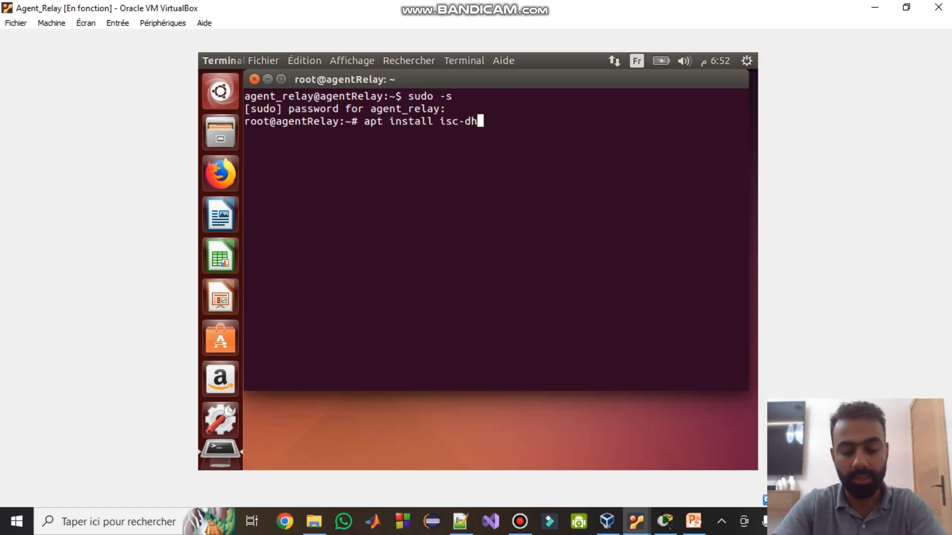
{"action": "type", "text": "c"}
{"action": "type", "text": "p-relay"}
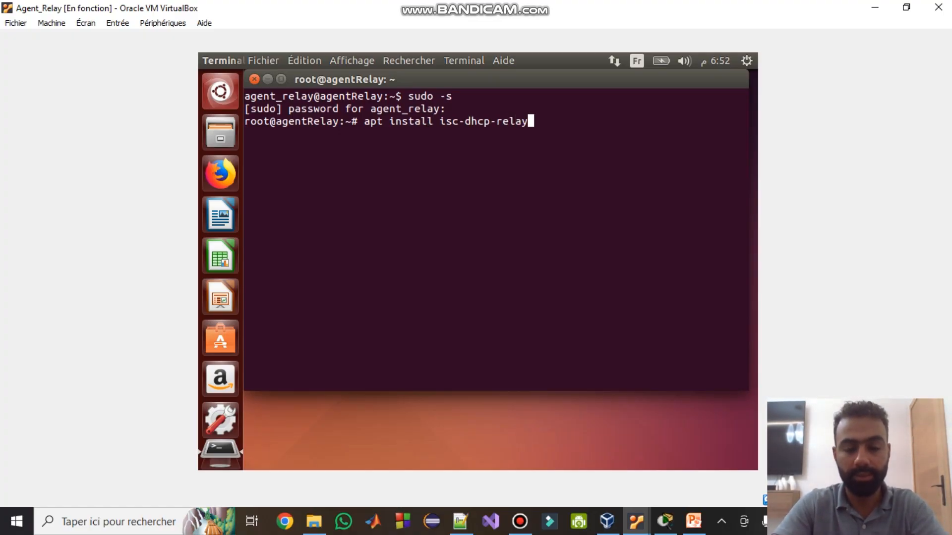
{"action": "key", "text": "Return"}
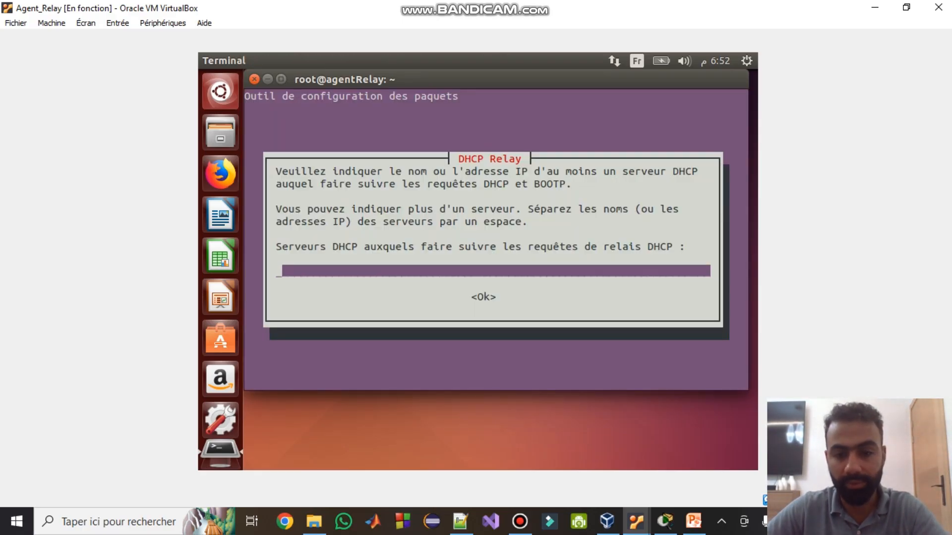
{"action": "key", "text": "Tab"}
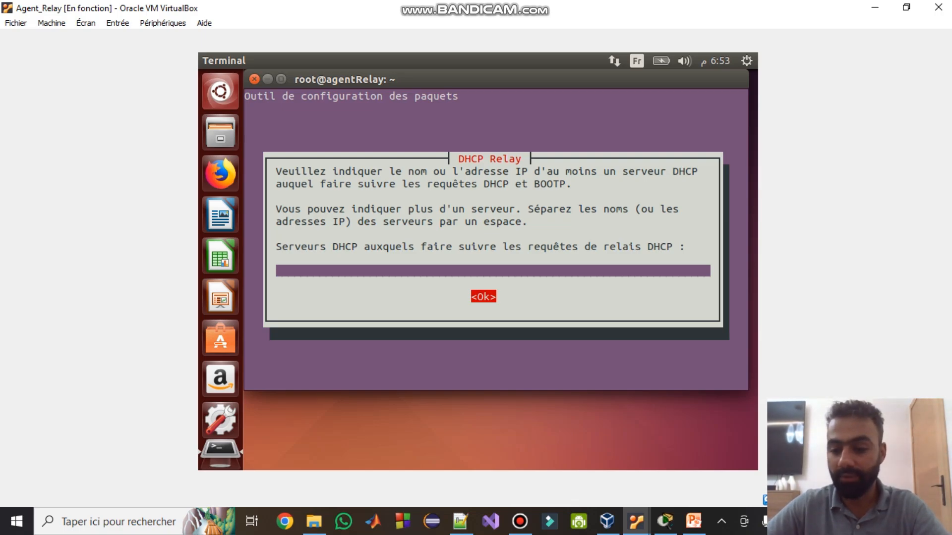
{"action": "key", "text": "Return"}
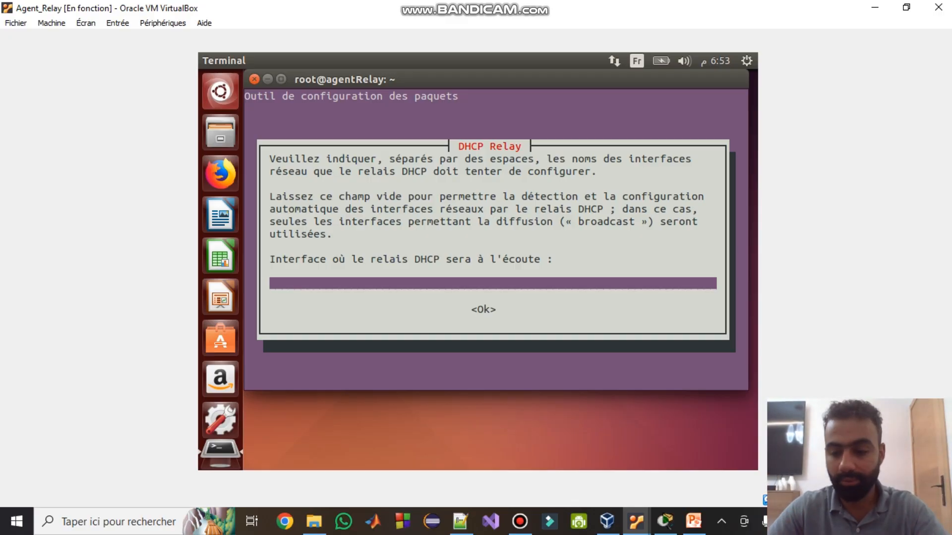
{"action": "key", "text": "Tab"}
{"action": "key", "text": "Return"}
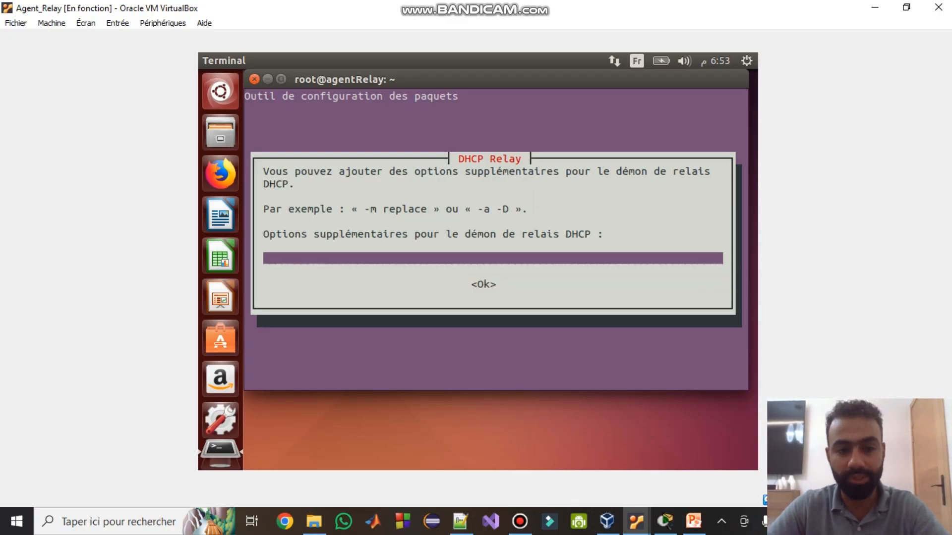
{"action": "key", "text": "Tab"}
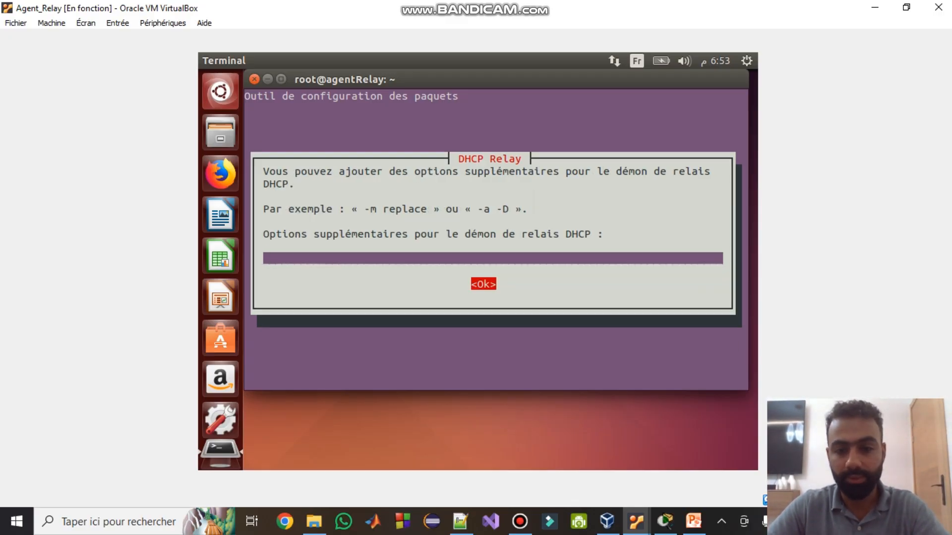
{"action": "key", "text": "Return"}
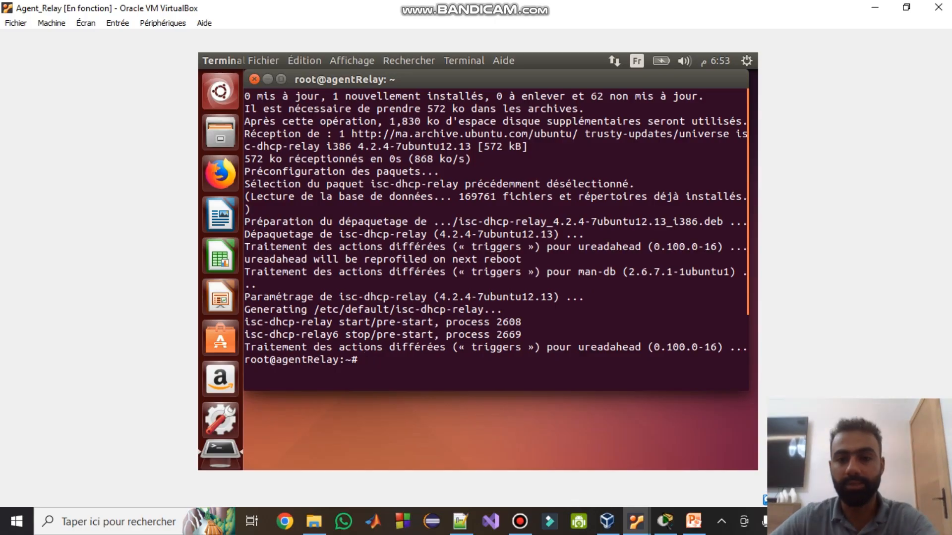
- Disconnect the guest's wired connection and put Adapter 1 on internal network R_DHCP
{"action": "left_click", "coordinate": [614, 61]}
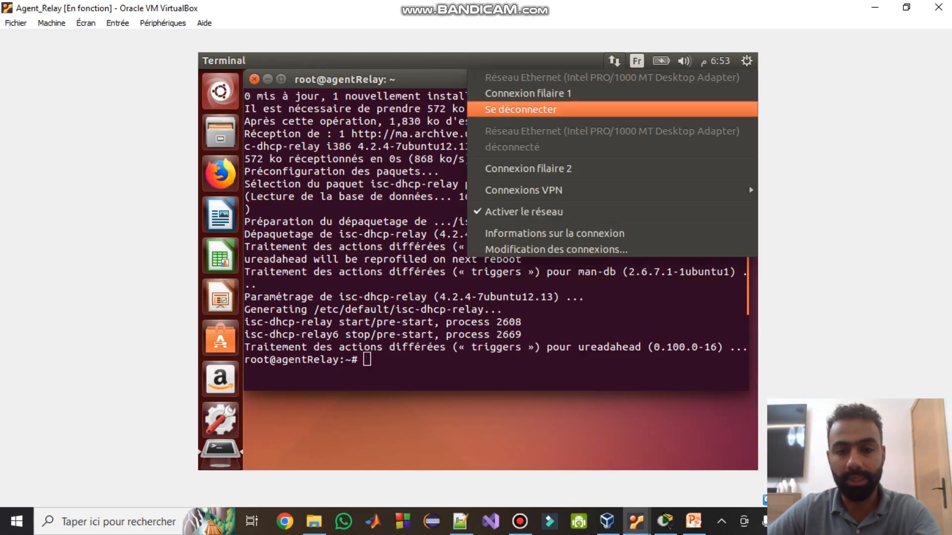
{"action": "left_click", "coordinate": [521, 110]}
{"action": "left_click", "coordinate": [162, 23]}
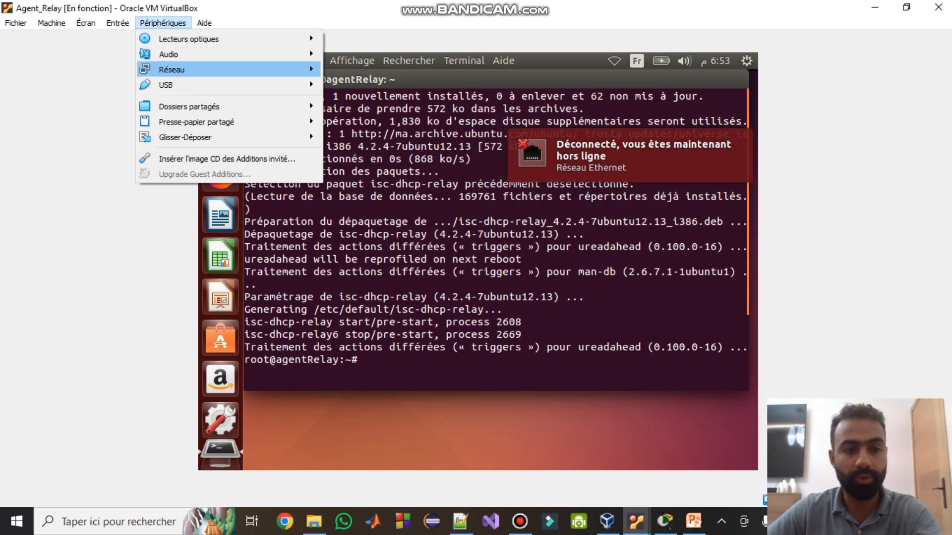
{"action": "mouse_move", "coordinate": [171, 69]}
{"action": "left_click", "coordinate": [361, 66]}
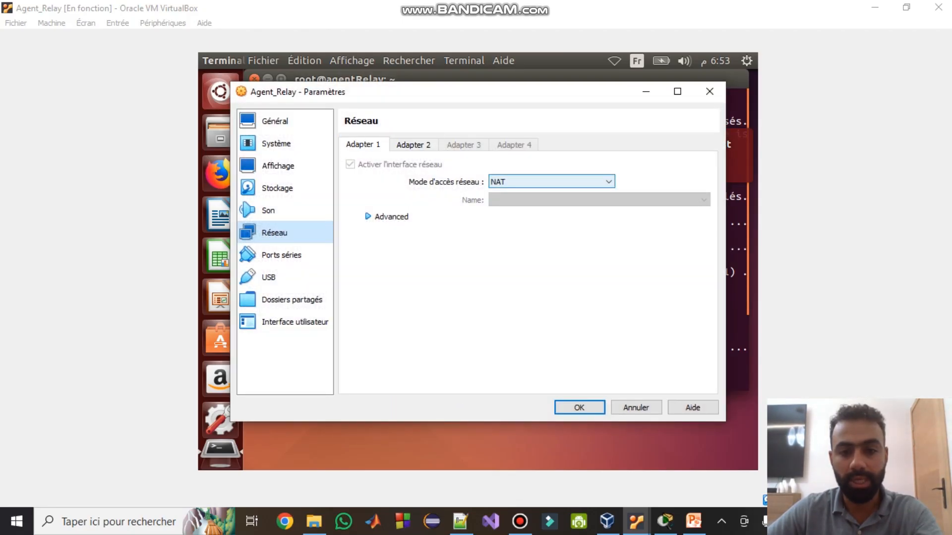
{"action": "left_click", "coordinate": [551, 182]}
{"action": "left_click", "coordinate": [525, 212]}
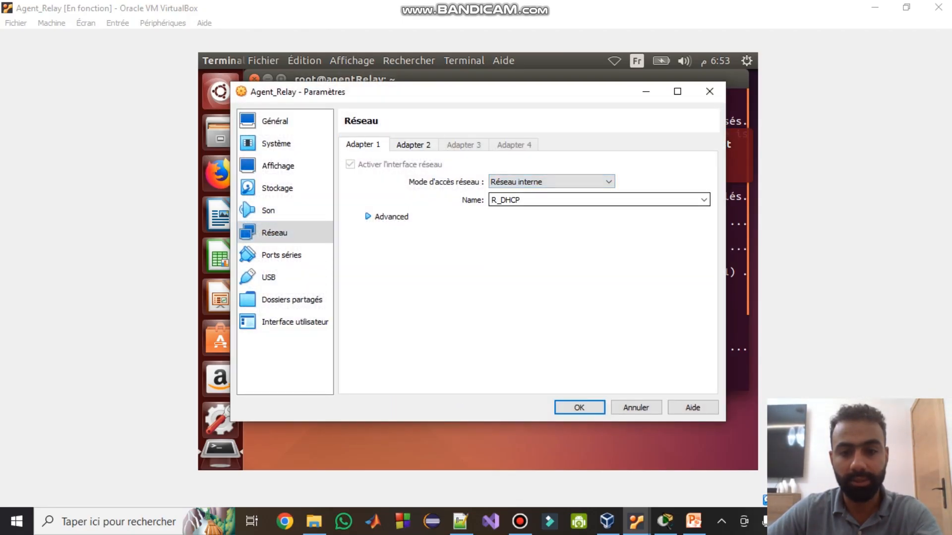
{"action": "left_click", "coordinate": [385, 216]}
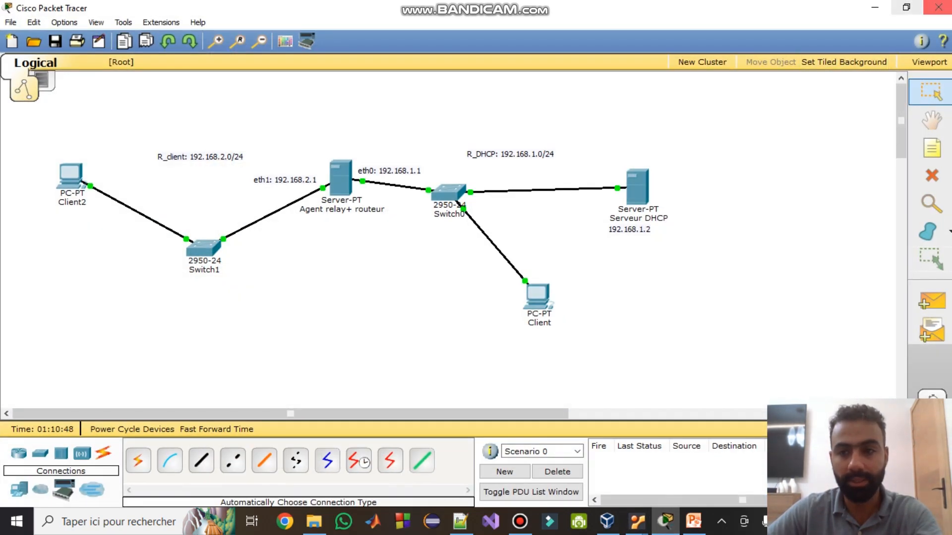
- Put Adapter 2 on internal network R_Client and save the network settings
{"action": "left_click", "coordinate": [874, 8]}
{"action": "left_click", "coordinate": [413, 145]}
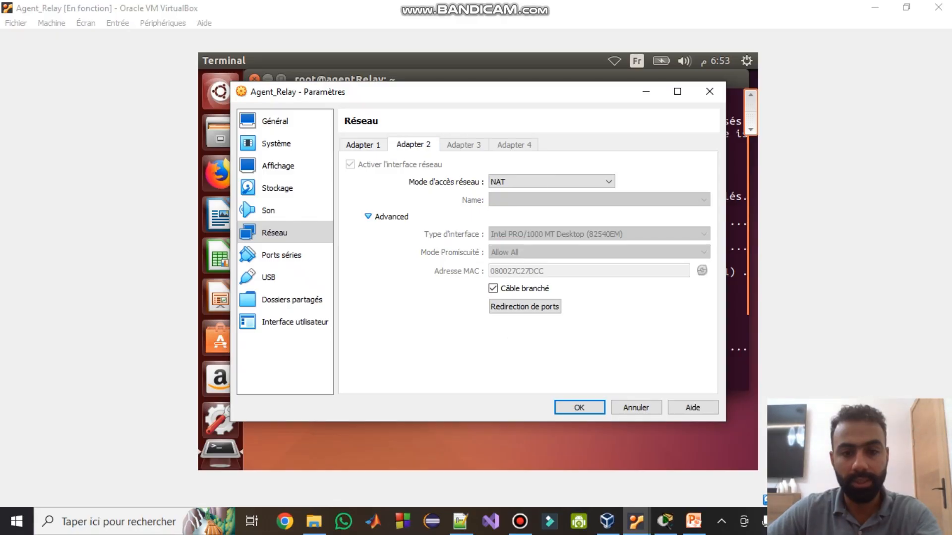
{"action": "left_click", "coordinate": [551, 182]}
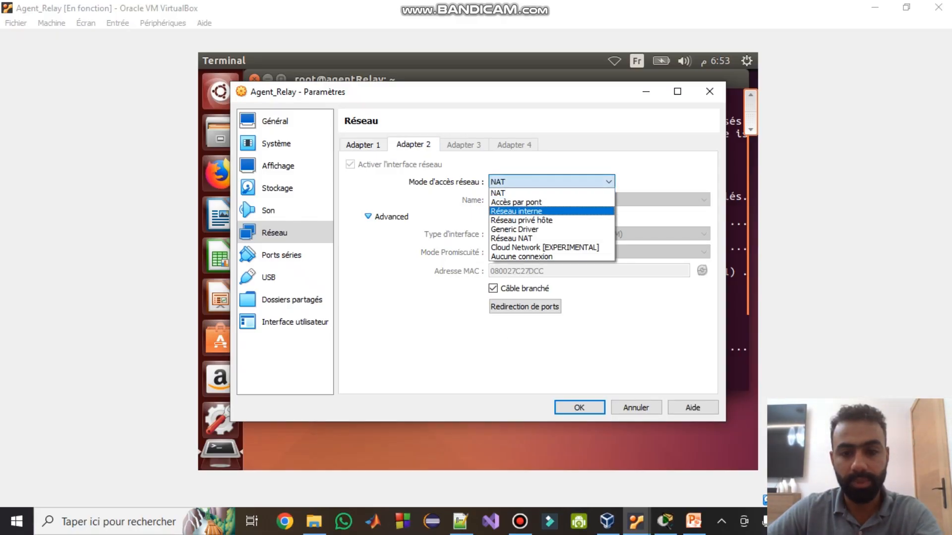
{"action": "left_click", "coordinate": [516, 211]}
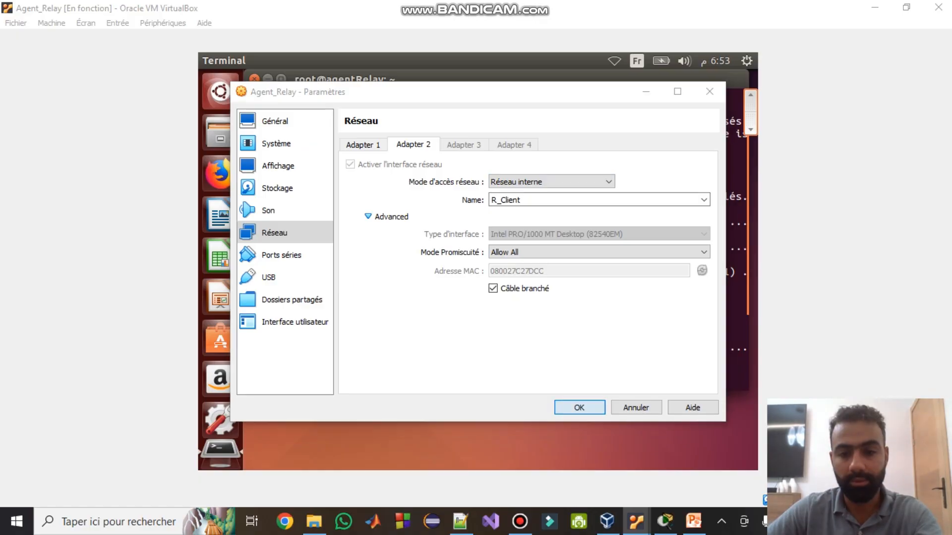
{"action": "left_click", "coordinate": [579, 408]}
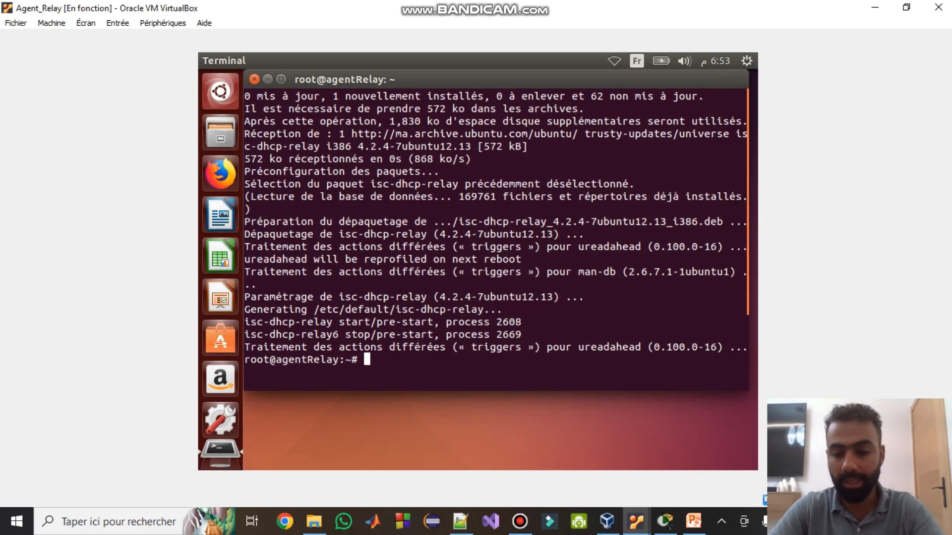
- Clear the terminal and open /etc/network/interfaces in gedit
{"action": "type", "text": "clear"}
{"action": "key", "text": "Return"}
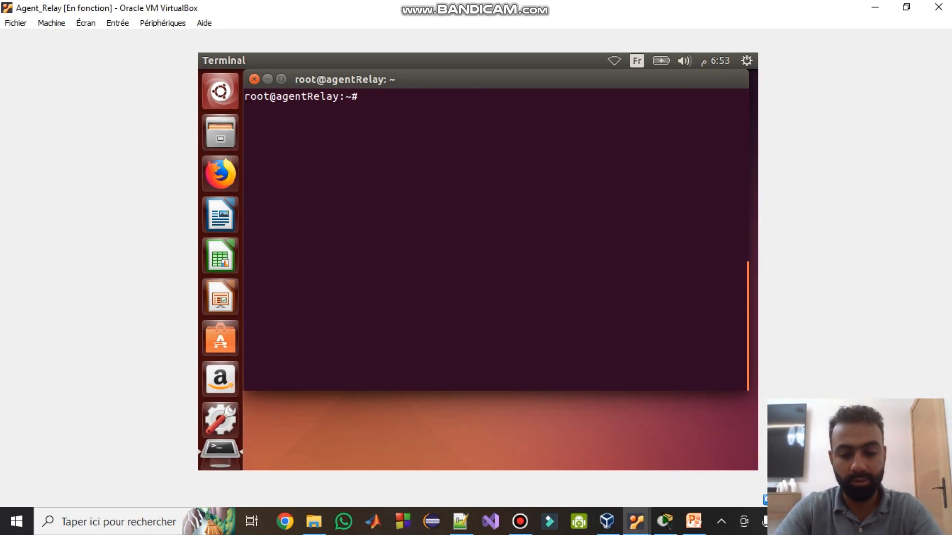
{"action": "type", "text": "gedit /et"}
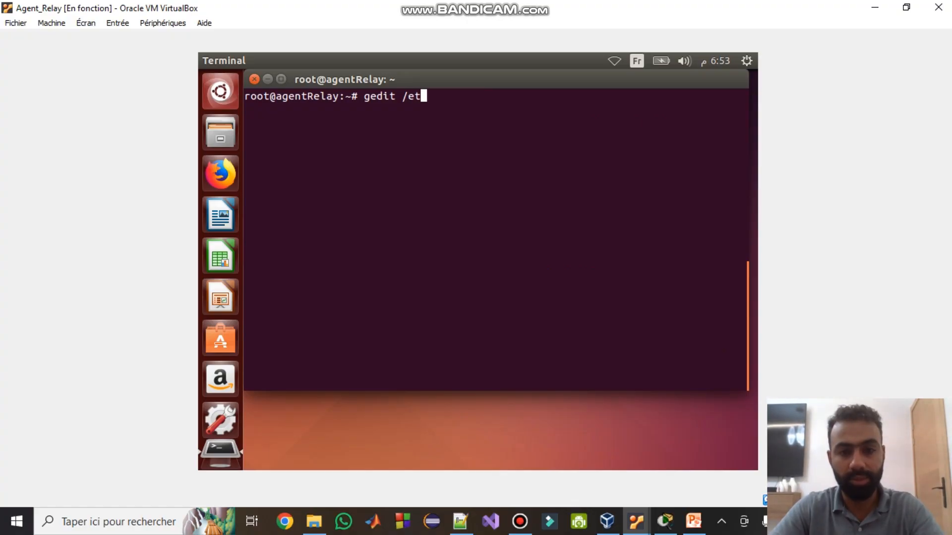
{"action": "type", "text": "c/network"}
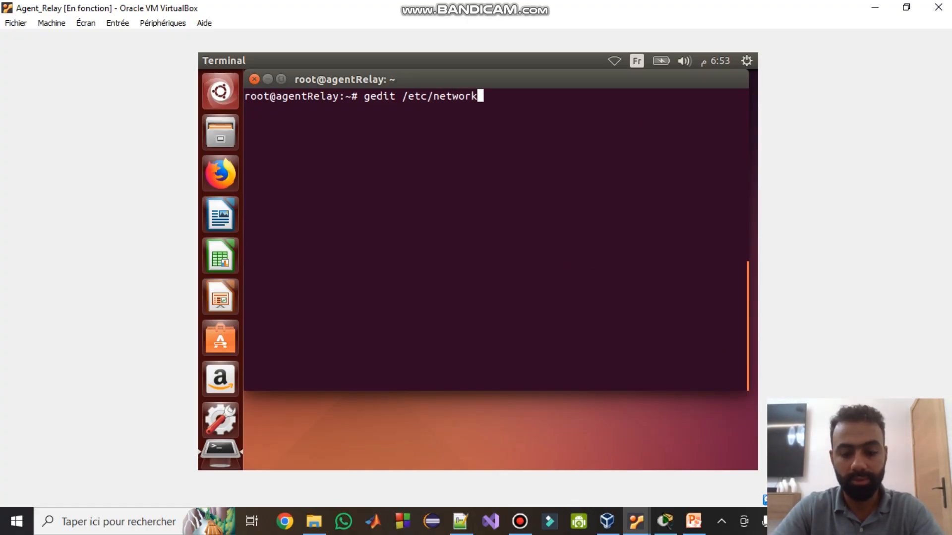
{"action": "type", "text": "/interfaces"}
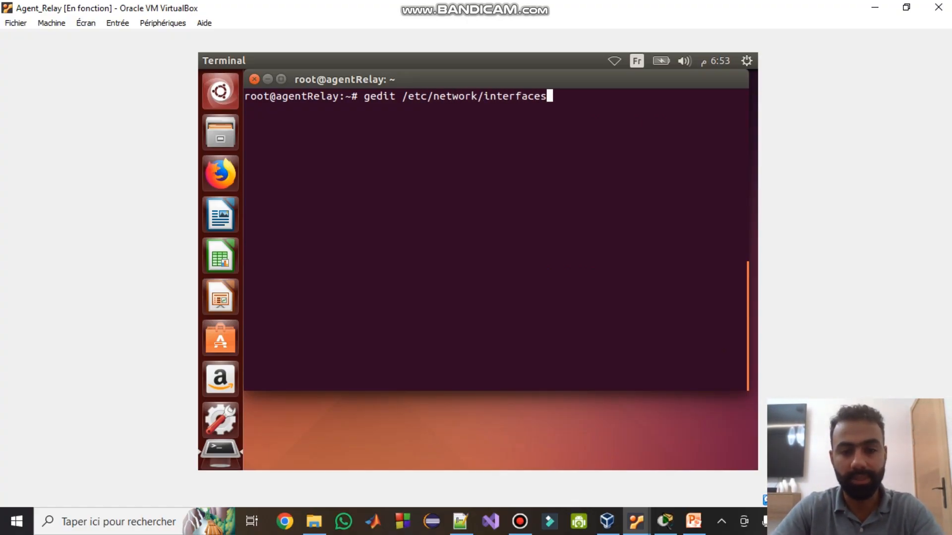
{"action": "key", "text": "Return"}
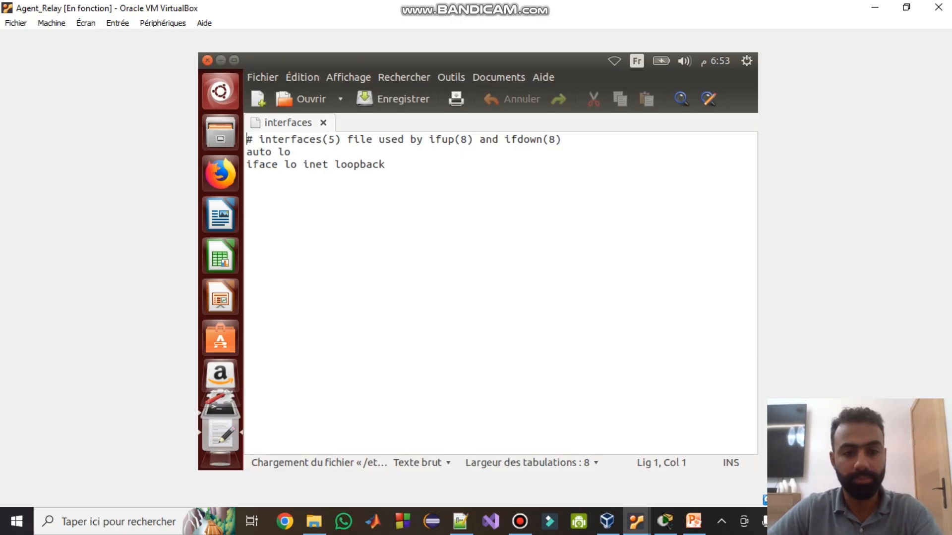
- Add 'auto eth0', 'iface eth0 inet static', address 192.168.1.1 and netmask 255.255.255.0
{"action": "left_click", "coordinate": [386, 165]}
{"action": "key", "text": "Return"}
{"action": "key", "text": "Return"}
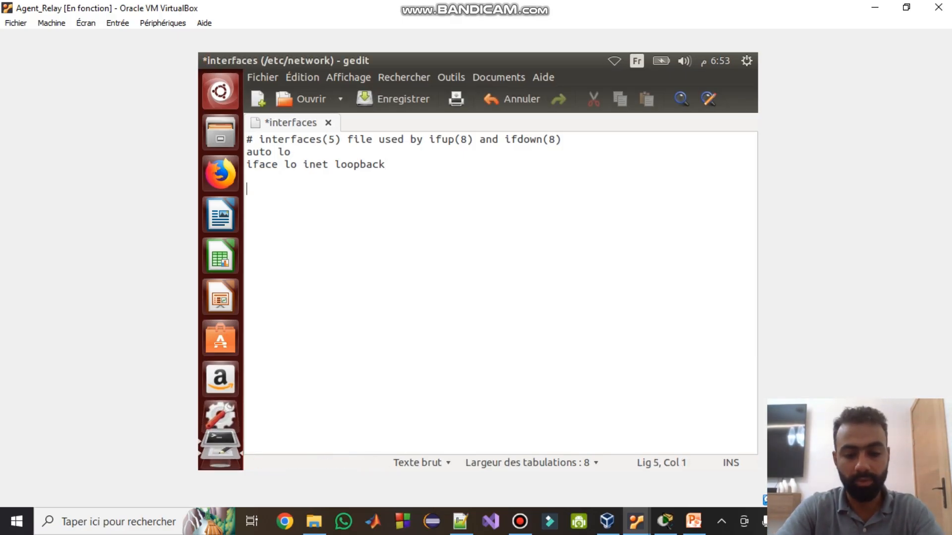
{"action": "type", "text": "auto eth0"}
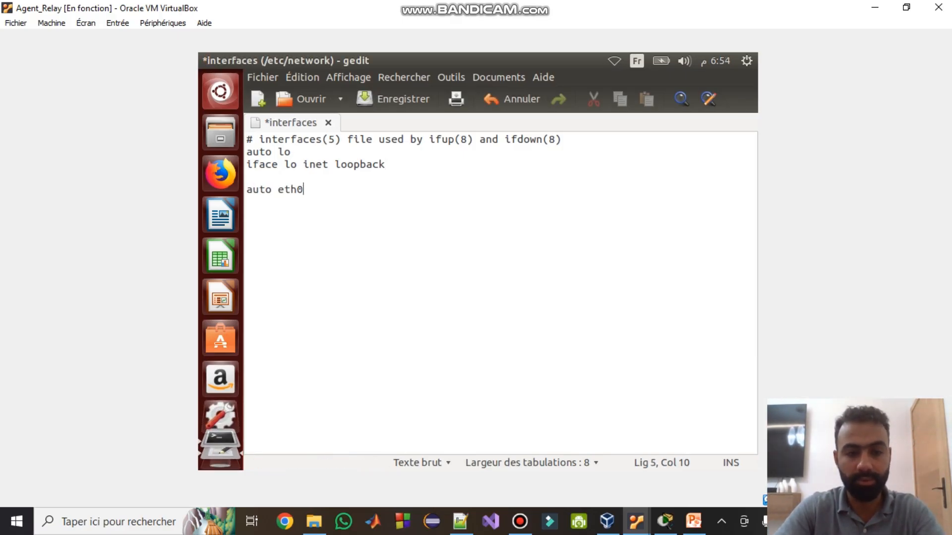
{"action": "key", "text": "Return"}
{"action": "type", "text": "iface "}
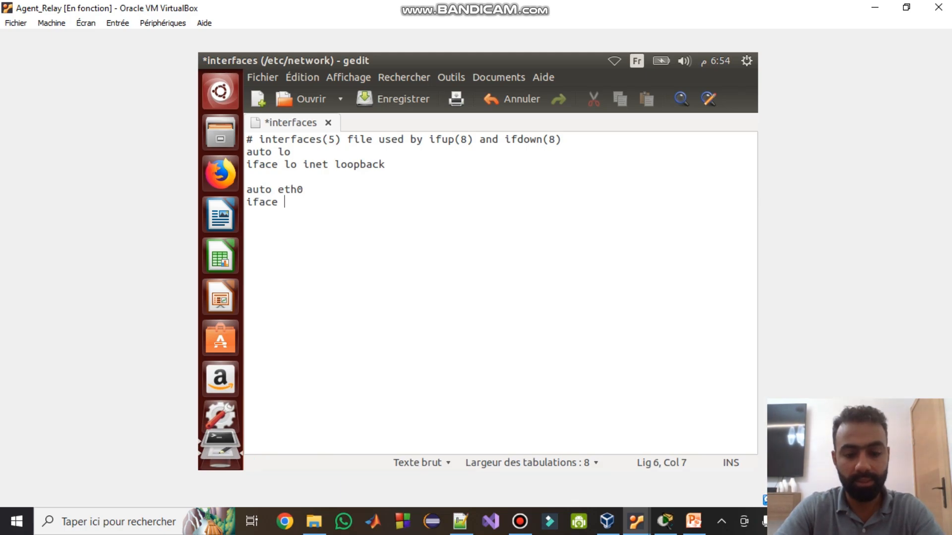
{"action": "type", "text": "eth0"}
{"action": "key", "text": "BackSpace"}
{"action": "key", "text": "BackSpace"}
{"action": "key", "text": "BackSpace"}
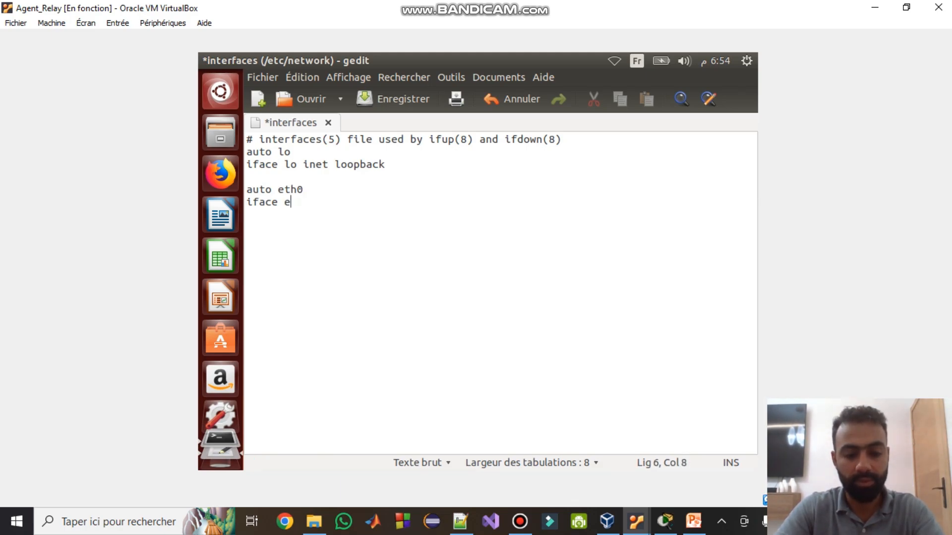
{"action": "type", "text": "th0 inet"}
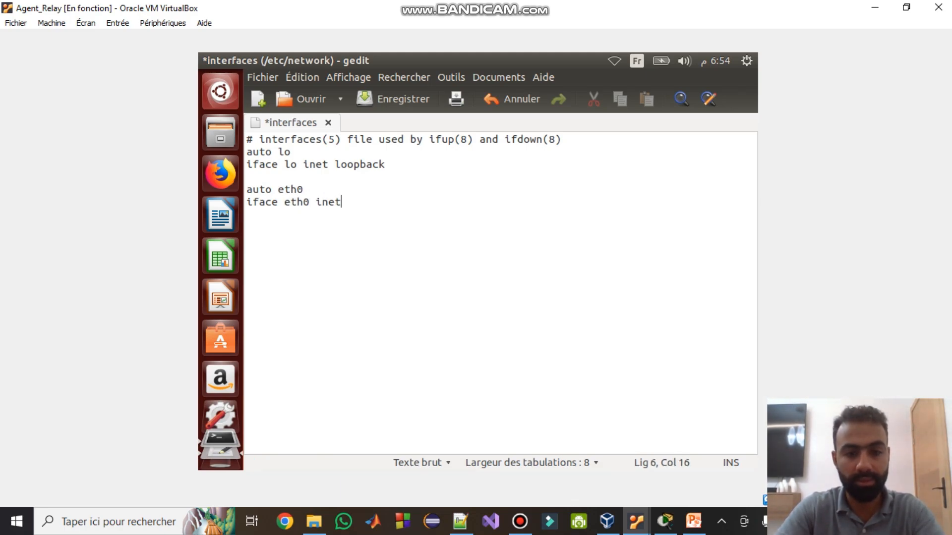
{"action": "type", "text": " static"}
{"action": "key", "text": "Return"}
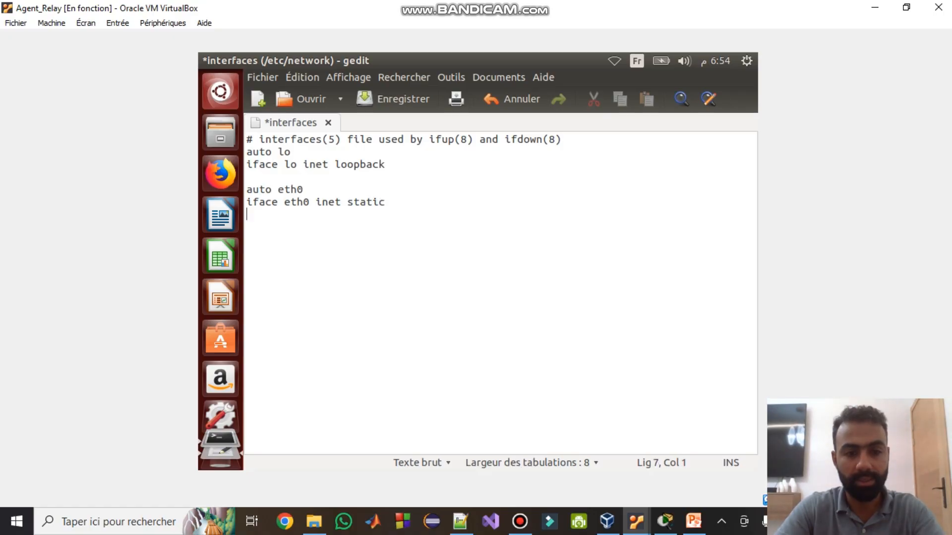
{"action": "type", "text": "address"}
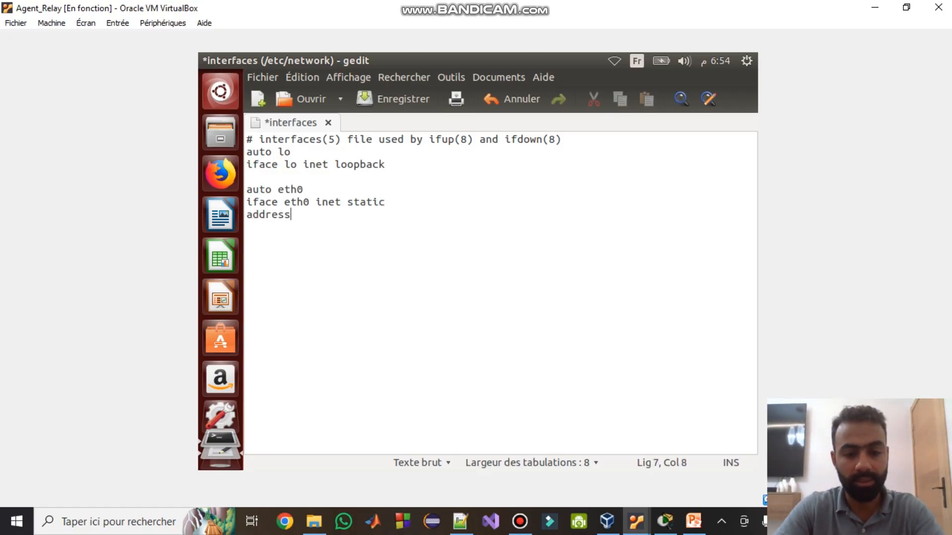
{"action": "type", "text": " 192"}
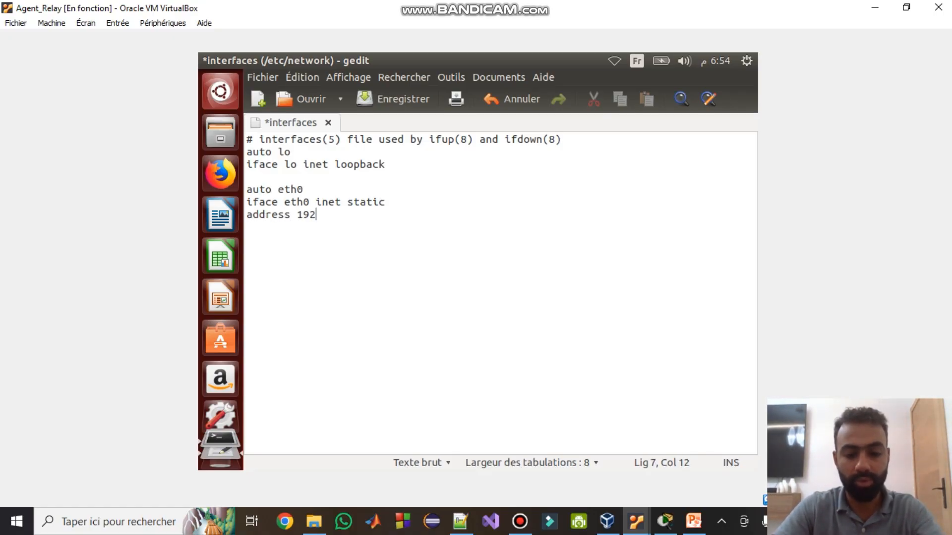
{"action": "type", "text": ".168.1.1"}
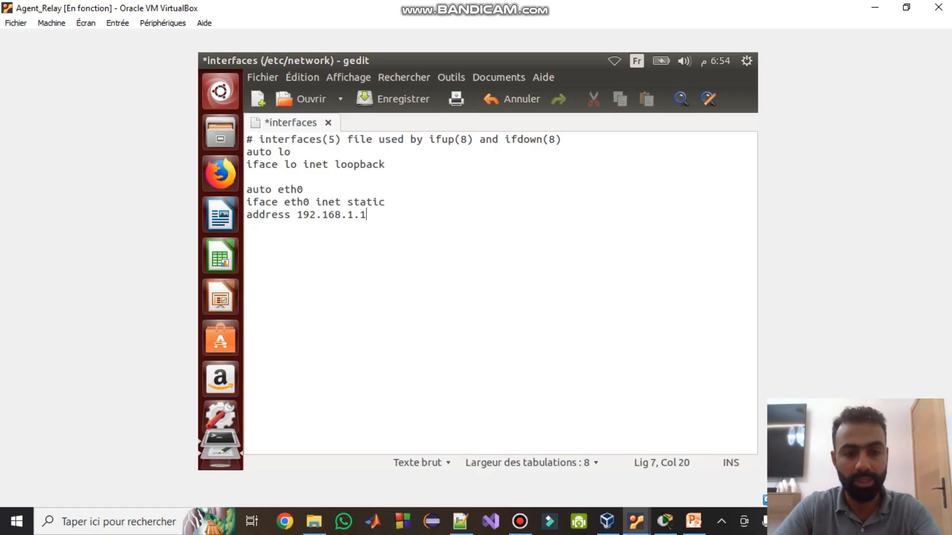
{"action": "key", "text": "Return"}
{"action": "type", "text": "netmask 25"}
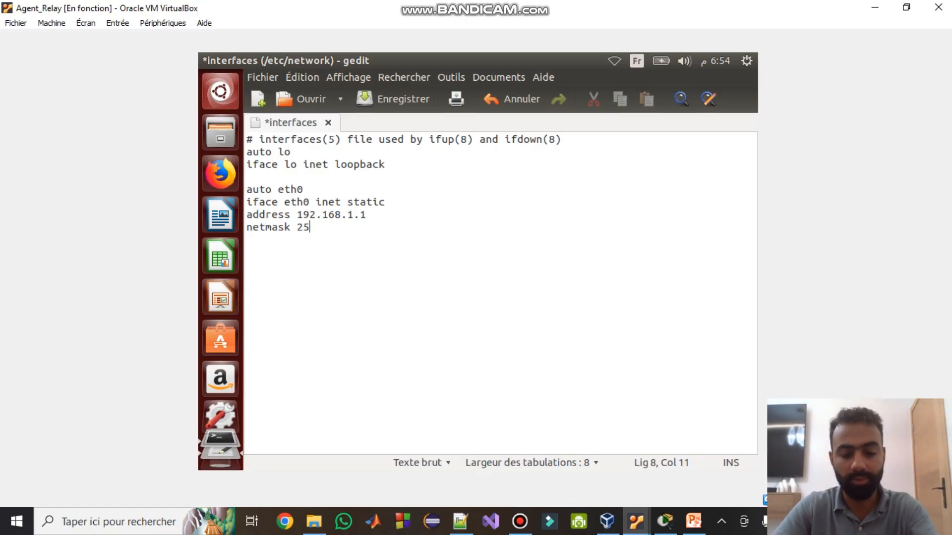
{"action": "type", "text": "5.255.255.0"}
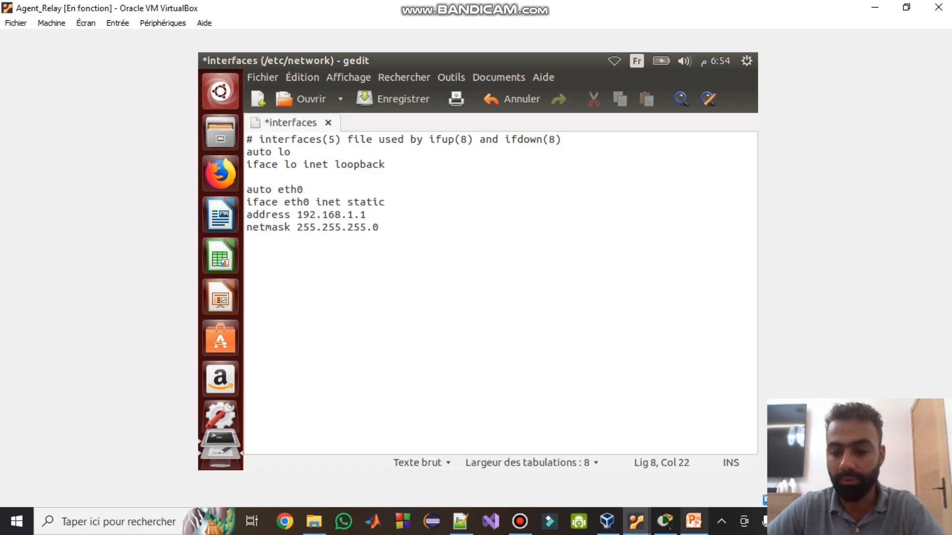
- Show PowerPoint slide 26's reference eth0/eth1 interfaces configuration beside gedit
{"action": "left_click", "coordinate": [693, 522]}
{"action": "key", "text": "Escape"}
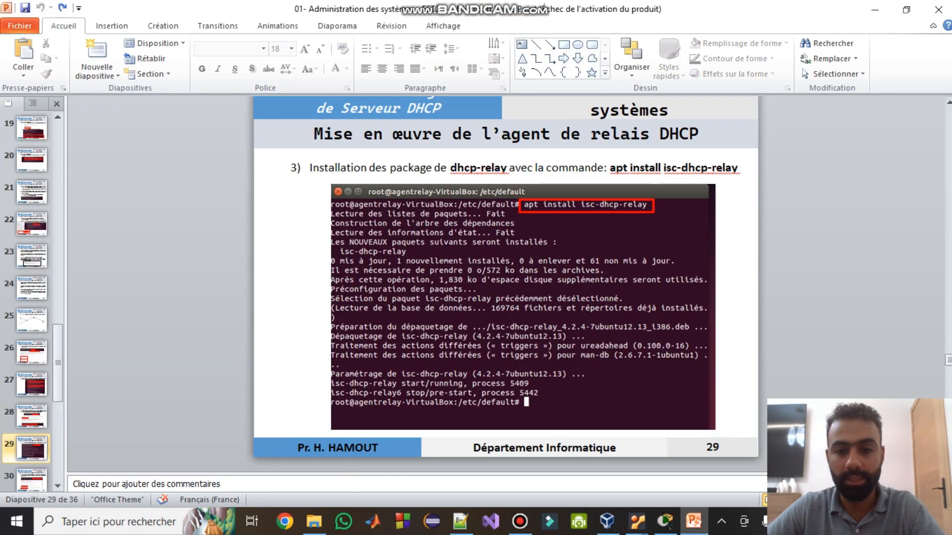
{"action": "scroll", "coordinate": [505, 283], "scroll_direction": "down", "scroll_amount": 3}
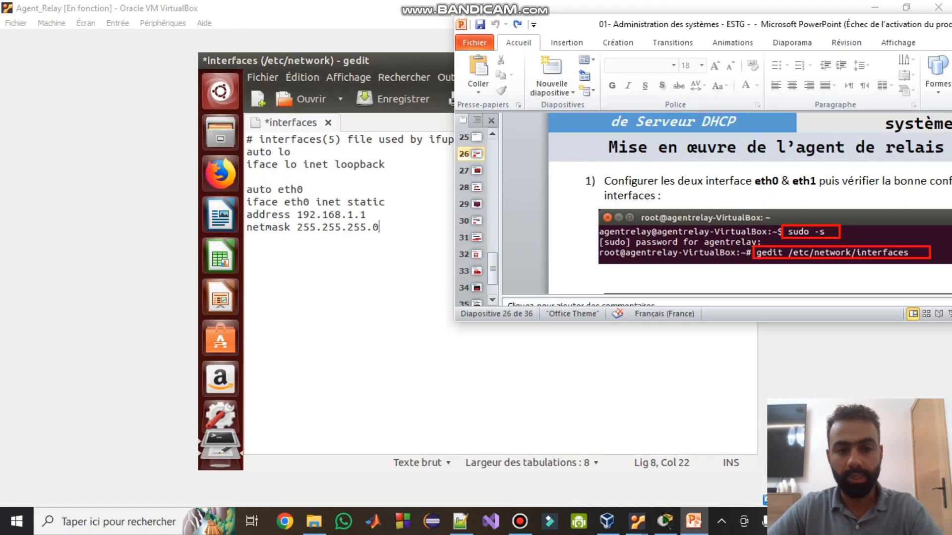
{"action": "key", "text": "alt+Tab"}
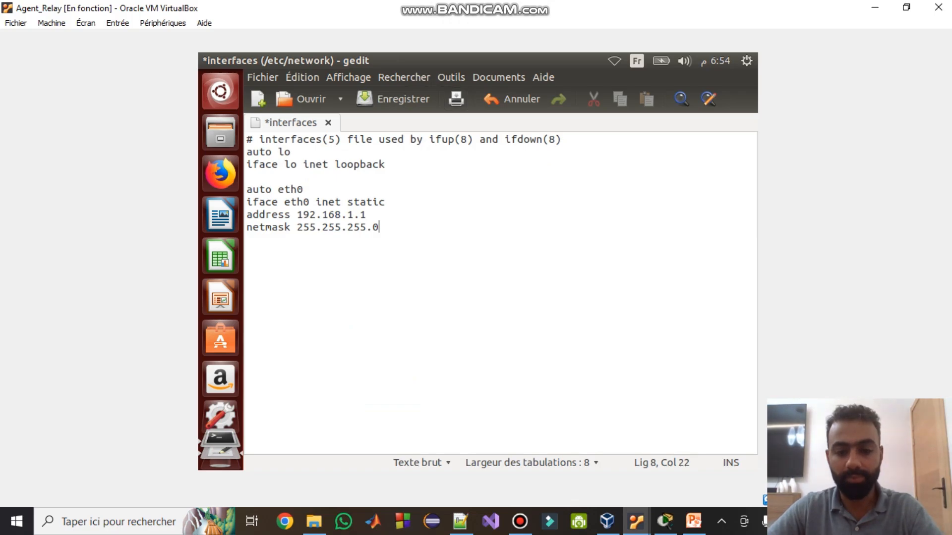
{"action": "left_click", "coordinate": [693, 521]}
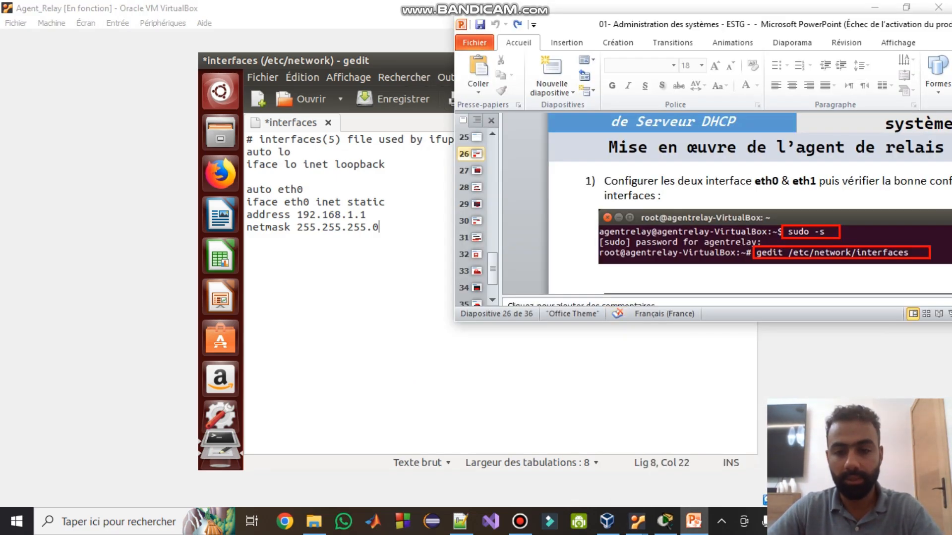
{"action": "left_click_drag", "start_coordinate": [627, 321], "coordinate": [634, 475]}
{"action": "scroll", "coordinate": [744, 278], "scroll_direction": "down", "scroll_amount": 2}
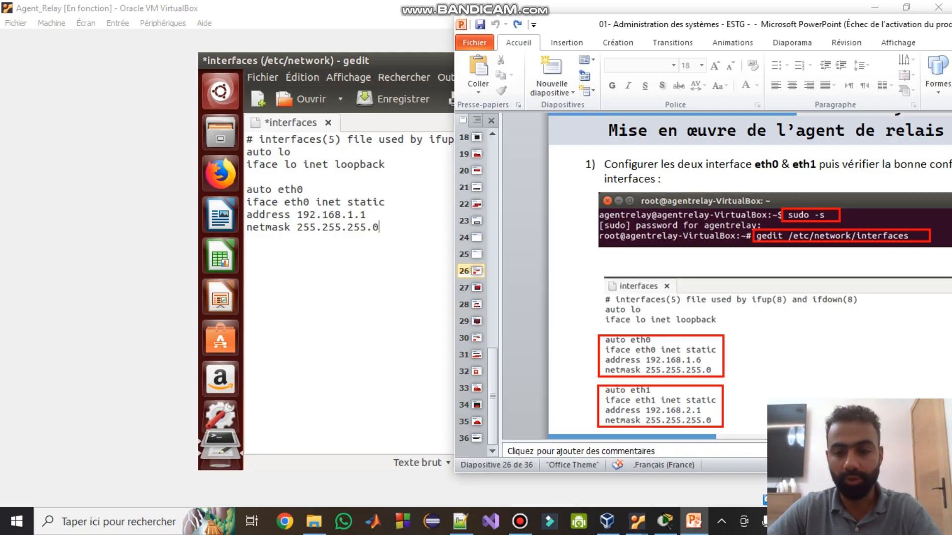
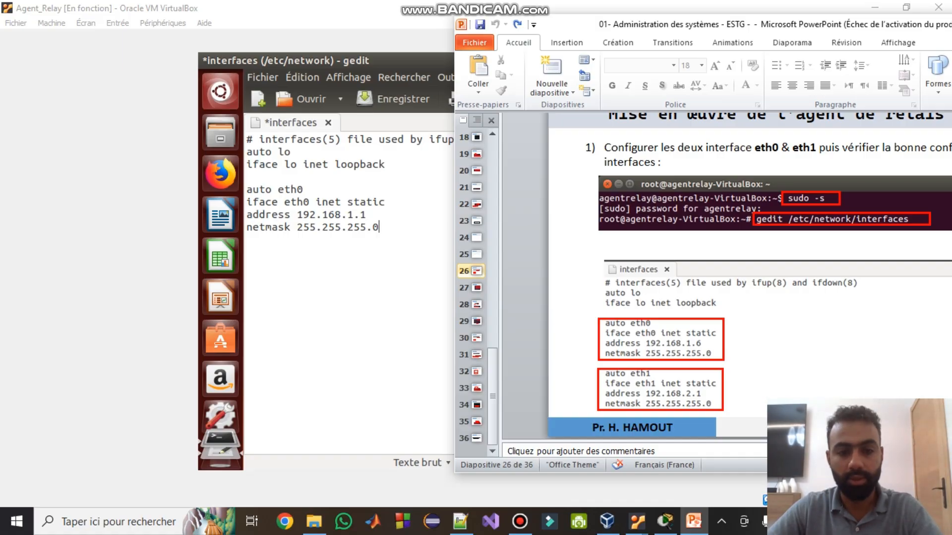
- Duplicate the eth0 stanza at the end of /etc/network/interfaces
{"action": "key", "text": "alt+Tab"}
{"action": "key", "text": "shift+Home"}
{"action": "key", "text": "shift+Up"}
{"action": "key", "text": "shift+Up"}
{"action": "key", "text": "shift+Up"}
{"action": "key", "text": "ctrl+c"}
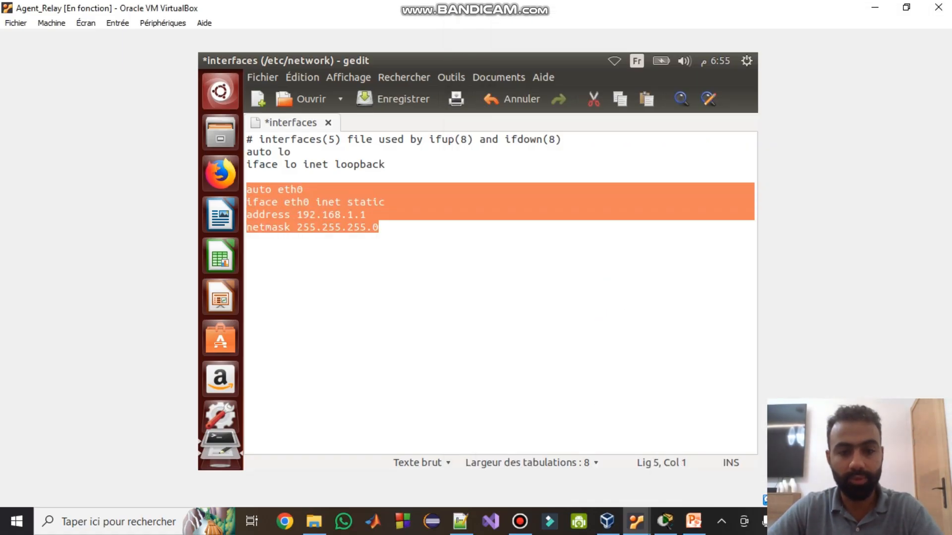
{"action": "key", "text": "ctrl+End"}
{"action": "key", "text": "Return"}
{"action": "key", "text": "Return"}
{"action": "key", "text": "ctrl+v"}
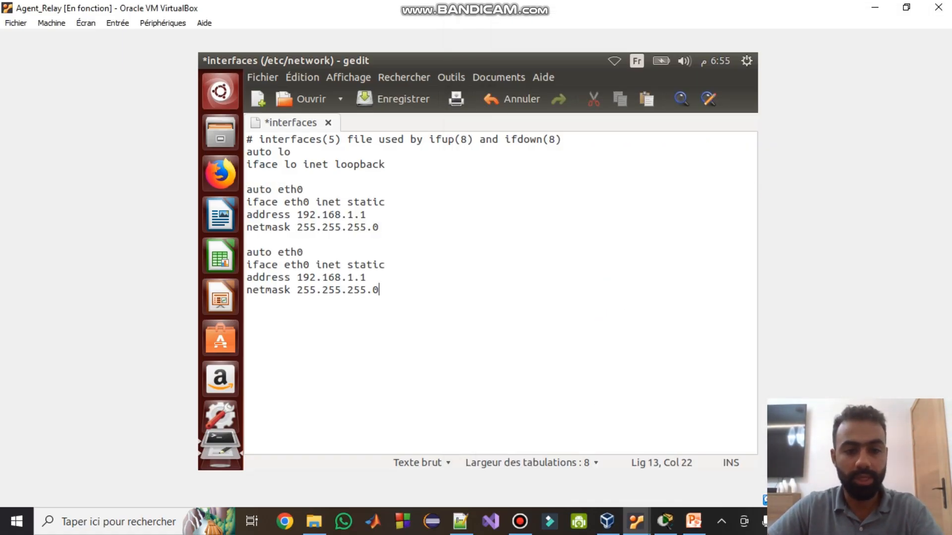
- Change the copy to auto eth1 with address 192.168.2.1 and save the file
{"action": "key", "text": "Up"}
{"action": "key", "text": "Up"}
{"action": "key", "text": "Up"}
{"action": "key", "text": "shift+Left"}
{"action": "type", "text": "1"}
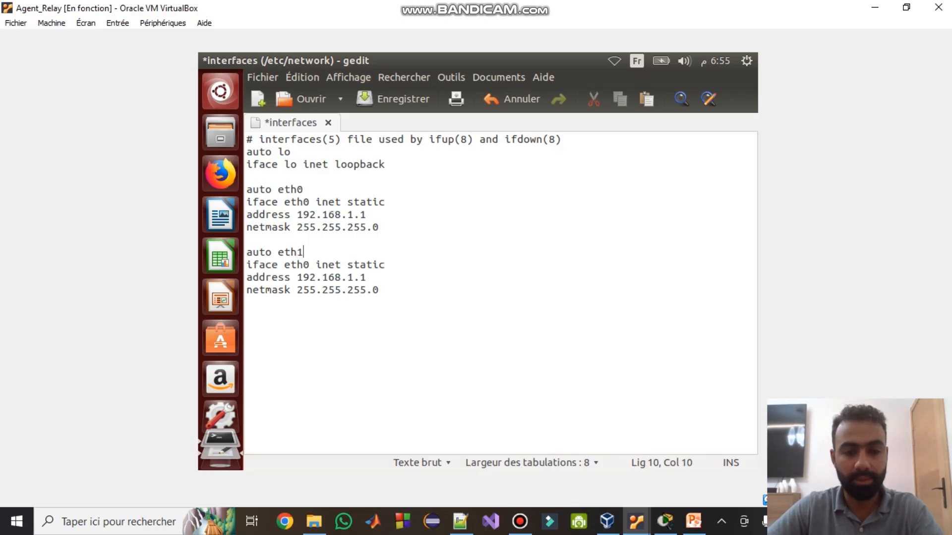
{"action": "left_click", "coordinate": [354, 278]}
{"action": "key", "text": "shift+Left"}
{"action": "type", "text": "2"}
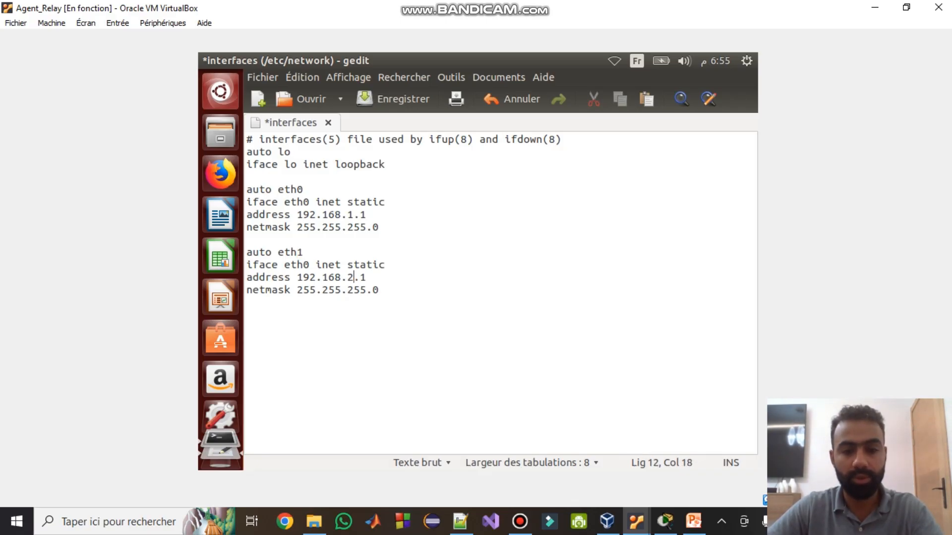
{"action": "key", "text": "Down"}
{"action": "key", "text": "End"}
{"action": "key", "text": "ctrl+s"}
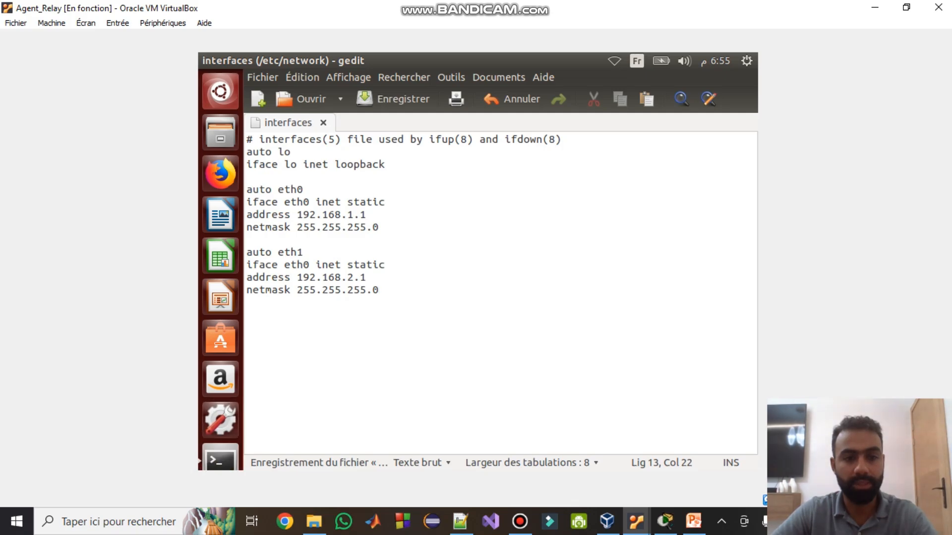
- Close gedit and bring up the interfaces with ifup eth0 eth1, then ifup eth0
{"action": "left_click", "coordinate": [207, 60]}
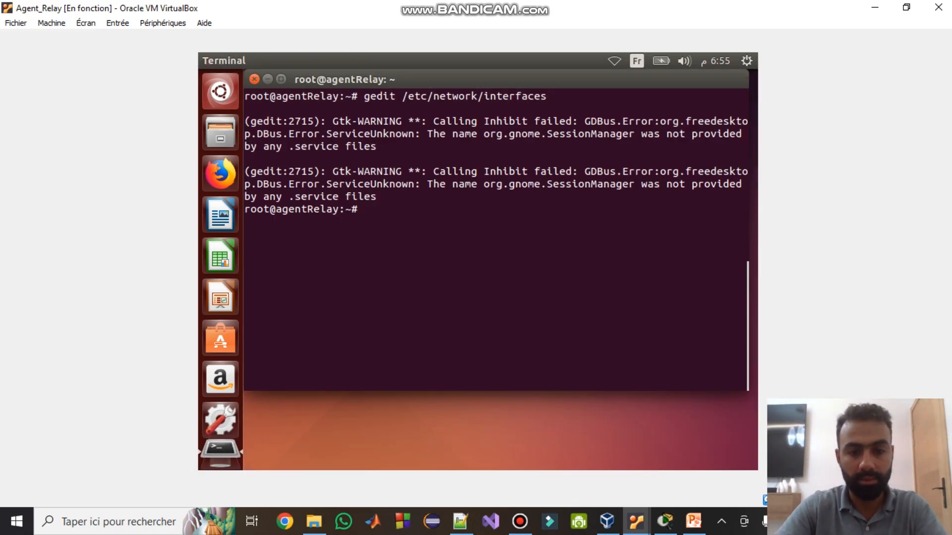
{"action": "type", "text": "if"}
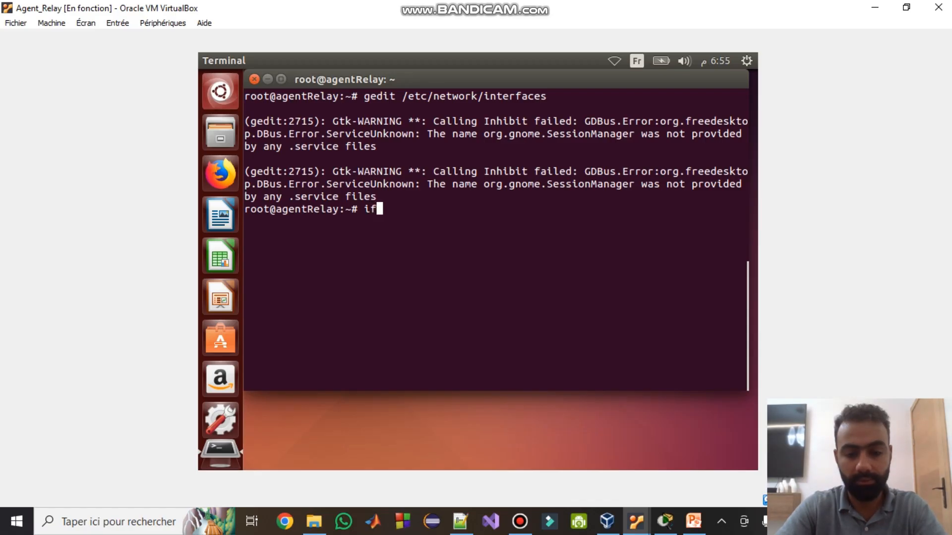
{"action": "type", "text": "up "}
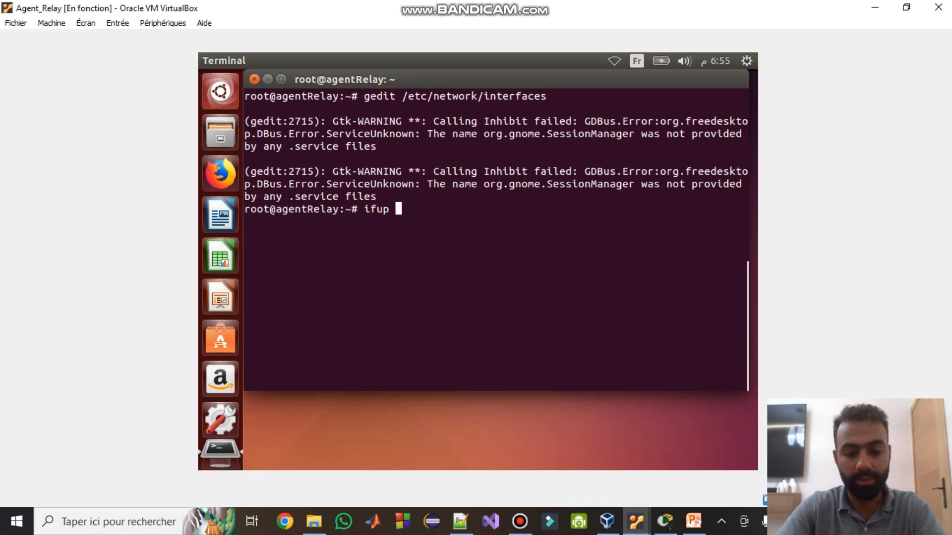
{"action": "type", "text": "eth0 eth"}
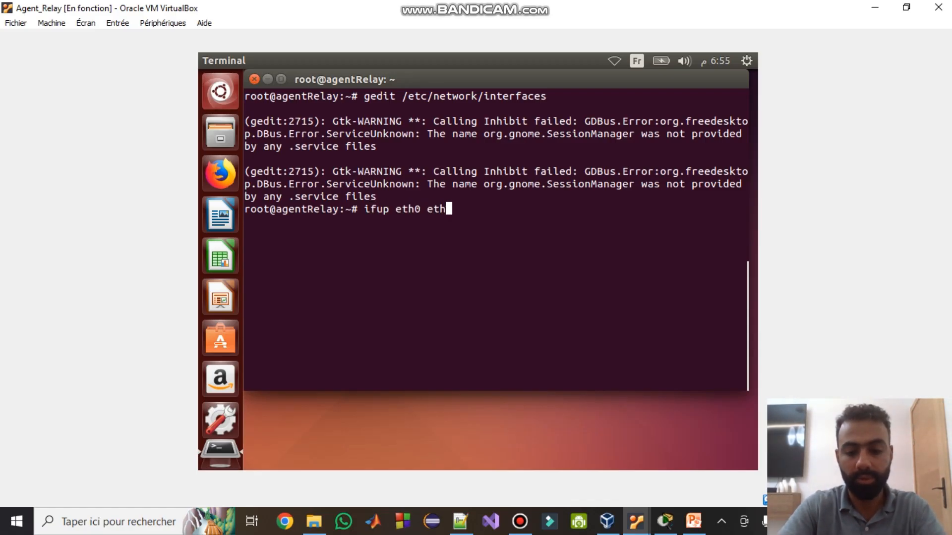
{"action": "type", "text": "1"}
{"action": "key", "text": "Return"}
{"action": "key", "text": "Up"}
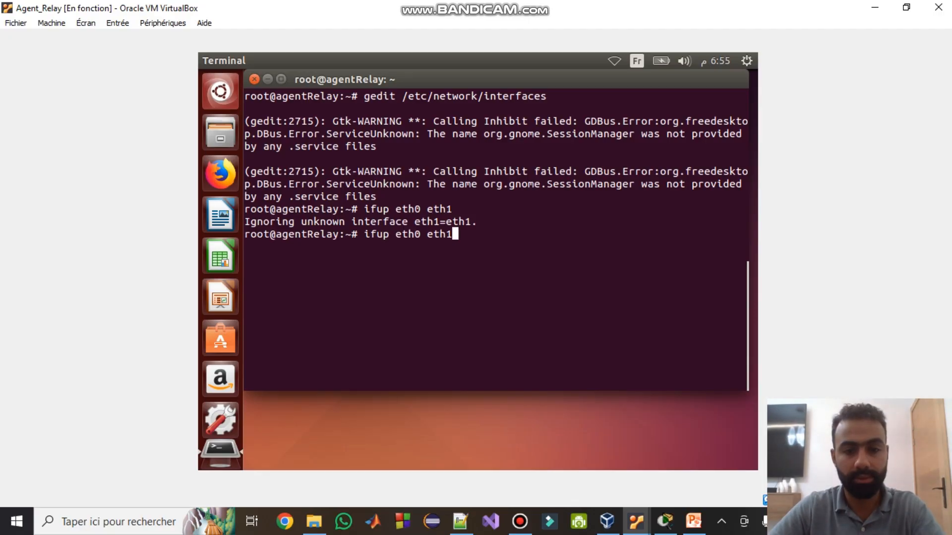
{"action": "key", "text": "BackSpace"}
{"action": "key", "text": "BackSpace"}
{"action": "key", "text": "BackSpace"}
{"action": "key", "text": "BackSpace"}
{"action": "key", "text": "BackSpace"}
{"action": "key", "text": "Return"}
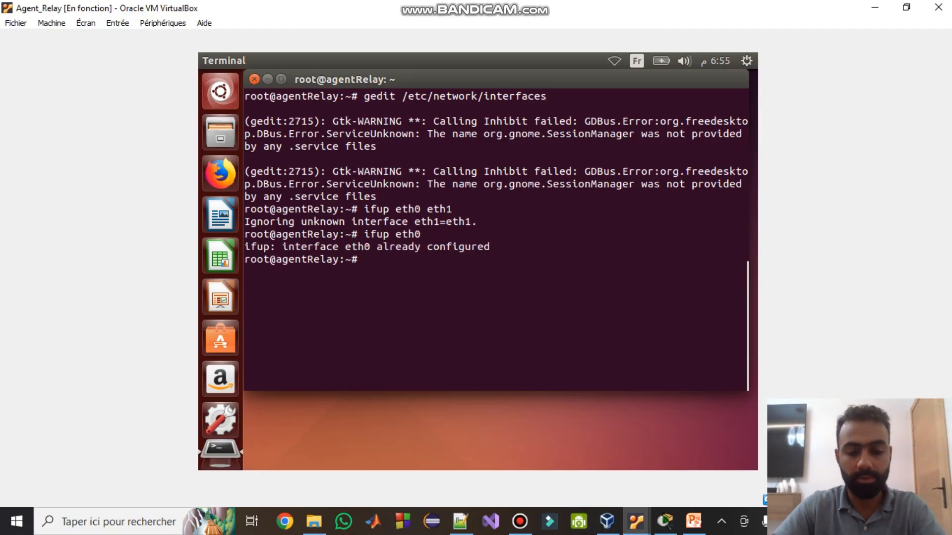
- Take eth0 and eth1 down with ifdown, then bring each back up with ifup
{"action": "type", "text": "ifdown "}
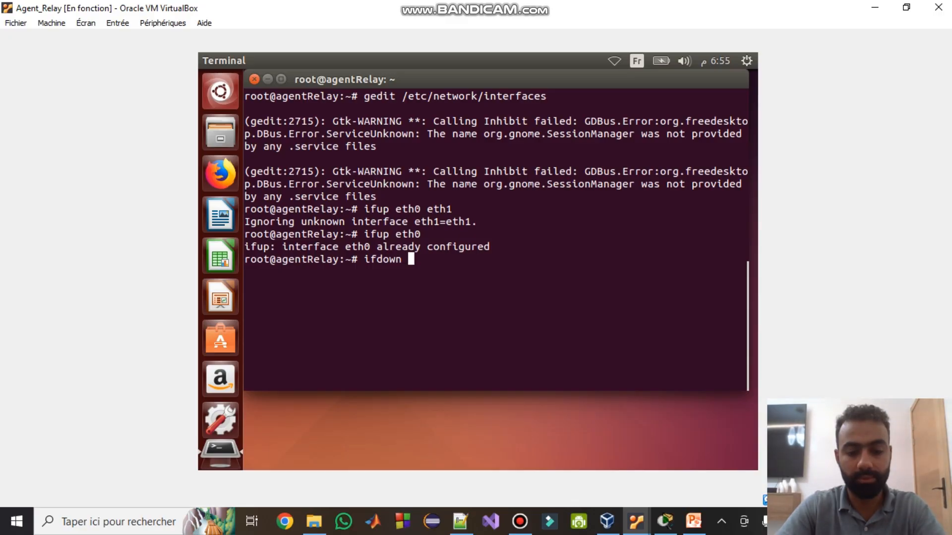
{"action": "type", "text": "eth0"}
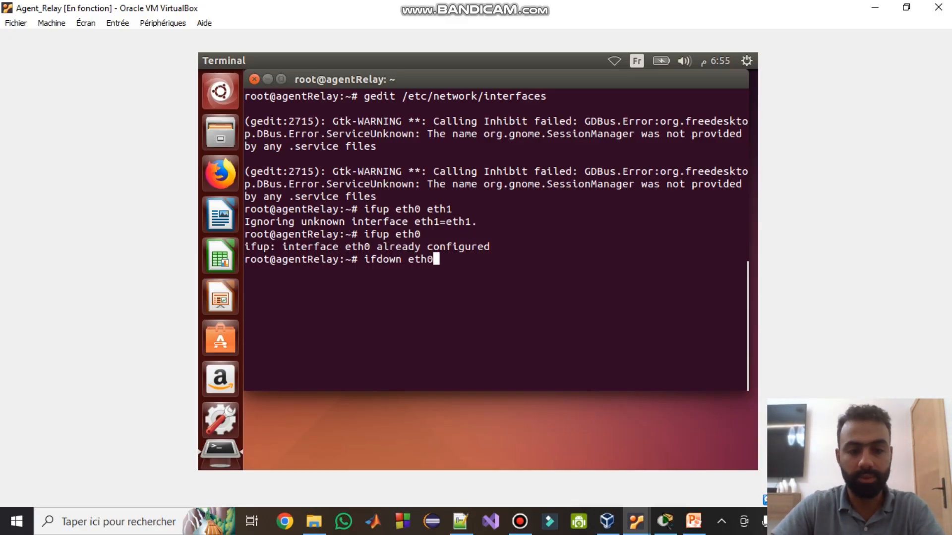
{"action": "key", "text": "Return"}
{"action": "type", "text": "ifdown eth1"}
{"action": "key", "text": "Return"}
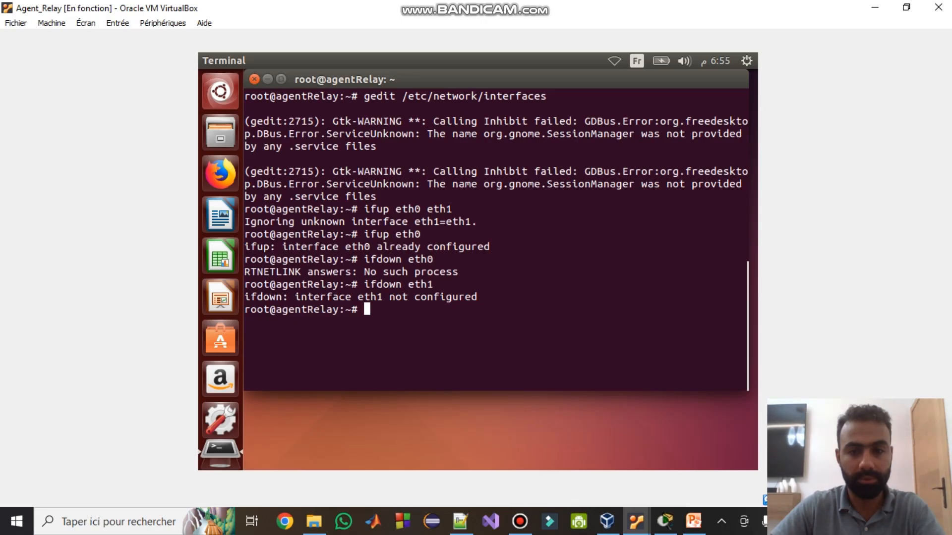
{"action": "key", "text": "Up"}
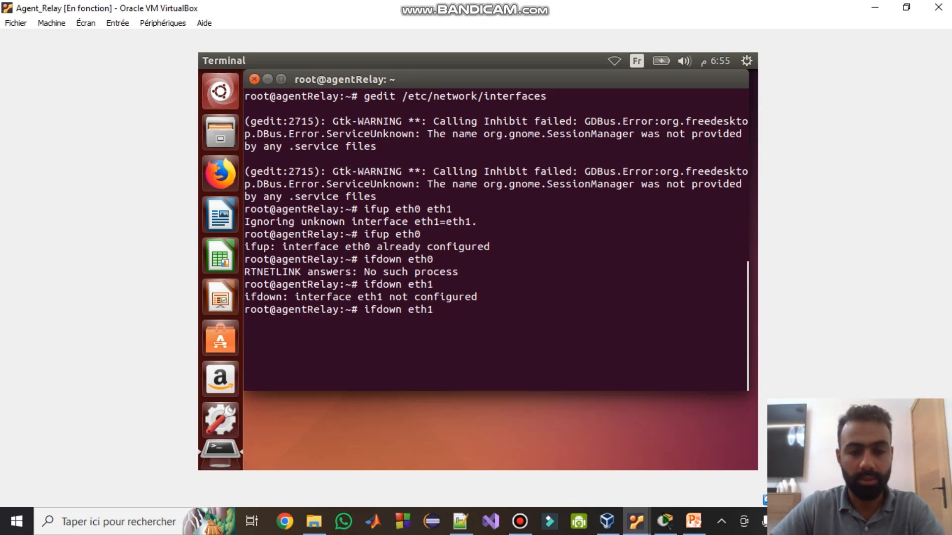
{"action": "key", "text": "Up"}
{"action": "key", "text": "Return"}
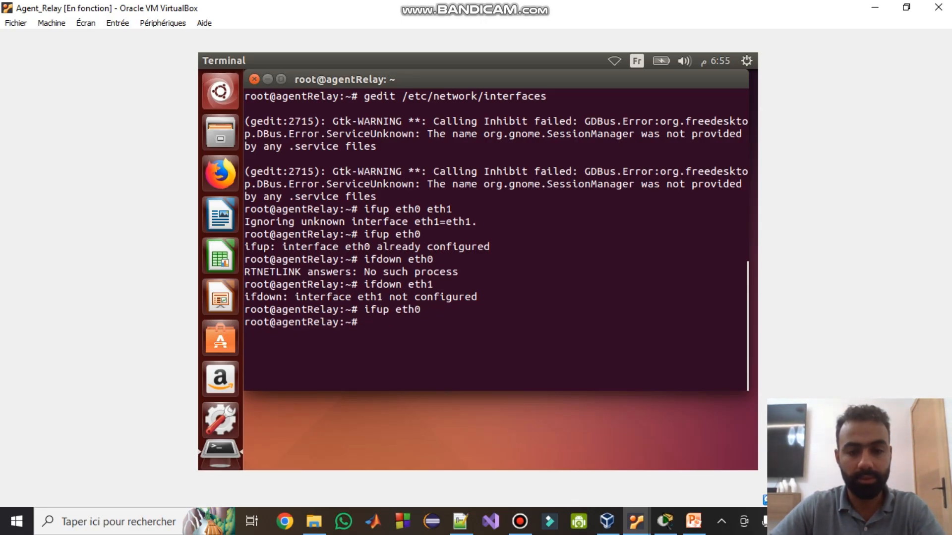
{"action": "key", "text": "Up"}
{"action": "key", "text": "BackSpace"}
{"action": "type", "text": "1"}
{"action": "key", "text": "Return"}
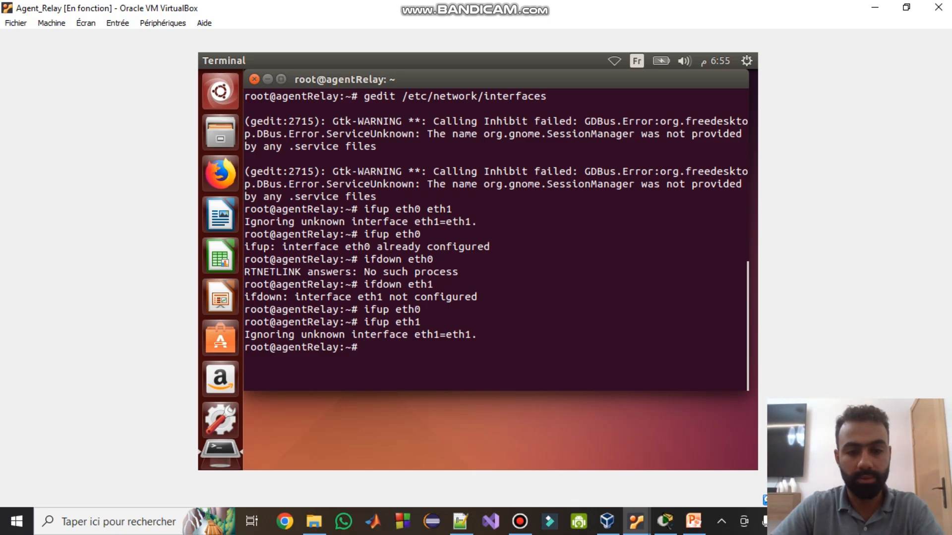
- Run ifconfig and review eth0 at 192.168.1.1 and eth1 without IPv4
{"action": "type", "text": "ifconfig od"}
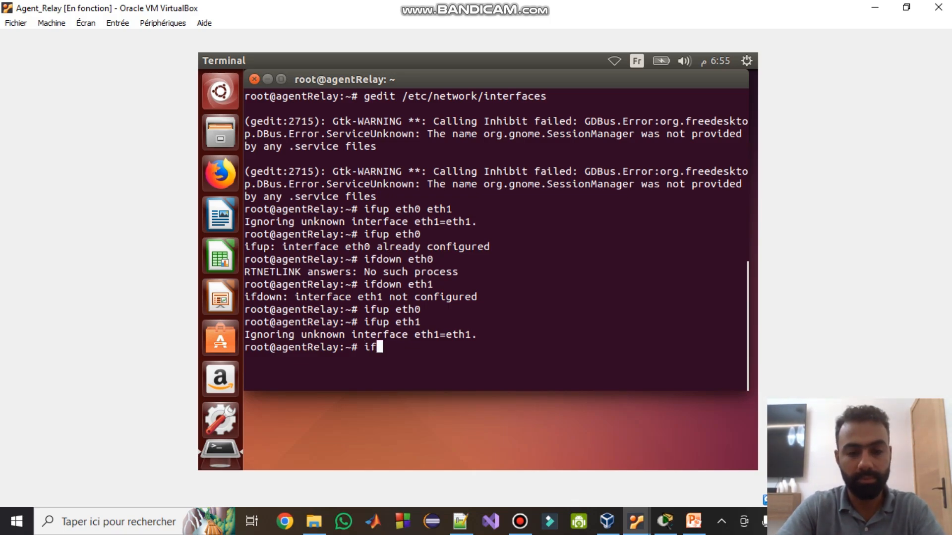
{"action": "key", "text": "BackSpace"}
{"action": "key", "text": "BackSpace"}
{"action": "key", "text": "Return"}
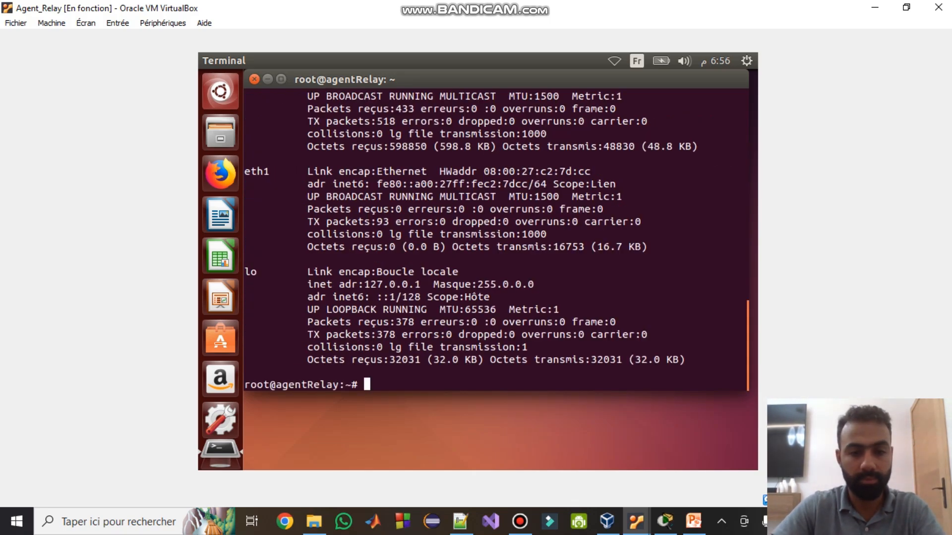
{"action": "scroll", "coordinate": [496, 238], "scroll_direction": "up", "scroll_amount": 2}
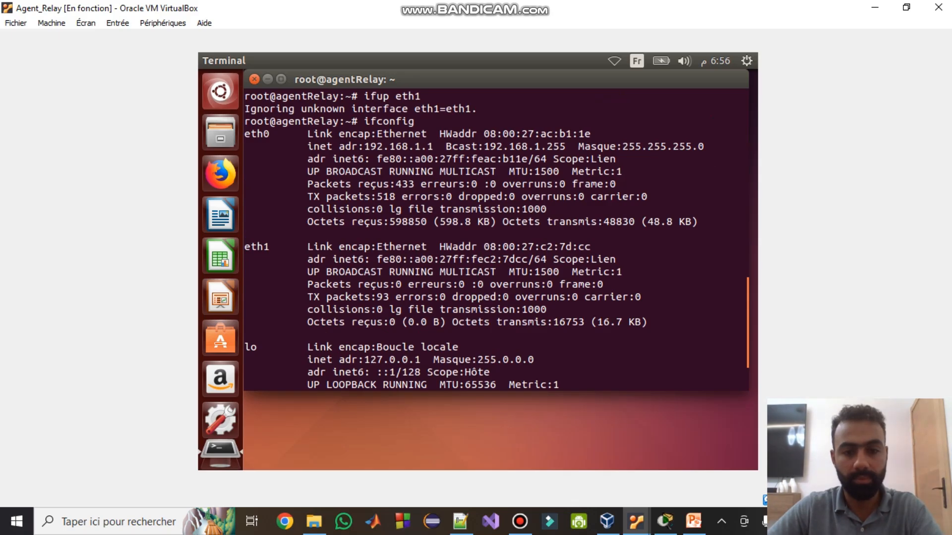
{"action": "scroll", "coordinate": [496, 241], "scroll_direction": "up", "scroll_amount": 1}
{"action": "scroll", "coordinate": [495, 241], "scroll_direction": "down", "scroll_amount": 1}
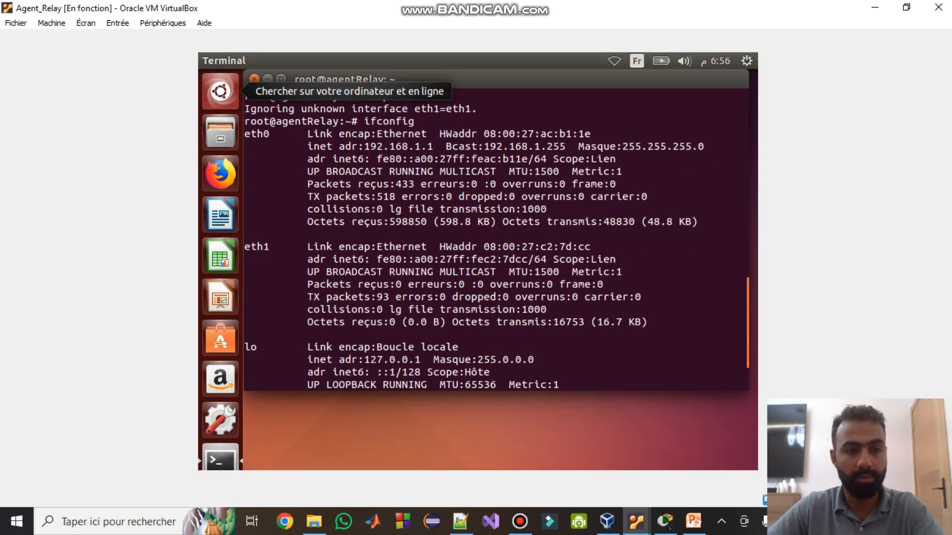
{"action": "left_click", "coordinate": [163, 23]}
{"action": "mouse_move", "coordinate": [174, 70]}
{"action": "left_click", "coordinate": [374, 70]}
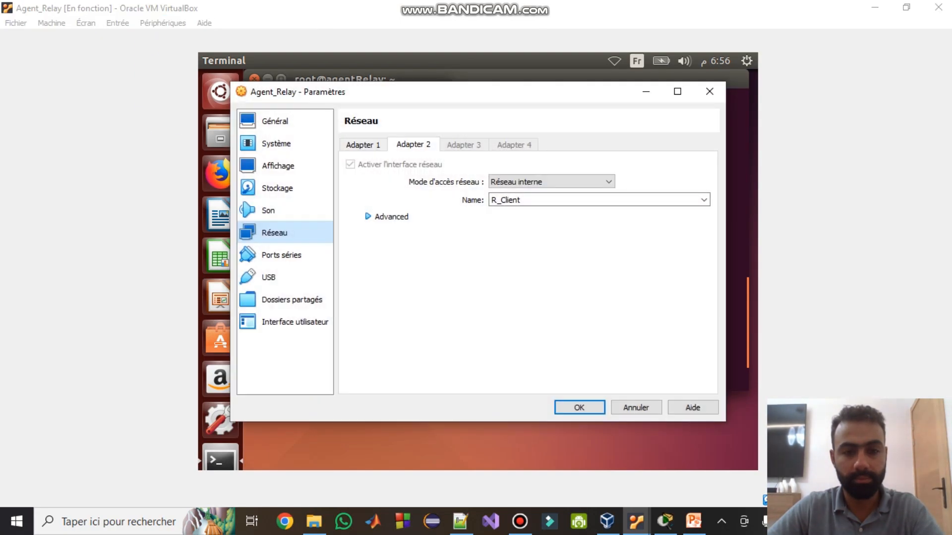
{"action": "left_click", "coordinate": [363, 145]}
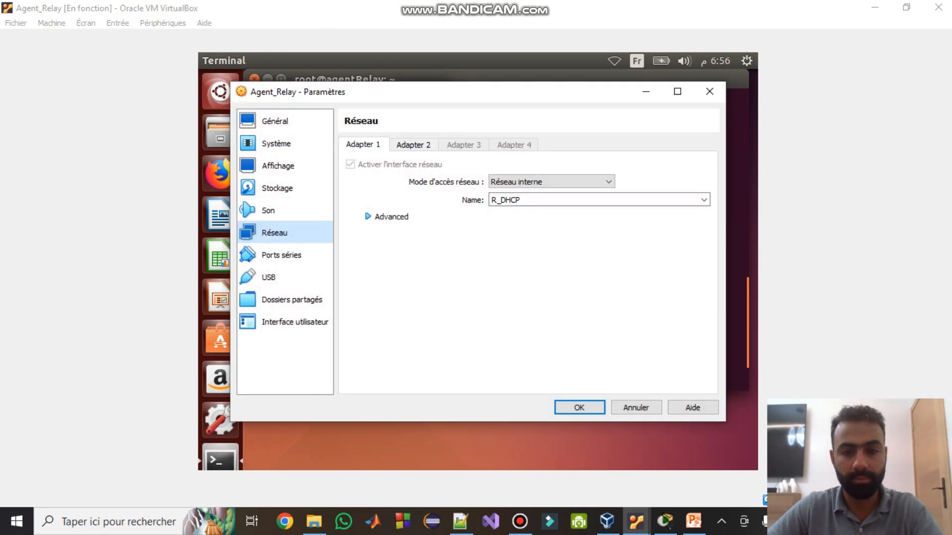
{"action": "left_click", "coordinate": [414, 145]}
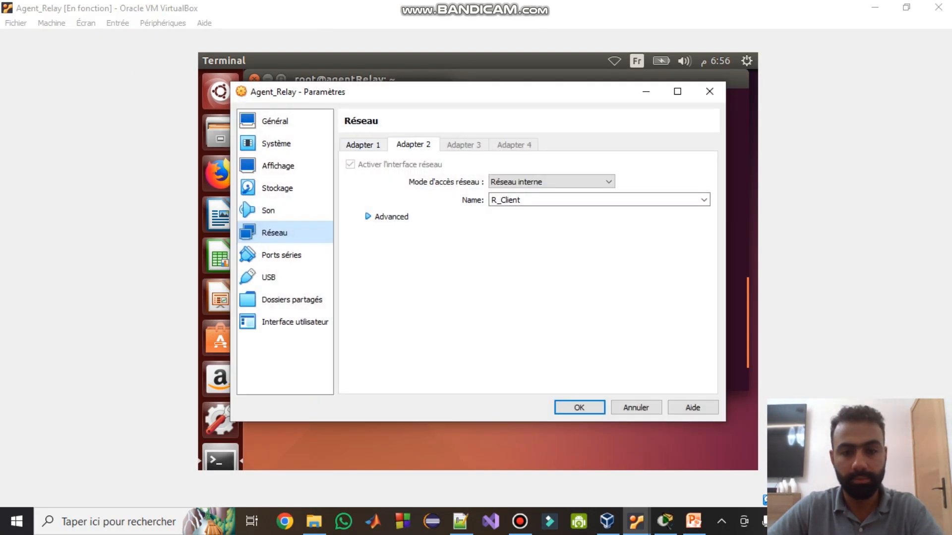
{"action": "left_click", "coordinate": [386, 217]}
{"action": "left_click", "coordinate": [363, 144]}
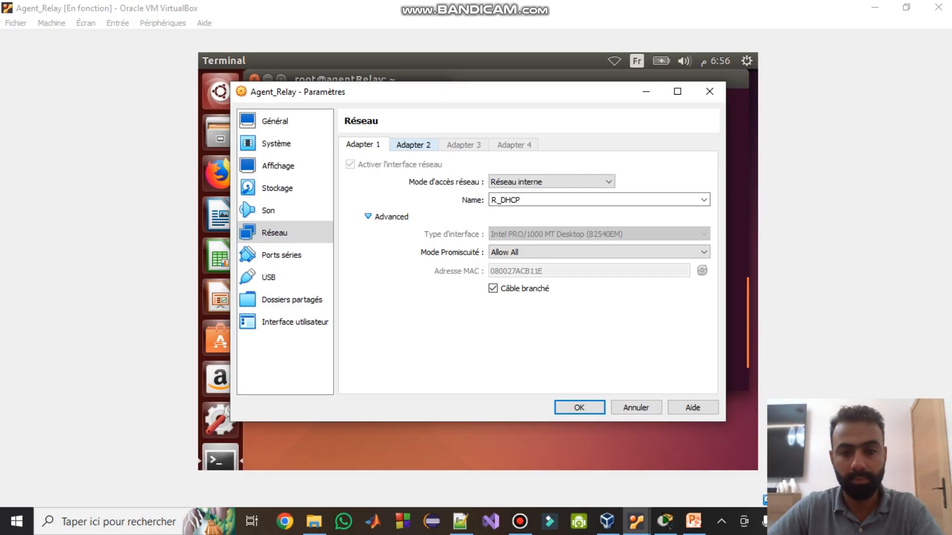
{"action": "left_click", "coordinate": [413, 145]}
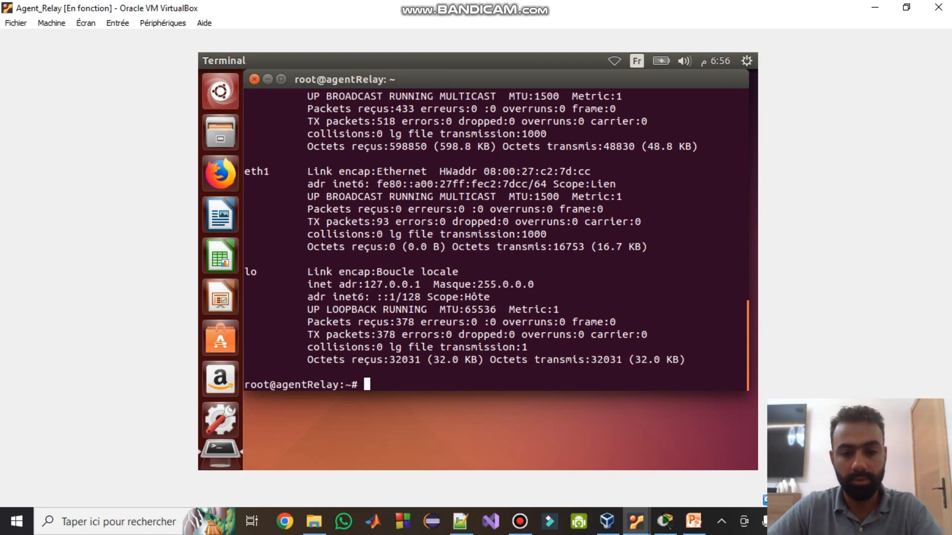
- Correct the second stanza's 'iface eth0' to 'iface eth1' in the interfaces file and save
{"action": "type", "text": "ifconfig"}
{"action": "key", "text": "Up"}
{"action": "key", "text": "Up"}
{"action": "key", "text": "Up"}
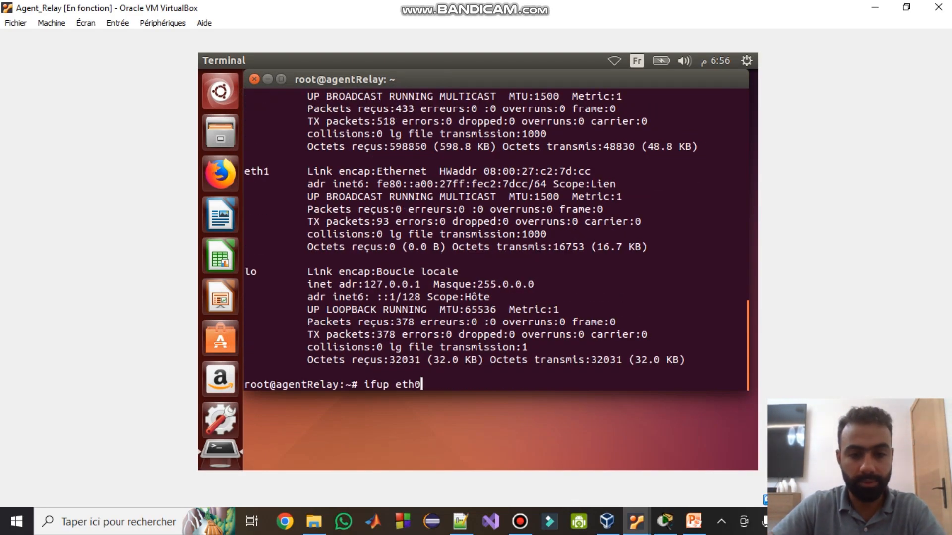
{"action": "key", "text": "Up"}
{"action": "key", "text": "Up"}
{"action": "key", "text": "Up"}
{"action": "key", "text": "Return"}
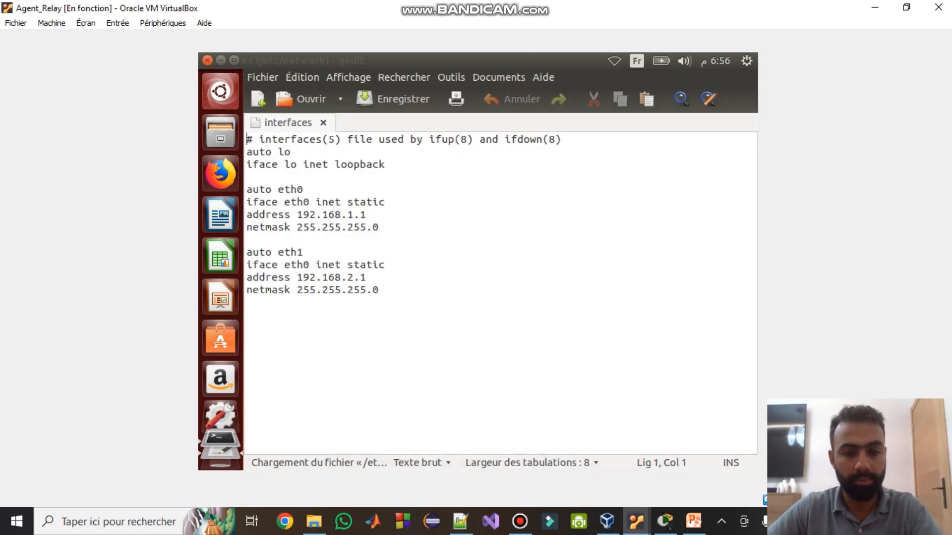
{"action": "left_click", "coordinate": [304, 264]}
{"action": "key", "text": "Delete"}
{"action": "type", "text": "1"}
{"action": "key", "text": "ctrl+s"}
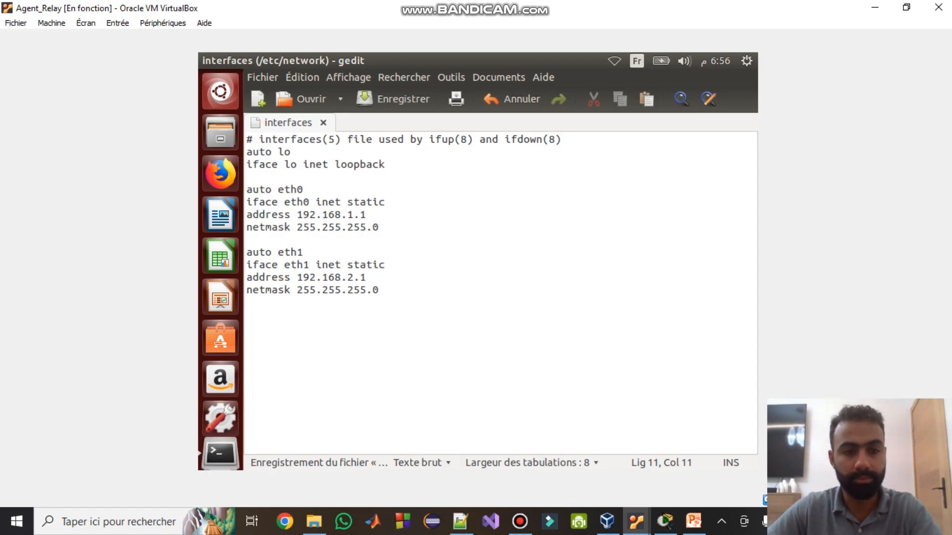
{"action": "left_click", "coordinate": [207, 61]}
- Restart eth1 with ifdown eth1 followed by ifup eth1
{"action": "key", "text": "Up"}
{"action": "key", "text": "Up"}
{"action": "key", "text": "Up"}
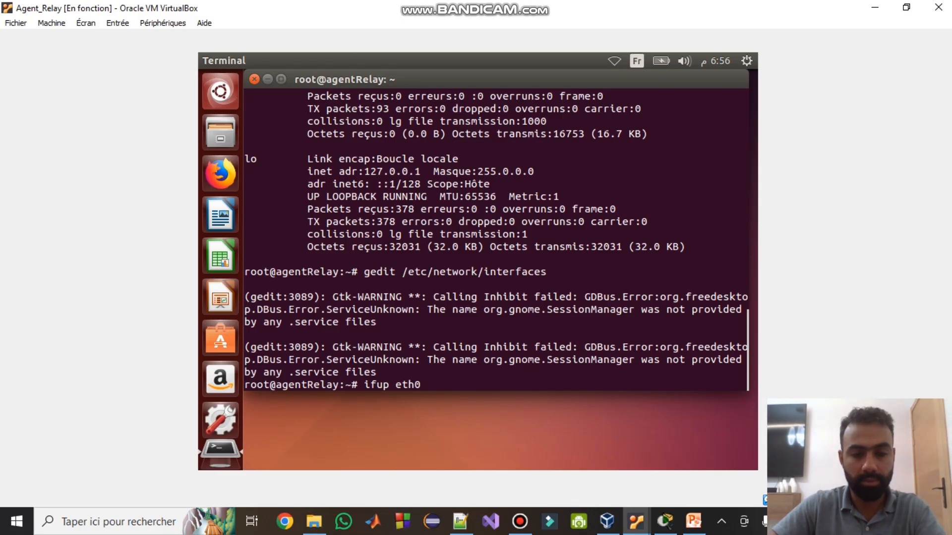
{"action": "key", "text": "Up"}
{"action": "key", "text": "BackSpace"}
{"action": "type", "text": "1"}
{"action": "key", "text": "Return"}
{"action": "key", "text": "Return"}
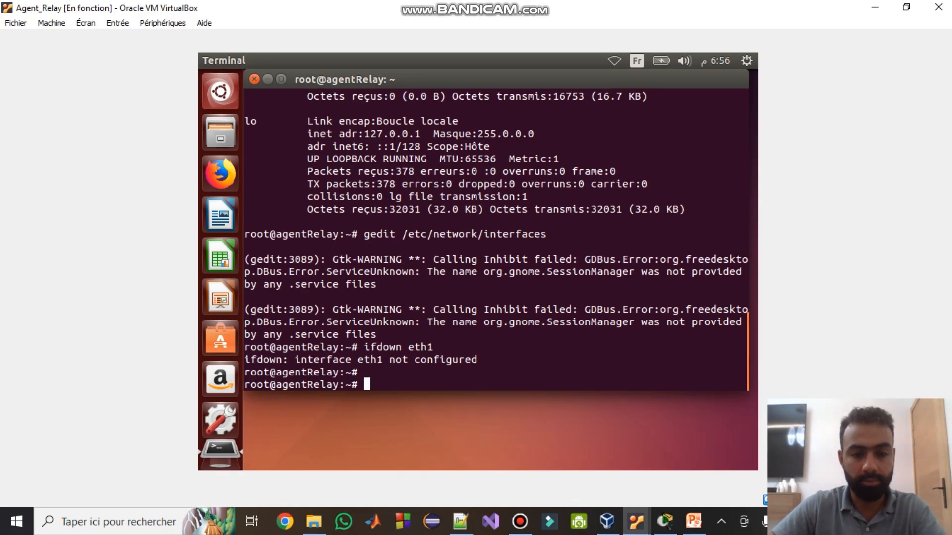
{"action": "key", "text": "Up"}
{"action": "key", "text": "Up"}
{"action": "key", "text": "Up"}
{"action": "key", "text": "Up"}
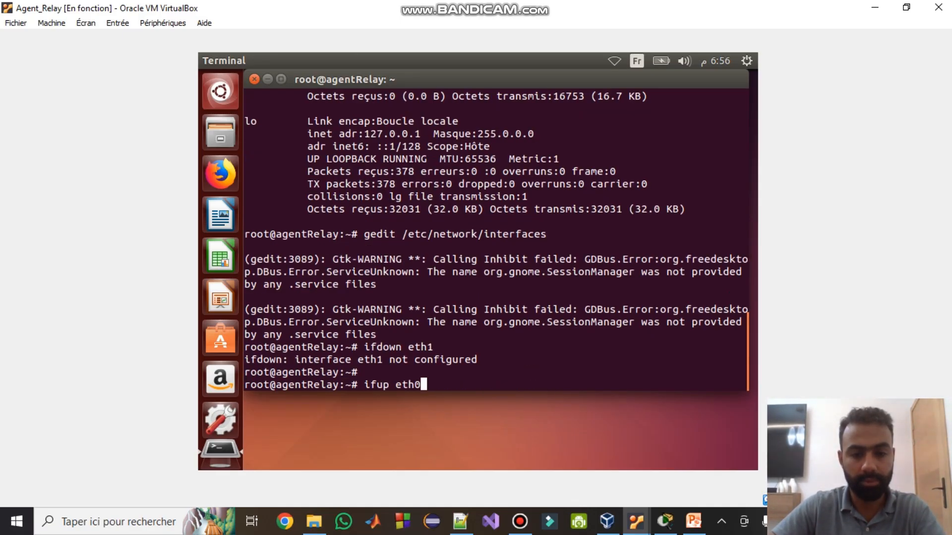
{"action": "key", "text": "BackSpace"}
{"action": "type", "text": "1"}
{"action": "key", "text": "Return"}
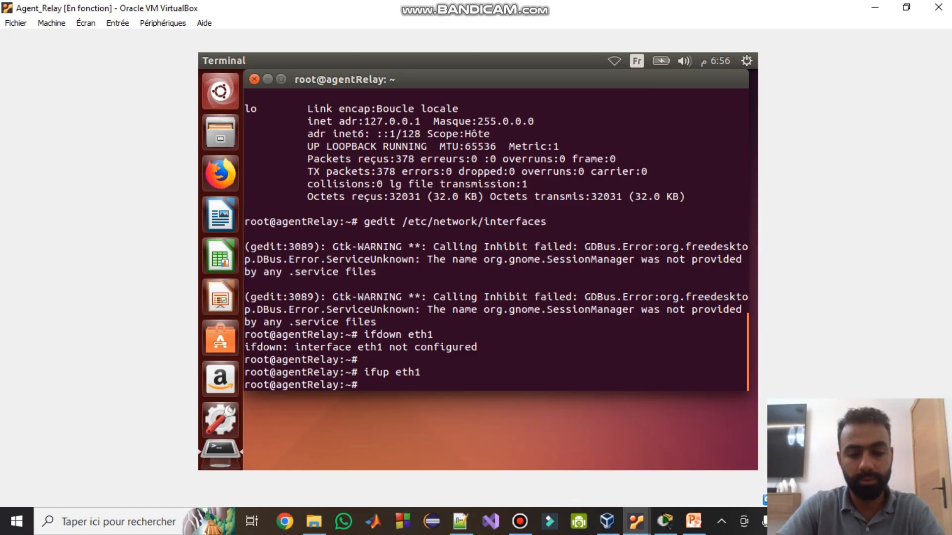
- Clear the terminal and run ifconfig, confirming eth0 at 192.168.1.1 and eth1 at 192.168.2.1
{"action": "key", "text": "ctrl+l"}
{"action": "type", "text": "ifconfig"}
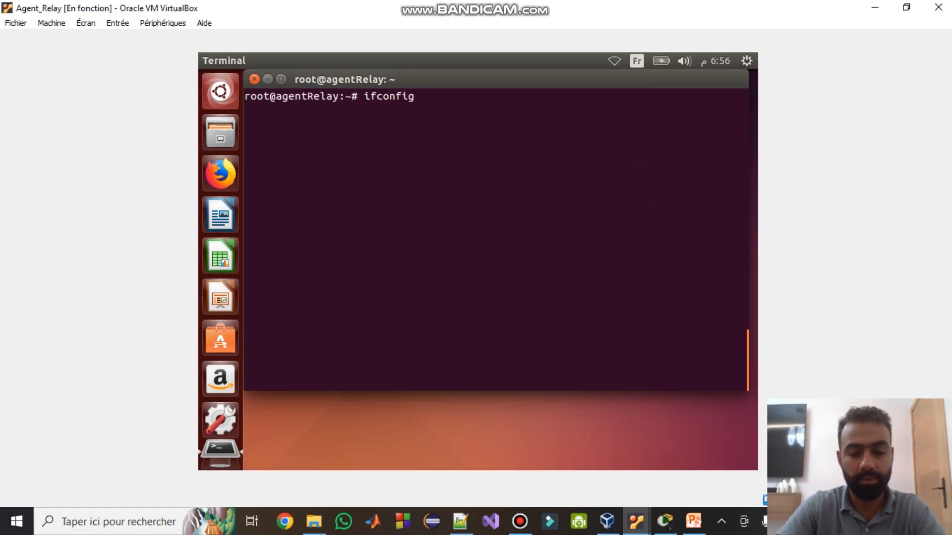
{"action": "key", "text": "Return"}
{"action": "scroll", "coordinate": [495, 237], "scroll_direction": "up", "scroll_amount": 2}
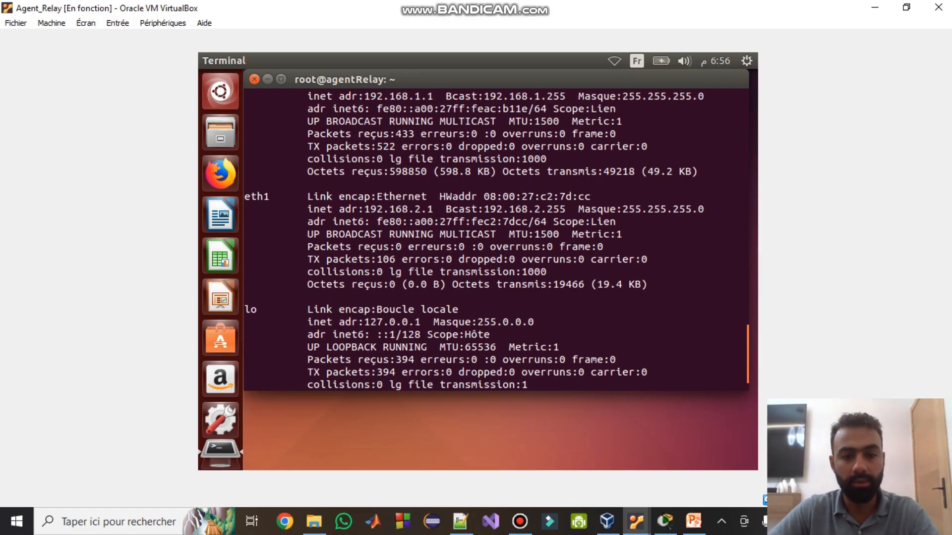
{"action": "scroll", "coordinate": [495, 237], "scroll_direction": "up", "scroll_amount": 1}
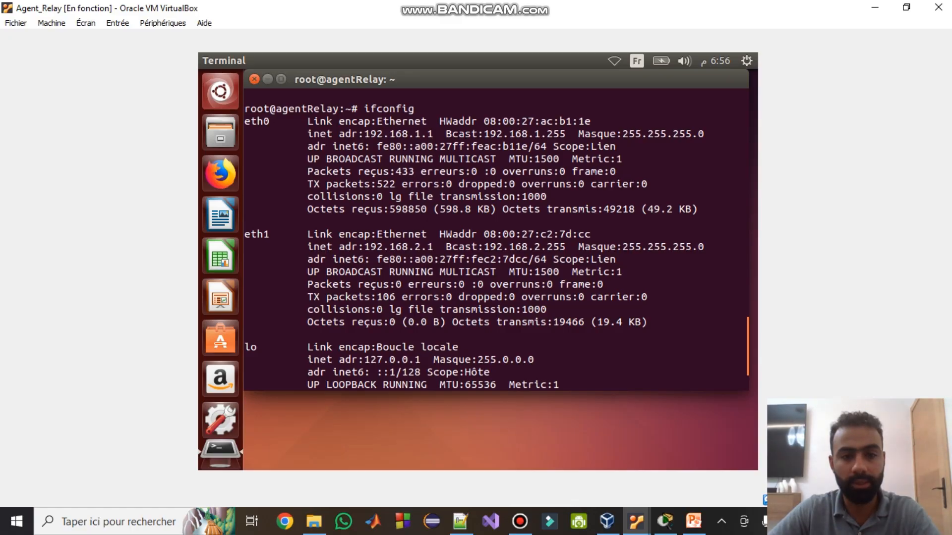
{"action": "left_click_drag", "start_coordinate": [389, 134], "coordinate": [426, 134]}
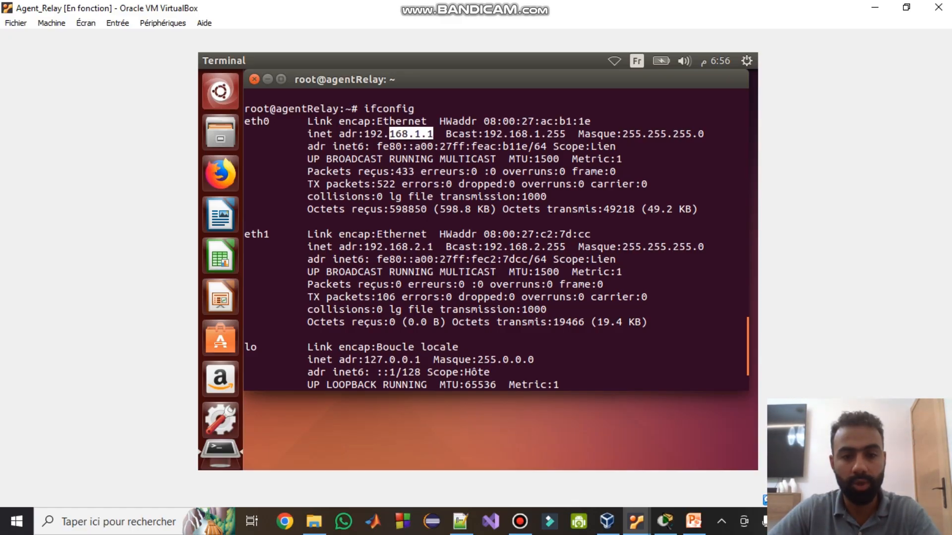
{"action": "left_click_drag", "start_coordinate": [395, 246], "coordinate": [432, 246]}
{"action": "left_click", "coordinate": [433, 247]}
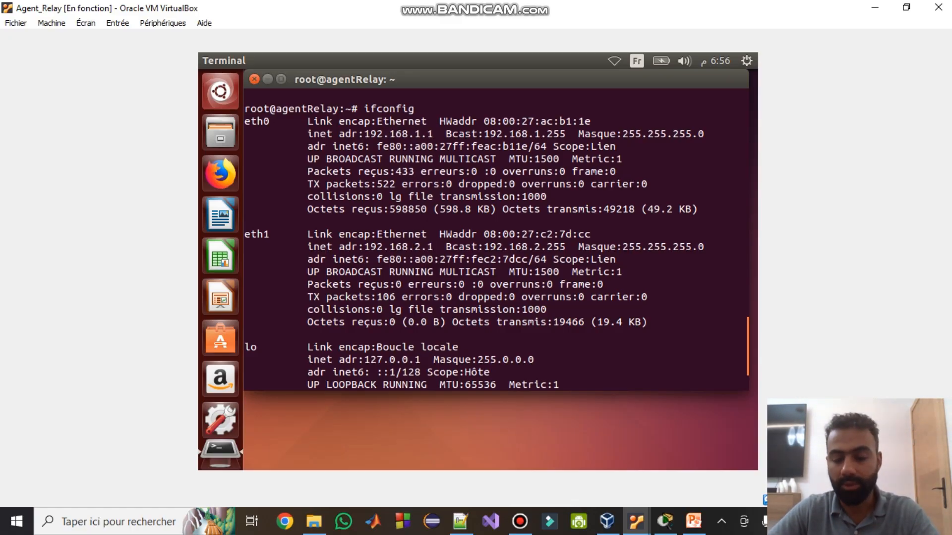
{"action": "left_click", "coordinate": [693, 522]}
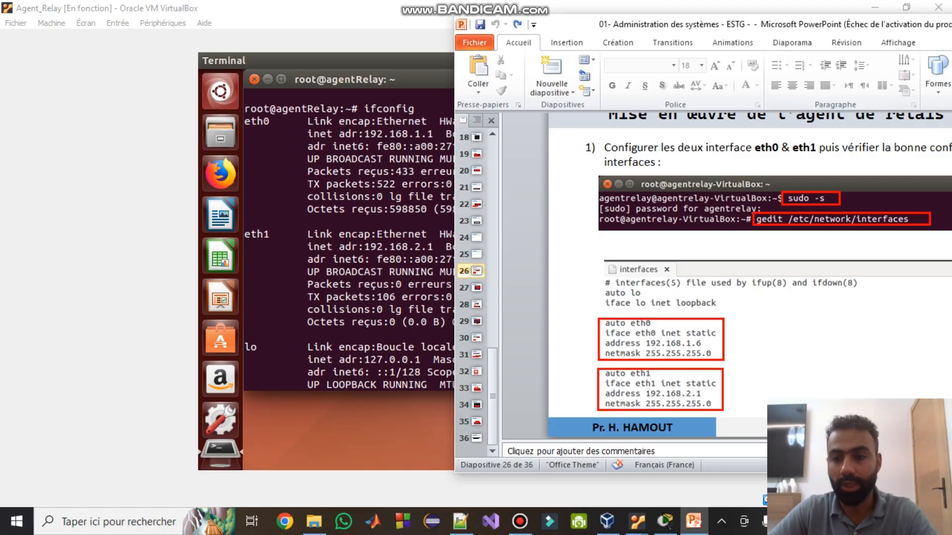
- Maximise PowerPoint, advance to slide 28 on ip_forward in sysctl.conf, then return to Agent_Relay
{"action": "key", "text": "super+Up"}
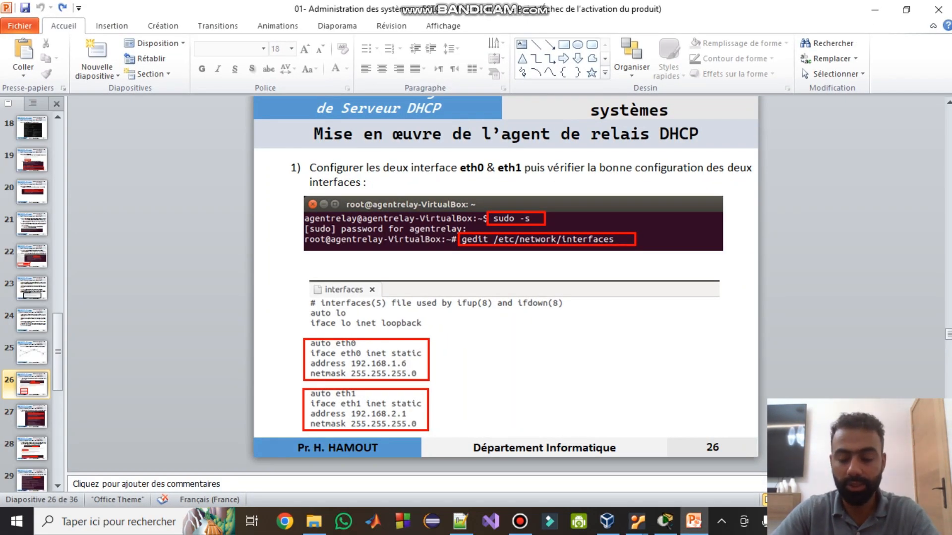
{"action": "key", "text": "Down"}
{"action": "key", "text": "Down"}
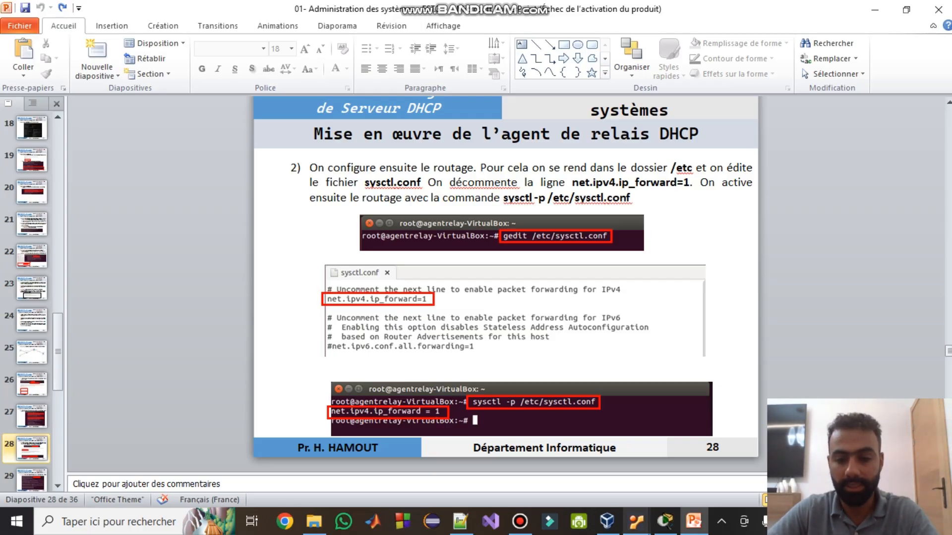
{"action": "left_click", "coordinate": [636, 521]}
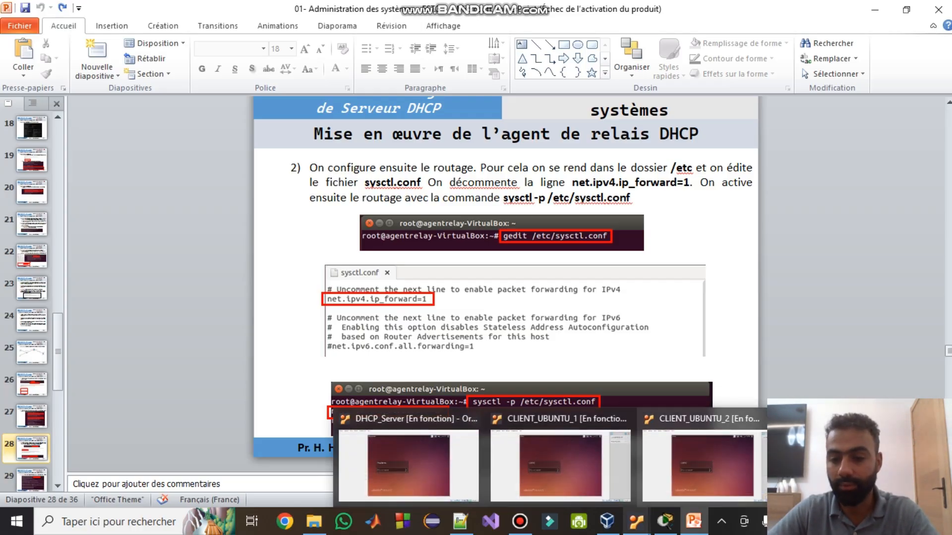
{"action": "left_click", "coordinate": [868, 455]}
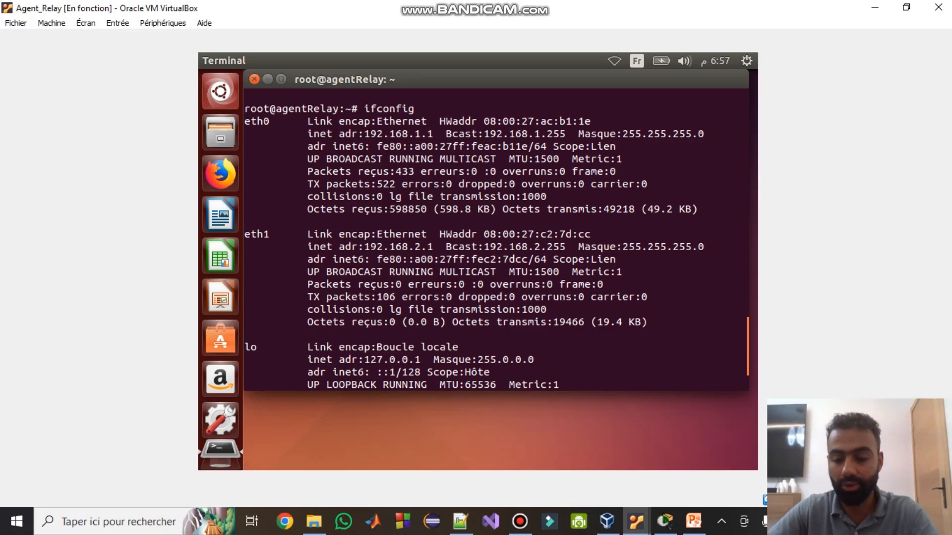
- Clear the terminal and run 'gedit /etc/sysctl.conf' to open the file
{"action": "key", "text": "Return"}
{"action": "type", "text": "clear"}
{"action": "key", "text": "Return"}
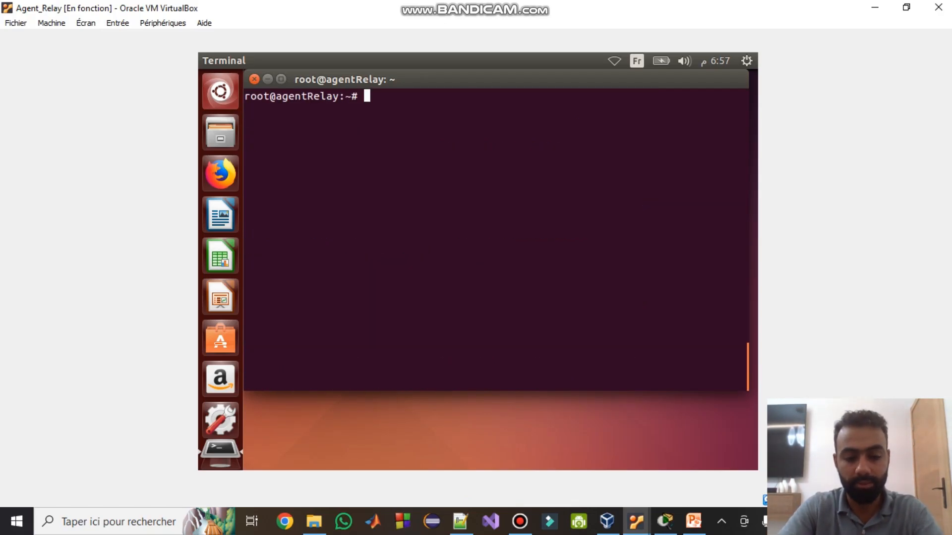
{"action": "type", "text": "gedit "}
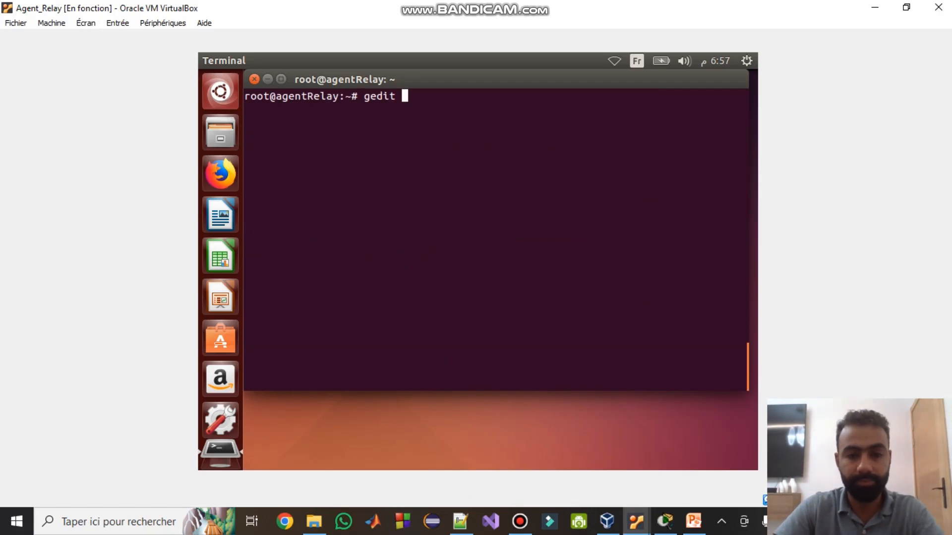
{"action": "type", "text": "/etc/sysctl."}
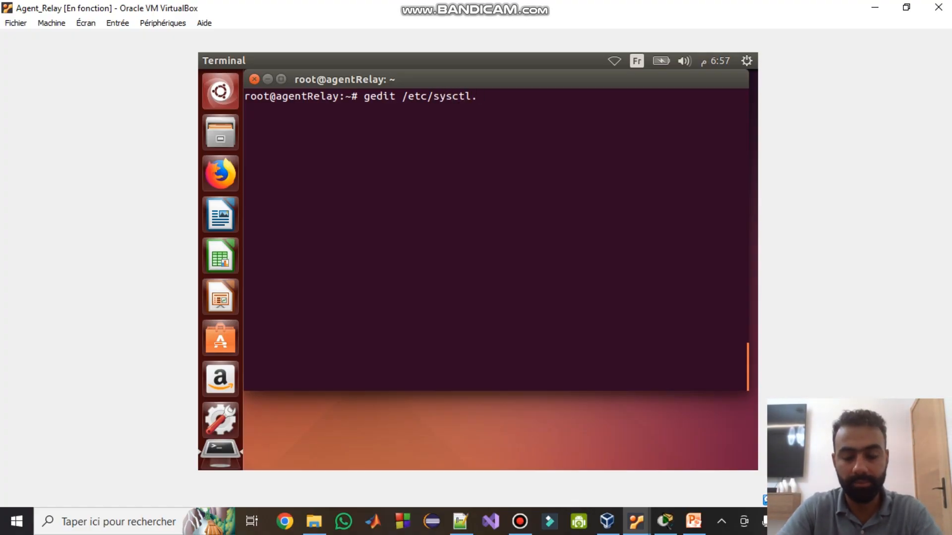
{"action": "key", "text": "BackSpace"}
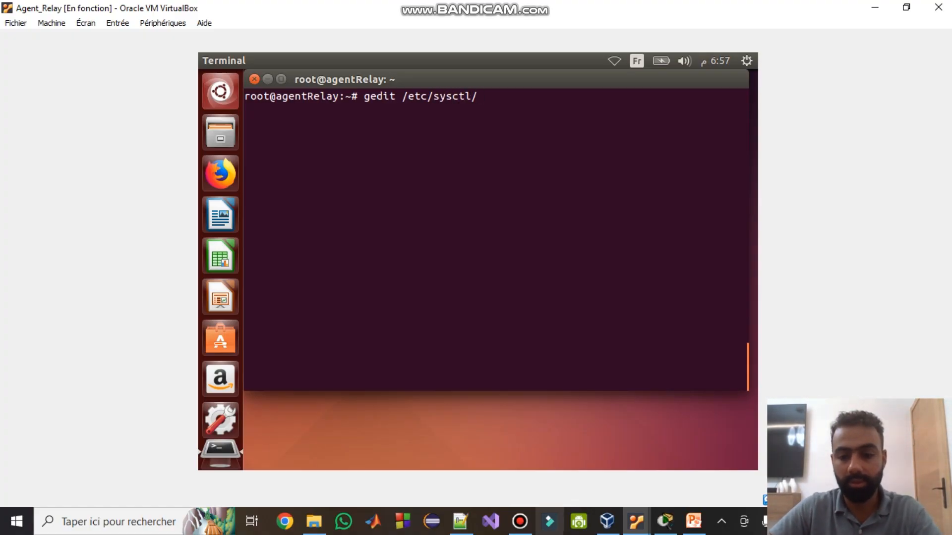
{"action": "key", "text": "BackSpace"}
{"action": "type", "text": "."}
{"action": "key", "text": "Tab"}
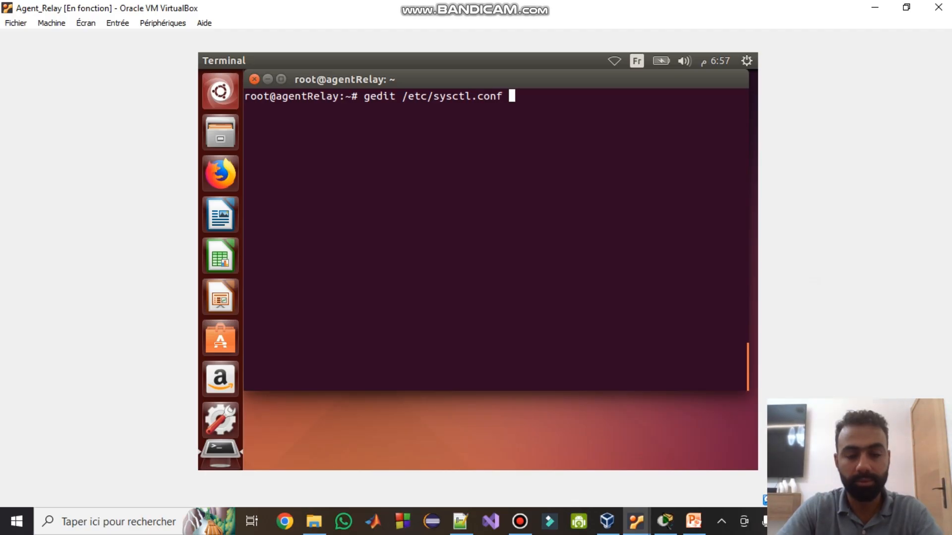
{"action": "key", "text": "Return"}
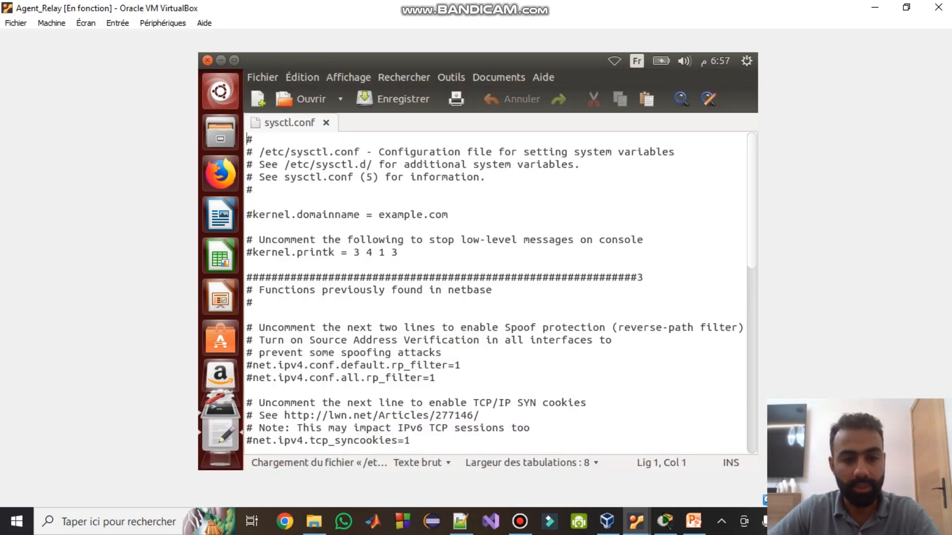
- Uncomment the net.ipv4.ip_forward=1 line in sysctl.conf and save
{"action": "scroll", "coordinate": [496, 292], "scroll_direction": "down", "scroll_amount": 3}
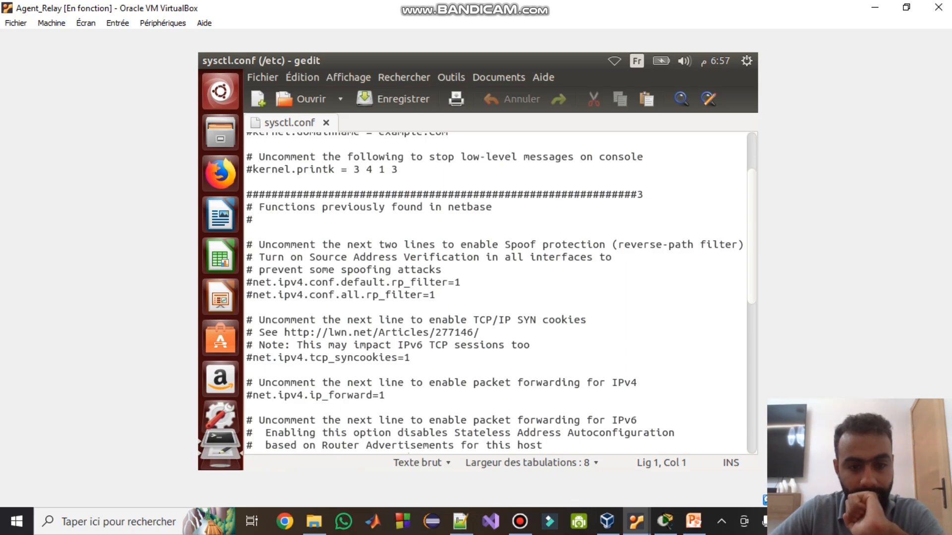
{"action": "scroll", "coordinate": [496, 293], "scroll_direction": "down", "scroll_amount": 1}
{"action": "left_click", "coordinate": [248, 353]}
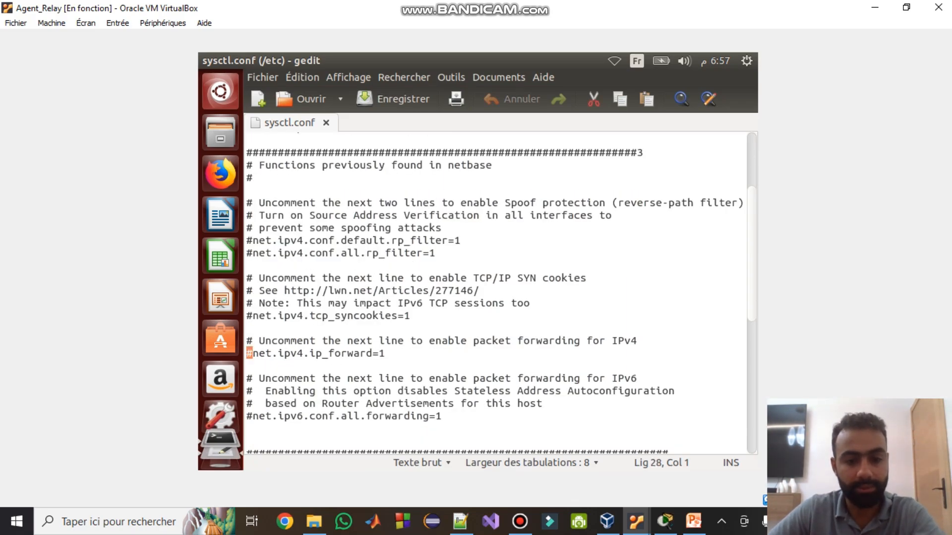
{"action": "key", "text": "Delete"}
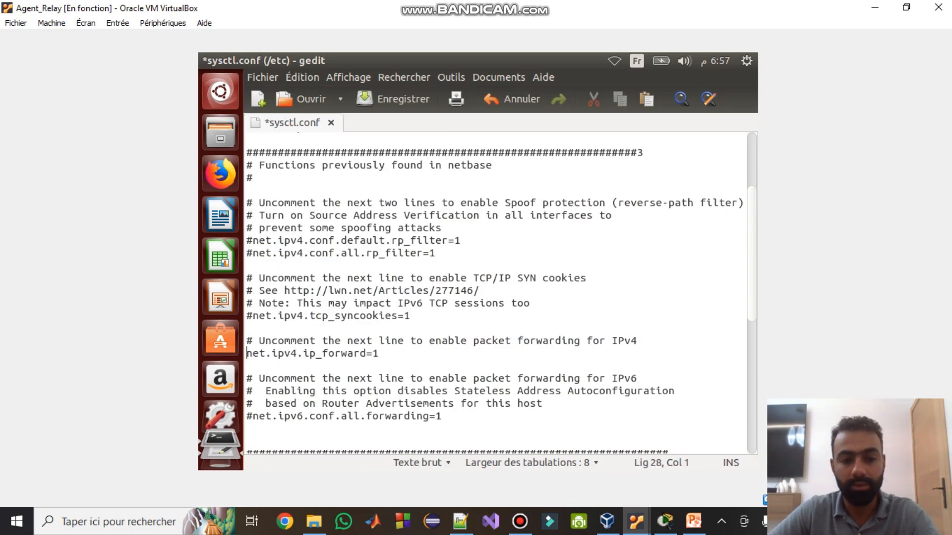
{"action": "key", "text": "ctrl+s"}
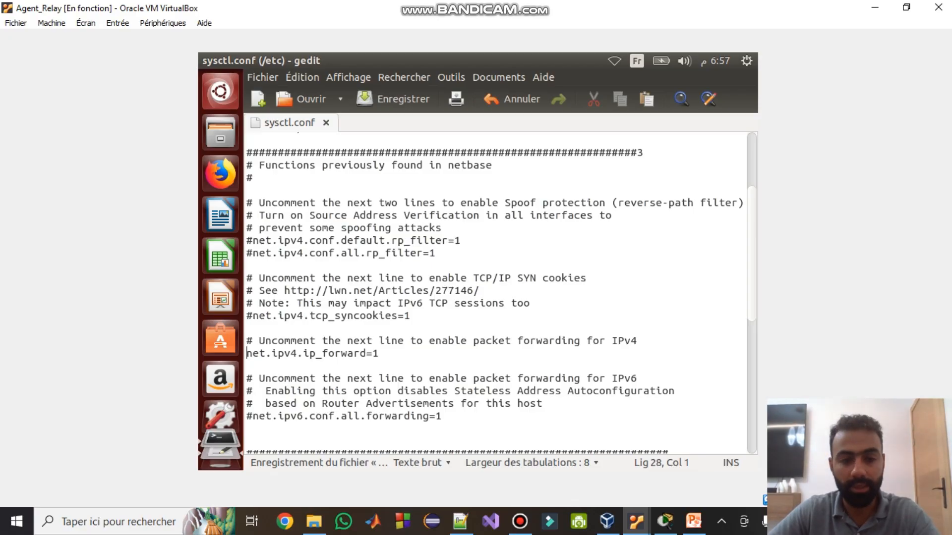
{"action": "key", "text": "End"}
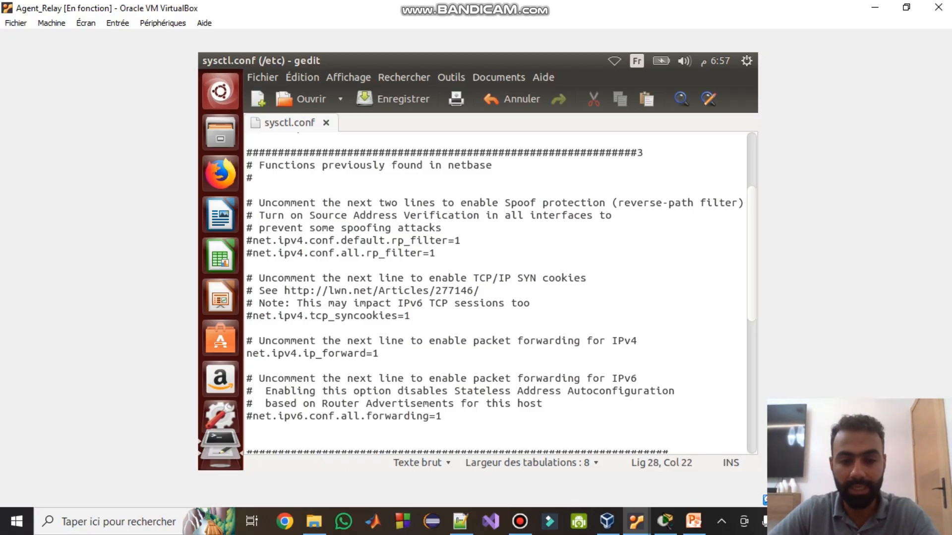
{"action": "key", "text": "shift+Left"}
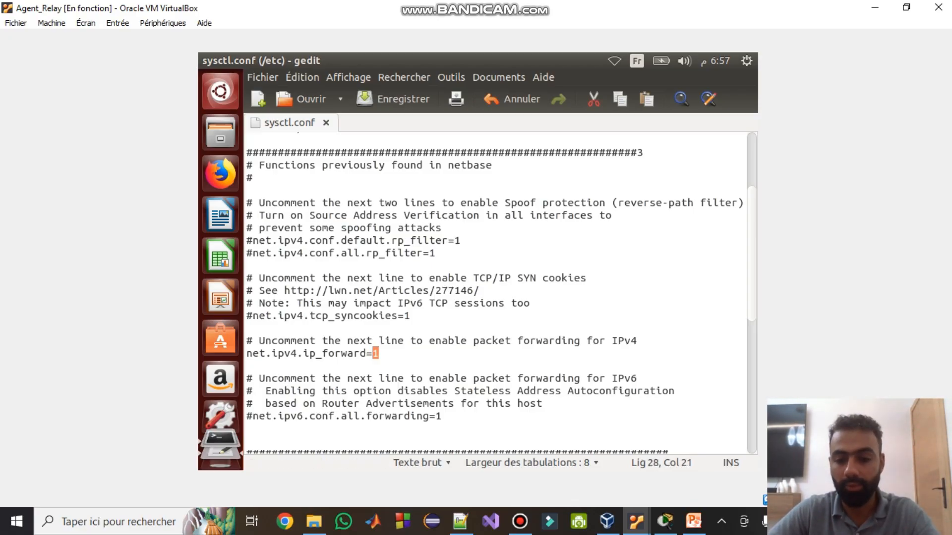
- Check Packet Tracer and the slides, re-save sysctl.conf on Agent_Relay, and close gedit
{"action": "left_click", "coordinate": [664, 521]}
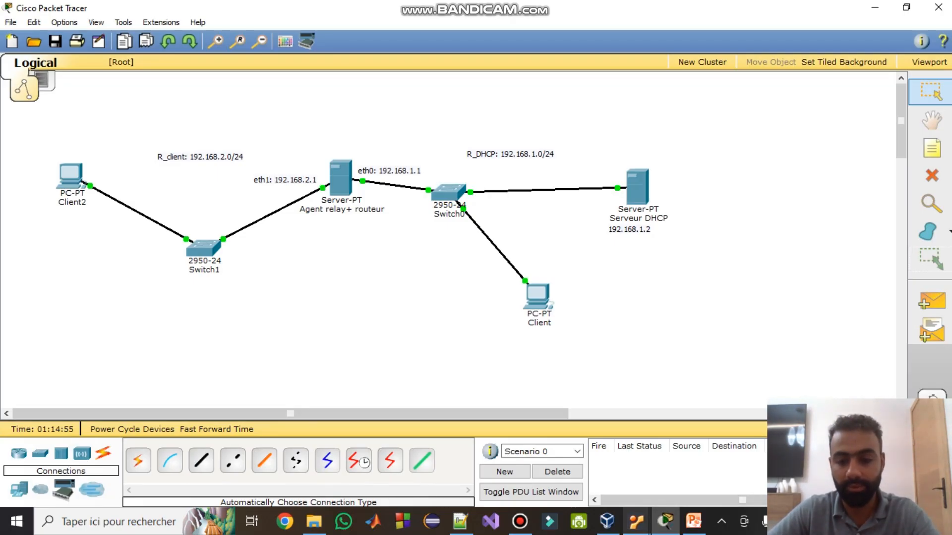
{"action": "left_click", "coordinate": [637, 521]}
{"action": "left_click", "coordinate": [861, 458]}
{"action": "key", "text": "Right"}
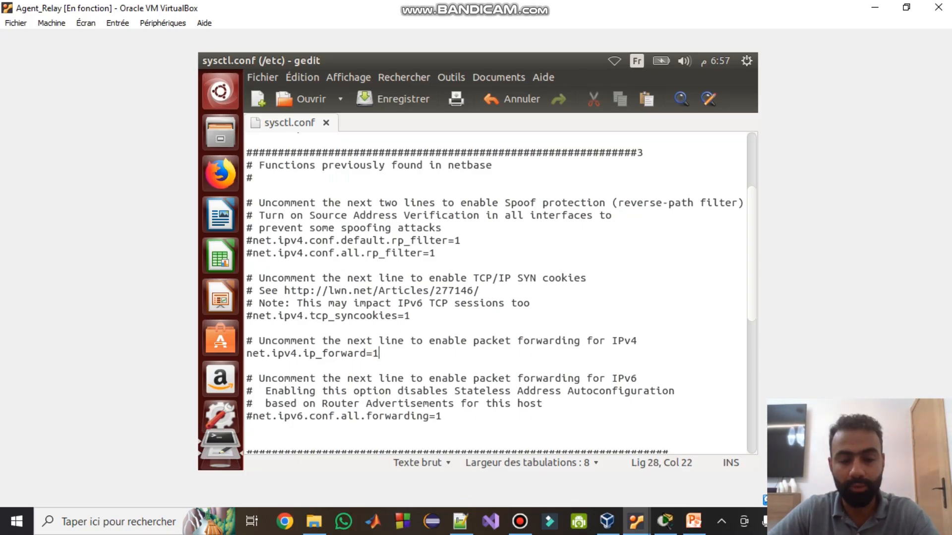
{"action": "key", "text": "ctrl+s"}
{"action": "left_click", "coordinate": [694, 522]}
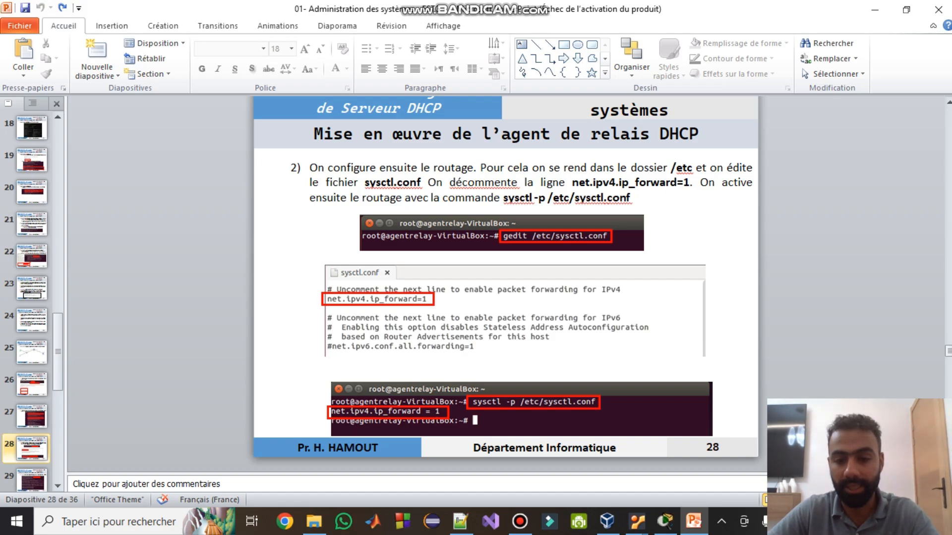
{"action": "mouse_move", "coordinate": [635, 521]}
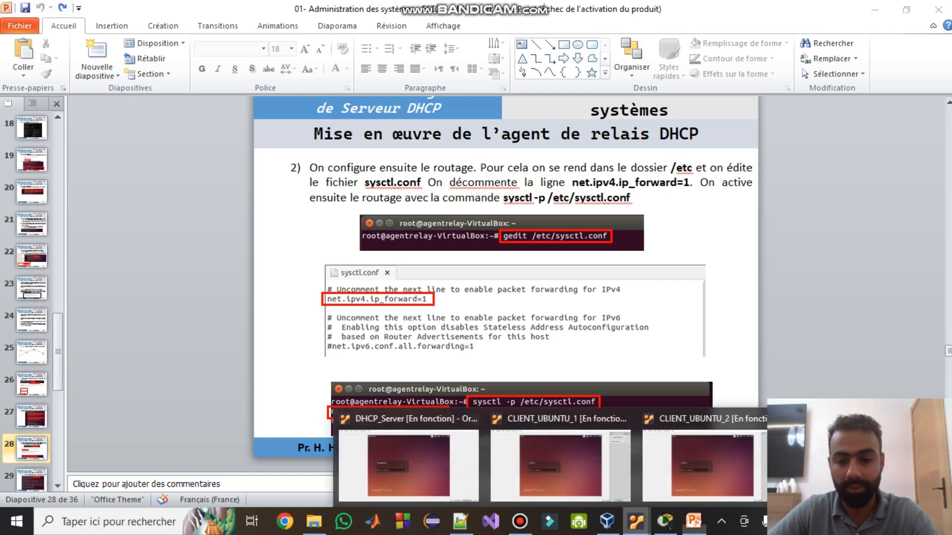
{"action": "left_click", "coordinate": [865, 466]}
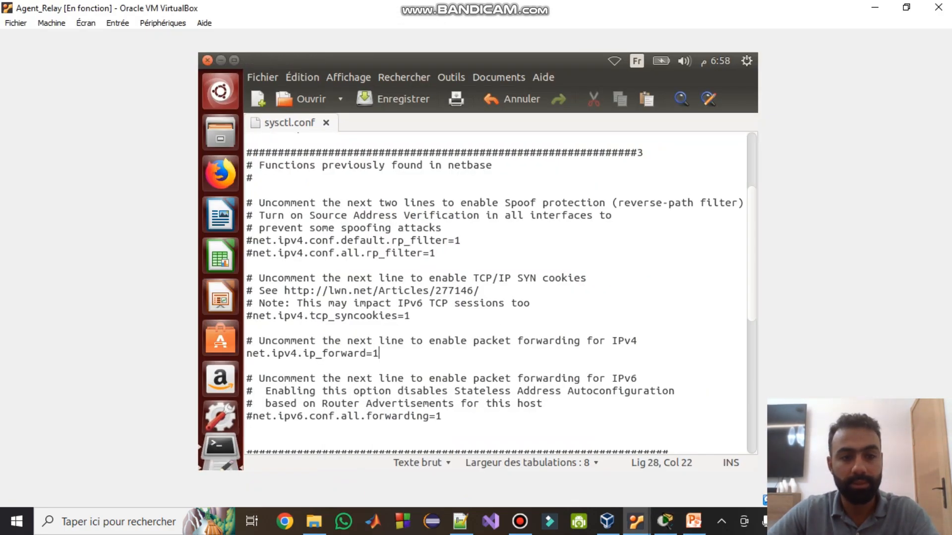
{"action": "left_click", "coordinate": [207, 61]}
- Apply forwarding with 'sysctl -p /etc/sysctl.conf', confirming net.ipv4.ip_forward = 1, then clear the terminal
{"action": "type", "text": "s"}
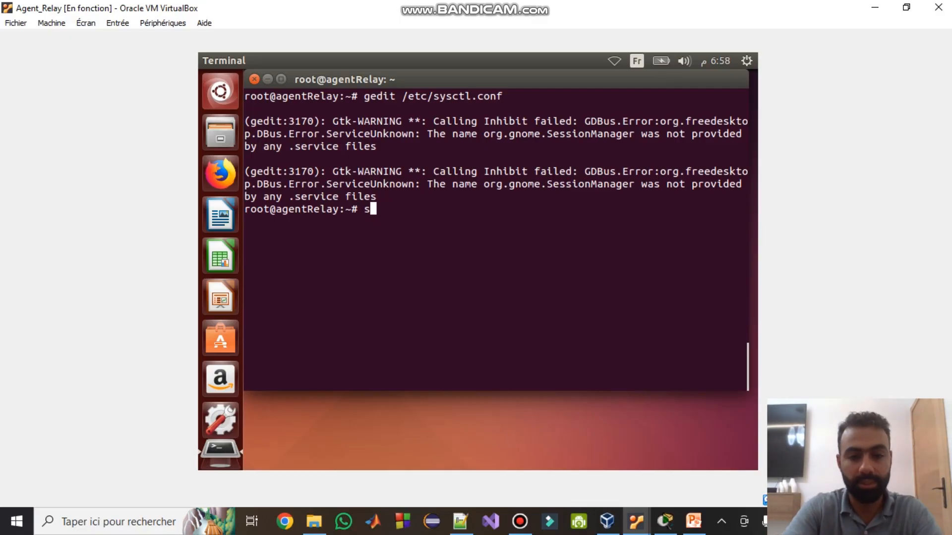
{"action": "type", "text": "ysctl "}
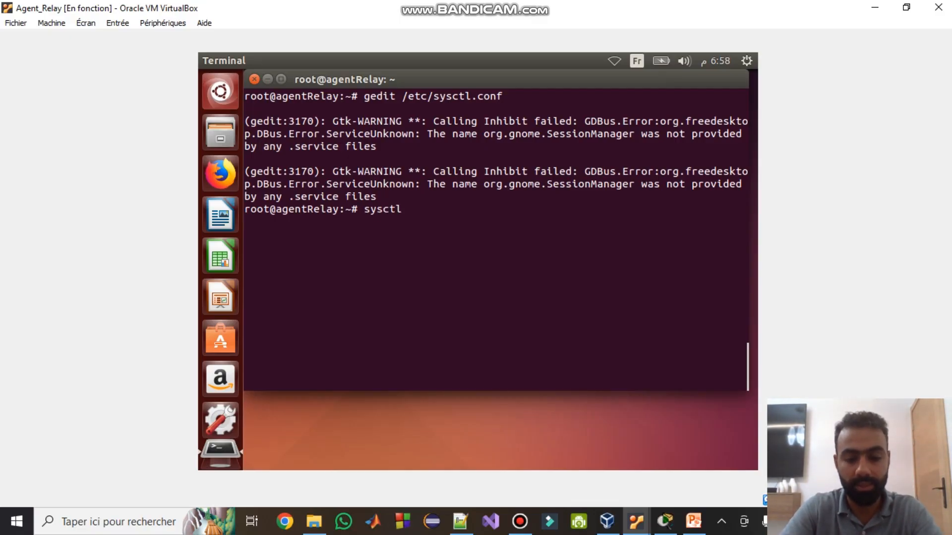
{"action": "type", "text": "-p /et"}
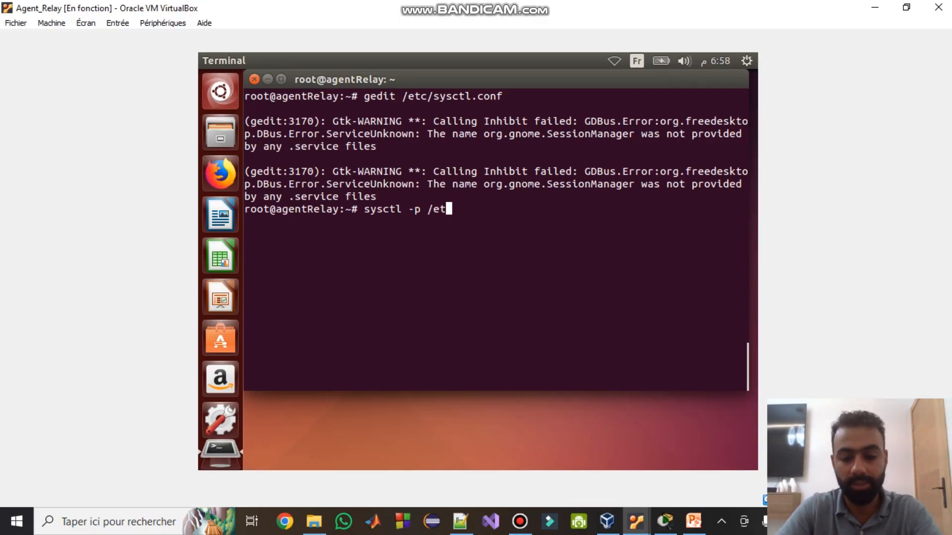
{"action": "type", "text": "c/sysc"}
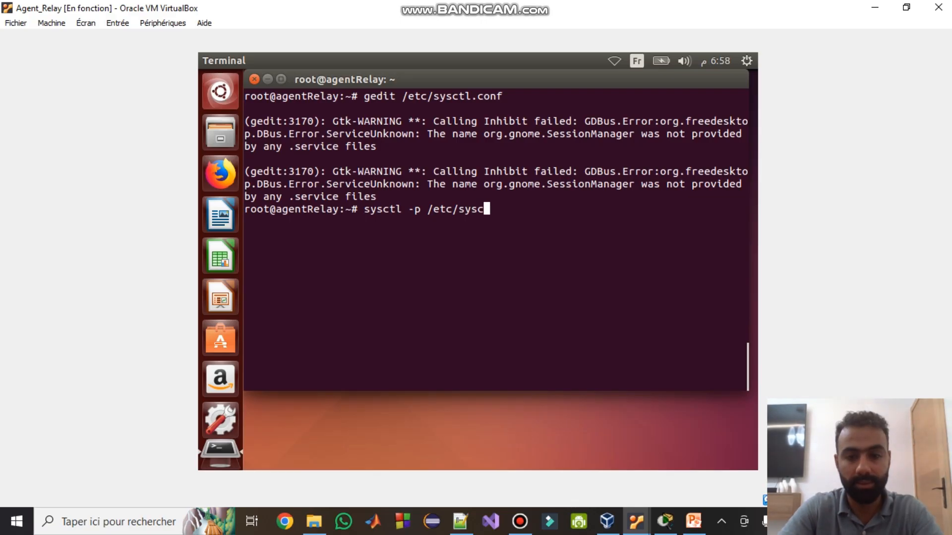
{"action": "type", "text": "tl.conf"}
{"action": "key", "text": "Return"}
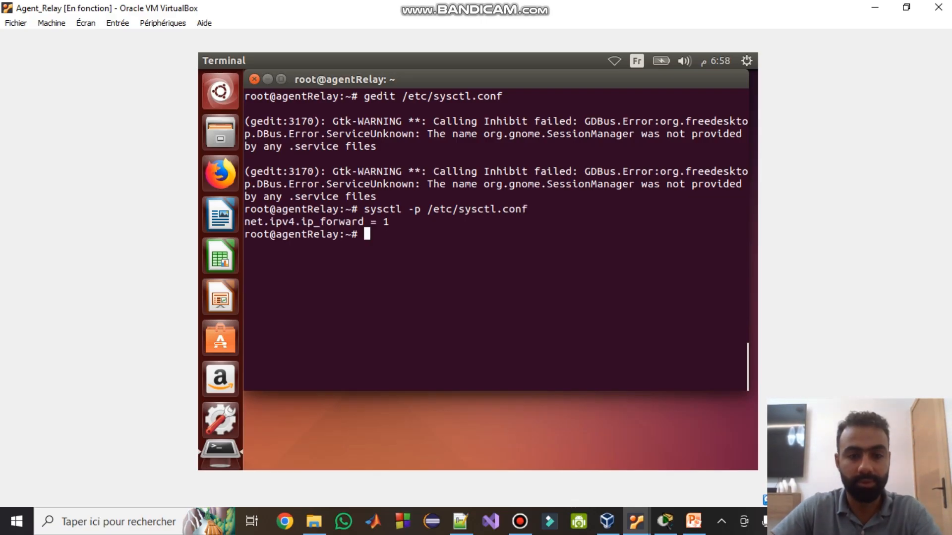
{"action": "left_click_drag", "start_coordinate": [395, 223], "coordinate": [245, 222]}
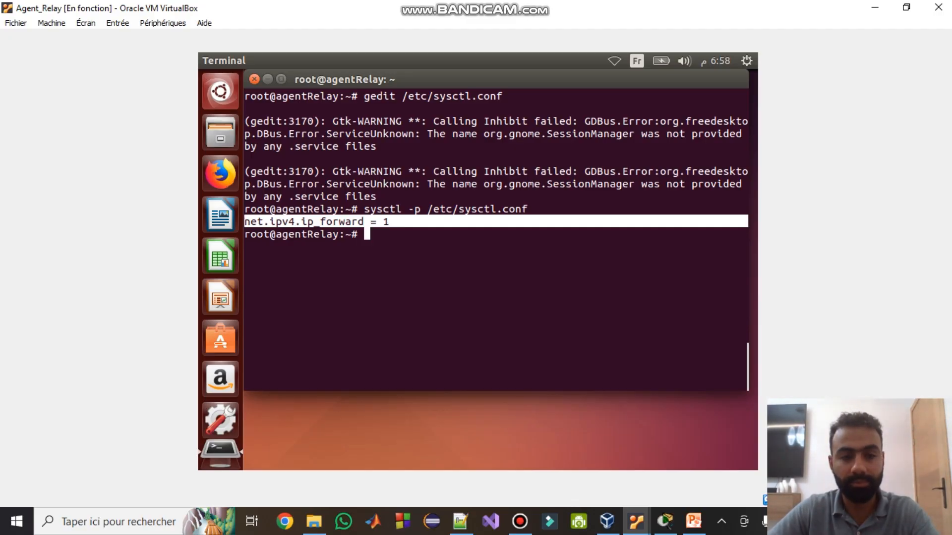
{"action": "left_click", "coordinate": [253, 79]}
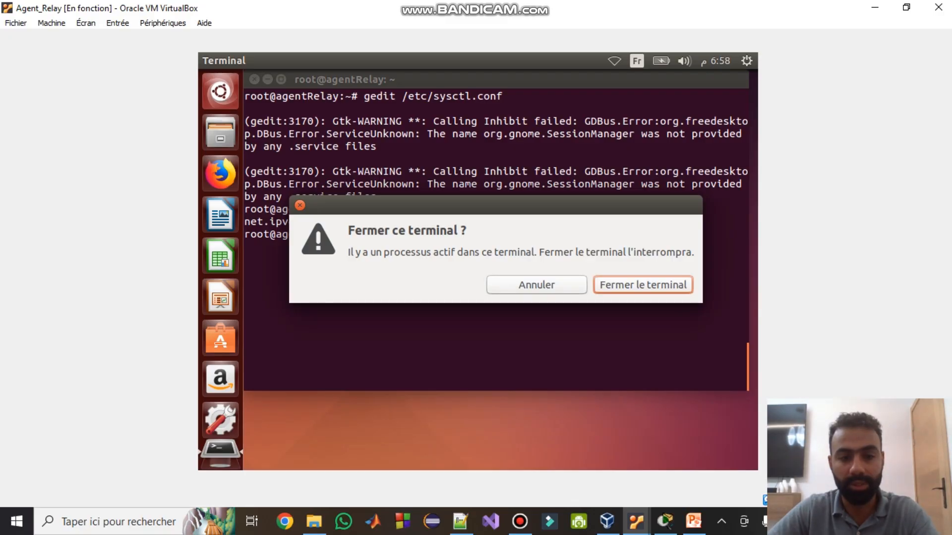
{"action": "key", "text": "Escape"}
{"action": "type", "text": "clear"}
{"action": "key", "text": "Return"}
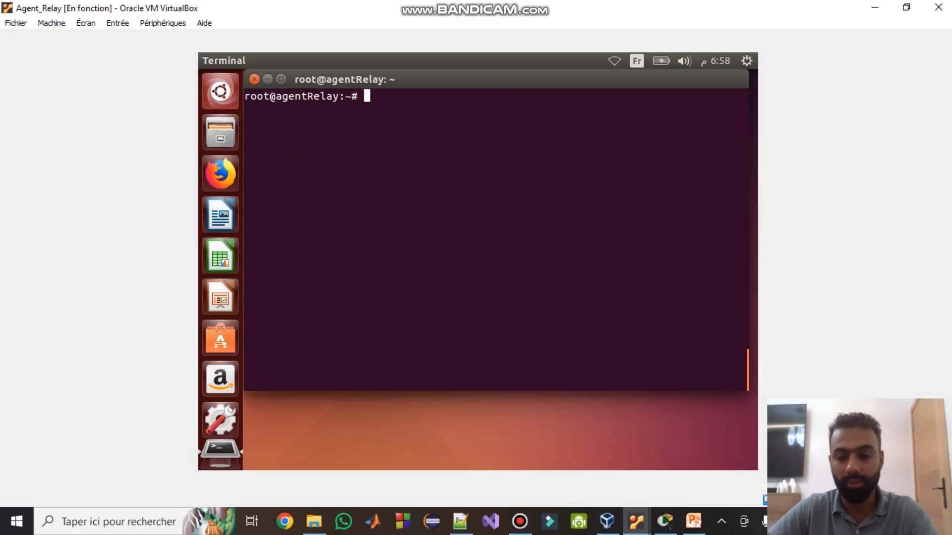
{"action": "mouse_move", "coordinate": [636, 521]}
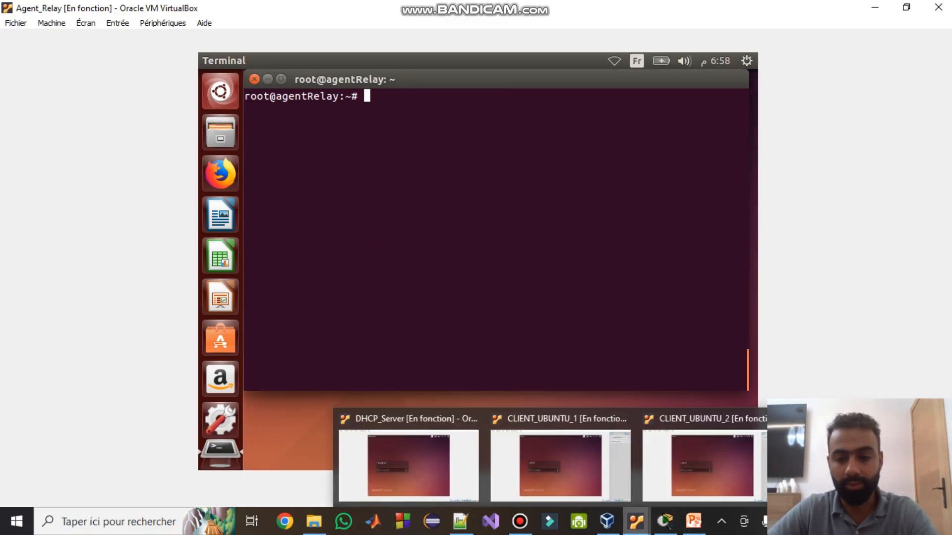
{"action": "left_click", "coordinate": [664, 521]}
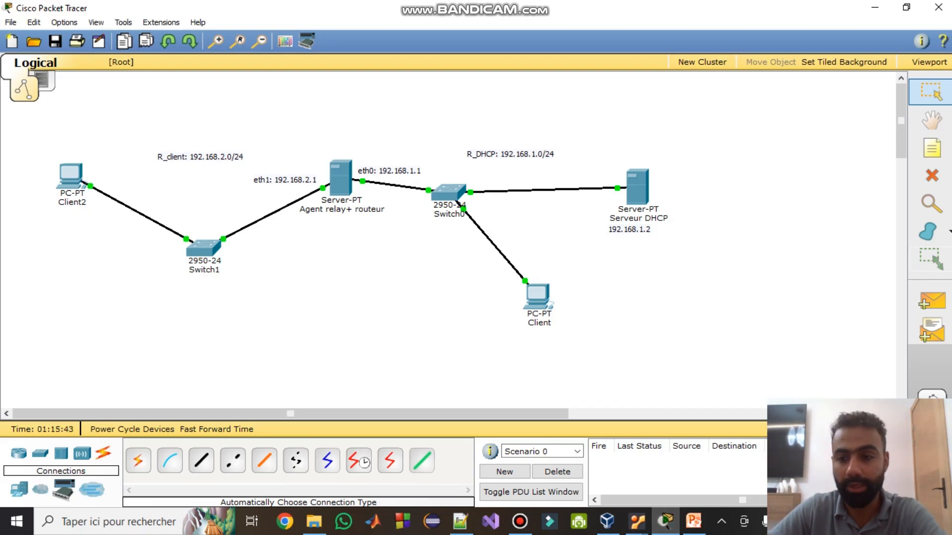
- Add notes 192.168.1.3 under Client and 192.168.2.3 under Client2
{"action": "left_click", "coordinate": [932, 148]}
{"action": "left_click", "coordinate": [539, 337]}
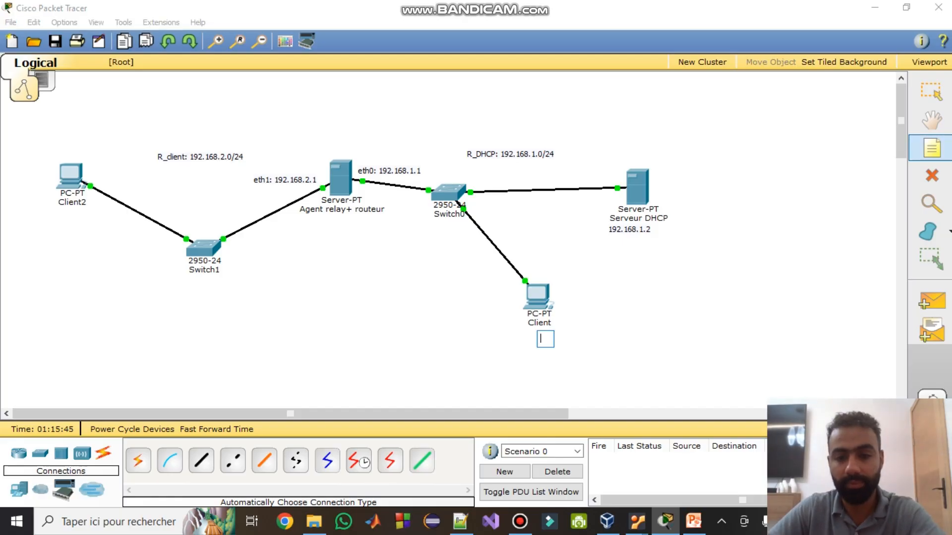
{"action": "type", "text": "192."}
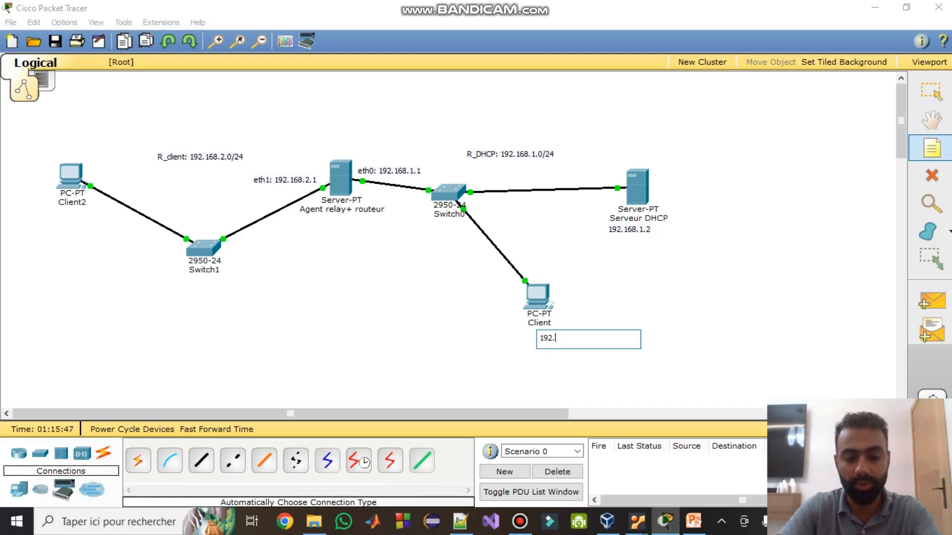
{"action": "type", "text": "168.1.3"}
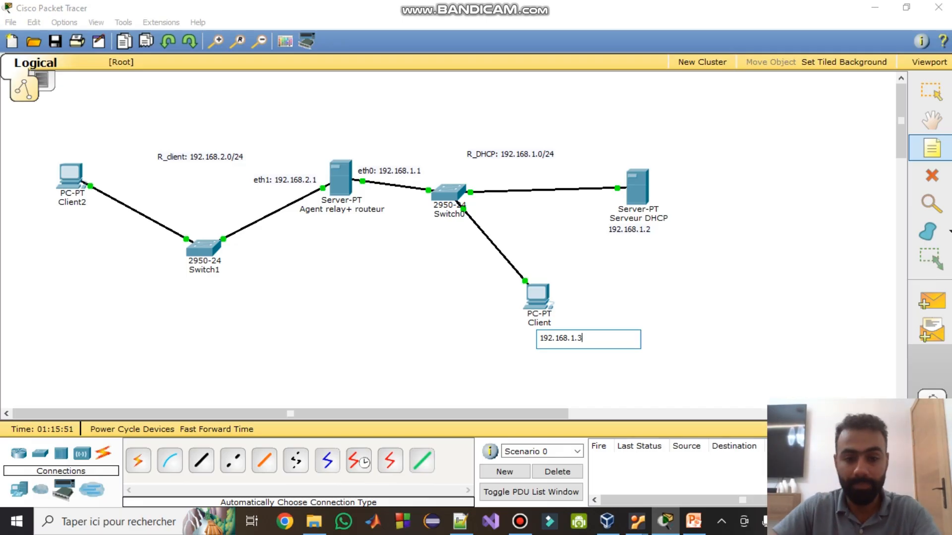
{"action": "key", "text": "Escape"}
{"action": "key", "text": "Escape"}
{"action": "left_click", "coordinate": [931, 148]}
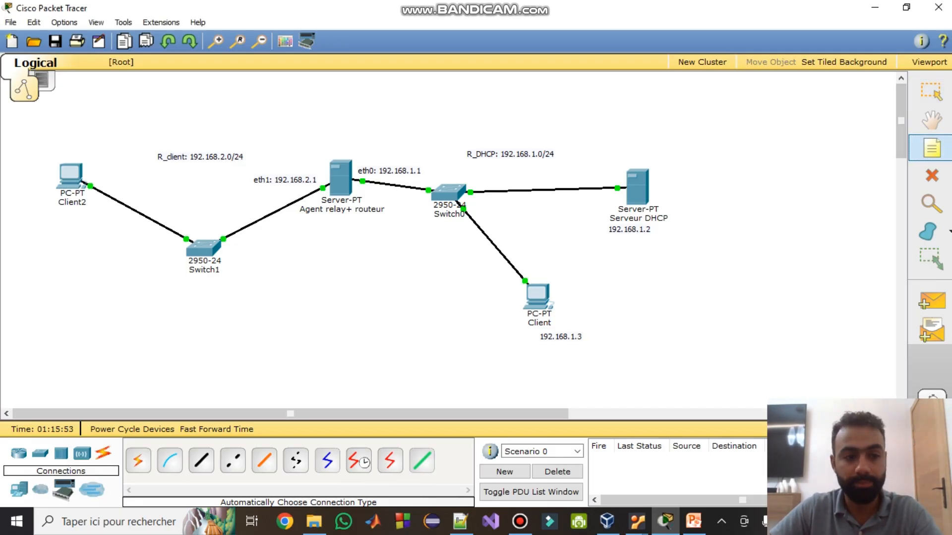
{"action": "left_click", "coordinate": [45, 218]}
{"action": "type", "text": "192.168."}
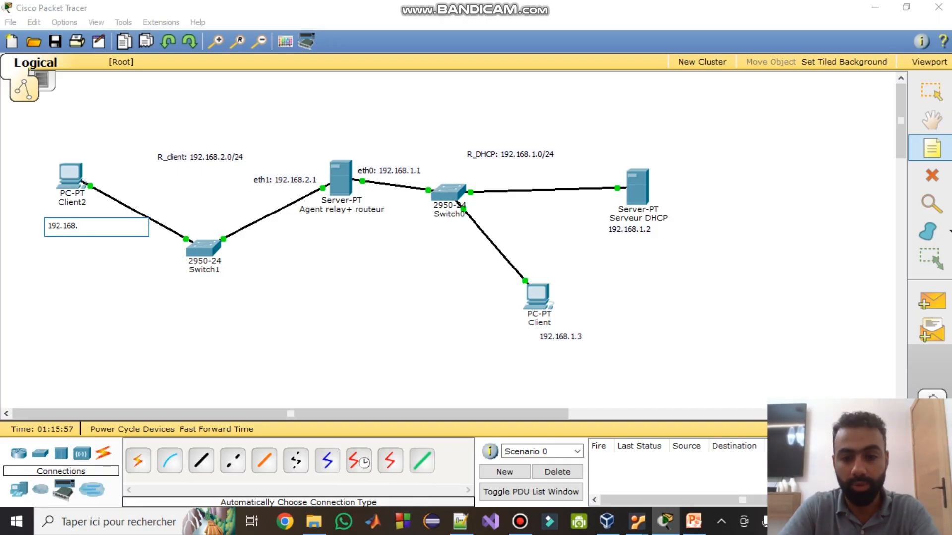
{"action": "type", "text": "2.3"}
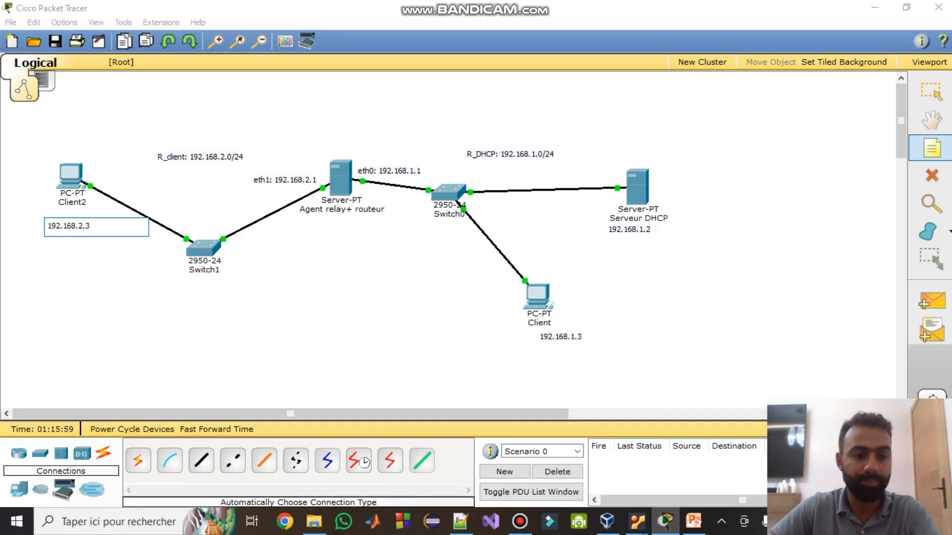
{"action": "key", "text": "Escape"}
- Cancel the Save As dialog and rename the Client PC to Client1
{"action": "key", "text": "ctrl+s"}
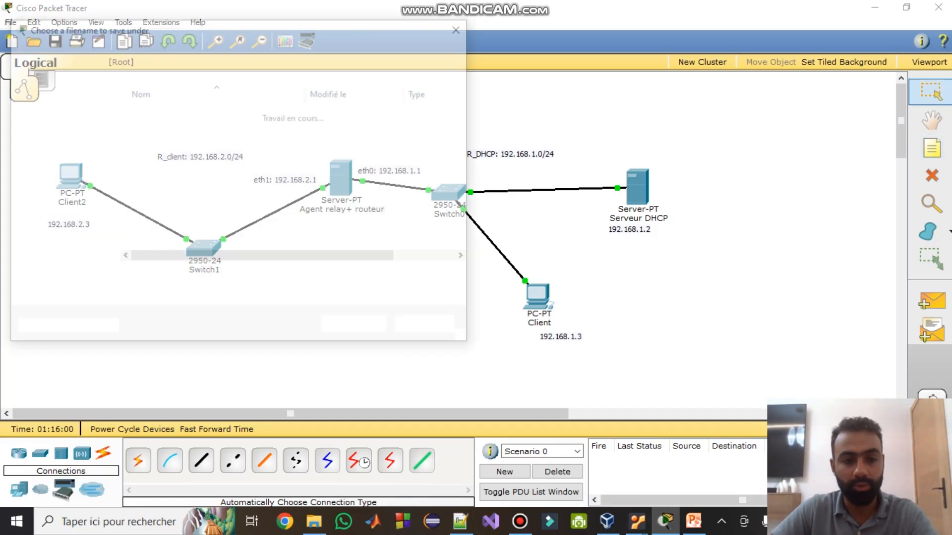
{"action": "left_click", "coordinate": [429, 327]}
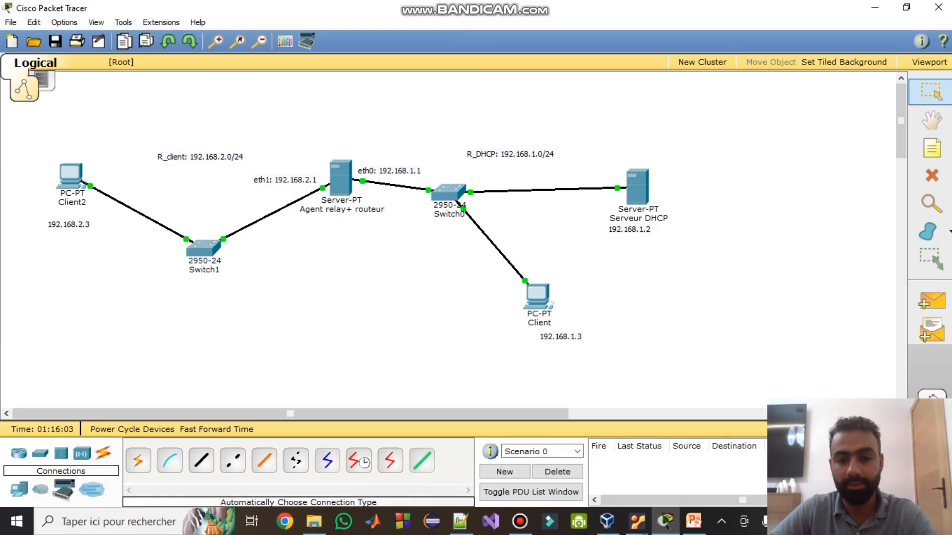
{"action": "left_click", "coordinate": [539, 323]}
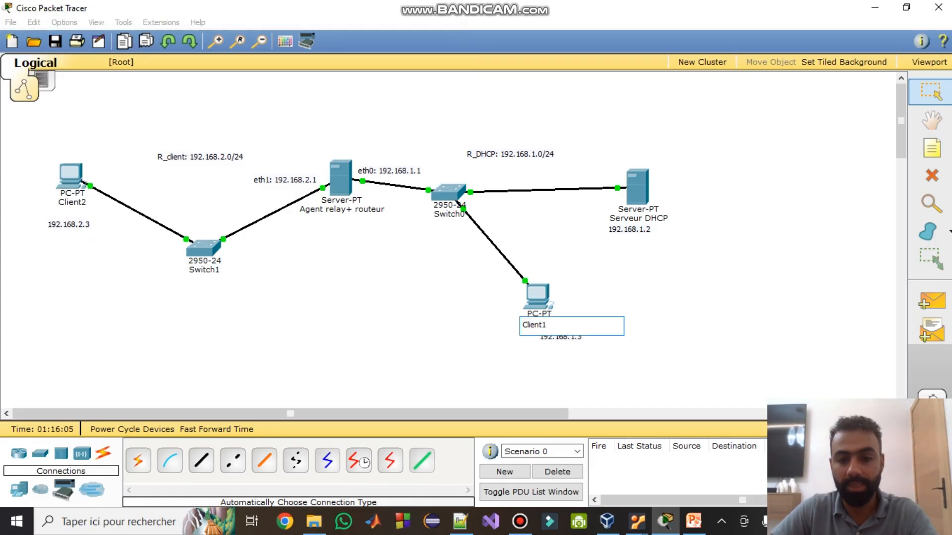
{"action": "type", "text": "1"}
{"action": "key", "text": "Return"}
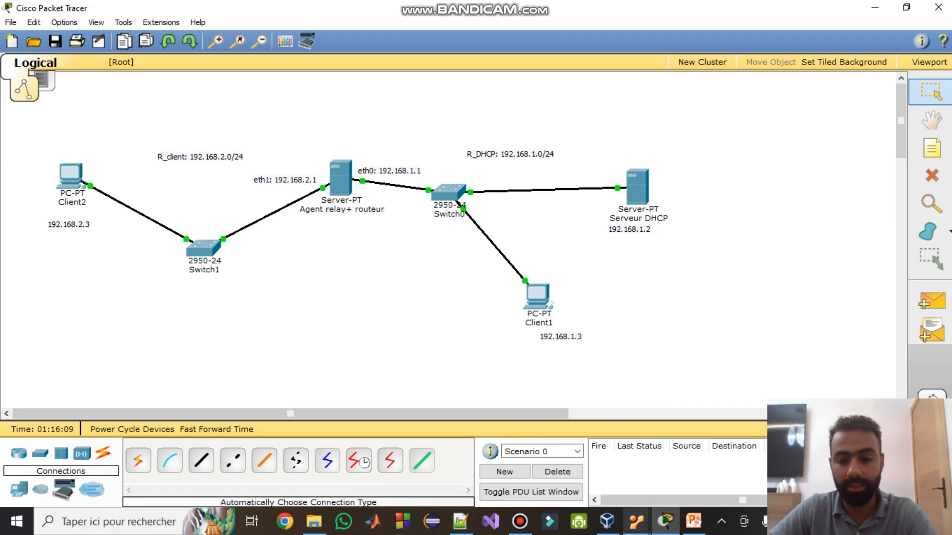
{"action": "left_click", "coordinate": [637, 521]}
- Confirm CLIENT_UBUNTU_1's Adapter 1 uses internal network R_DHCP, then type the login password
{"action": "left_click", "coordinate": [560, 466]}
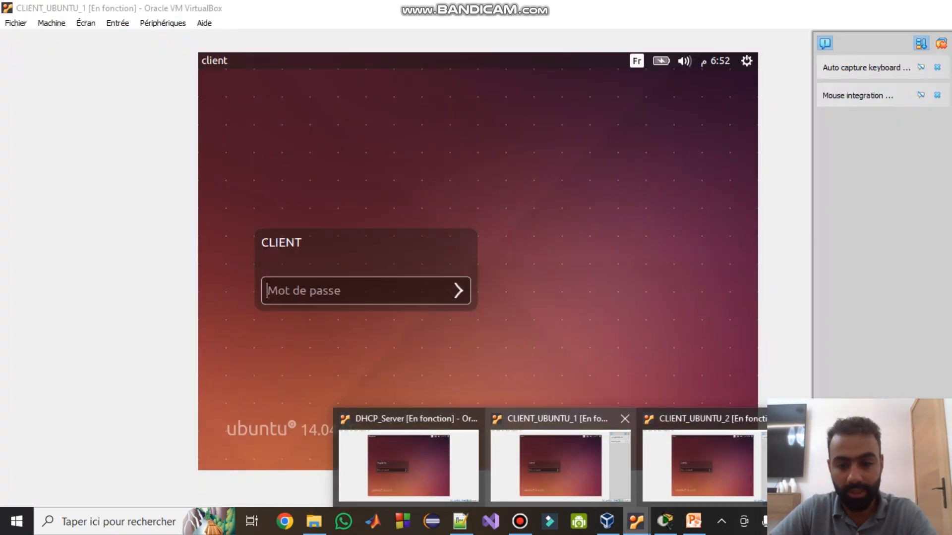
{"action": "left_click", "coordinate": [162, 23]}
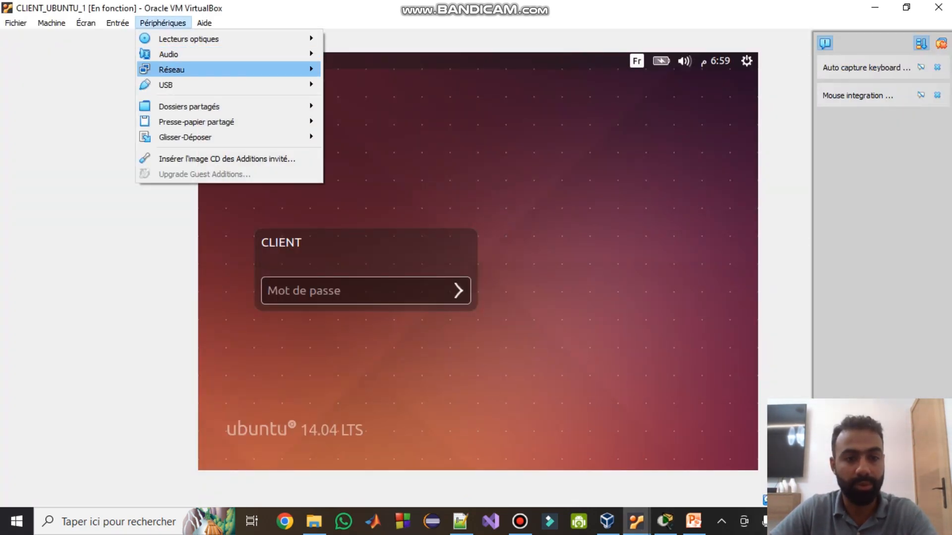
{"action": "left_click", "coordinate": [370, 68]}
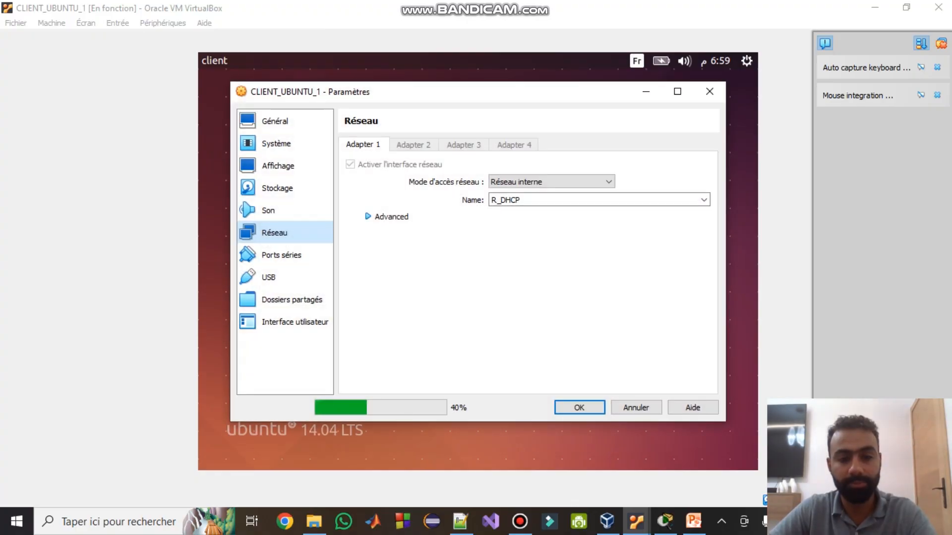
{"action": "left_click", "coordinate": [369, 217]}
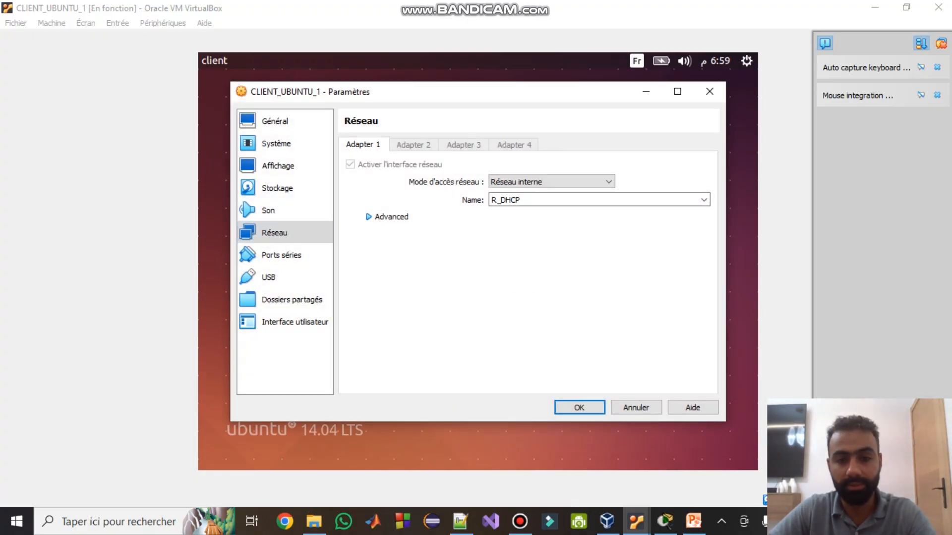
{"action": "left_click", "coordinate": [579, 408]}
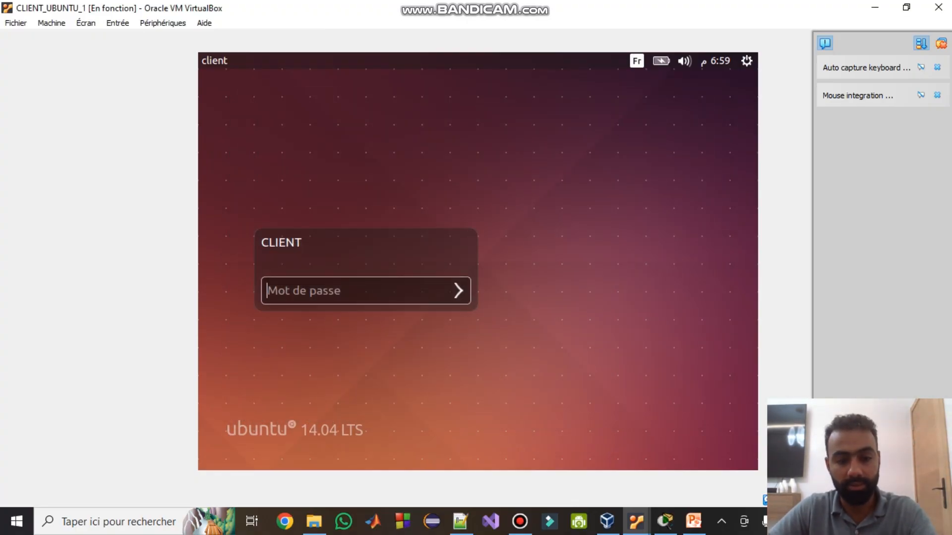
{"action": "type", "text": "••••••"}
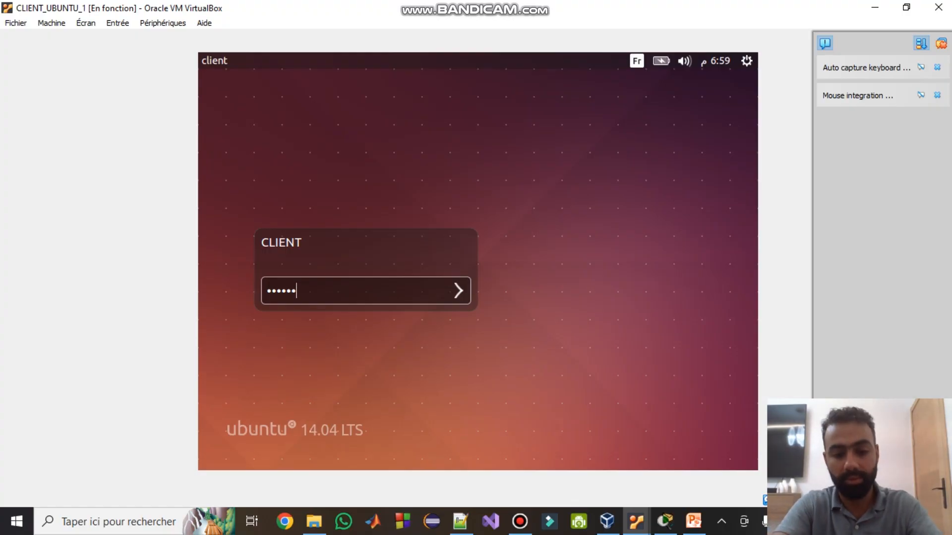
{"action": "type", "text": "••"}
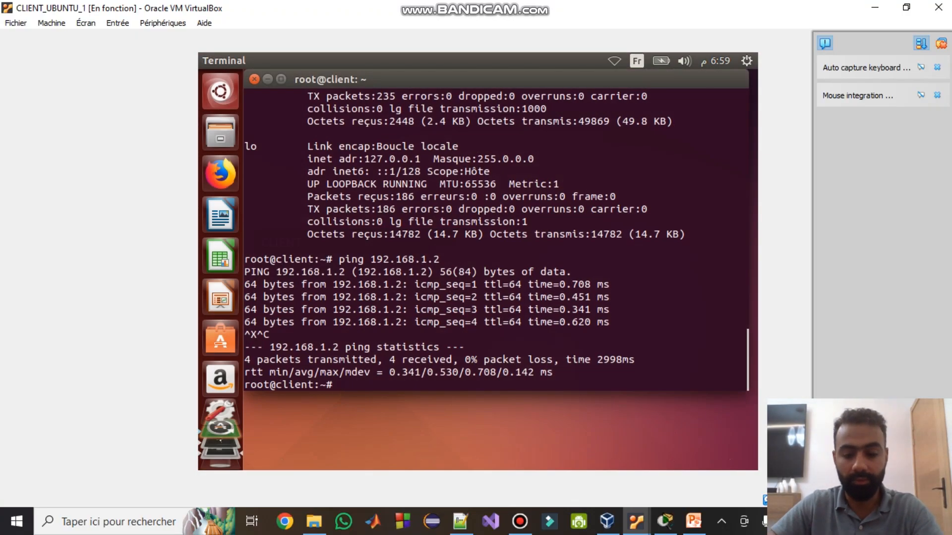
- Reopen /etc/network/interfaces in gedit and comment out the DHCP eth0 lines
{"action": "key", "text": "Up"}
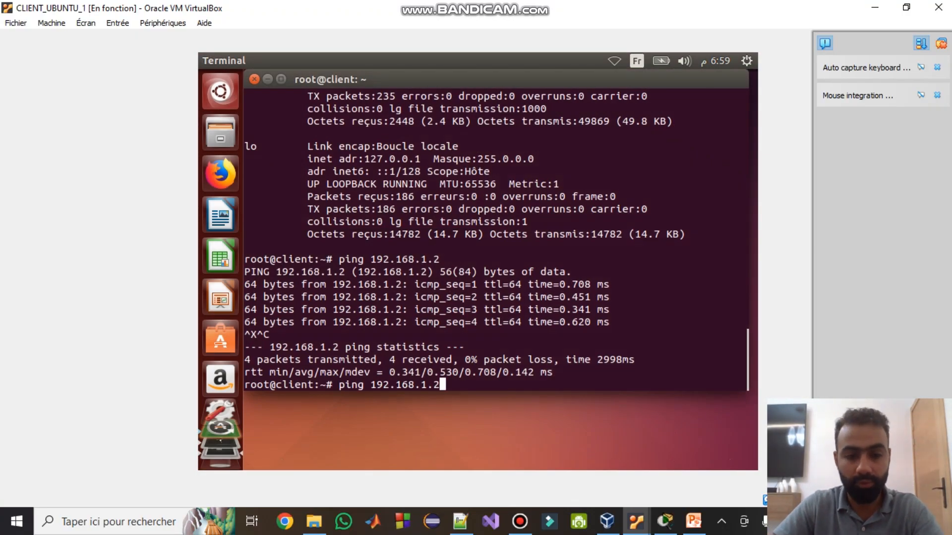
{"action": "key", "text": "Up"}
{"action": "key", "text": "Up"}
{"action": "key", "text": "Up"}
{"action": "key", "text": "Up"}
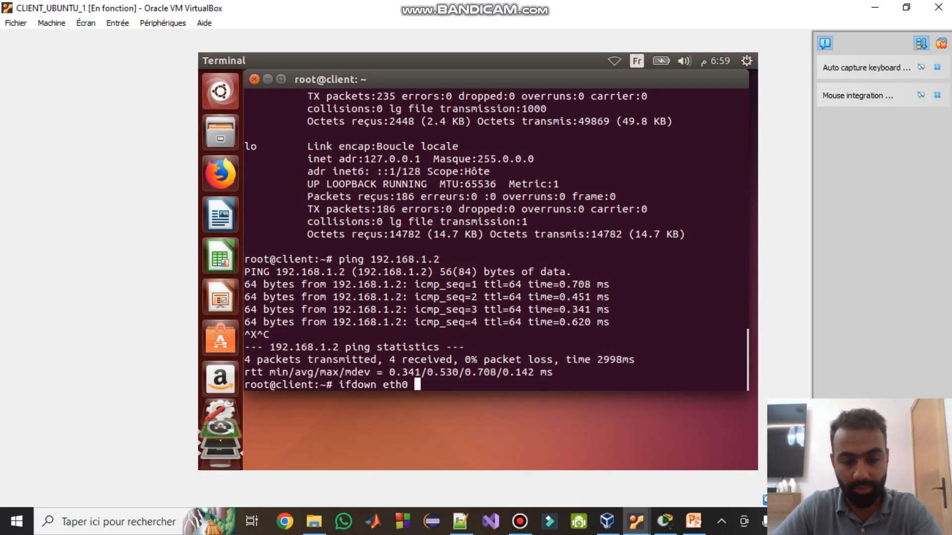
{"action": "key", "text": "Up"}
{"action": "key", "text": "Up"}
{"action": "key", "text": "Up"}
{"action": "key", "text": "Up"}
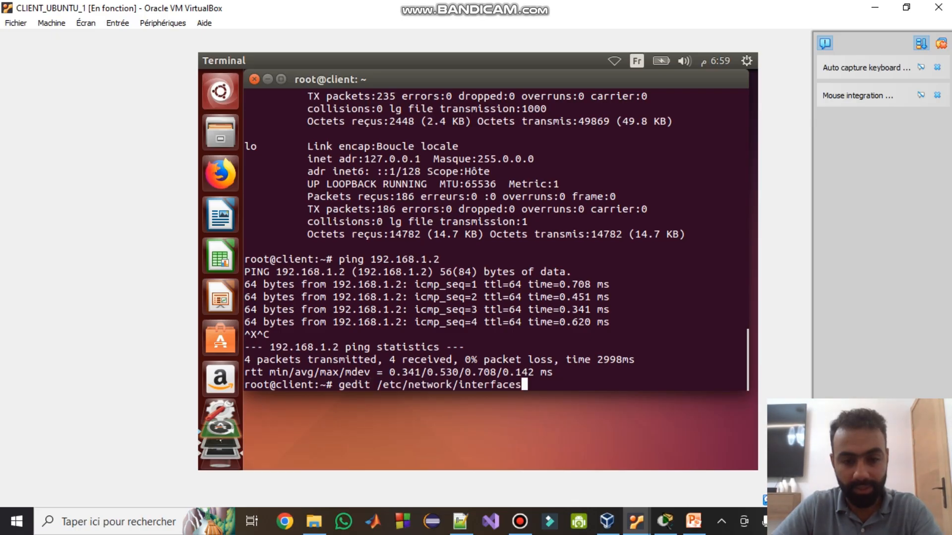
{"action": "key", "text": "Return"}
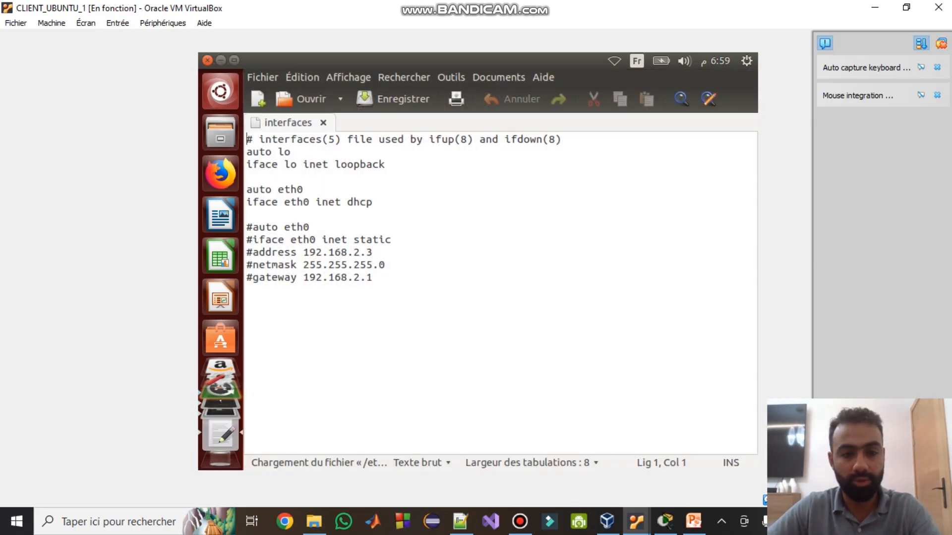
{"action": "key", "text": "Down"}
{"action": "key", "text": "Down"}
{"action": "key", "text": "Down"}
{"action": "key", "text": "Down"}
{"action": "type", "text": "#"}
{"action": "key", "text": "Down"}
{"action": "key", "text": "Left"}
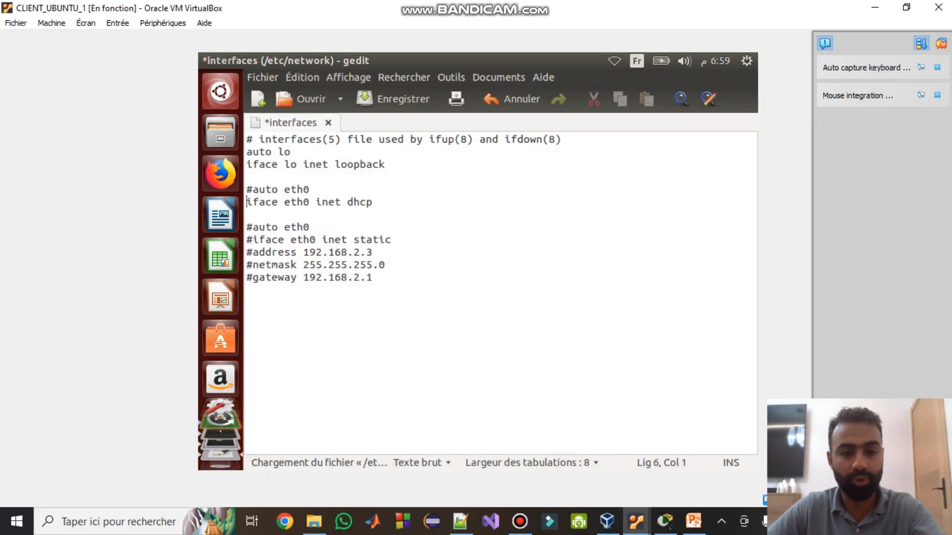
{"action": "type", "text": "#"}
- Uncomment the static eth0 block (iface, address, netmask, gateway) and save the file
{"action": "key", "text": "Down"}
{"action": "key", "text": "Down"}
{"action": "key", "text": "BackSpace"}
{"action": "key", "text": "Down"}
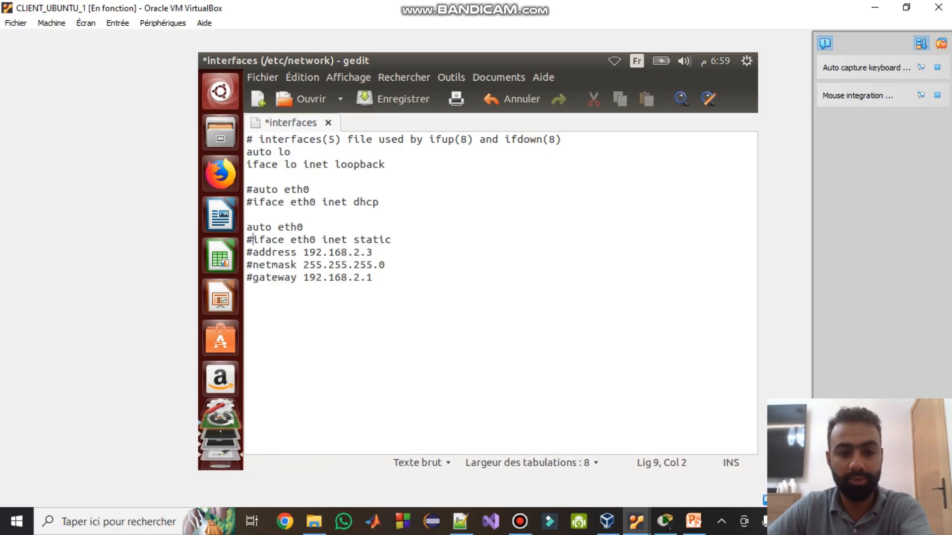
{"action": "key", "text": "Delete"}
{"action": "key", "text": "Down"}
{"action": "key", "text": "Delete"}
{"action": "key", "text": "Down"}
{"action": "key", "text": "Delete"}
{"action": "key", "text": "Down"}
{"action": "key", "text": "Delete"}
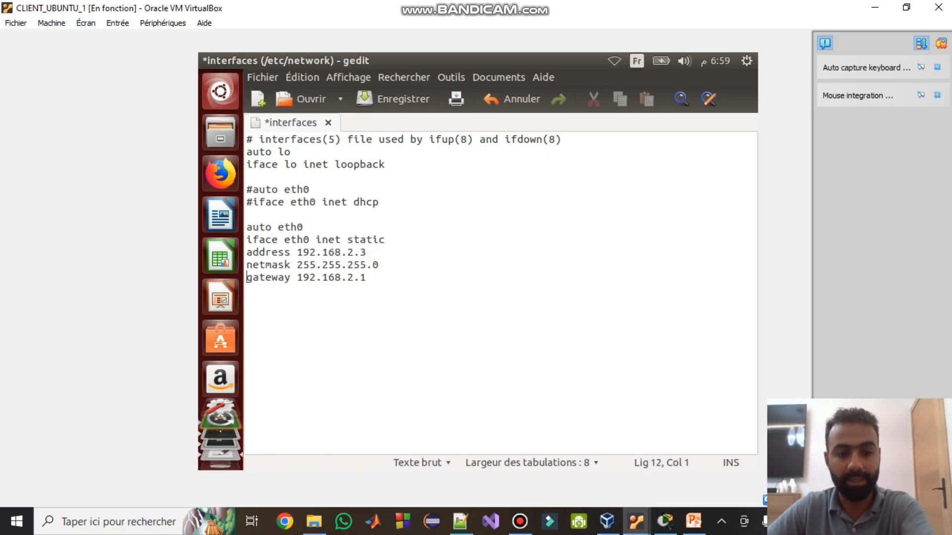
{"action": "key", "text": "ctrl+s"}
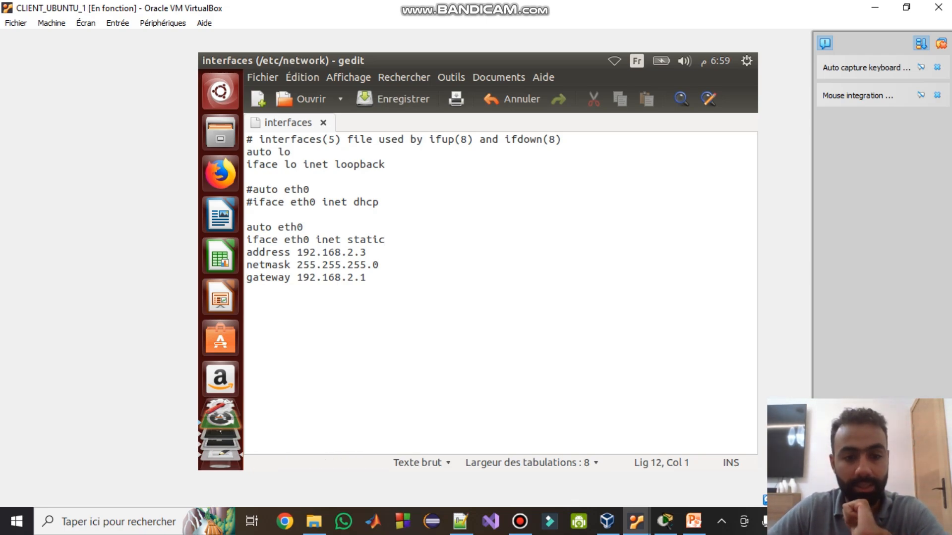
- Change the address to 192.168.1.3 and gateway to 192.168.1.1, then save and close gedit
{"action": "left_click", "coordinate": [354, 252]}
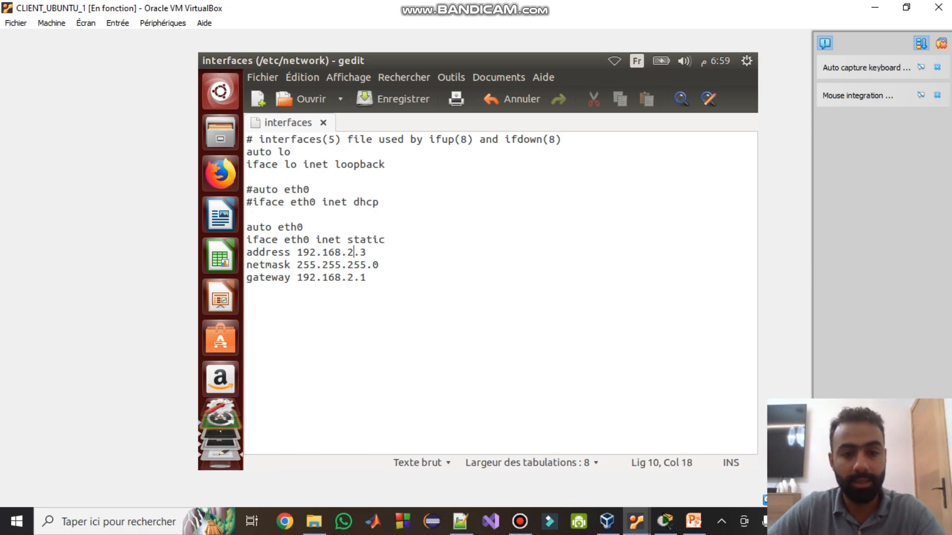
{"action": "key", "text": "BackSpace"}
{"action": "type", "text": "1"}
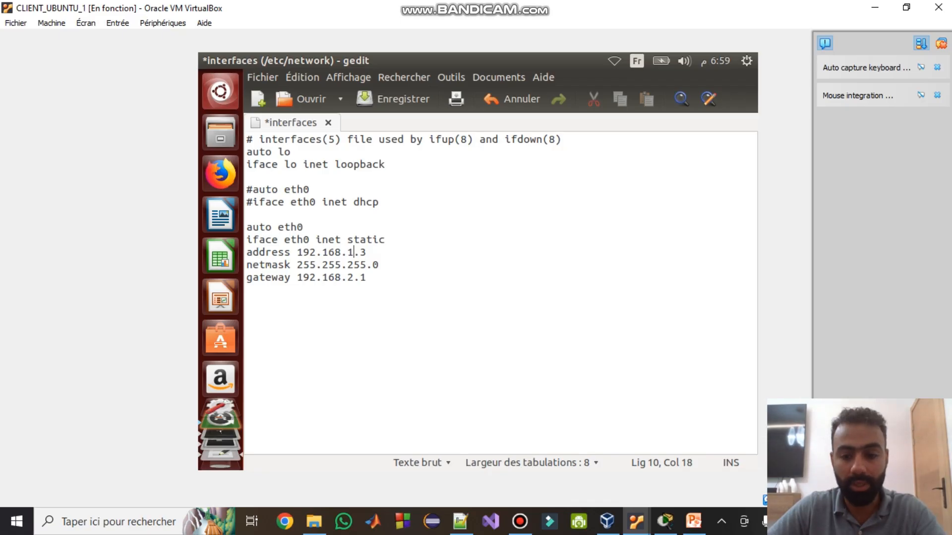
{"action": "left_click", "coordinate": [665, 522]}
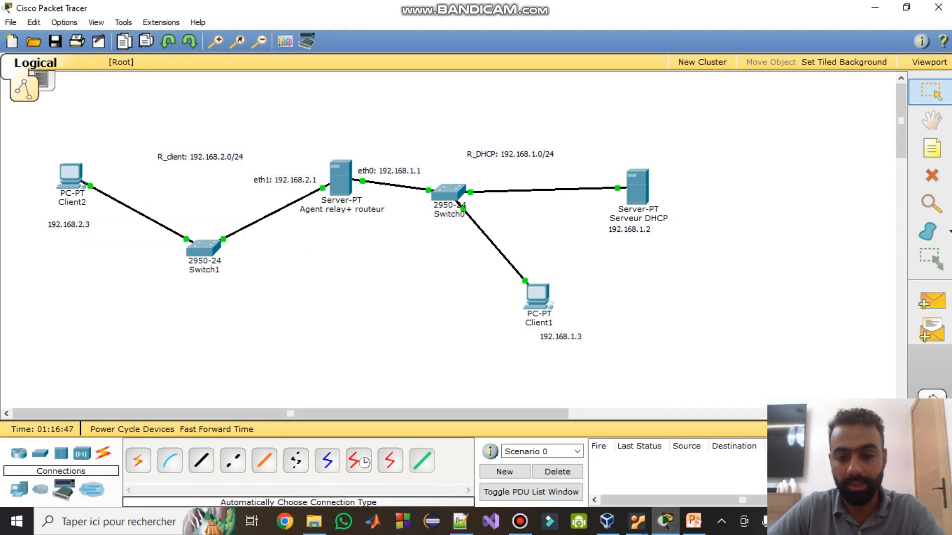
{"action": "left_click", "coordinate": [665, 521]}
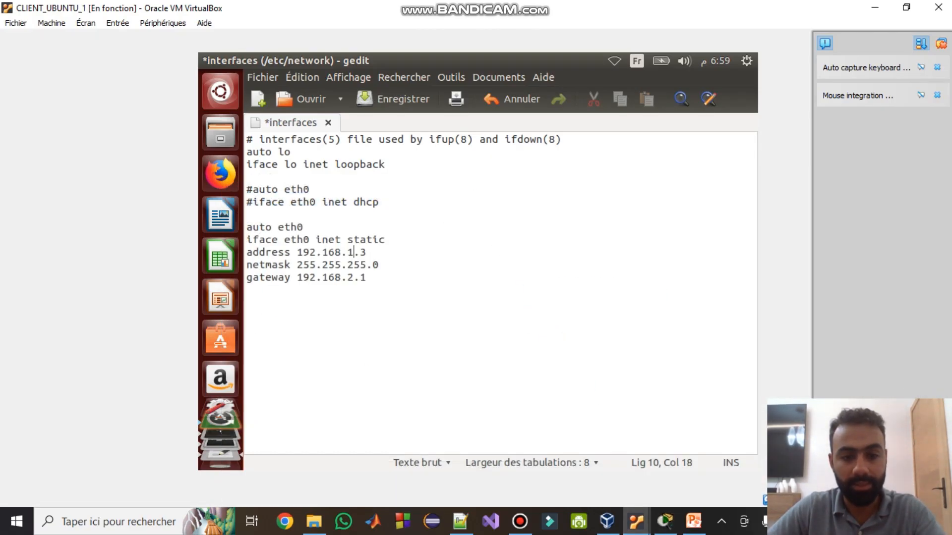
{"action": "left_click", "coordinate": [665, 521]}
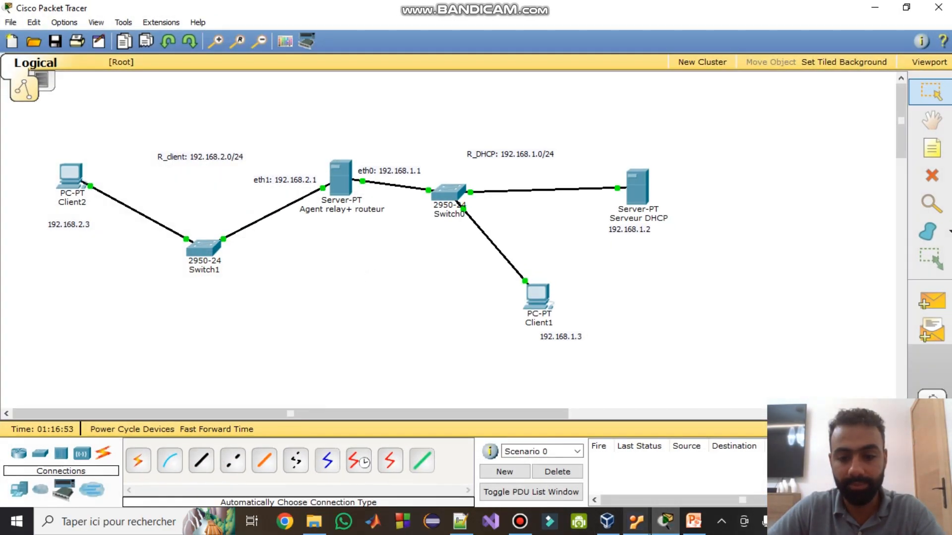
{"action": "left_click", "coordinate": [636, 521]}
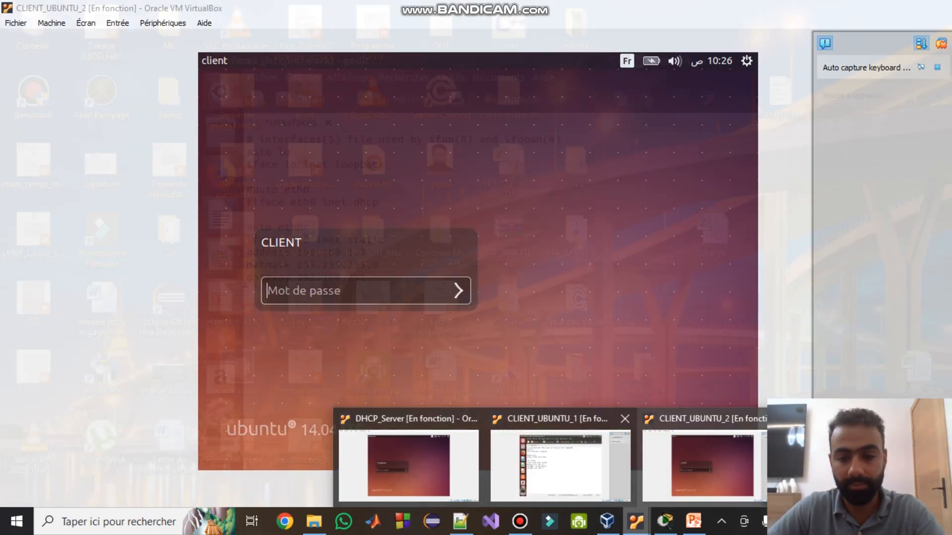
{"action": "left_click", "coordinate": [560, 463]}
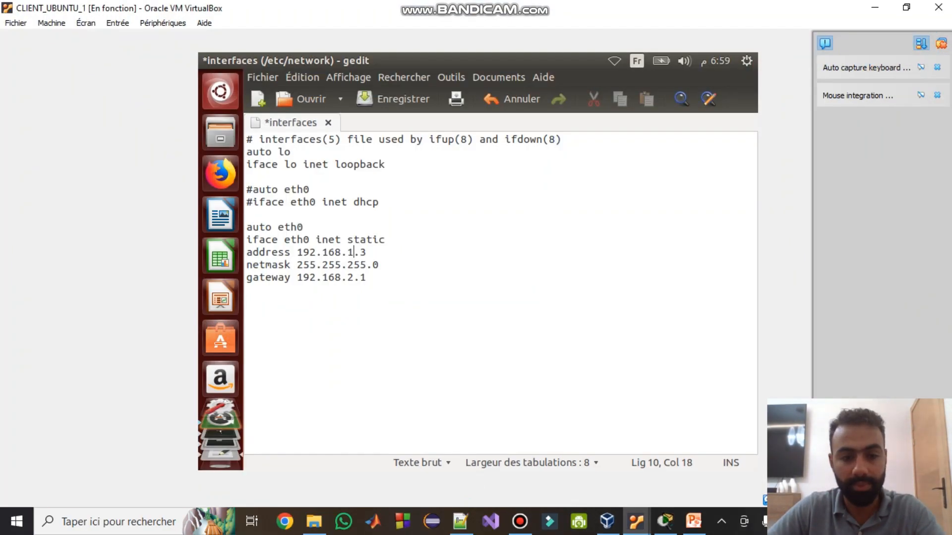
{"action": "double_click", "coordinate": [350, 277]}
{"action": "type", "text": "1"}
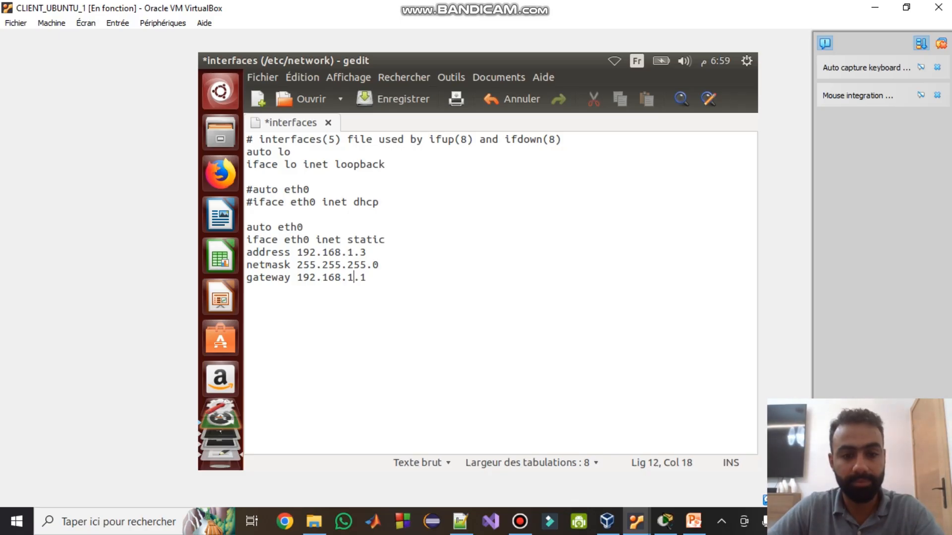
{"action": "key", "text": "ctrl+s"}
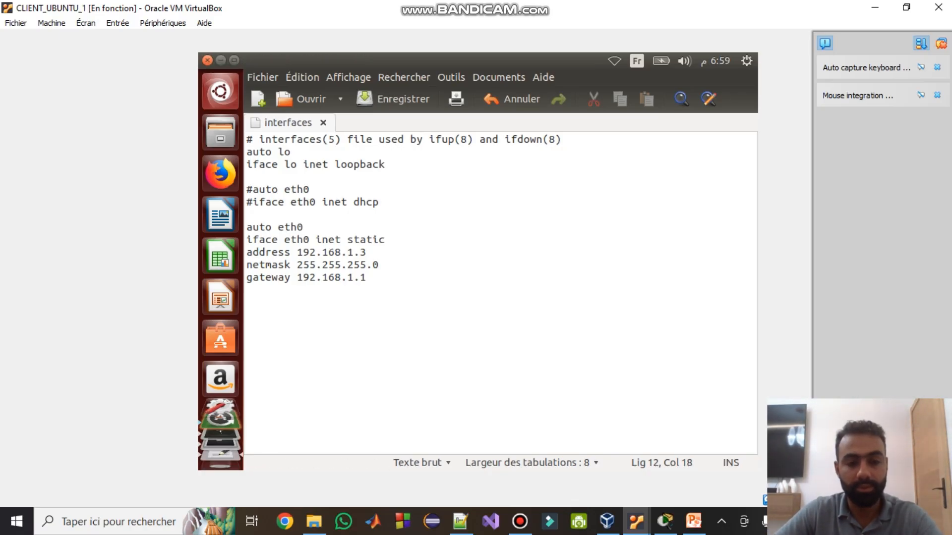
{"action": "key", "text": "ctrl+q"}
- Restart CLIENT_UBUNTU_1's eth0 with ifdown eth0 followed by ifup eth0
{"action": "type", "text": "ifdown eth0"}
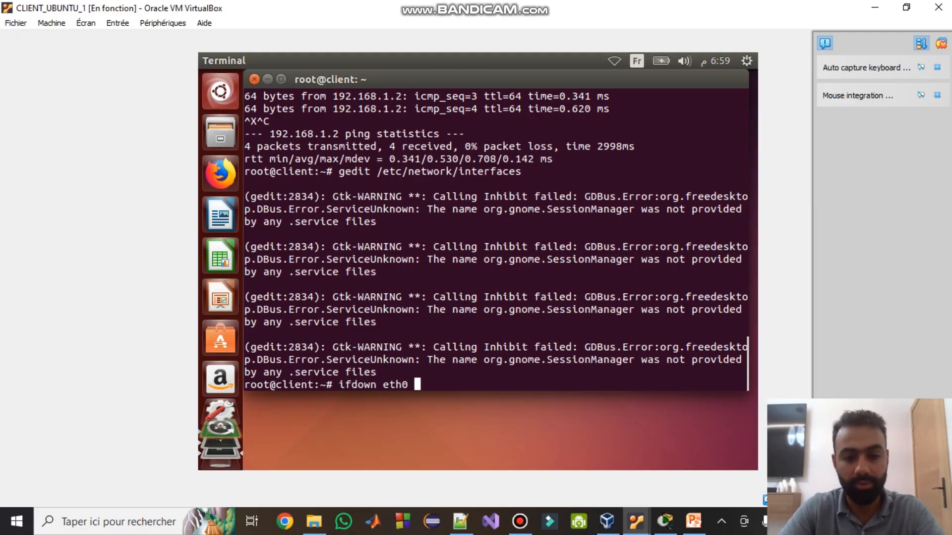
{"action": "key", "text": "Return"}
{"action": "type", "text": "f"}
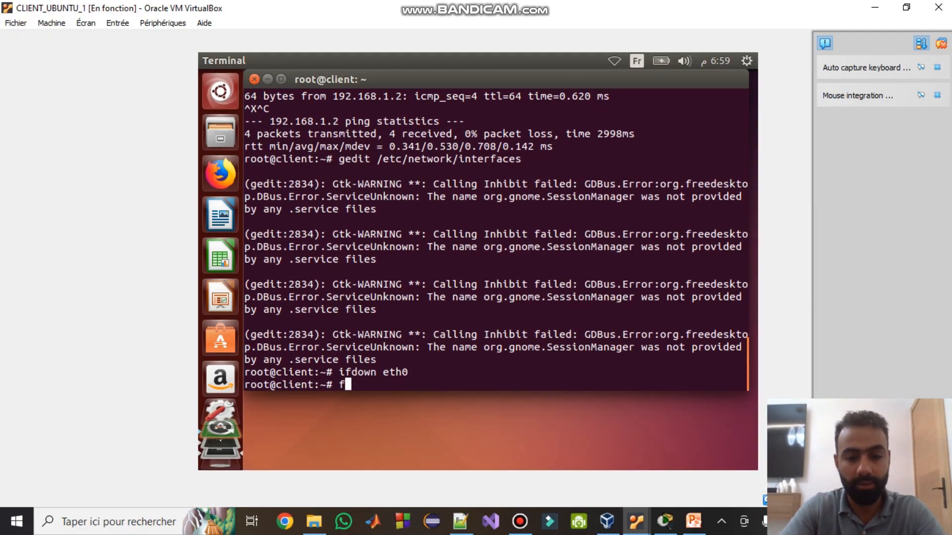
{"action": "key", "text": "BackSpace"}
{"action": "type", "text": "ifu"}
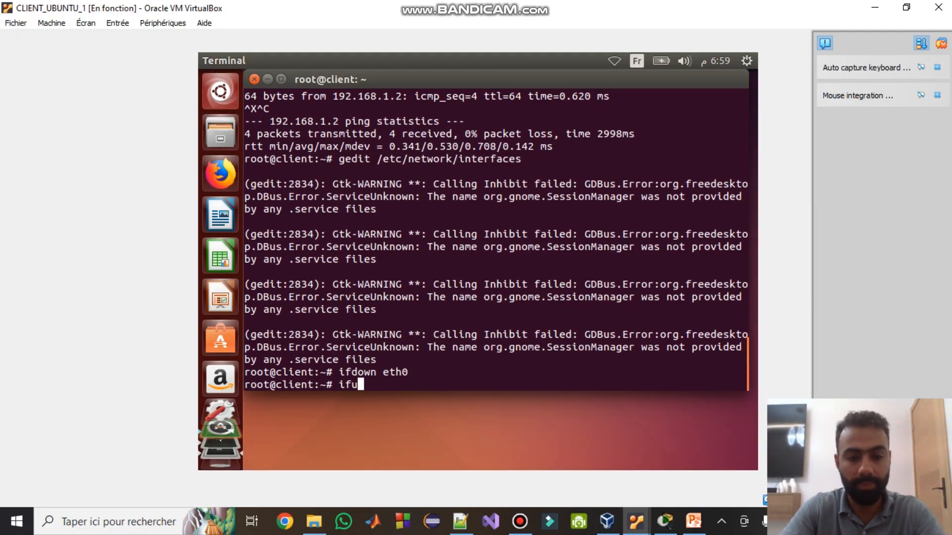
{"action": "type", "text": "p eth0"}
{"action": "key", "text": "Return"}
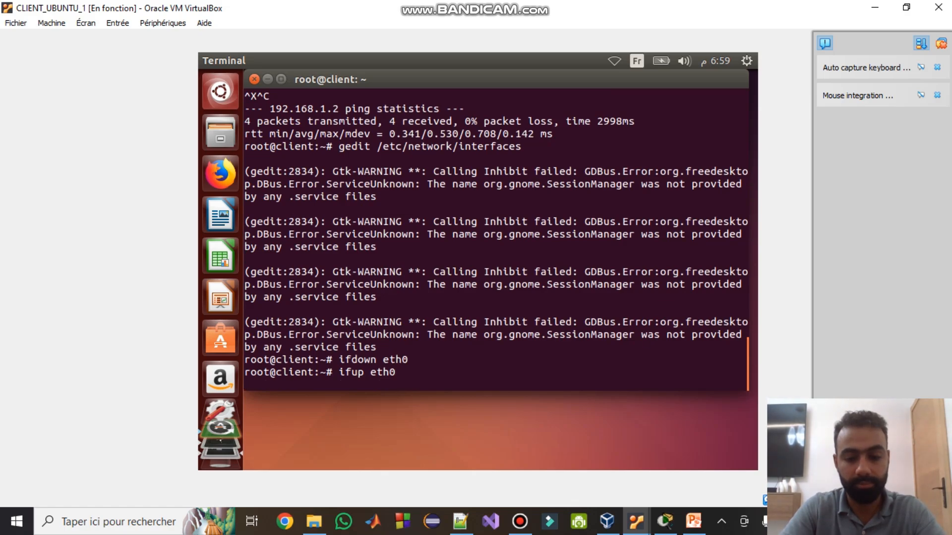
{"action": "type", "text": "ifc"}
{"action": "key", "text": "Tab"}
{"action": "key", "text": "BackSpace"}
{"action": "key", "text": "BackSpace"}
{"action": "key", "text": "BackSpace"}
{"action": "key", "text": "BackSpace"}
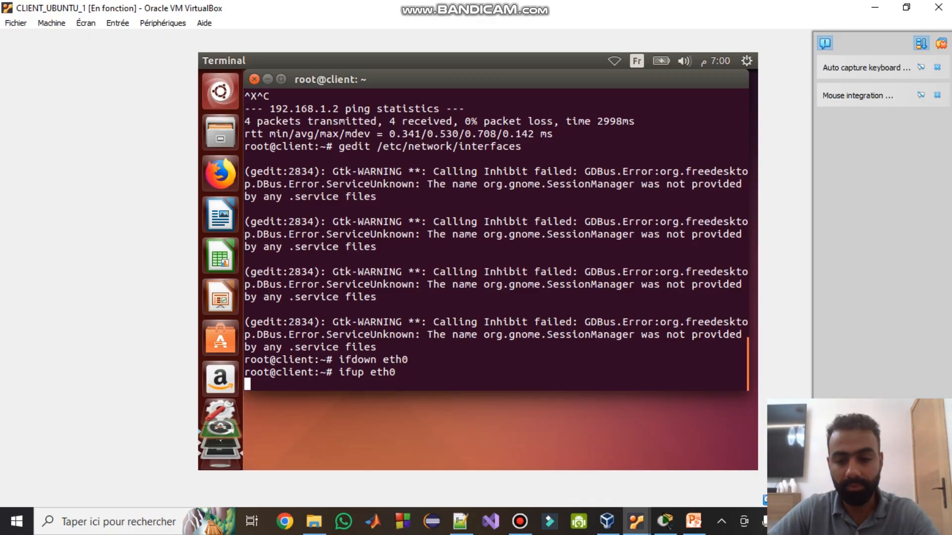
{"action": "left_click", "coordinate": [636, 522]}
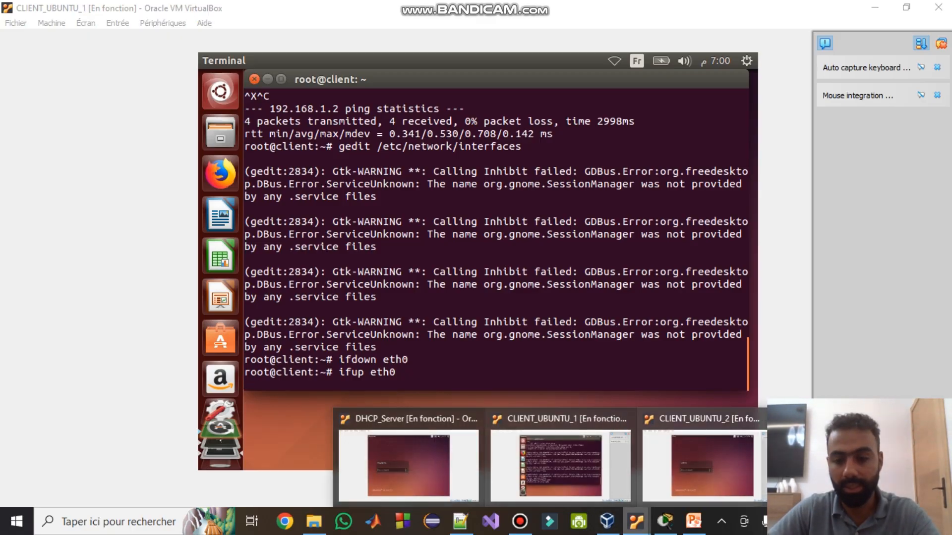
- Switch to CLIENT_UBUNTU_2, attach its adapter to internal network R_Client, and enter the account password
{"action": "left_click", "coordinate": [704, 463]}
{"action": "left_click", "coordinate": [163, 23]}
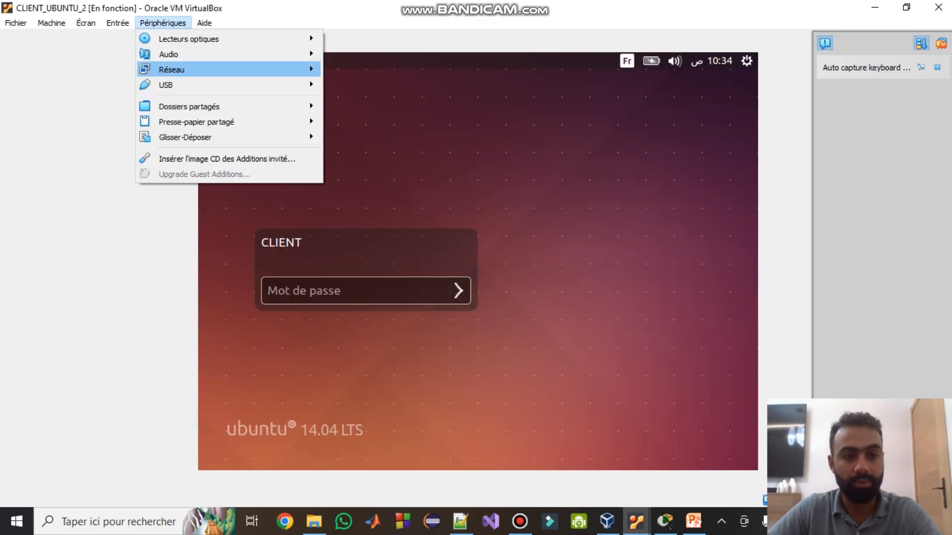
{"action": "mouse_move", "coordinate": [198, 69]}
{"action": "left_click", "coordinate": [367, 68]}
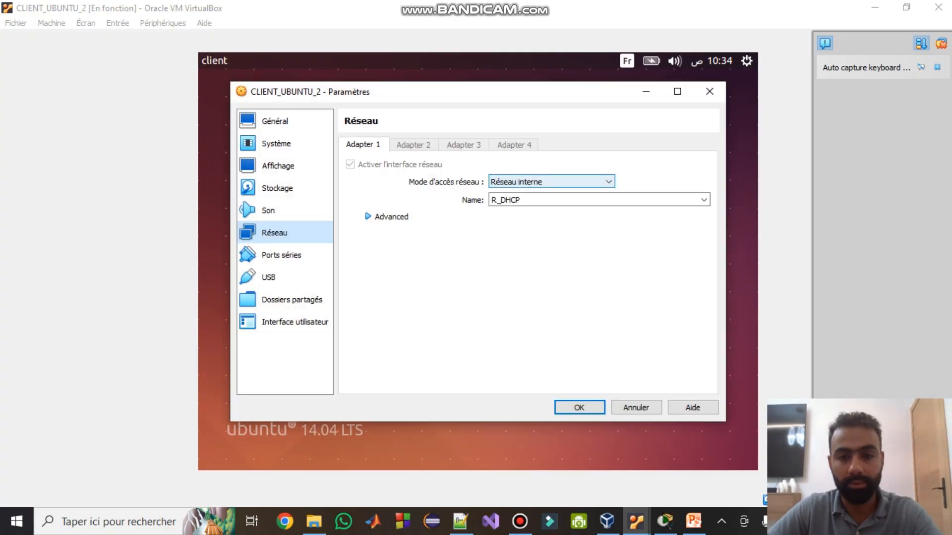
{"action": "left_click", "coordinate": [551, 182]}
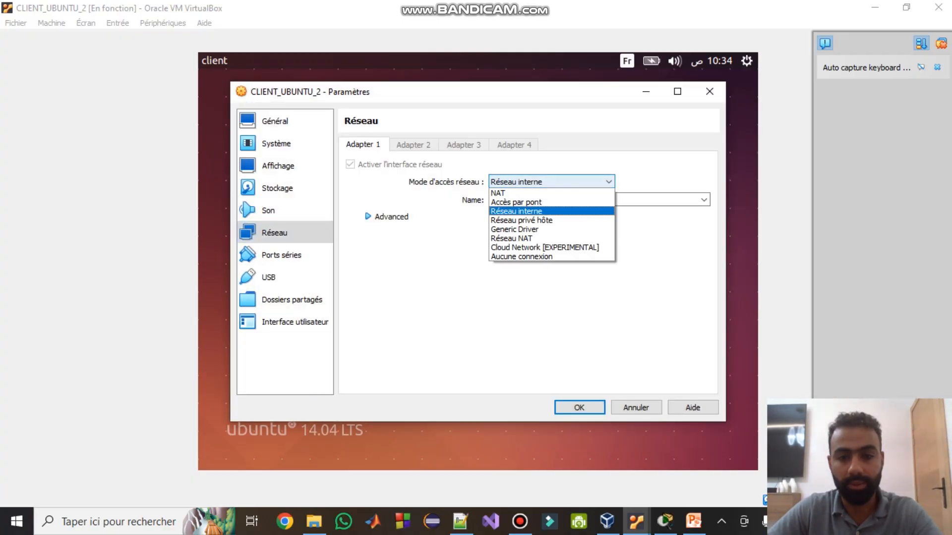
{"action": "left_click", "coordinate": [516, 211]}
{"action": "left_click", "coordinate": [541, 201]}
{"action": "left_click", "coordinate": [703, 199]}
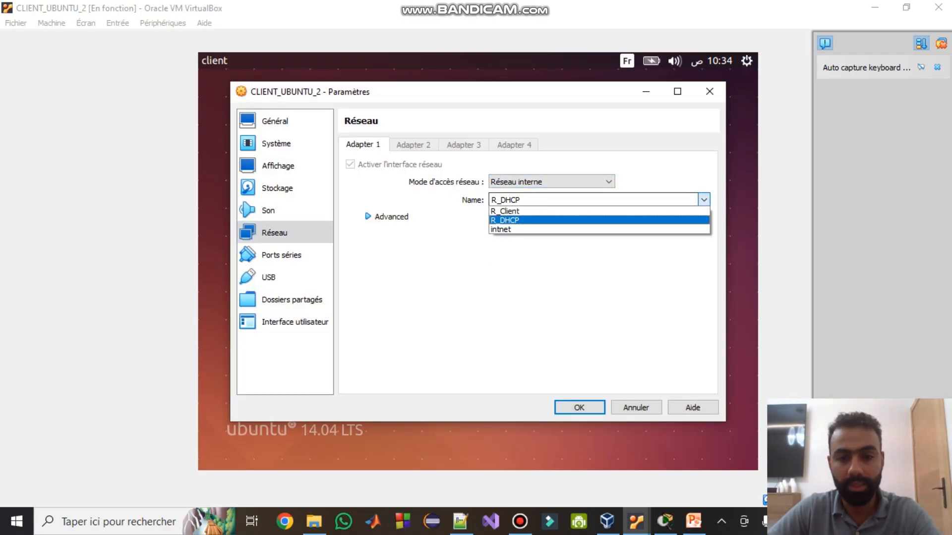
{"action": "left_click", "coordinate": [594, 211]}
{"action": "left_click", "coordinate": [367, 216]}
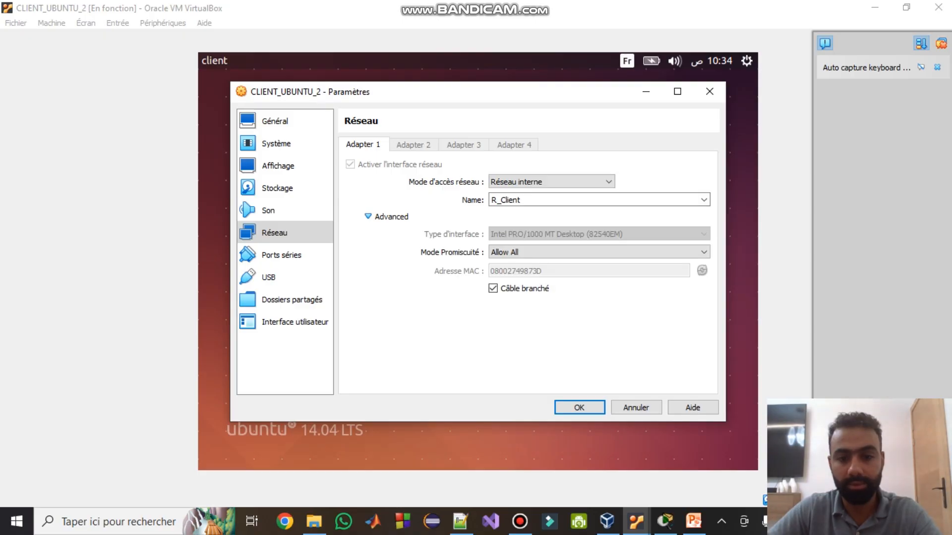
{"action": "left_click", "coordinate": [579, 407]}
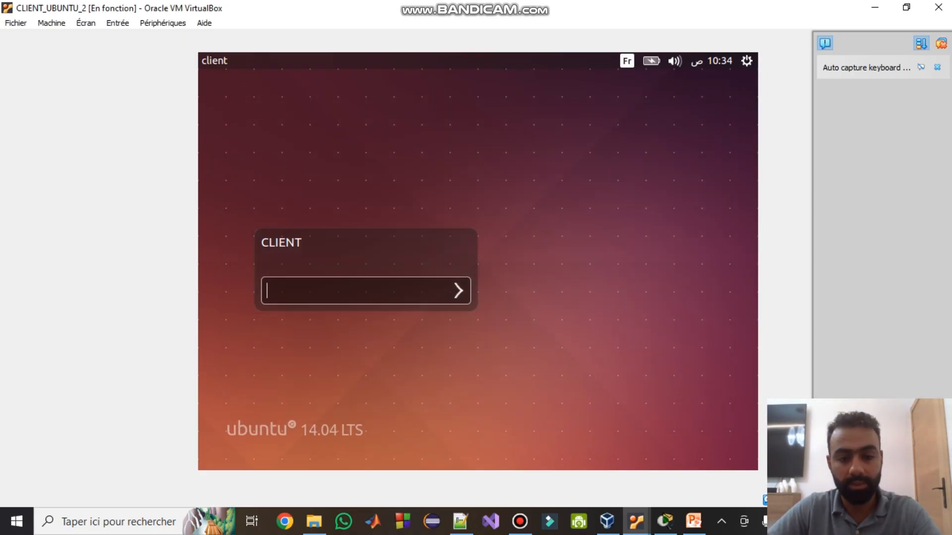
{"action": "type", "text": "**********"}
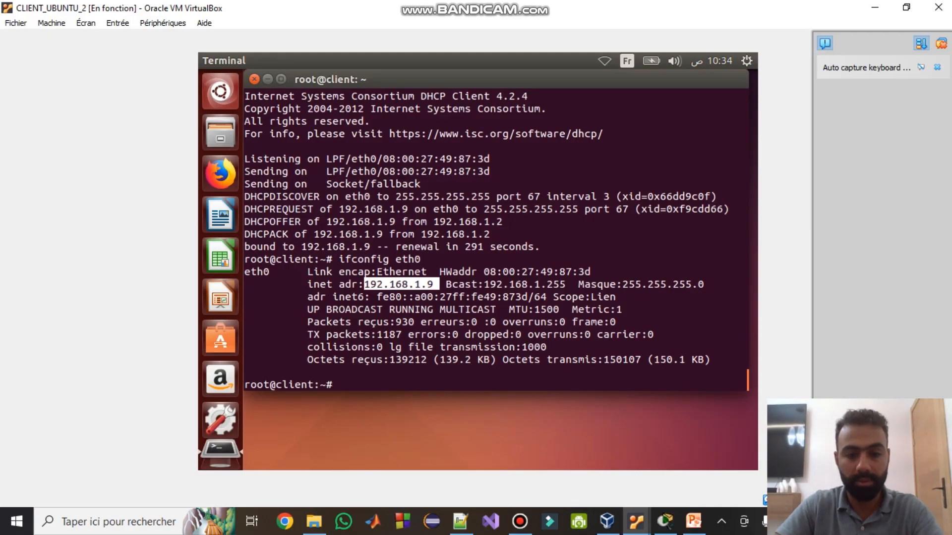
- Reopen /etc/network/interfaces in gedit and comment out the two DHCP eth0 lines
{"action": "key", "text": "Up"}
{"action": "key", "text": "Up"}
{"action": "key", "text": "Up"}
{"action": "key", "text": "Up"}
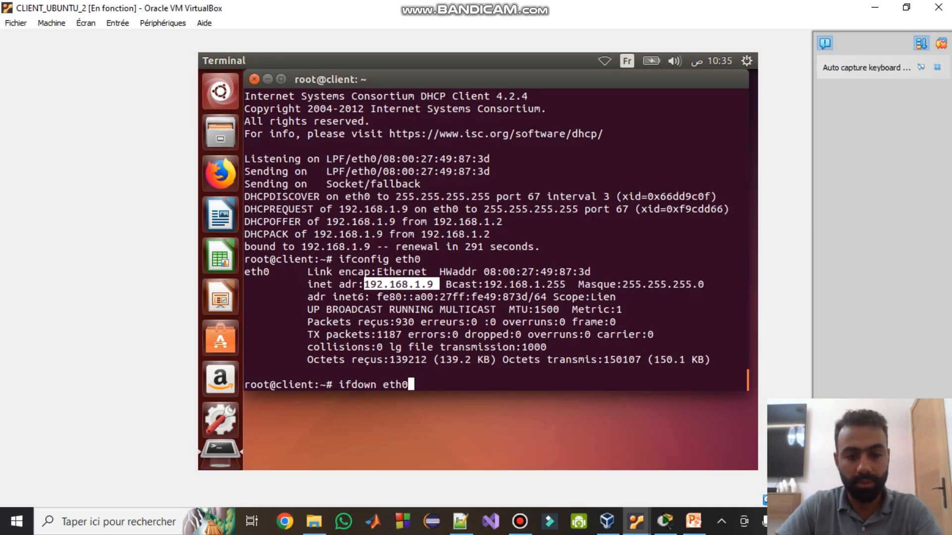
{"action": "key", "text": "Down"}
{"action": "key", "text": "Down"}
{"action": "key", "text": "Down"}
{"action": "key", "text": "BackSpace"}
{"action": "key", "text": "BackSpace"}
{"action": "key", "text": "BackSpace"}
{"action": "key", "text": "BackSpace"}
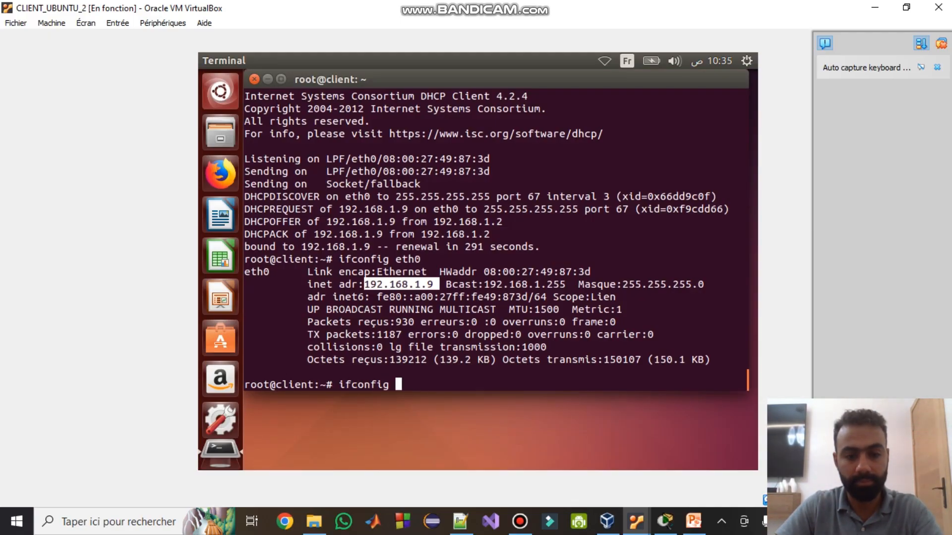
{"action": "key", "text": "Up"}
{"action": "key", "text": "Up"}
{"action": "key", "text": "Up"}
{"action": "key", "text": "Up"}
{"action": "key", "text": "Return"}
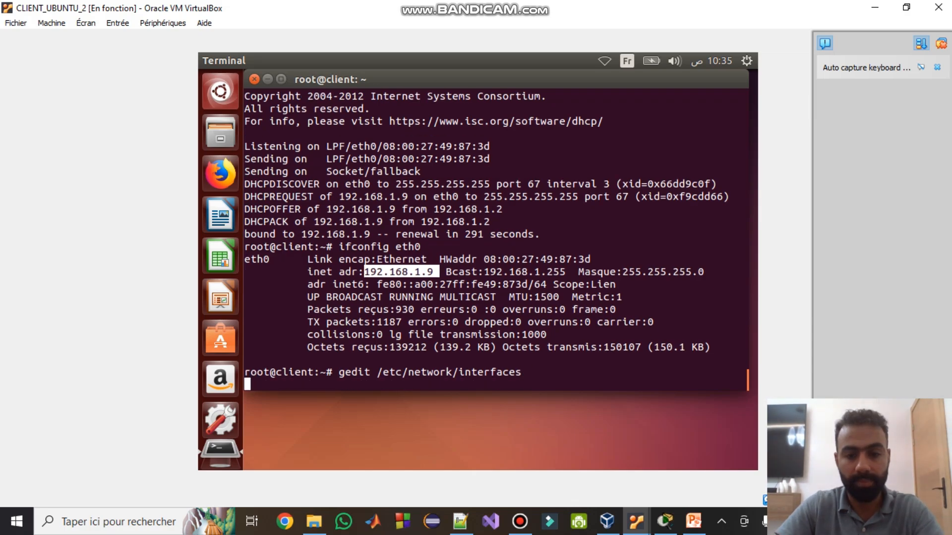
{"action": "key", "text": "Down"}
{"action": "key", "text": "Down"}
{"action": "key", "text": "Down"}
{"action": "key", "text": "Down"}
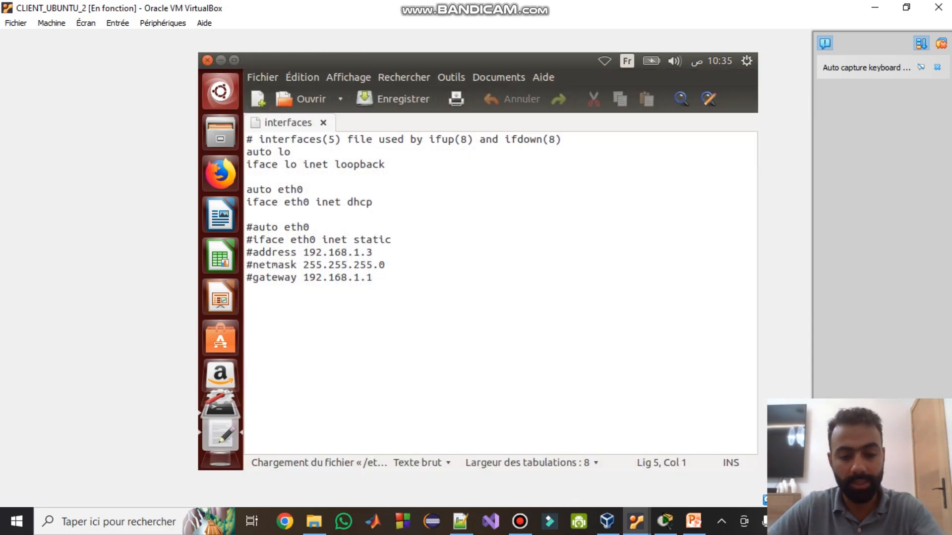
{"action": "type", "text": "#"}
{"action": "key", "text": "Left"}
{"action": "key", "text": "Down"}
{"action": "type", "text": "#"}
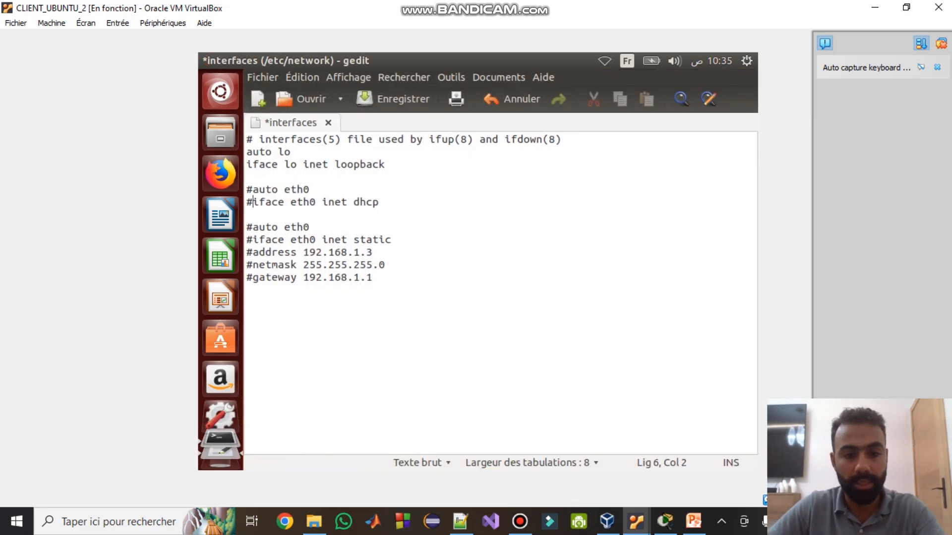
- Set address 192.168.2.3 and gateway 192.168.2.1, and uncomment the whole static eth0 block
{"action": "double_click", "coordinate": [356, 252]}
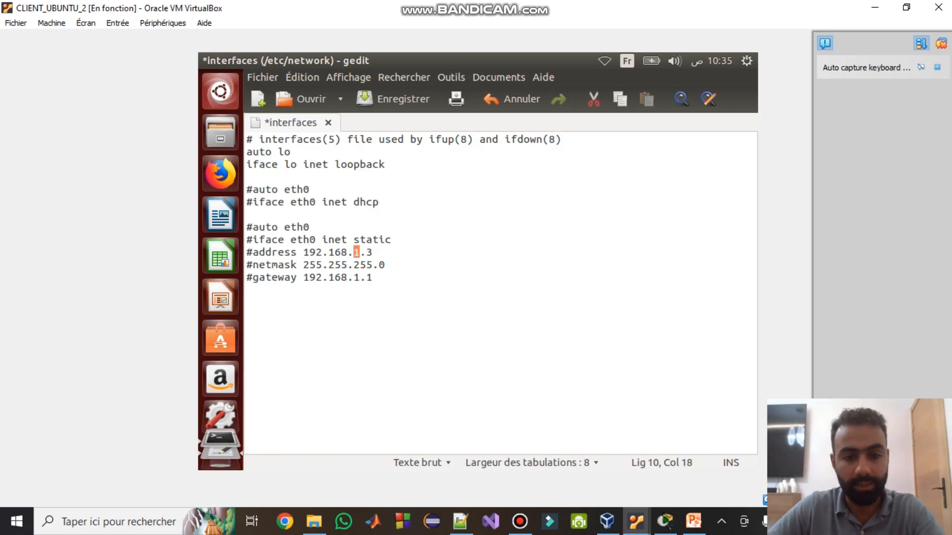
{"action": "type", "text": "2"}
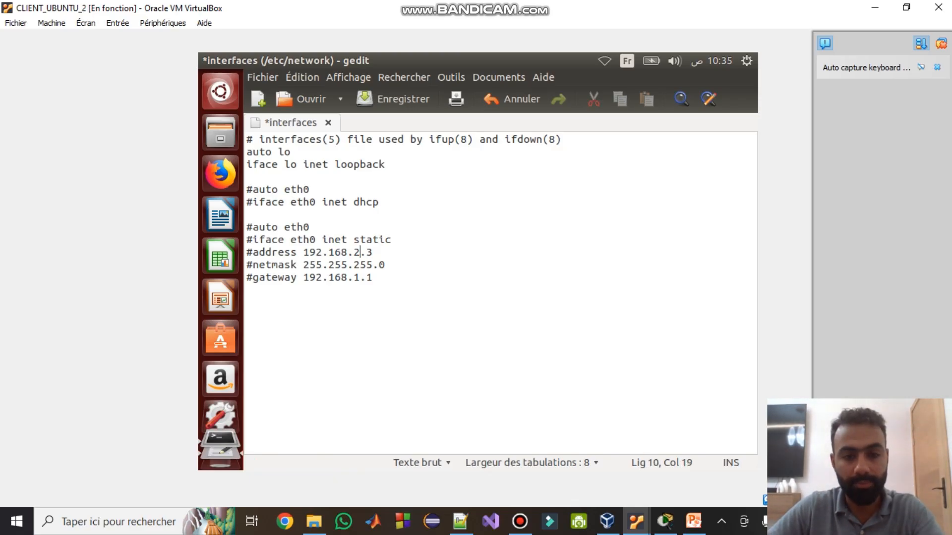
{"action": "double_click", "coordinate": [356, 277]}
{"action": "type", "text": "2"}
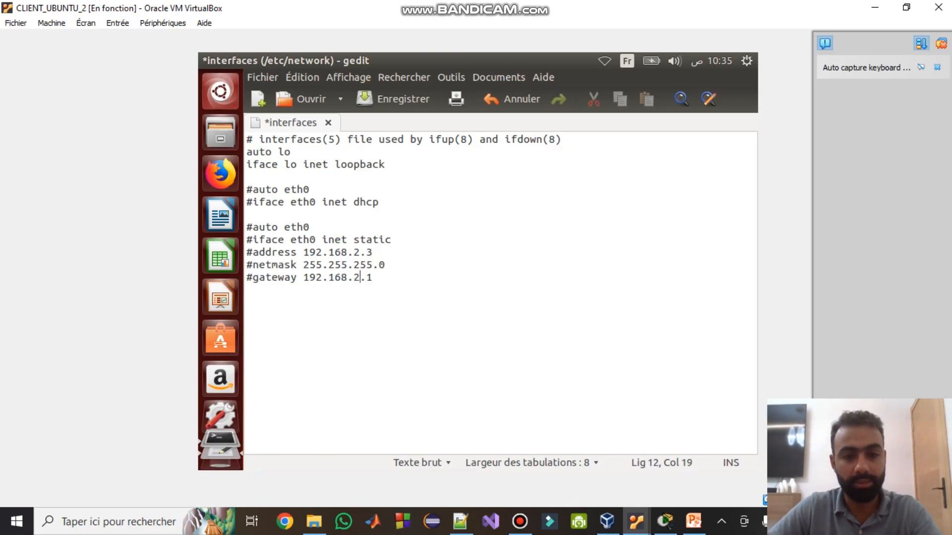
{"action": "key", "text": "BackSpace"}
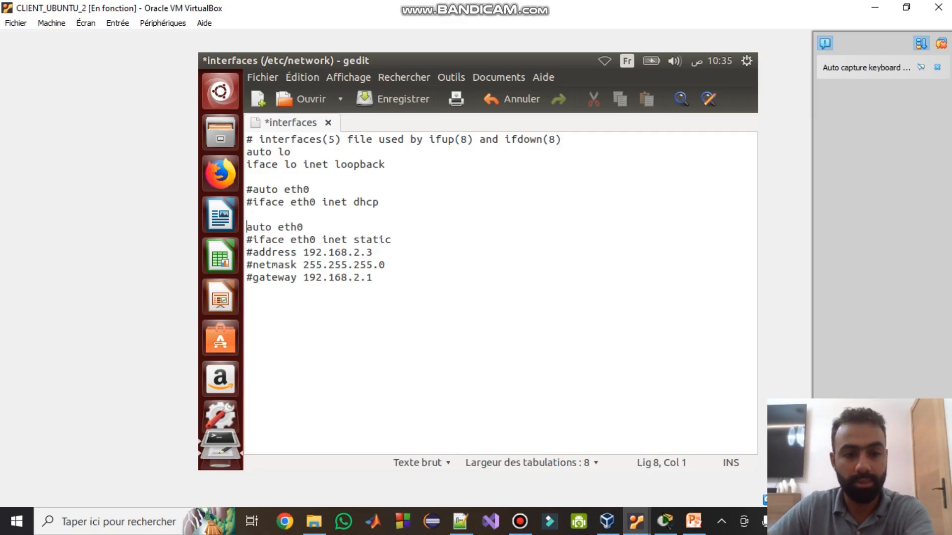
{"action": "key", "text": "Down"}
{"action": "key", "text": "Delete"}
{"action": "key", "text": "Down"}
{"action": "key", "text": "Delete"}
{"action": "key", "text": "Down"}
{"action": "key", "text": "Delete"}
{"action": "key", "text": "Down"}
{"action": "key", "text": "Delete"}
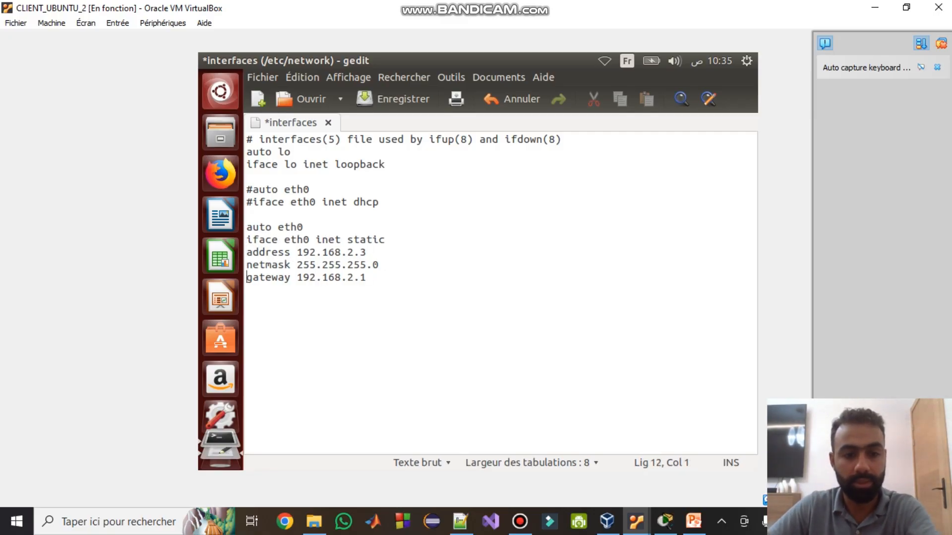
- Check the addresses against the Packet Tracer topology, then save and close the file
{"action": "key", "text": "alt+Tab"}
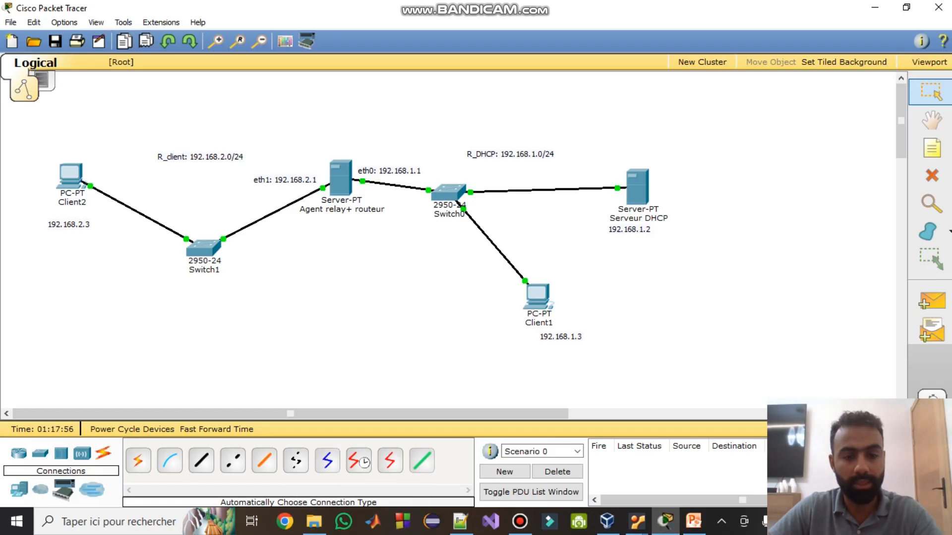
{"action": "left_click", "coordinate": [875, 7]}
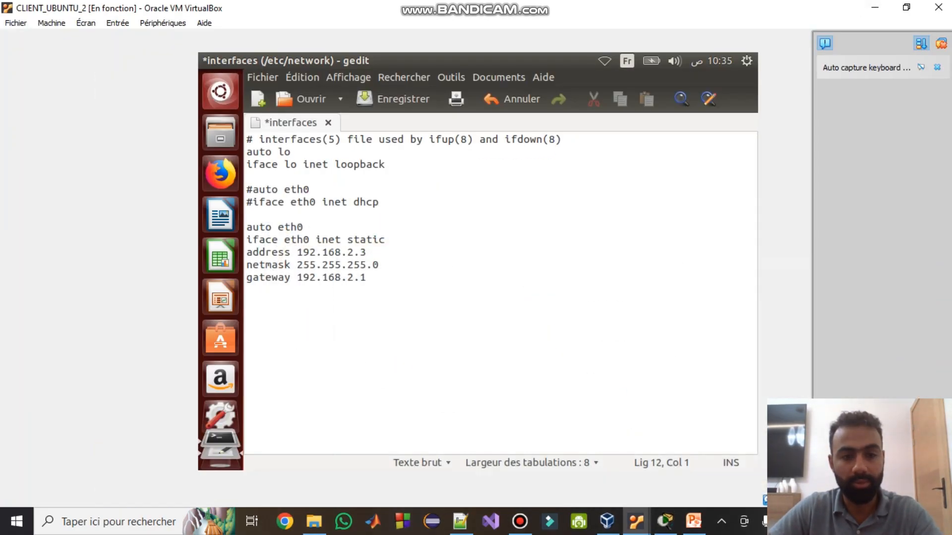
{"action": "key", "text": "ctrl+s"}
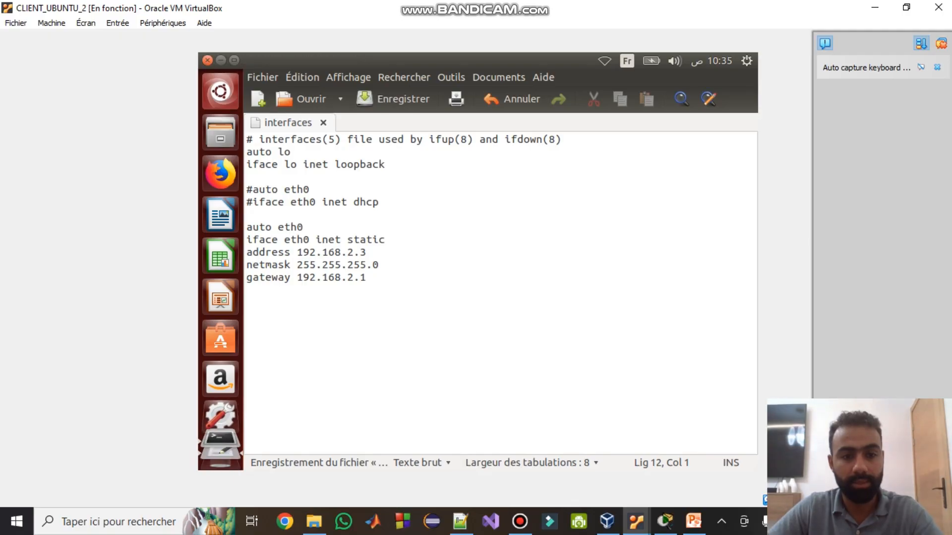
{"action": "key", "text": "ctrl+q"}
- Restart CLIENT_UBUNTU_2's eth0 with ifdown eth0 and ifup eth0
{"action": "type", "text": "if"}
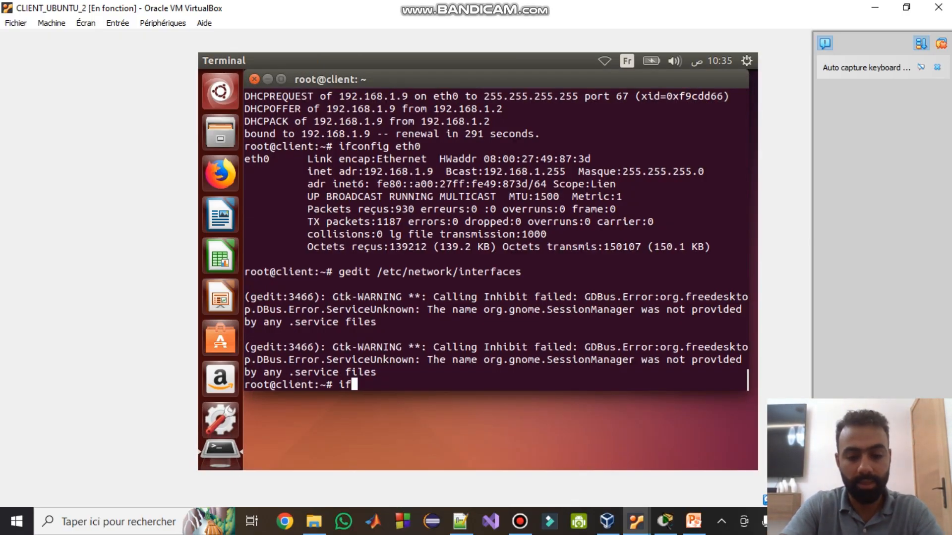
{"action": "type", "text": "down eth0"}
{"action": "key", "text": "Return"}
{"action": "type", "text": "i"}
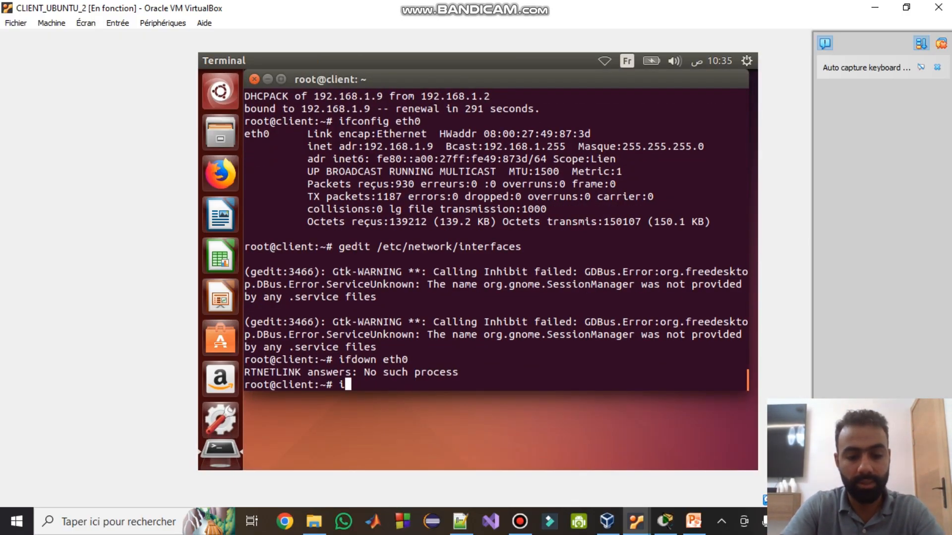
{"action": "type", "text": "fup eth0"}
{"action": "key", "text": "Return"}
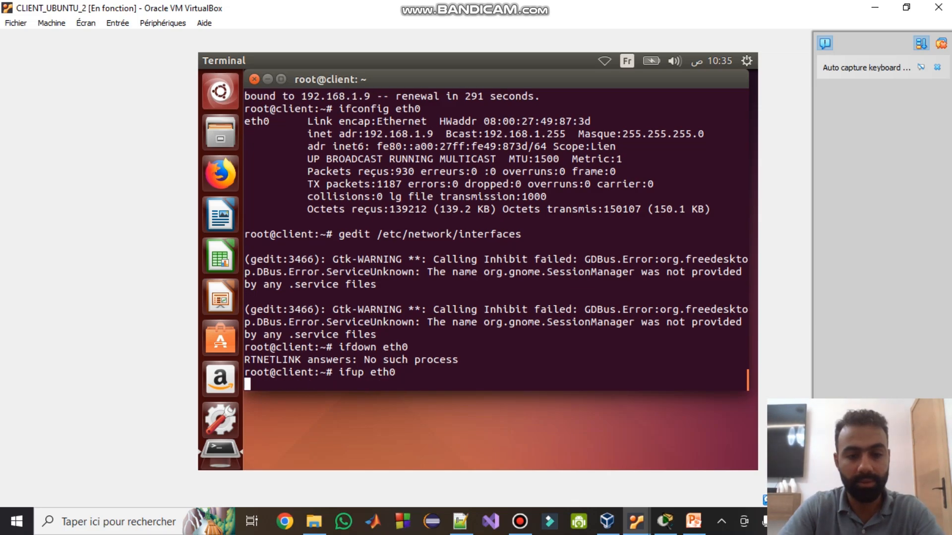
- On CLIENT_UBUNTU_1, run ifconfig to confirm eth0 is 192.168.1.3, then return to CLIENT_UBUNTU_2
{"action": "left_click", "coordinate": [636, 521]}
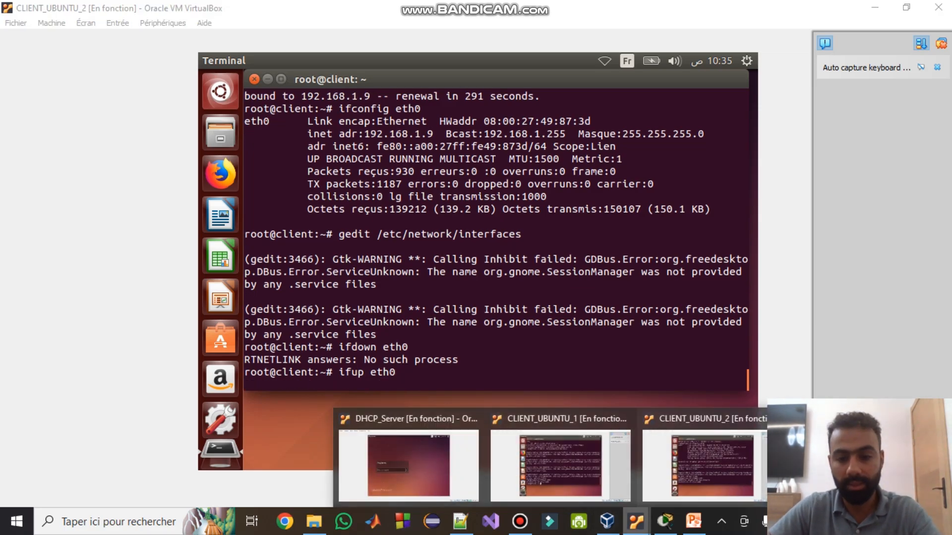
{"action": "left_click", "coordinate": [560, 466]}
{"action": "type", "text": "if"}
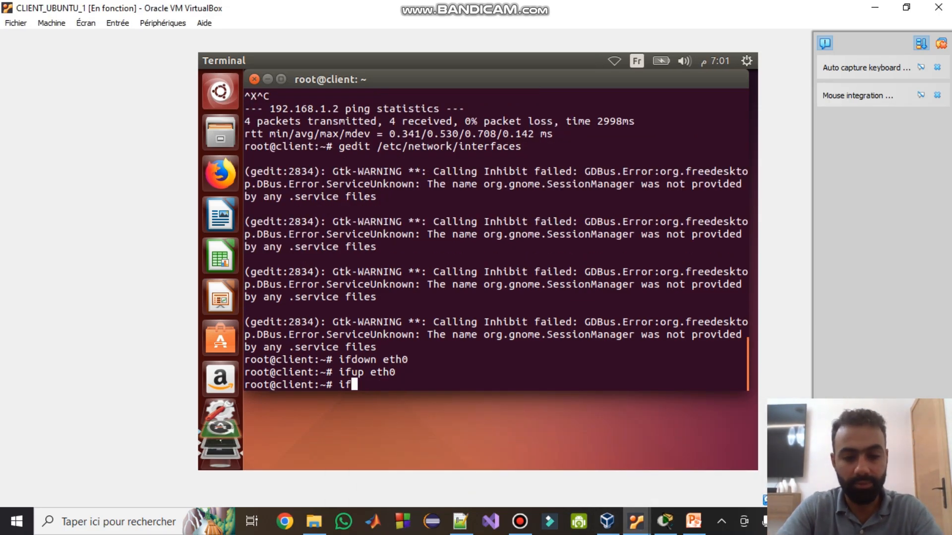
{"action": "type", "text": "config ex"}
{"action": "key", "text": "Tab"}
{"action": "key", "text": "Return"}
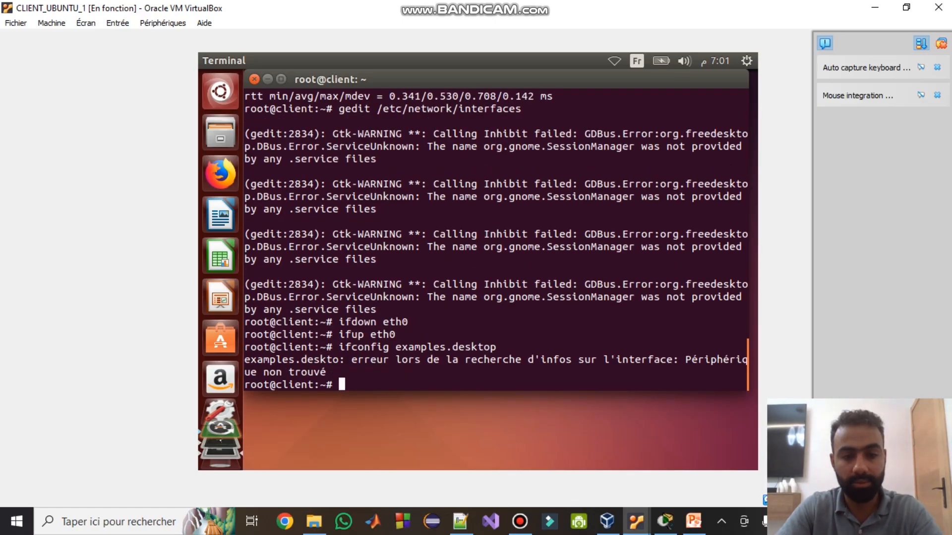
{"action": "type", "text": "ifcd"}
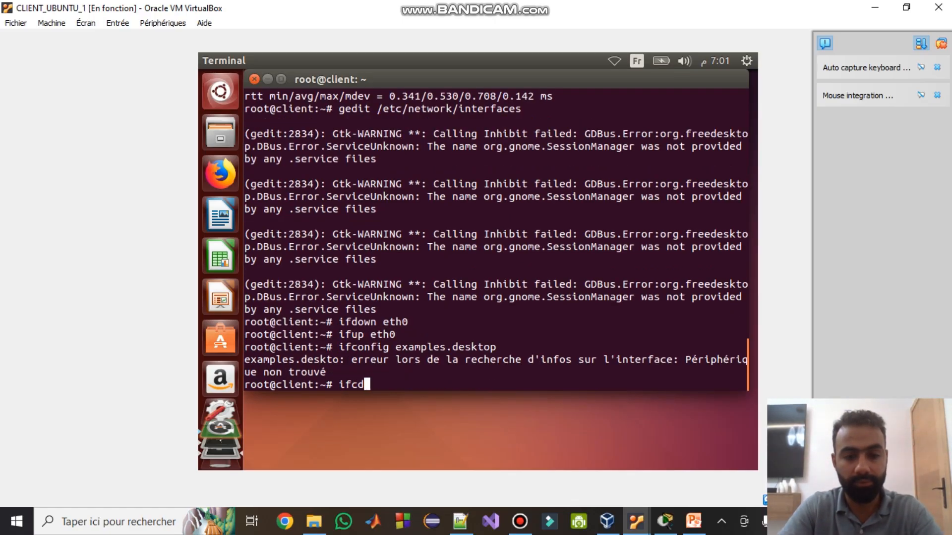
{"action": "key", "text": "BackSpace"}
{"action": "key", "text": "BackSpace"}
{"action": "type", "text": "config"}
{"action": "key", "text": "Return"}
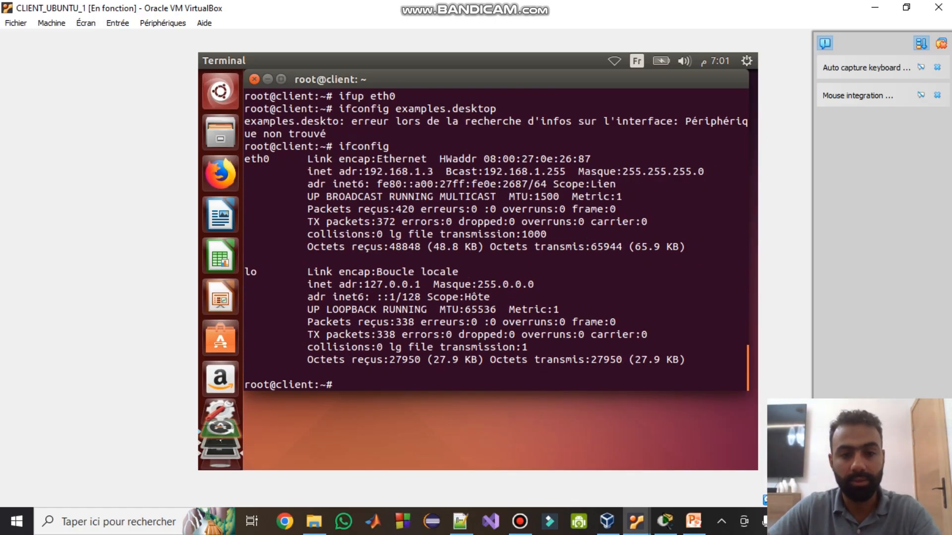
{"action": "left_click_drag", "start_coordinate": [364, 172], "coordinate": [445, 171]}
{"action": "left_click", "coordinate": [446, 171]}
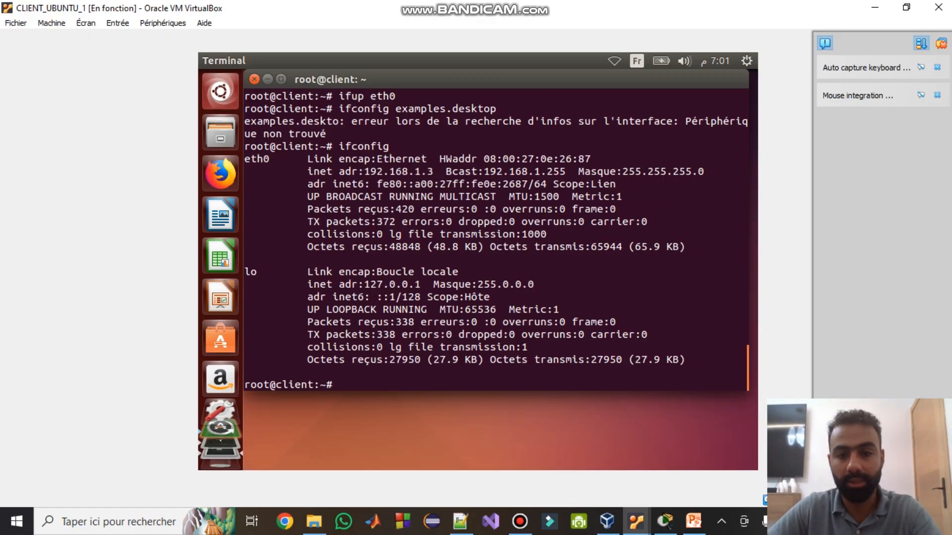
{"action": "left_click_drag", "start_coordinate": [509, 172], "coordinate": [554, 171]}
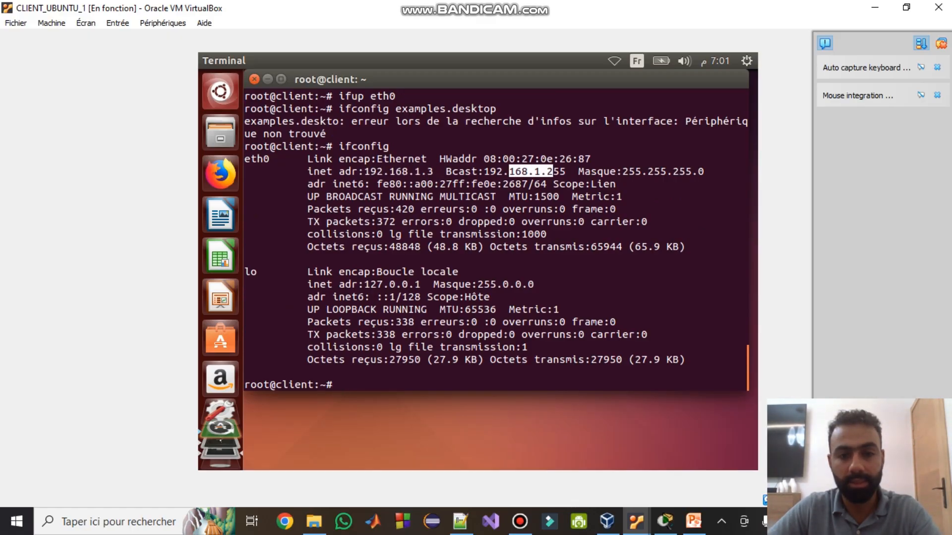
{"action": "left_click", "coordinate": [554, 172]}
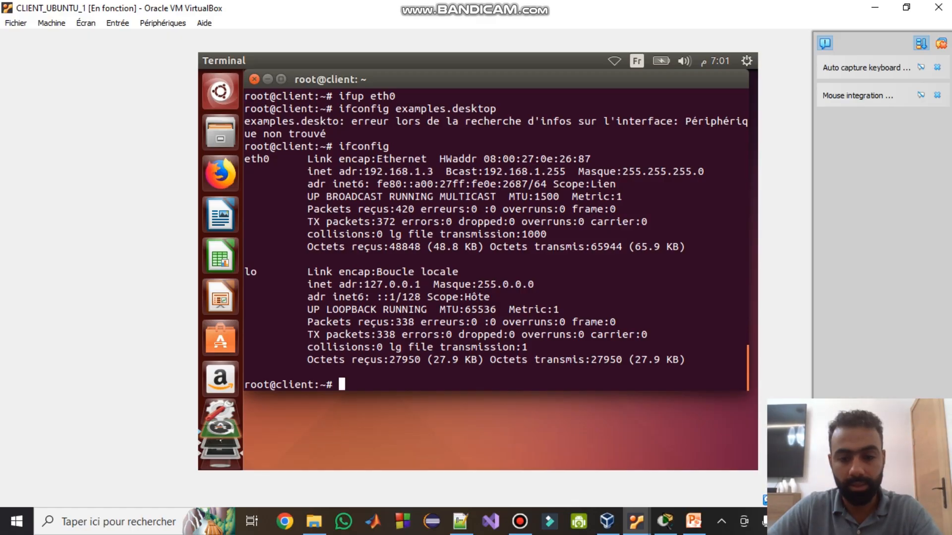
{"action": "mouse_move", "coordinate": [636, 521]}
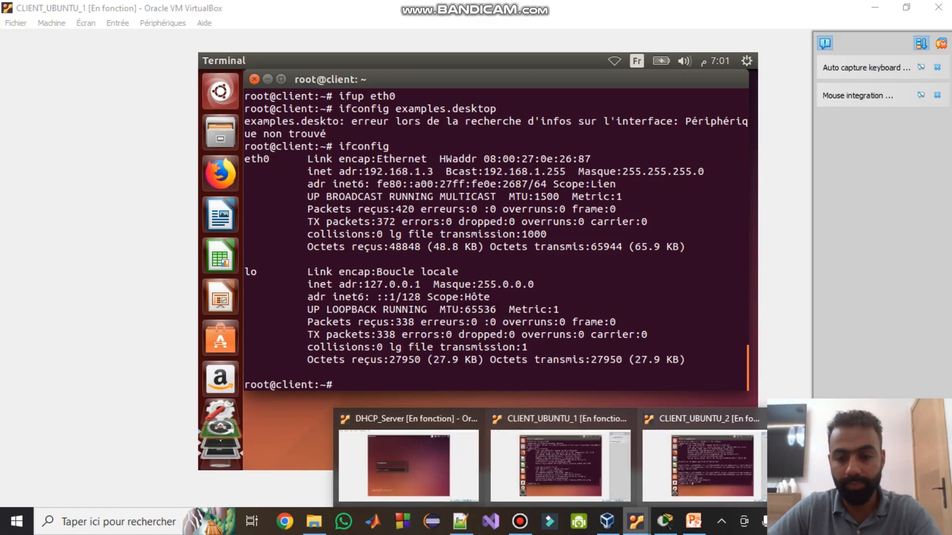
{"action": "left_click", "coordinate": [696, 470]}
- Confirm CLIENT_UBUNTU_2's address 192.168.2.3 with ifconfig and ping 192.168.2.1
{"action": "type", "text": "ifconfig"}
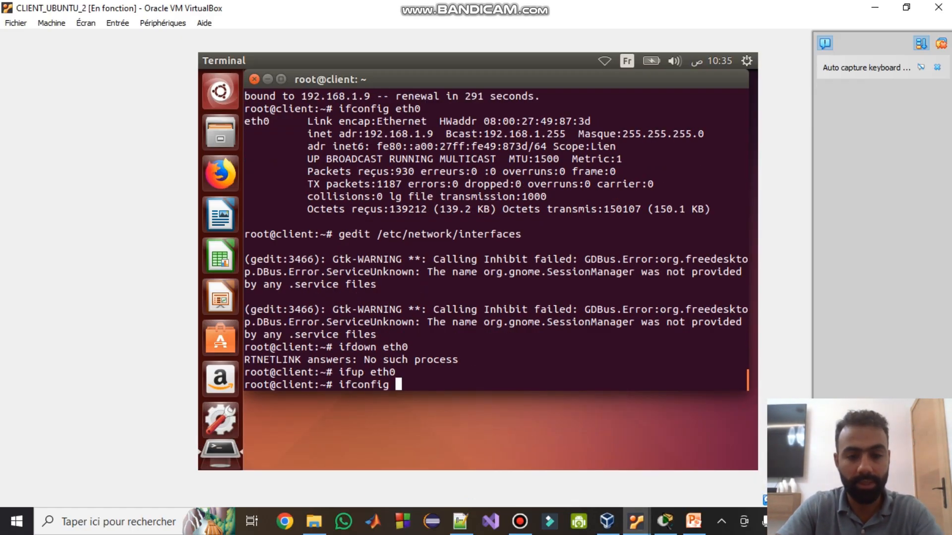
{"action": "key", "text": "Return"}
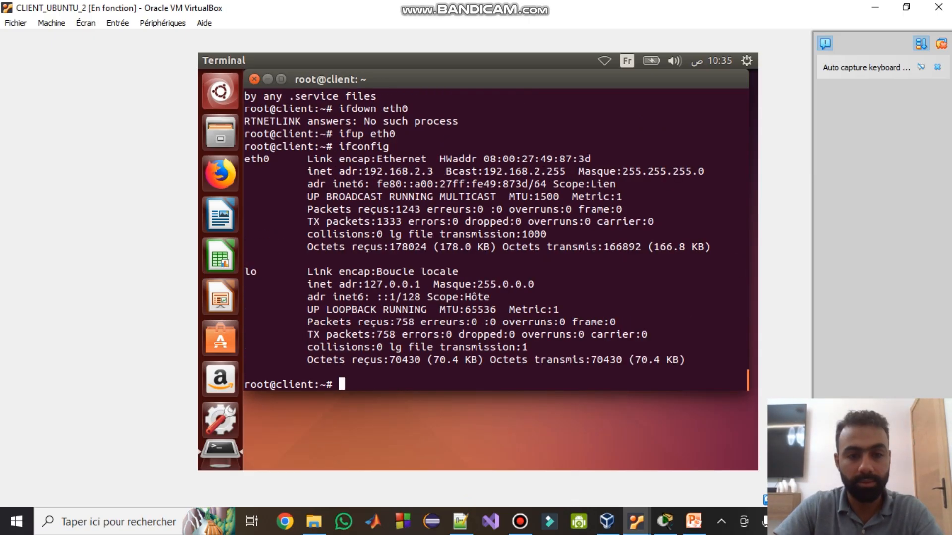
{"action": "left_click_drag", "start_coordinate": [433, 172], "coordinate": [408, 172]}
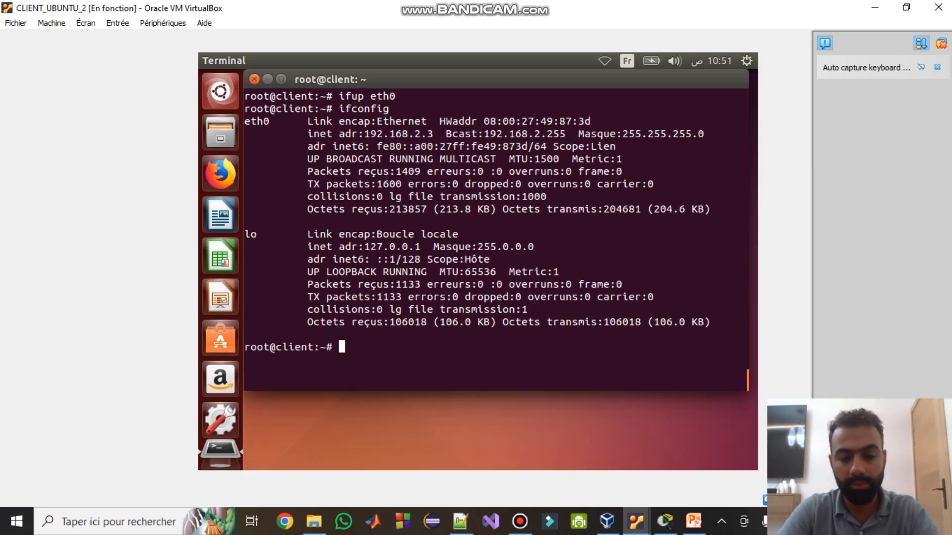
{"action": "type", "text": "pi"}
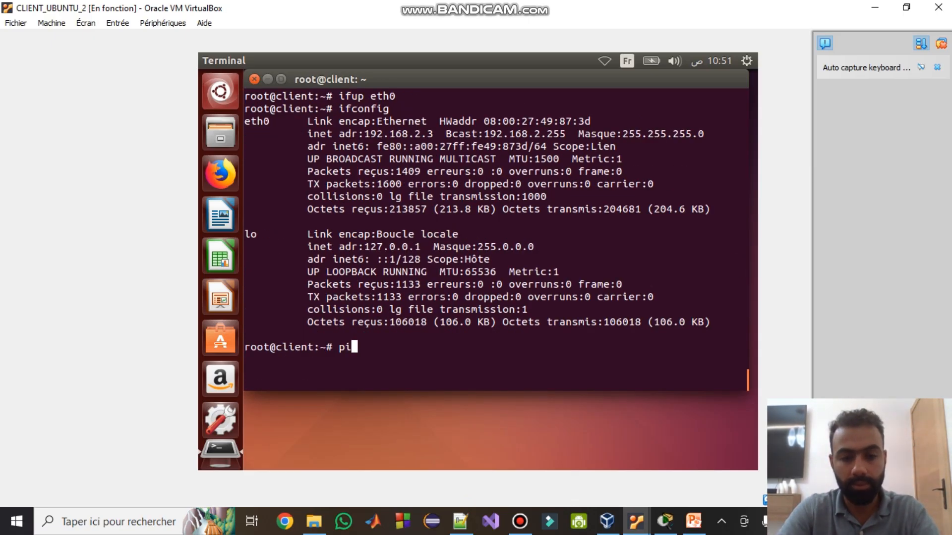
{"action": "type", "text": "ng 192.16"}
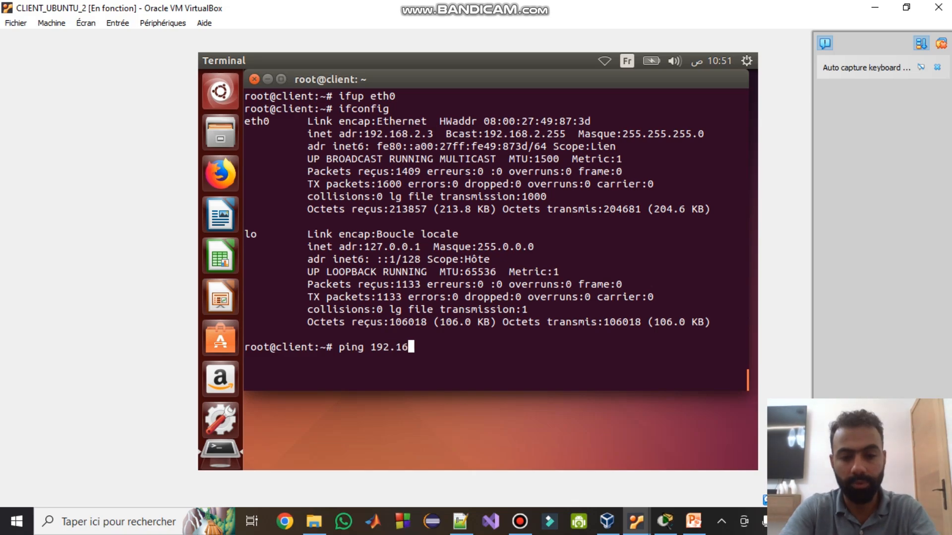
{"action": "type", "text": "8.2.1"}
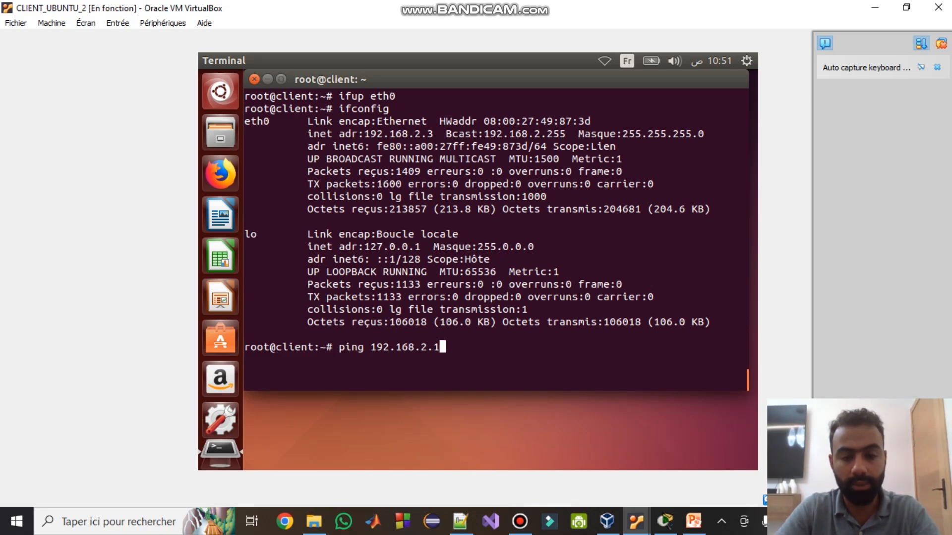
{"action": "key", "text": "Return"}
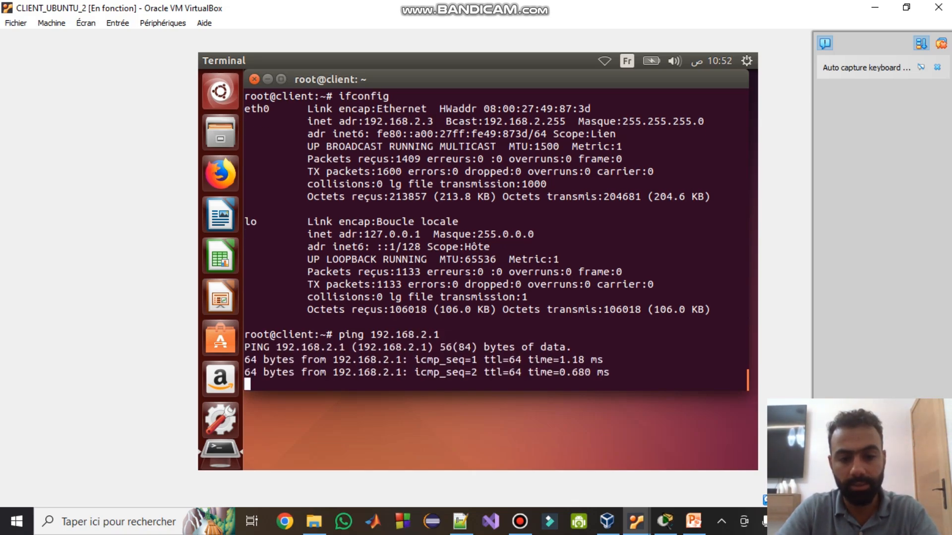
{"action": "key", "text": "ctrl+c"}
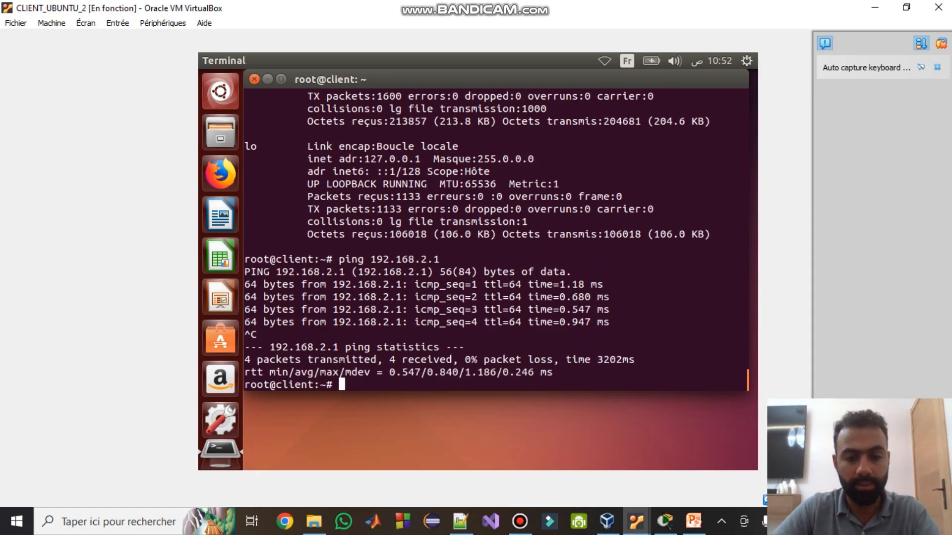
- Ping 192.168.1.1 and 192.168.1.3 from CLIENT_UBUNTU_2, stopping each with Ctrl+C
{"action": "key", "text": "Up"}
{"action": "key", "text": "BackSpace"}
{"action": "key", "text": "BackSpace"}
{"action": "key", "text": "BackSpace"}
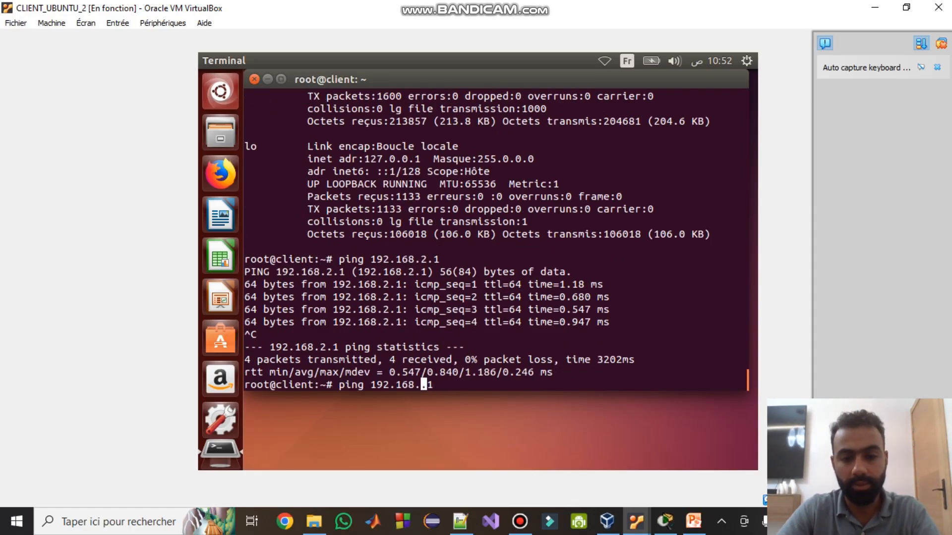
{"action": "type", "text": "1.1"}
{"action": "key", "text": "Return"}
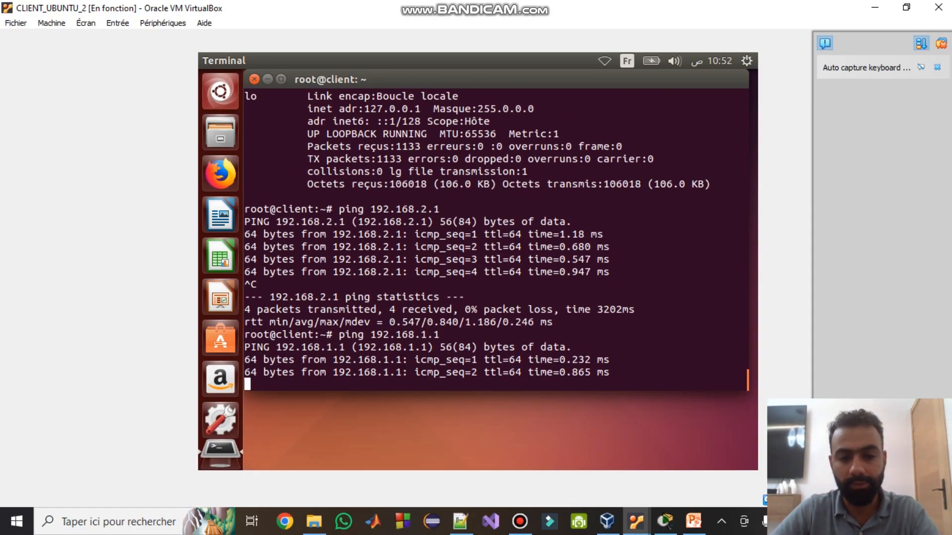
{"action": "key", "text": "ctrl+x"}
{"action": "key", "text": "ctrl+c"}
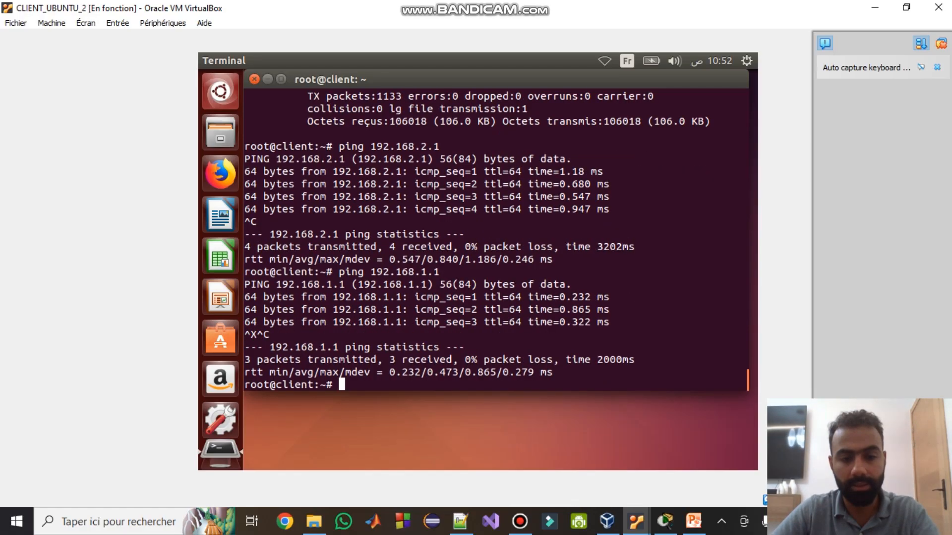
{"action": "key", "text": "Up"}
{"action": "key", "text": "BackSpace"}
{"action": "type", "text": "3"}
{"action": "key", "text": "Return"}
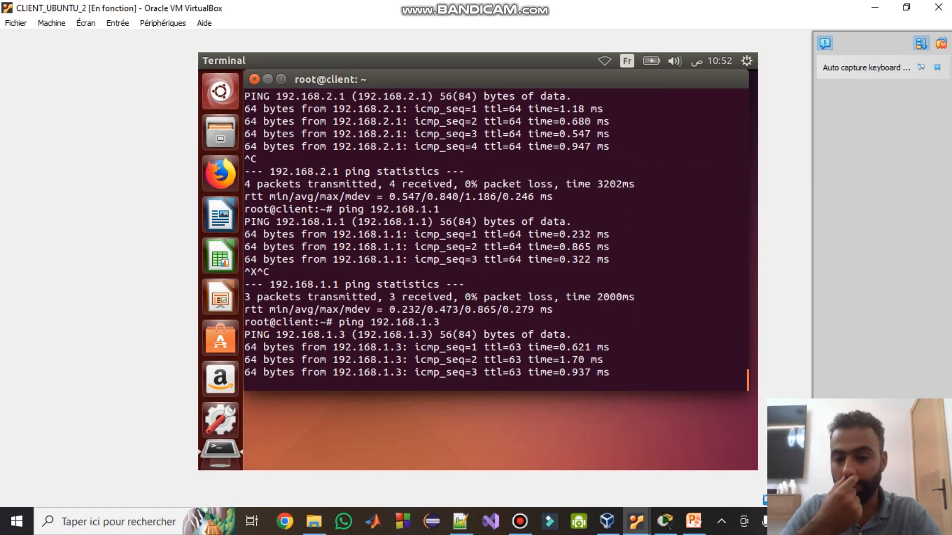
{"action": "key", "text": "ctrl+x"}
{"action": "key", "text": "ctrl+c"}
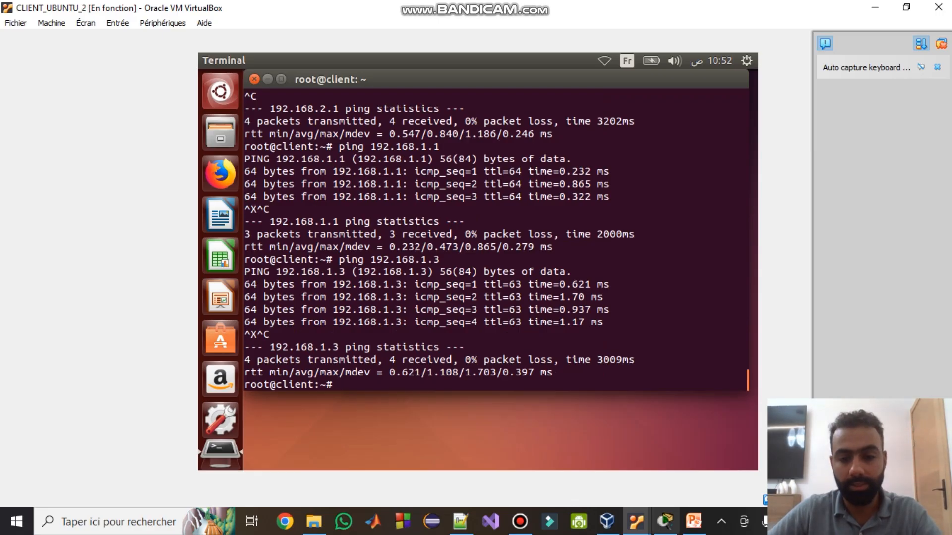
- From CLIENT_UBUNTU_1, ping 192.168.2.3 and confirm 0% packet loss
{"action": "left_click", "coordinate": [636, 521]}
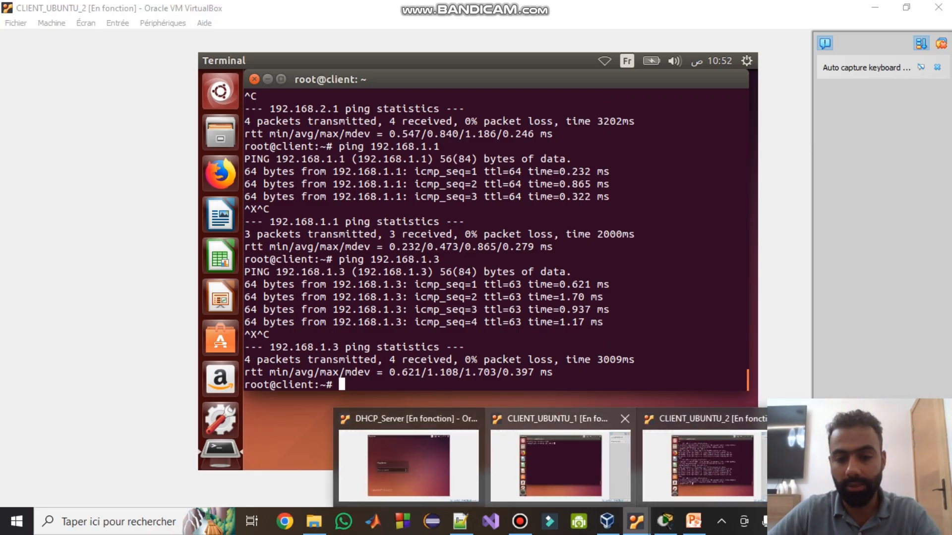
{"action": "left_click", "coordinate": [560, 463]}
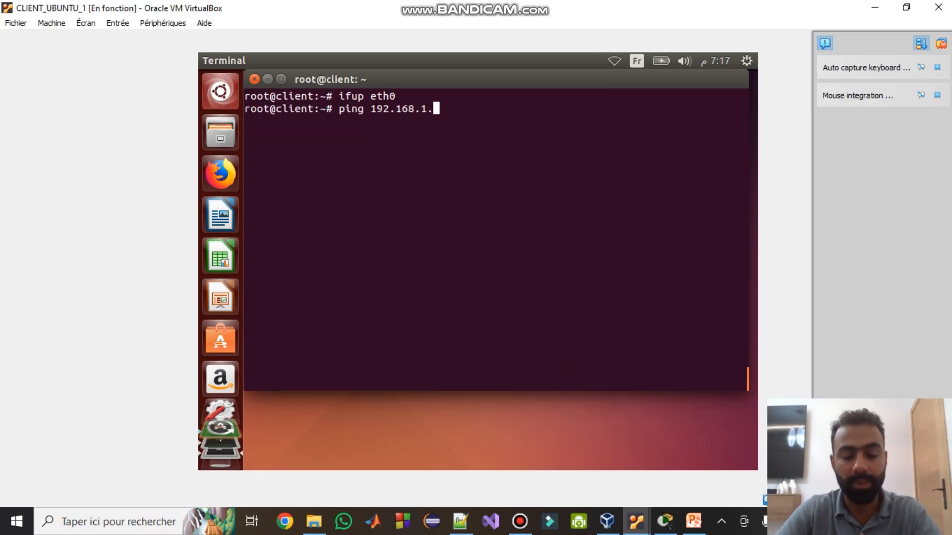
{"action": "key", "text": "BackSpace"}
{"action": "key", "text": "BackSpace"}
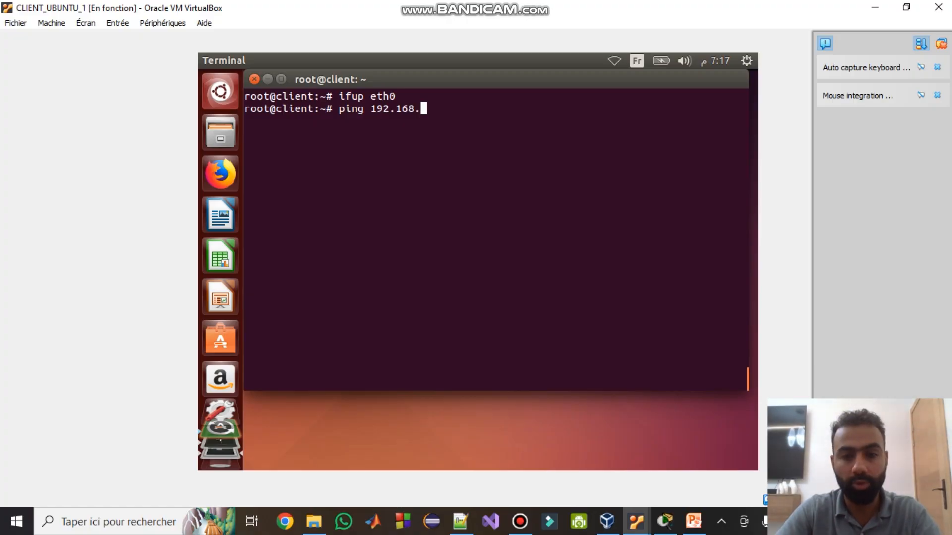
{"action": "type", "text": "2.3"}
{"action": "key", "text": "Return"}
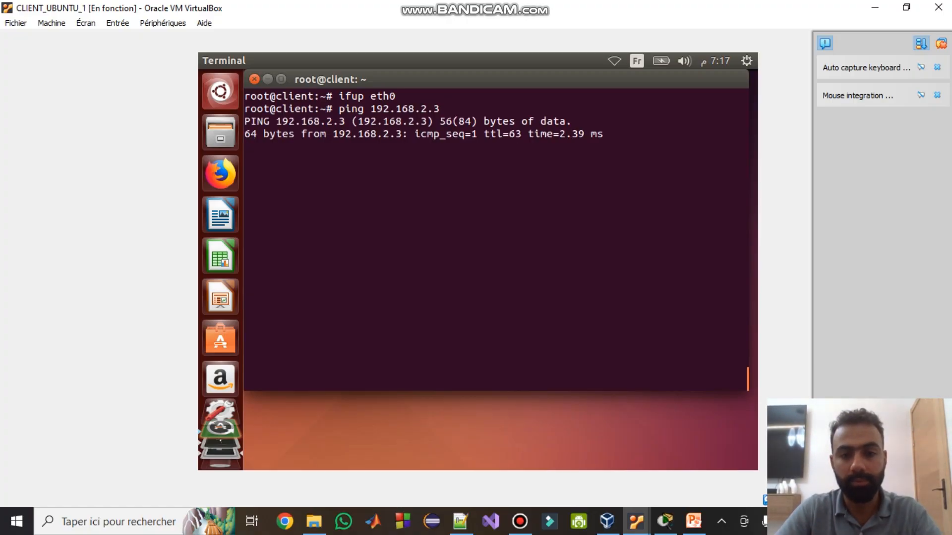
{"action": "key", "text": "ctrl+x"}
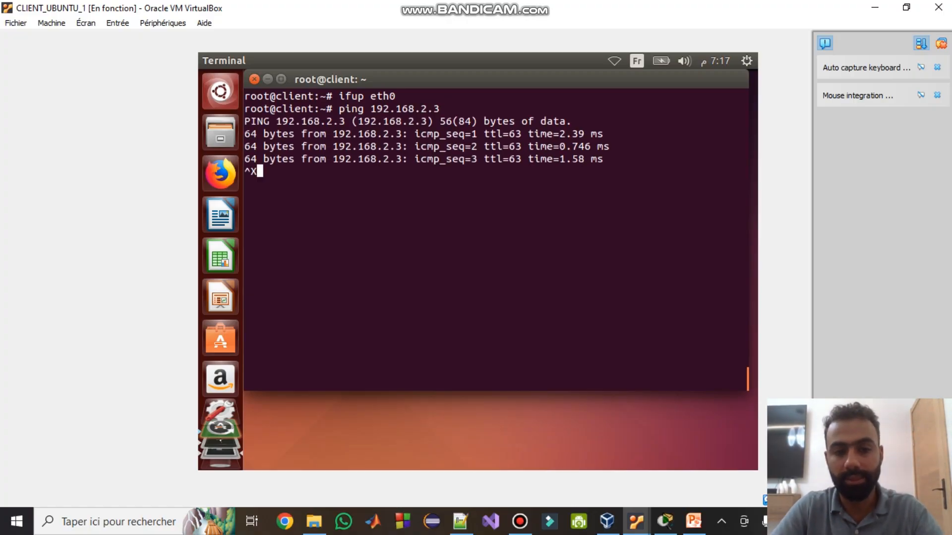
{"action": "key", "text": "ctrl+c"}
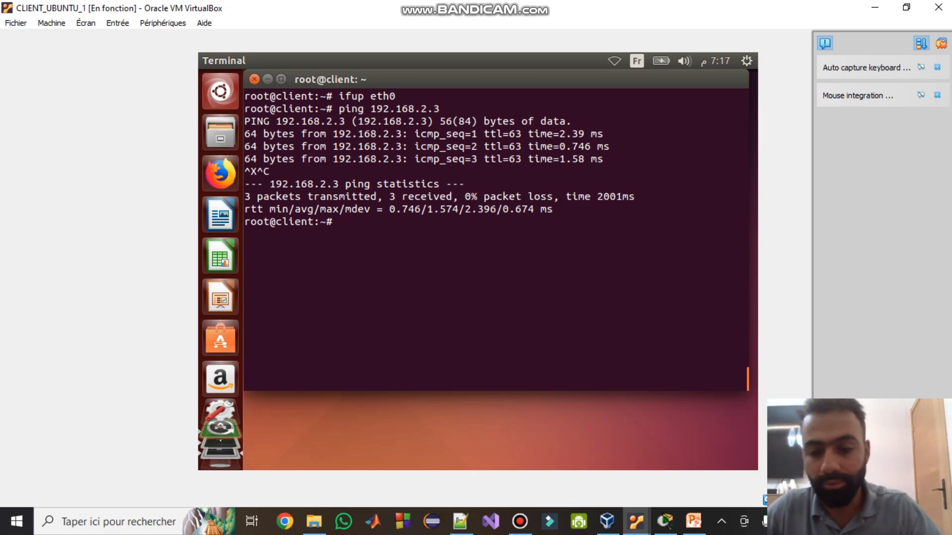
{"action": "left_click", "coordinate": [636, 522]}
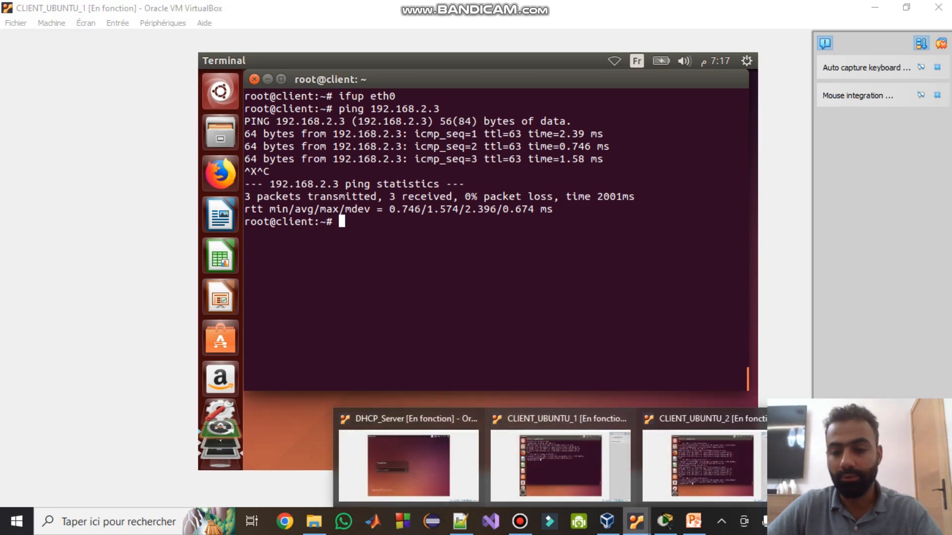
- Page through the PowerPoint deck to slide 30 on the isc-dhcp-relay SERVERS and INTERFACES settings
{"action": "left_click", "coordinate": [693, 522]}
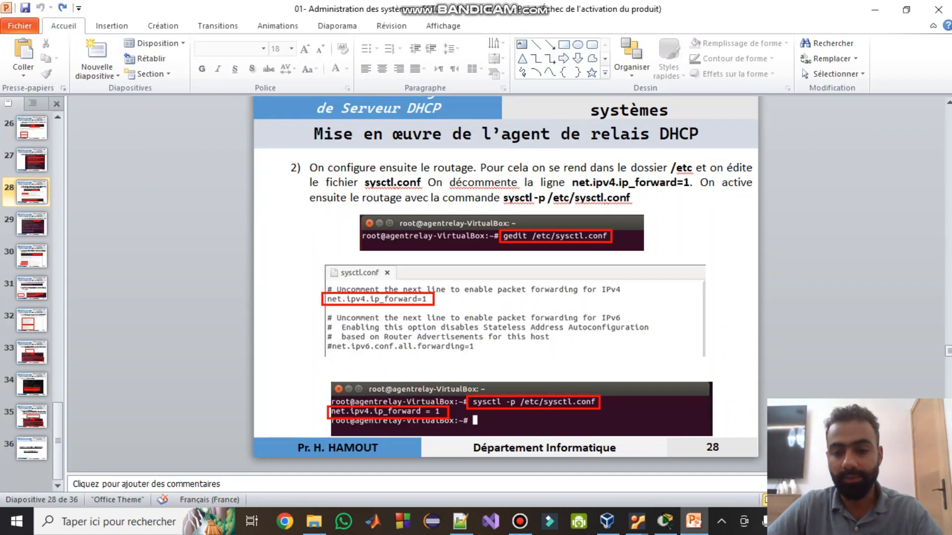
{"action": "key", "text": "Page_Down"}
{"action": "key", "text": "Page_Down"}
{"action": "key", "text": "Page_Down"}
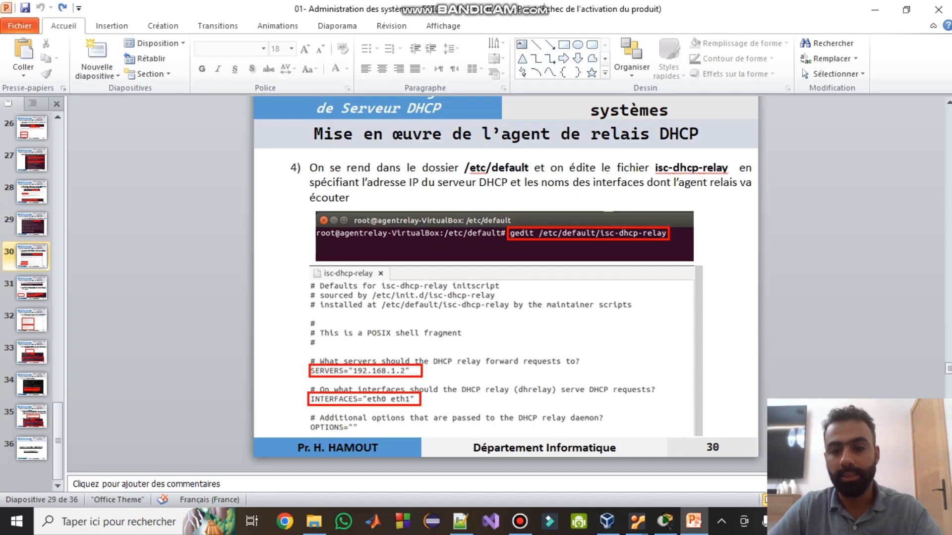
{"action": "key", "text": "Page_Down"}
{"action": "key", "text": "Page_Down"}
{"action": "key", "text": "Page_Down"}
{"action": "key", "text": "Page_Down"}
{"action": "key", "text": "Page_Down"}
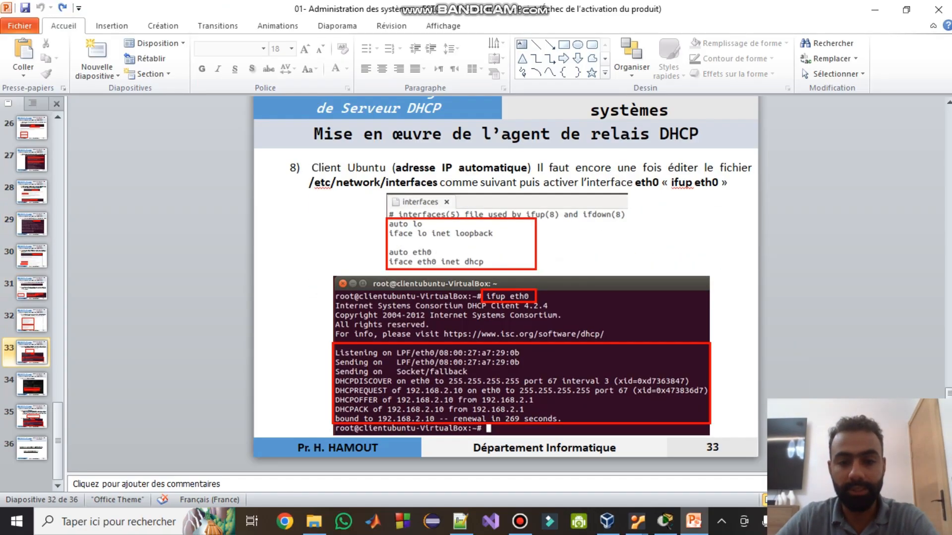
{"action": "key", "text": "Page_Up"}
{"action": "key", "text": "Page_Up"}
{"action": "key", "text": "Page_Up"}
{"action": "key", "text": "Page_Up"}
{"action": "key", "text": "Page_Up"}
{"action": "key", "text": "Page_Up"}
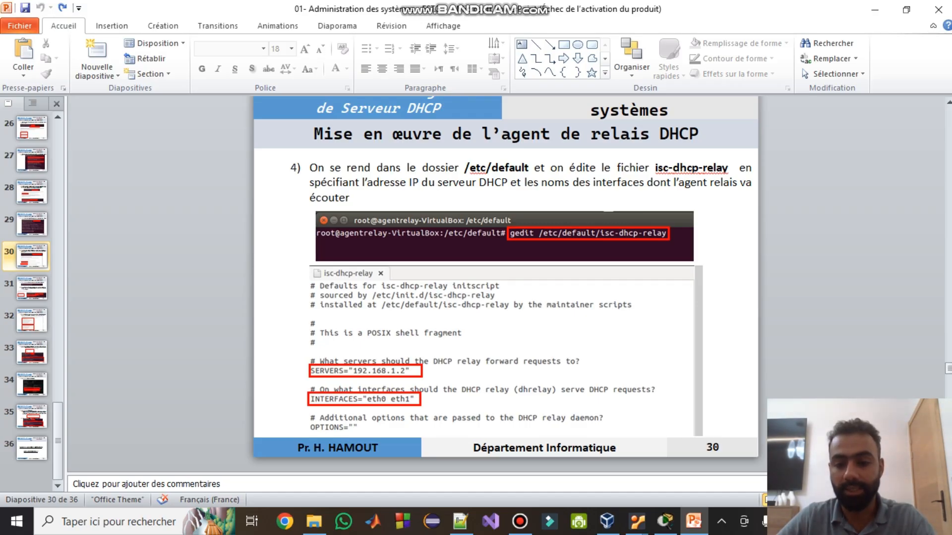
{"action": "mouse_move", "coordinate": [636, 522]}
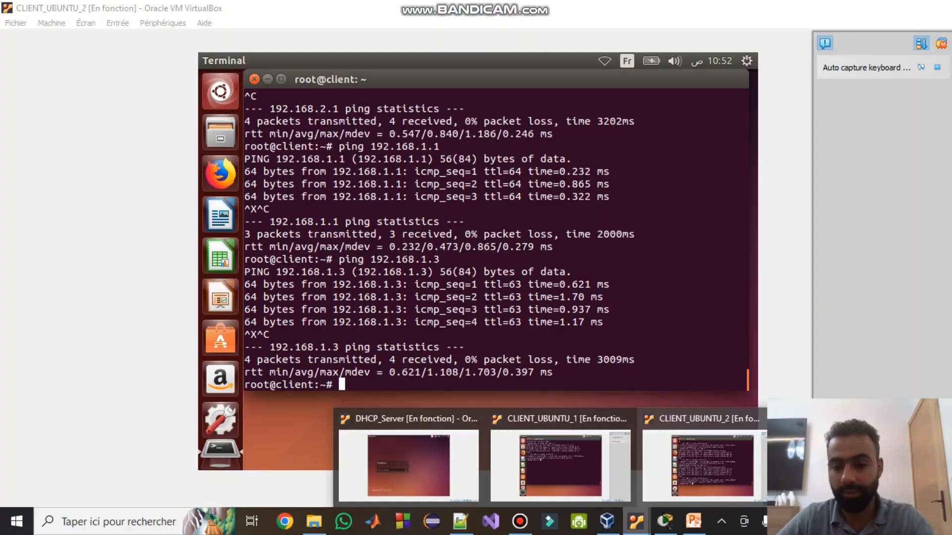
- On Agent_Relay, clear the terminal and open /etc/default/isc-dhcp-relay in gedit
{"action": "left_click", "coordinate": [864, 464]}
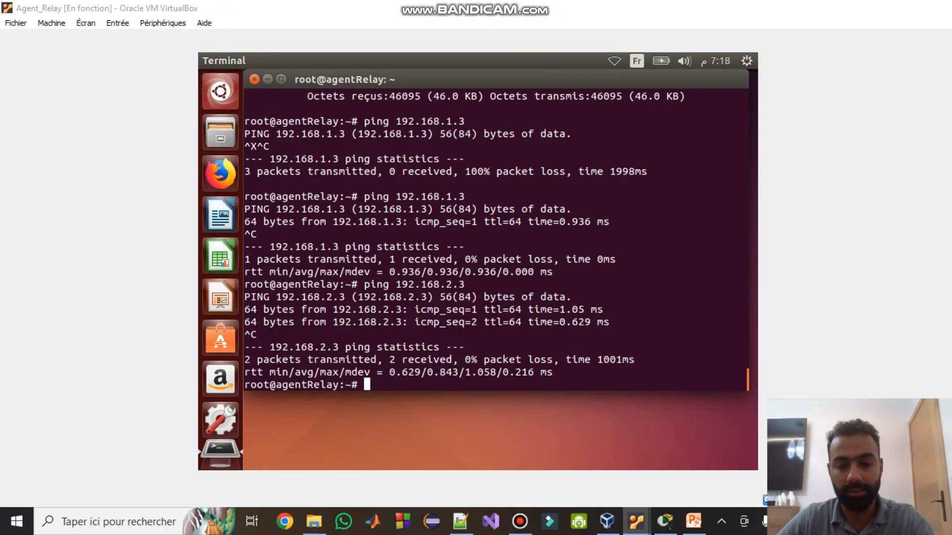
{"action": "type", "text": "clear"}
{"action": "key", "text": "Return"}
{"action": "type", "text": "ged"}
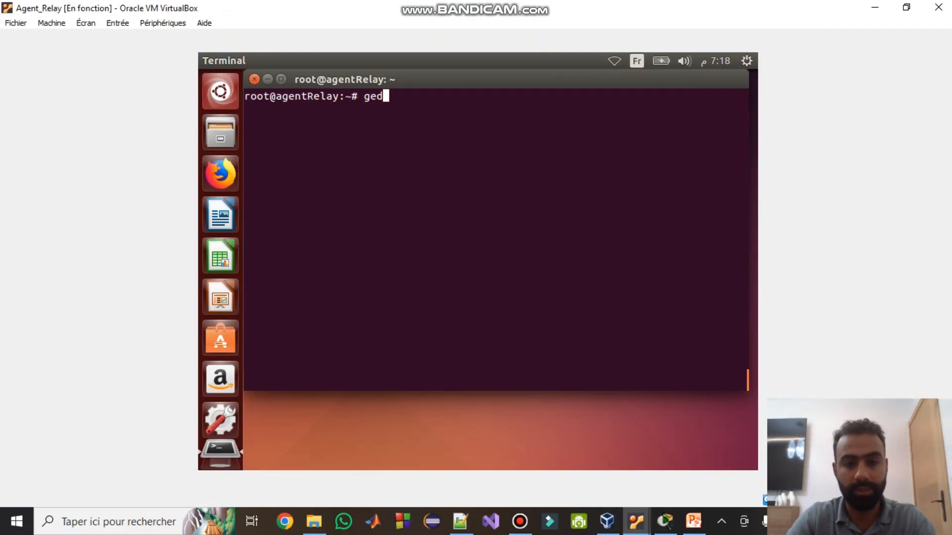
{"action": "type", "text": "it /etc/"}
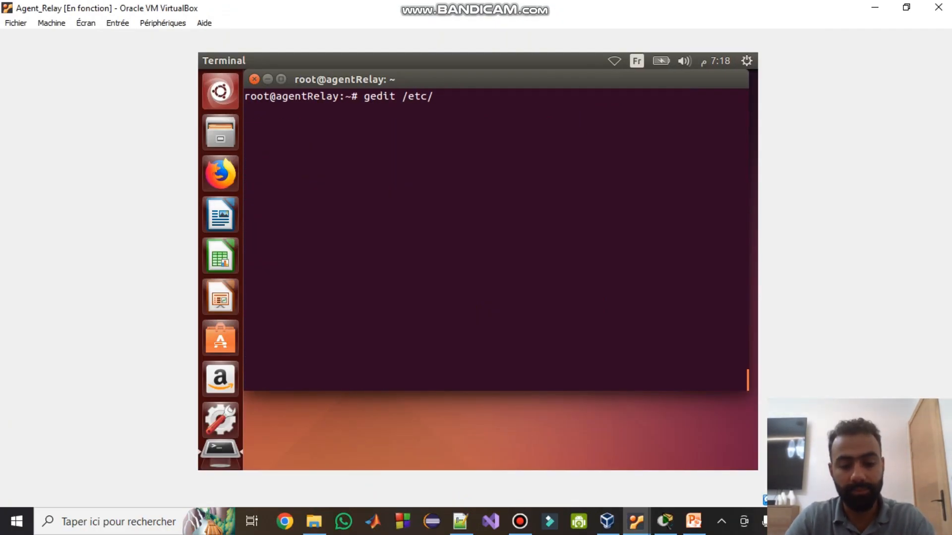
{"action": "type", "text": "def"}
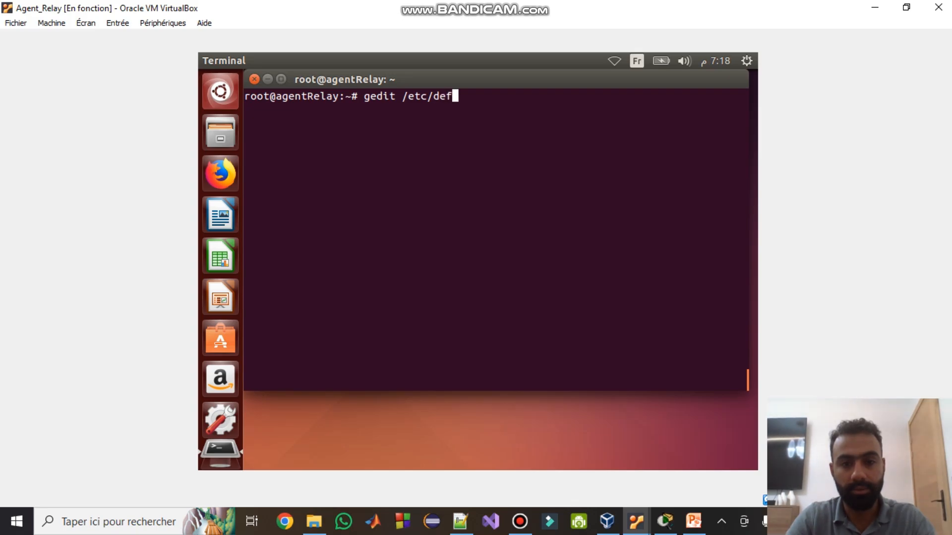
{"action": "key", "text": "Tab"}
{"action": "type", "text": "is"}
{"action": "key", "text": "Tab"}
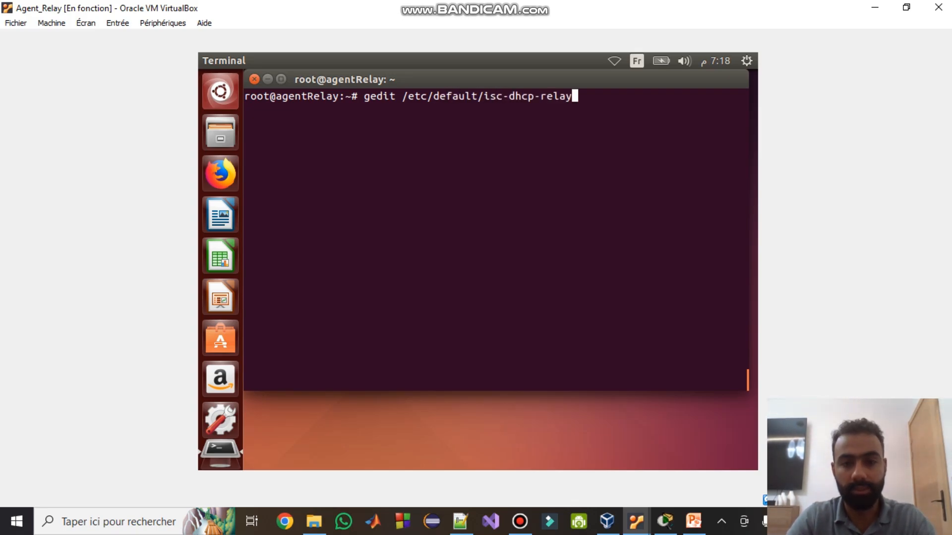
{"action": "key", "text": "Return"}
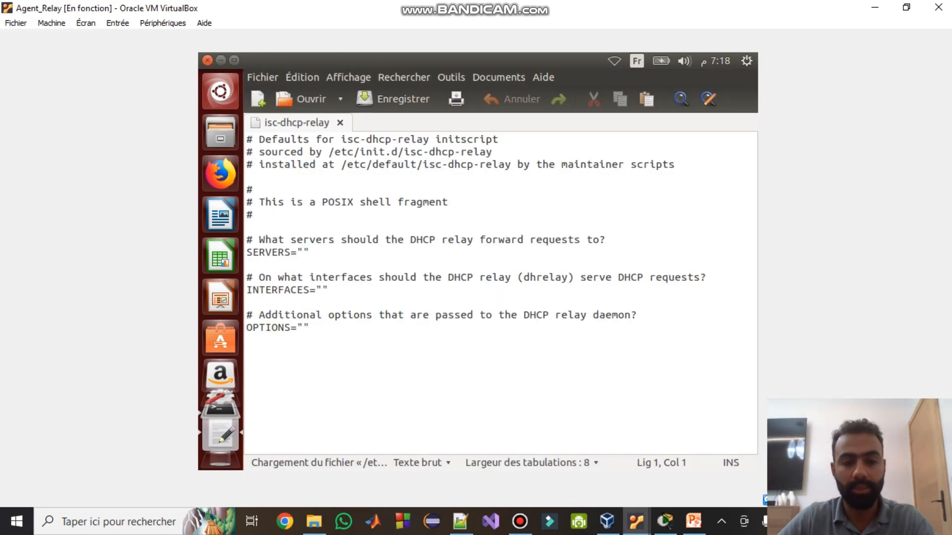
- Set SERVERS to "192.168.1.2" and INTERFACES to "eth0 eth1" in the relay file
{"action": "left_click", "coordinate": [322, 291]}
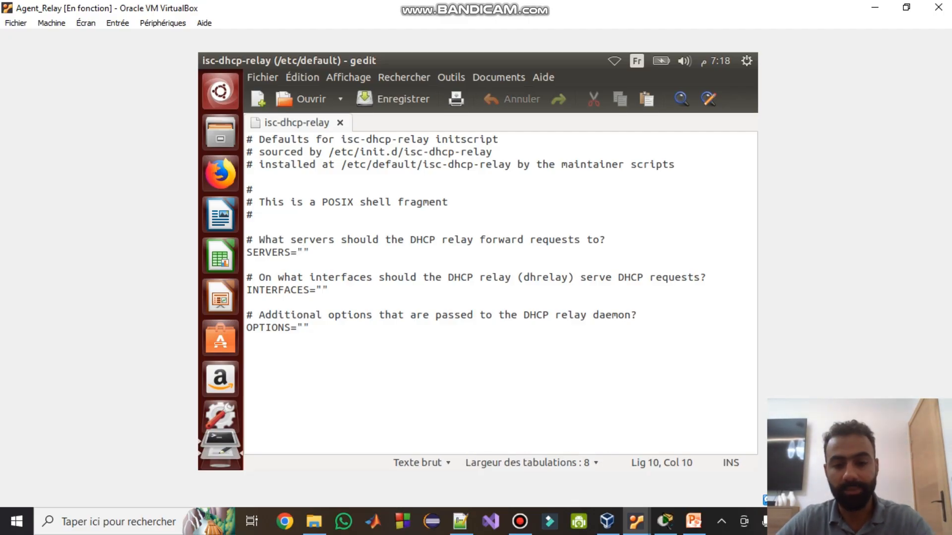
{"action": "type", "text": "192.168"}
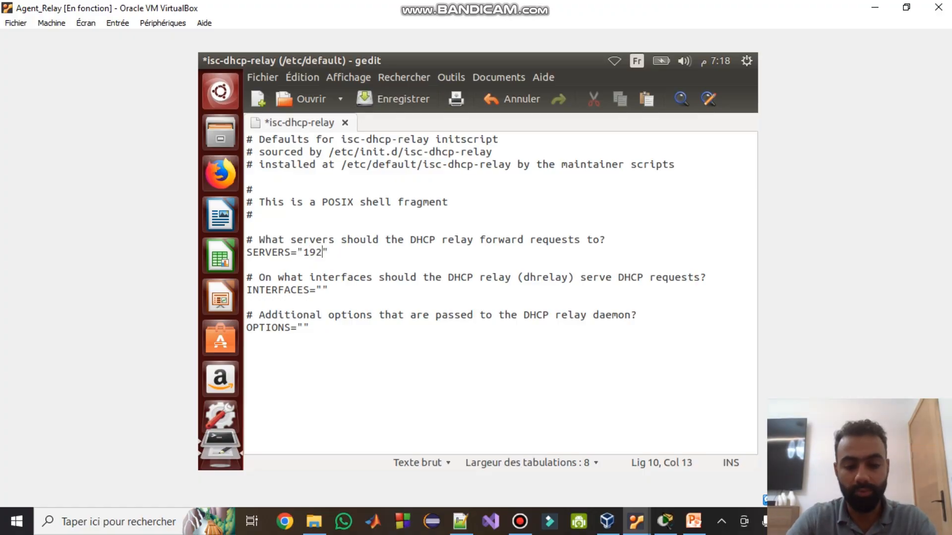
{"action": "type", "text": ".1.2"}
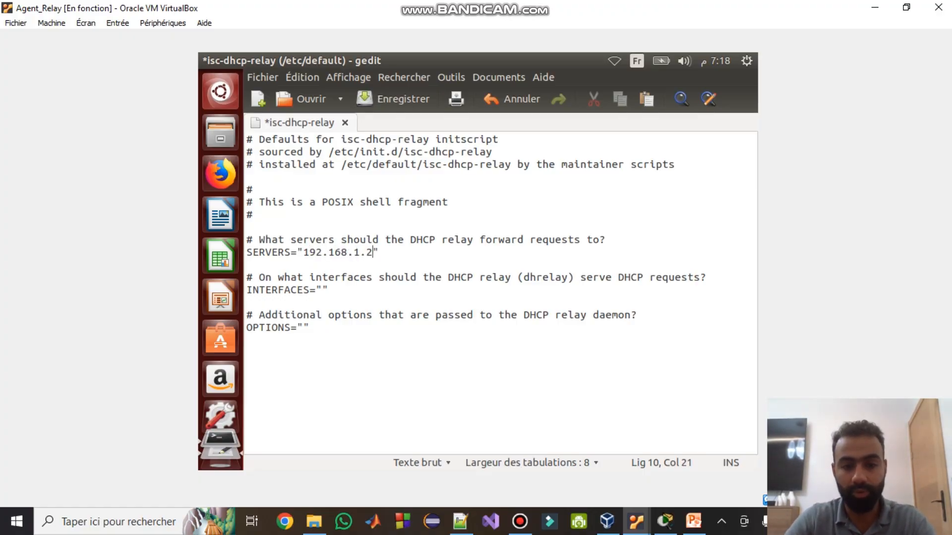
{"action": "left_click", "coordinate": [665, 521]}
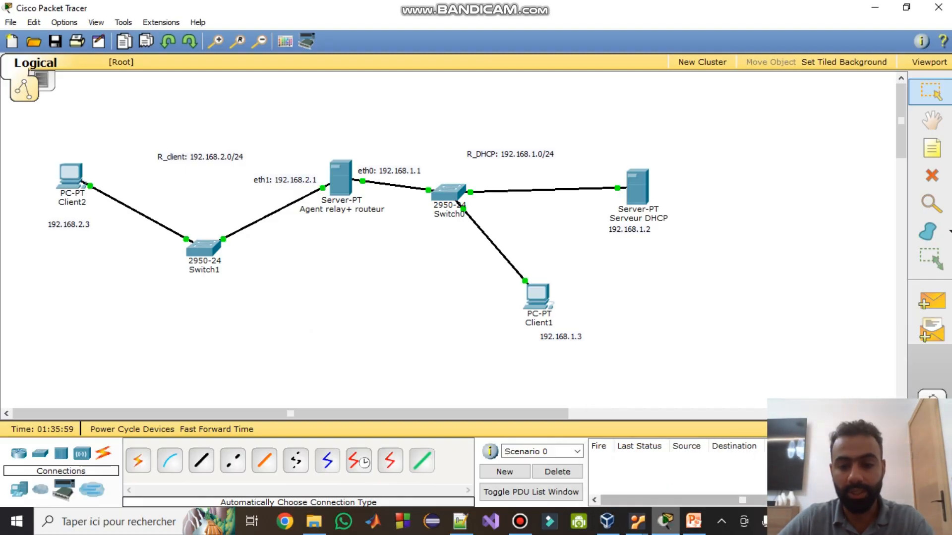
{"action": "left_click", "coordinate": [665, 521]}
{"action": "left_click", "coordinate": [694, 521]}
{"action": "key", "text": "alt+Tab"}
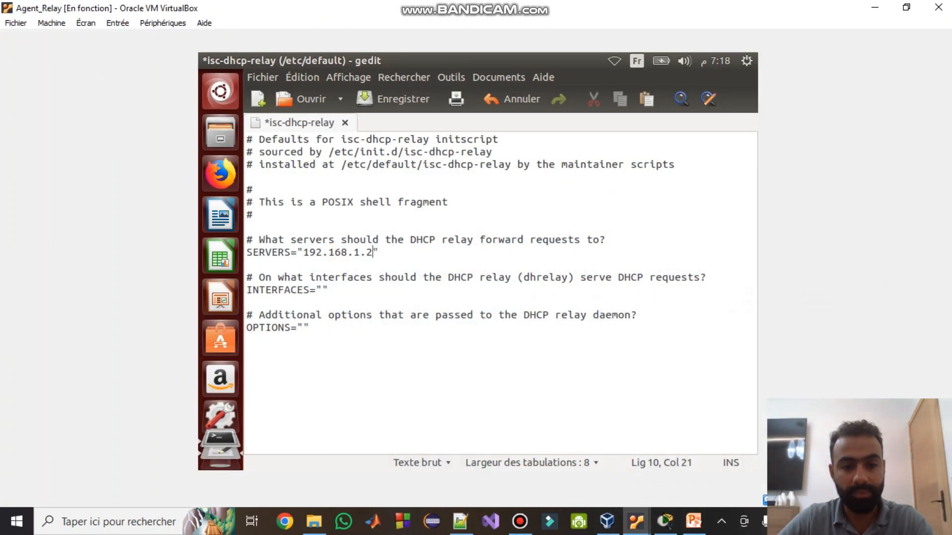
{"action": "key", "text": "Down"}
{"action": "key", "text": "Down"}
{"action": "key", "text": "Down"}
{"action": "key", "text": "Left"}
{"action": "type", "text": "eth0"}
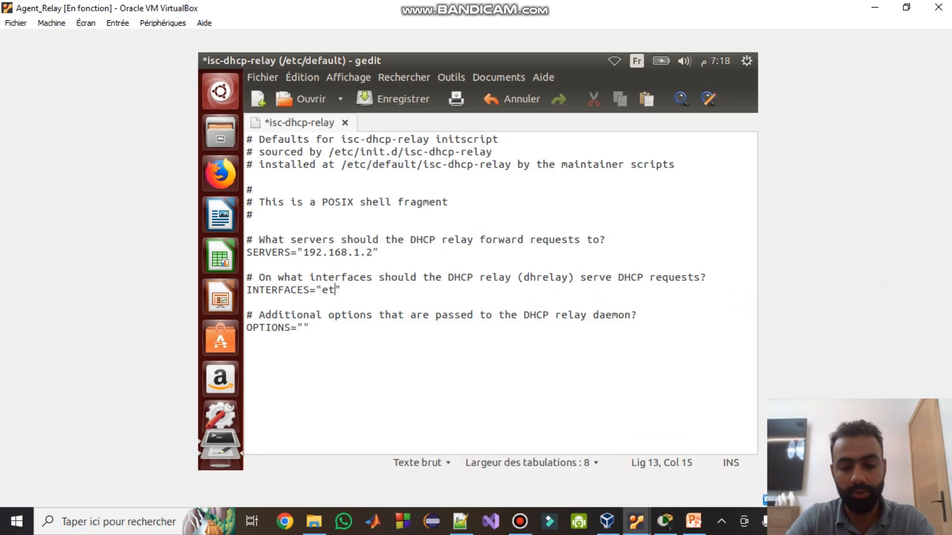
{"action": "type", "text": " eth1"}
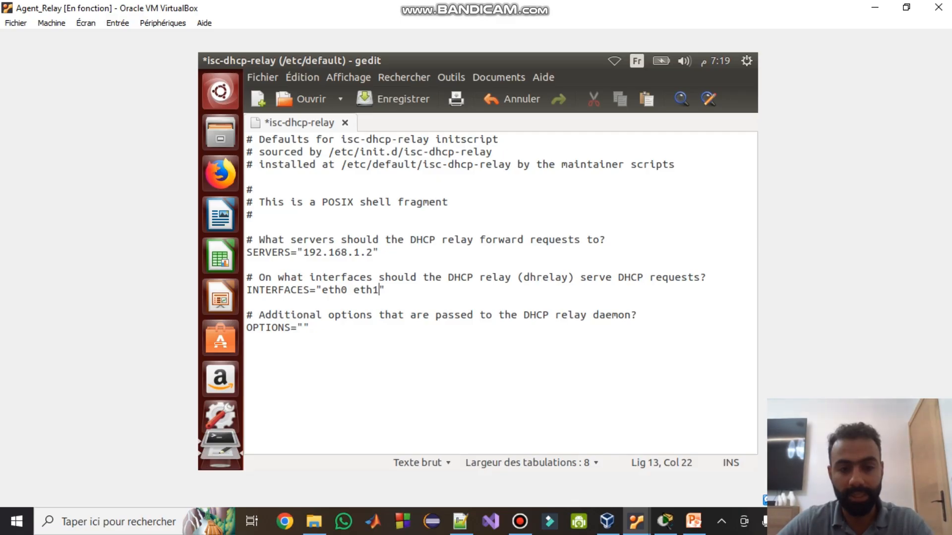
- Review the server address and interface names, then save the file and close gedit
{"action": "left_click_drag", "start_coordinate": [303, 252], "coordinate": [378, 252]}
{"action": "left_click_drag", "start_coordinate": [321, 290], "coordinate": [379, 290]}
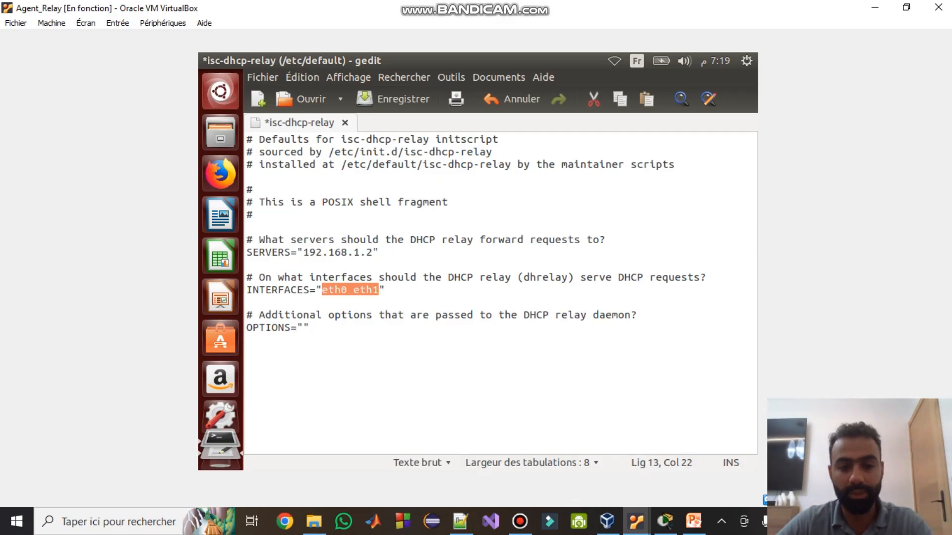
{"action": "key", "text": "End"}
{"action": "key", "text": "ctrl+s"}
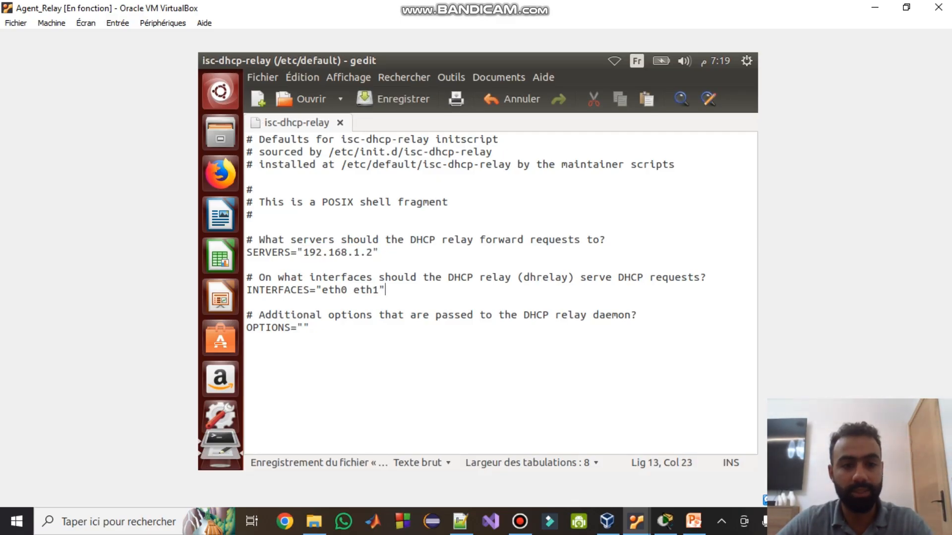
{"action": "left_click", "coordinate": [207, 60]}
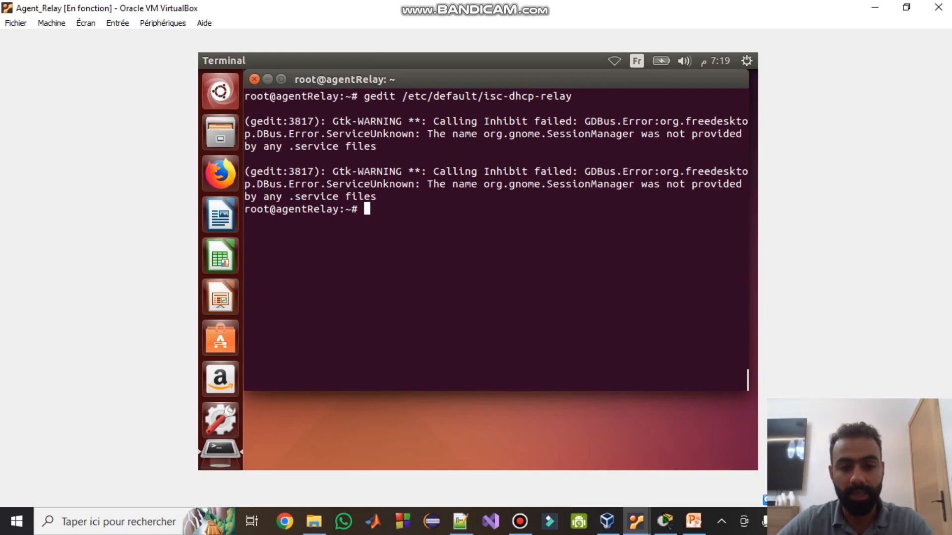
{"action": "left_click", "coordinate": [693, 521]}
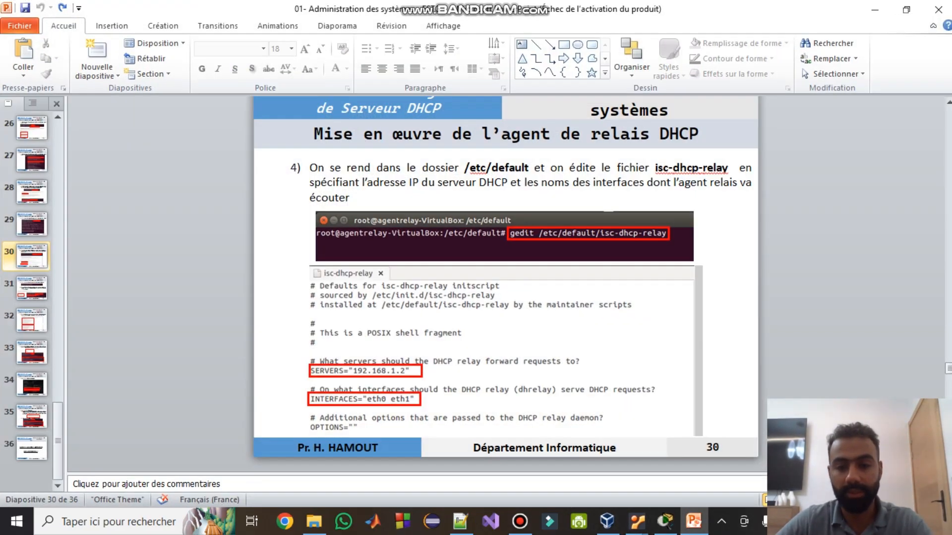
{"action": "scroll", "coordinate": [505, 278], "scroll_direction": "down", "scroll_amount": 1}
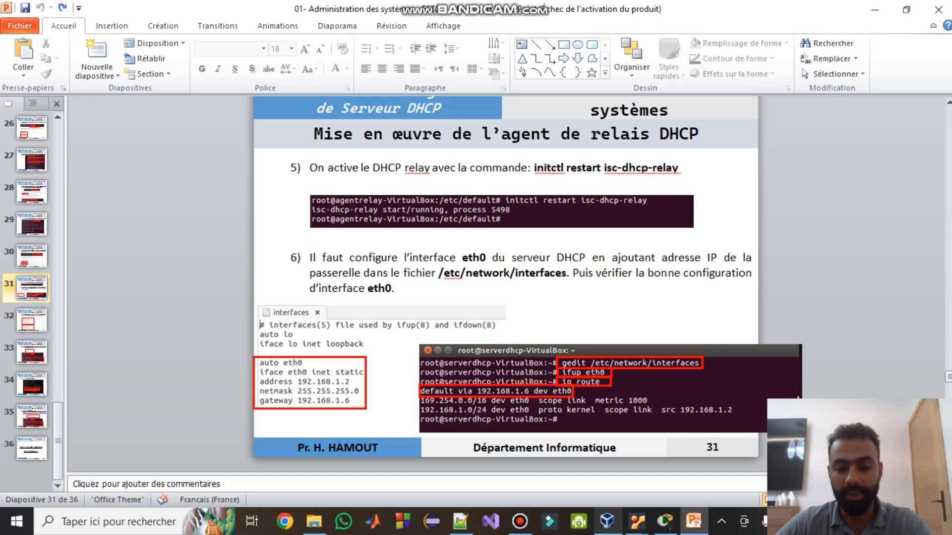
{"action": "left_click", "coordinate": [637, 521]}
{"action": "left_click", "coordinate": [867, 458]}
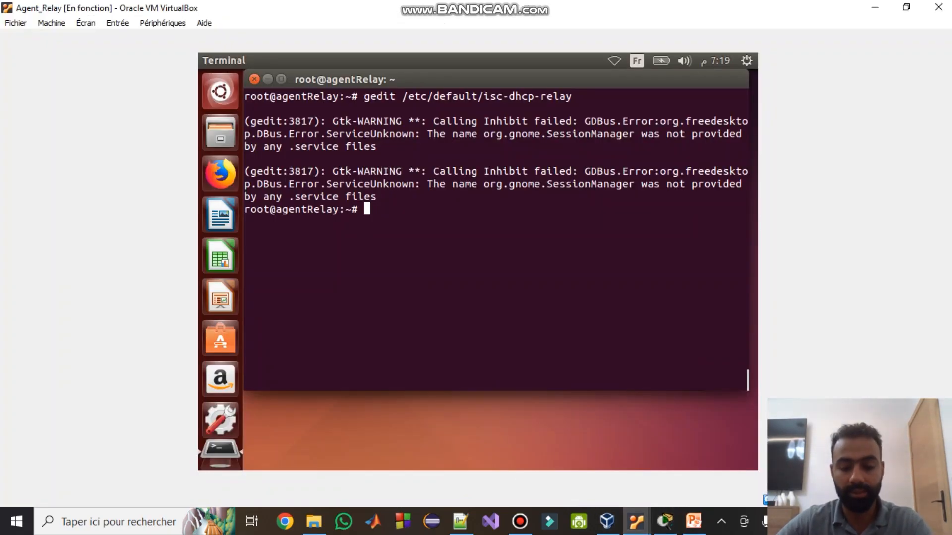
- Run initctl start isc-dhcp-relay and confirm it reports start/running, process 3833
{"action": "type", "text": "in"}
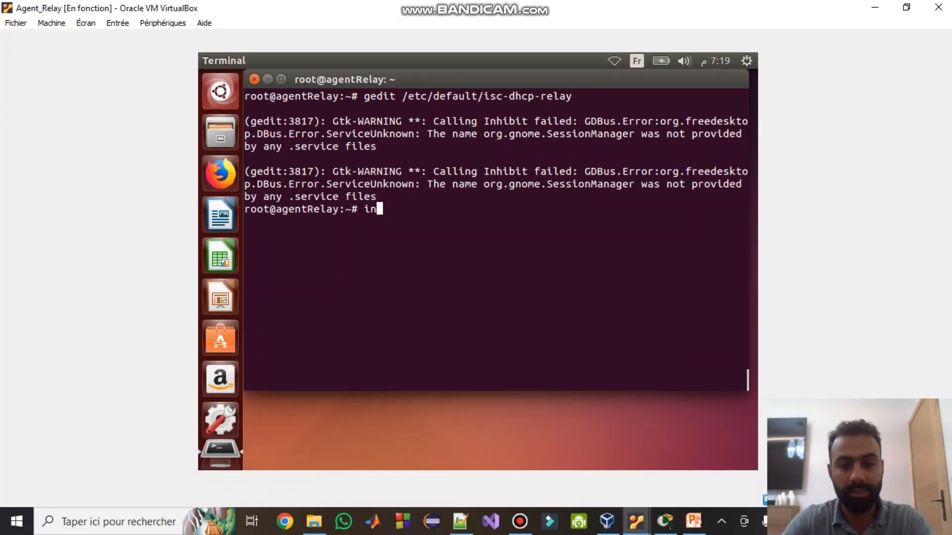
{"action": "type", "text": "itctl"}
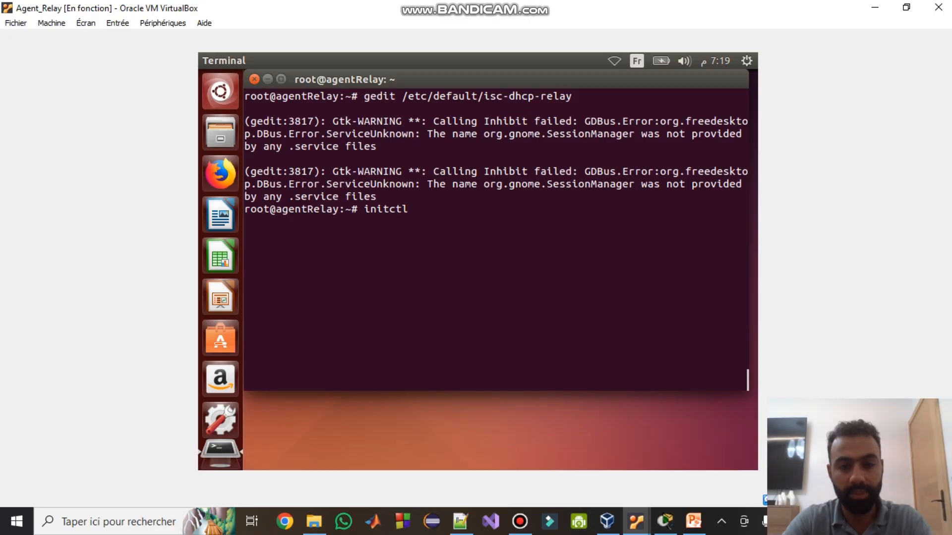
{"action": "type", "text": " star"}
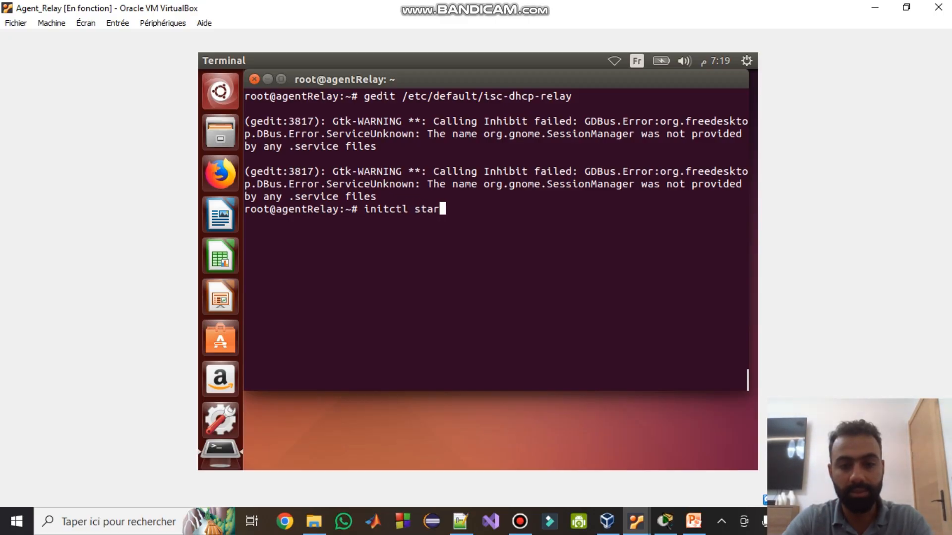
{"action": "type", "text": "t"}
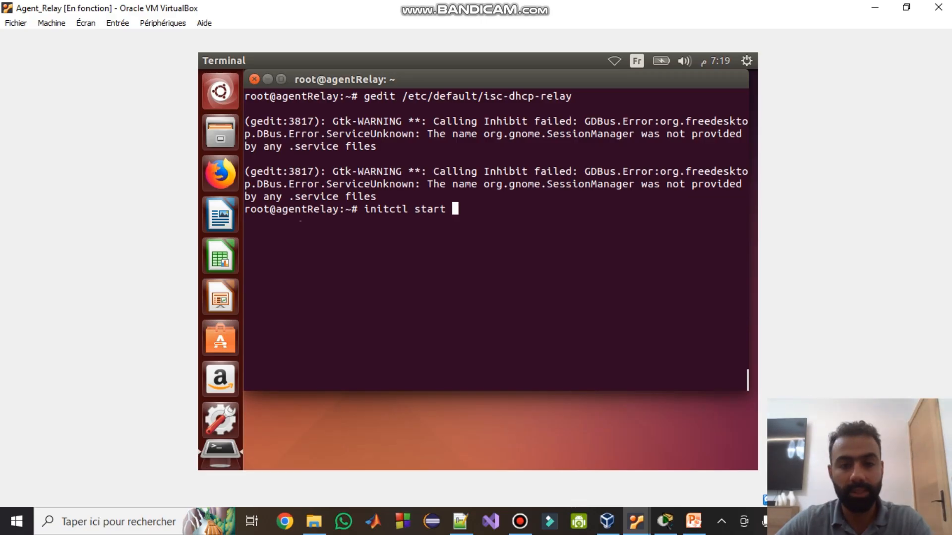
{"action": "type", "text": " isc-dhcp-relay"}
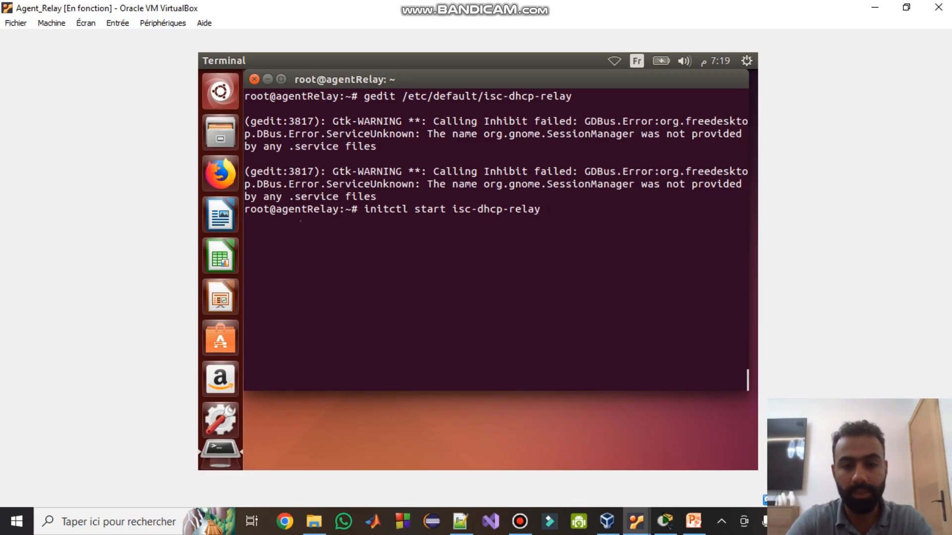
{"action": "key", "text": "Return"}
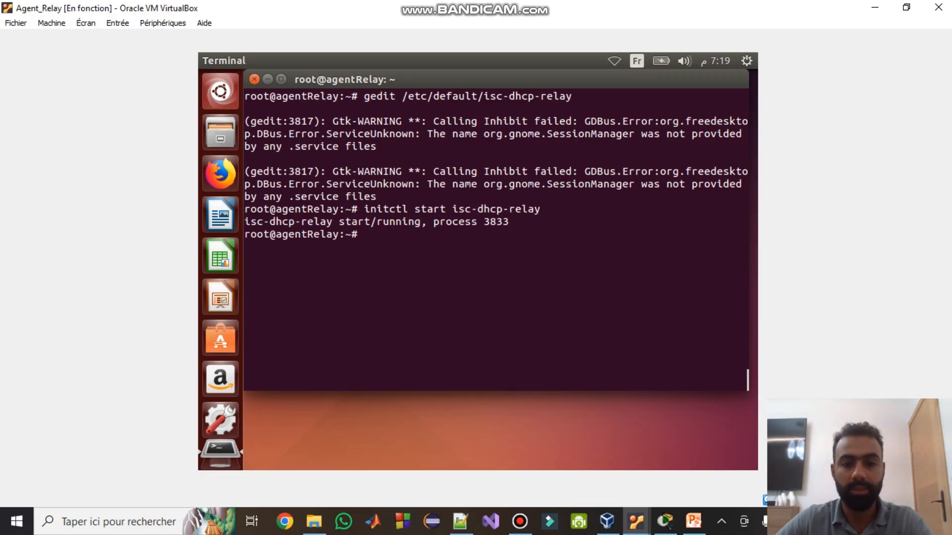
{"action": "left_click_drag", "start_coordinate": [516, 223], "coordinate": [246, 219]}
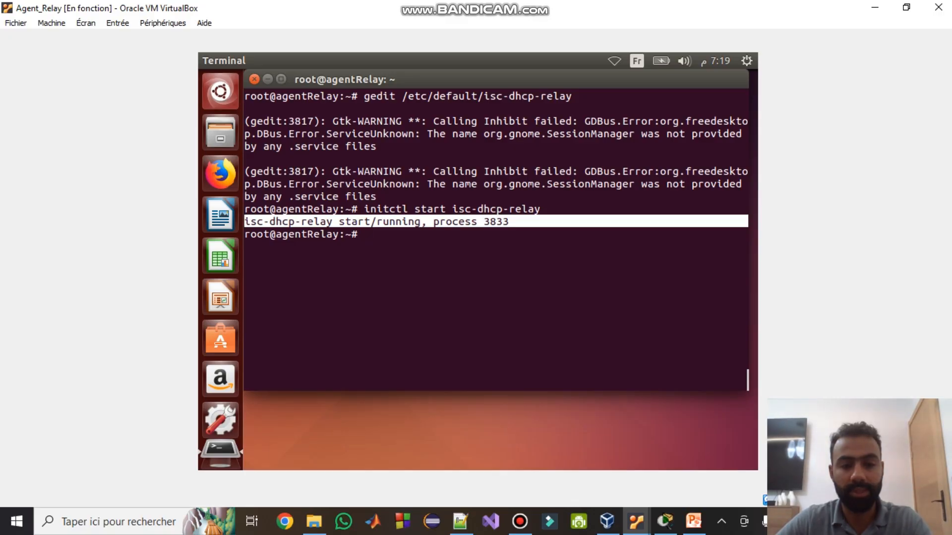
{"action": "left_click", "coordinate": [246, 221]}
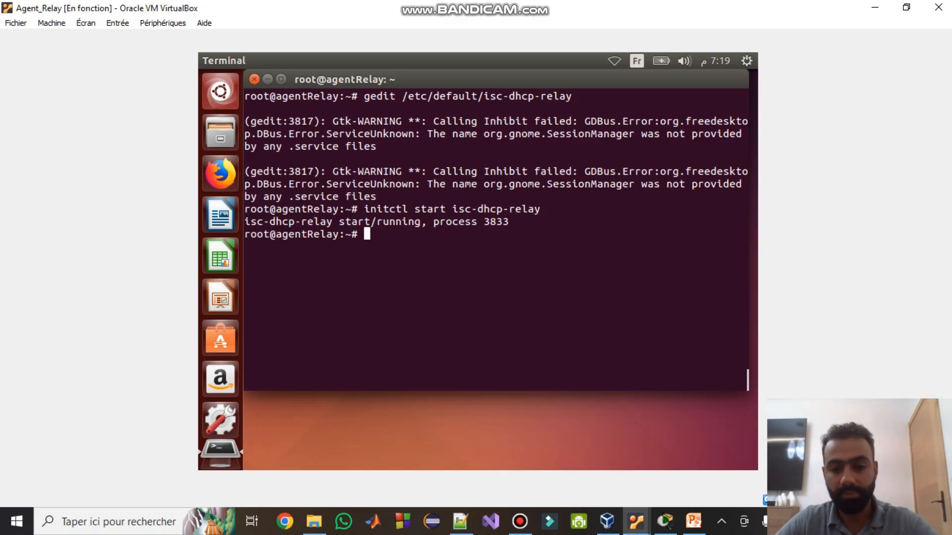
{"action": "mouse_move", "coordinate": [636, 522]}
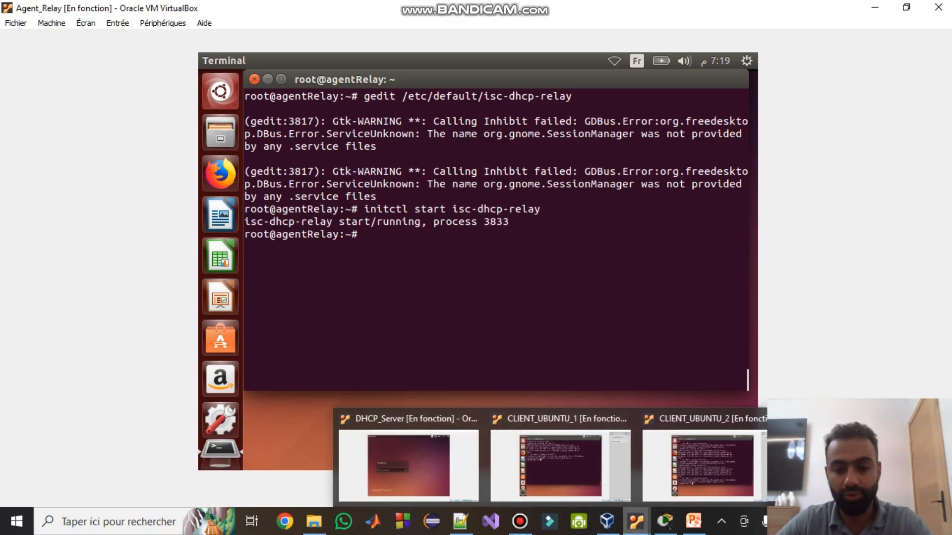
- On the first Ubuntu client, reopen /etc/network/interfaces in gedit from shell history
{"action": "left_click", "coordinate": [560, 463]}
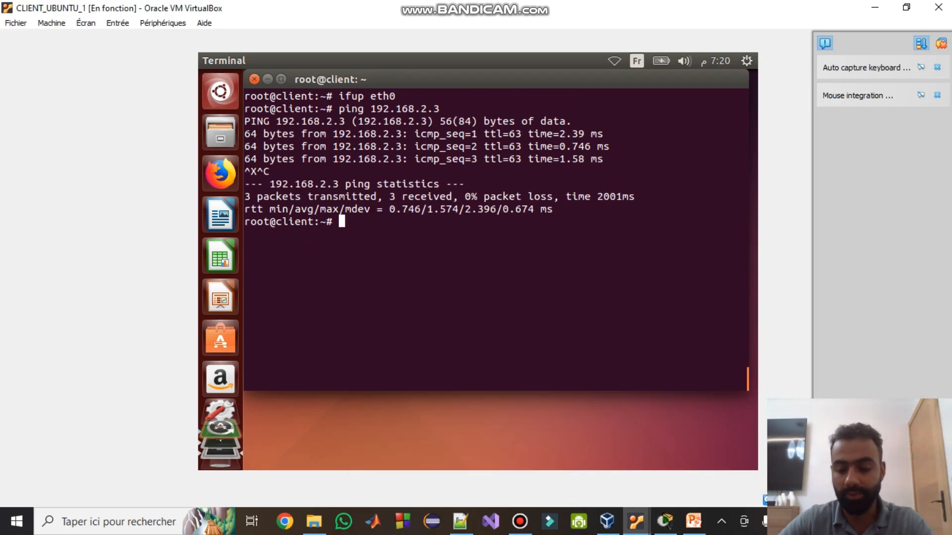
{"action": "key", "text": "Up"}
{"action": "key", "text": "Up"}
{"action": "key", "text": "Up"}
{"action": "key", "text": "Up"}
{"action": "key", "text": "Up"}
{"action": "key", "text": "Up"}
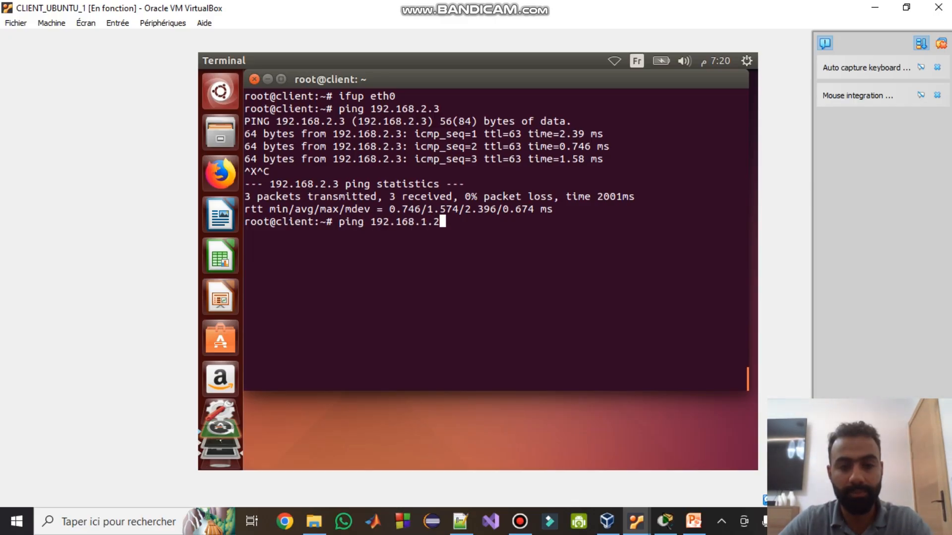
{"action": "key", "text": "Up"}
{"action": "key", "text": "Down"}
{"action": "key", "text": "Up"}
{"action": "key", "text": "Return"}
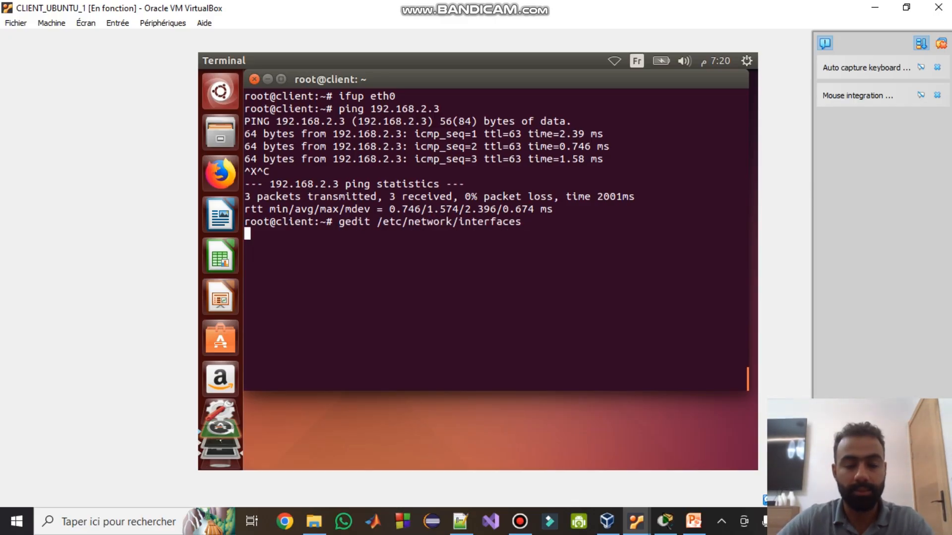
- Comment out the static eth0 lines, uncomment the dhcp lines, then save and close
{"action": "key", "text": "Down"}
{"action": "key", "text": "Down"}
{"action": "key", "text": "Down"}
{"action": "key", "text": "Down"}
{"action": "key", "text": "Down"}
{"action": "key", "text": "Down"}
{"action": "key", "text": "Down"}
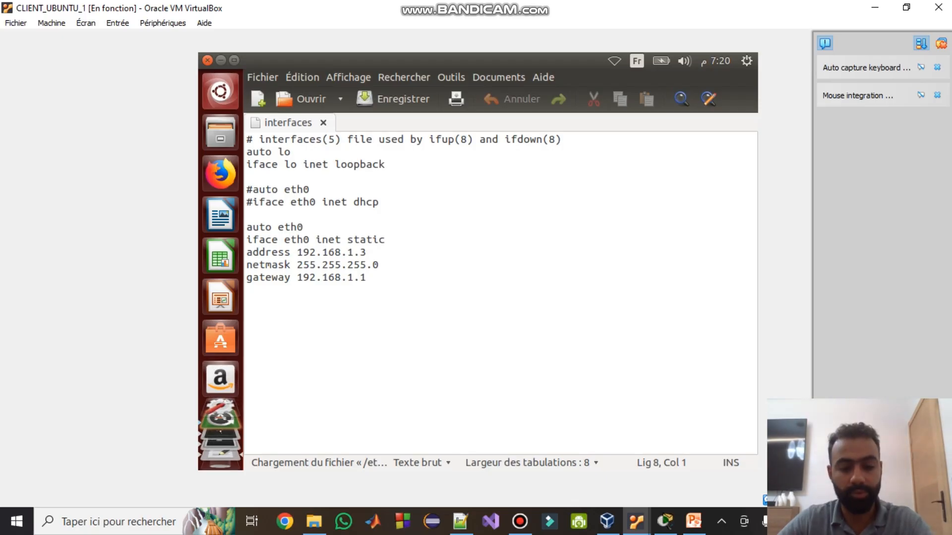
{"action": "type", "text": "#"}
{"action": "key", "text": "Down"}
{"action": "key", "text": "Left"}
{"action": "type", "text": "#"}
{"action": "key", "text": "Down"}
{"action": "key", "text": "Left"}
{"action": "type", "text": "#"}
{"action": "key", "text": "Down"}
{"action": "key", "text": "Left"}
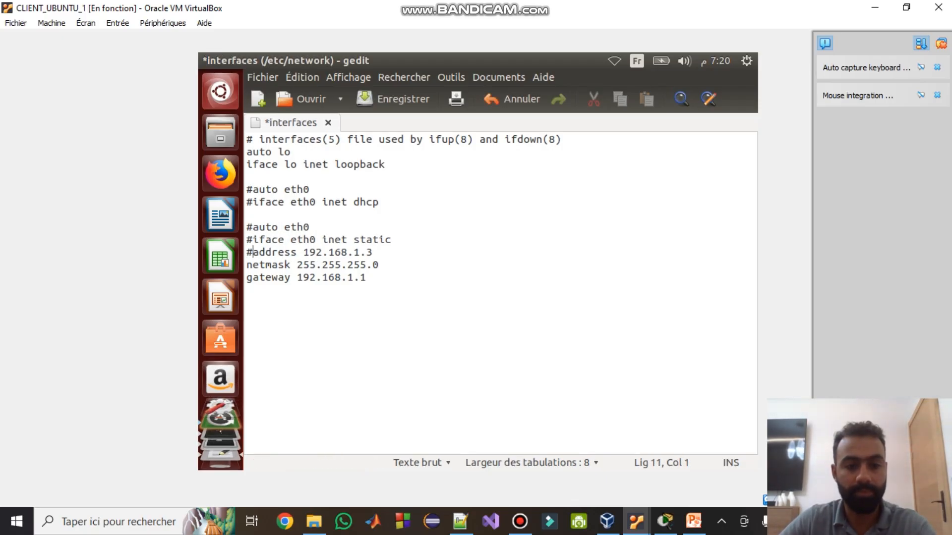
{"action": "type", "text": "#"}
{"action": "key", "text": "Down"}
{"action": "key", "text": "Left"}
{"action": "type", "text": "#"}
{"action": "key", "text": "Up"}
{"action": "key", "text": "Up"}
{"action": "key", "text": "Up"}
{"action": "key", "text": "Up"}
{"action": "key", "text": "Up"}
{"action": "key", "text": "Up"}
{"action": "key", "text": "Up"}
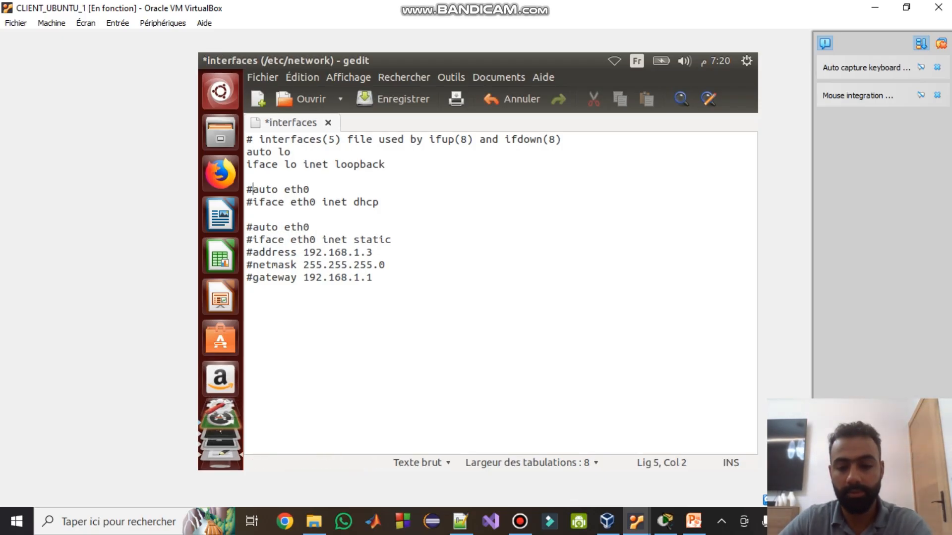
{"action": "key", "text": "BackSpace"}
{"action": "key", "text": "Down"}
{"action": "key", "text": "Delete"}
{"action": "key", "text": "ctrl+s"}
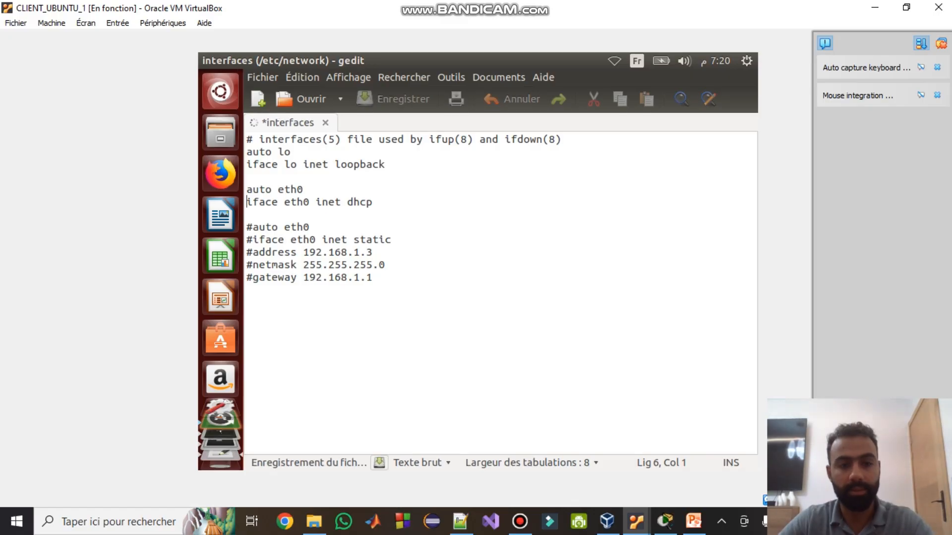
{"action": "key", "text": "ctrl+q"}
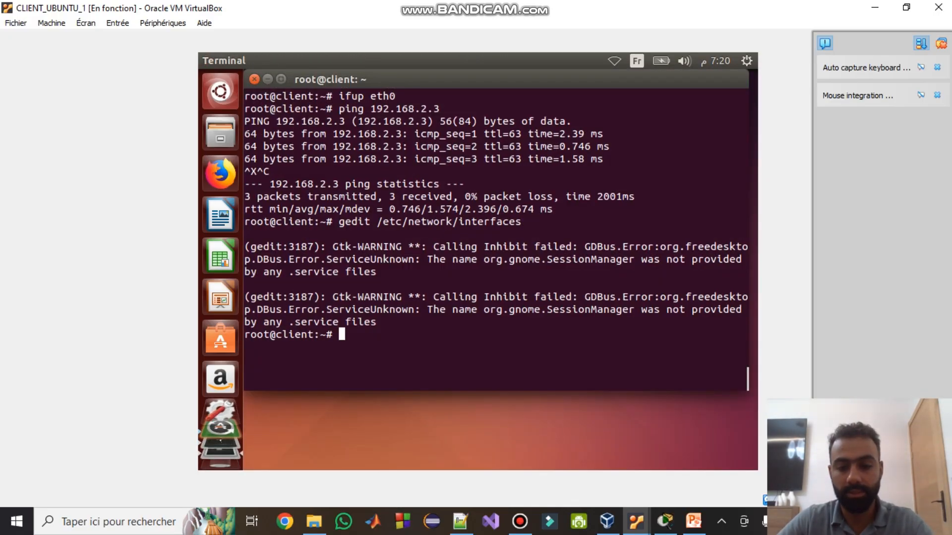
- On the second Ubuntu client, reopen /etc/network/interfaces in gedit from shell history
{"action": "mouse_move", "coordinate": [636, 521]}
{"action": "left_click", "coordinate": [702, 463]}
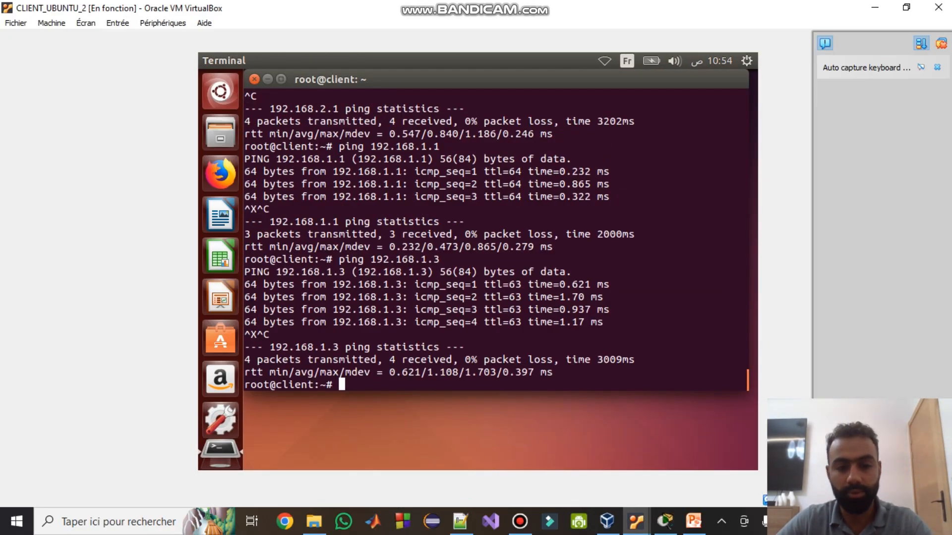
{"action": "key", "text": "Up"}
{"action": "key", "text": "Up"}
{"action": "key", "text": "Up"}
{"action": "key", "text": "Up"}
{"action": "key", "text": "Up"}
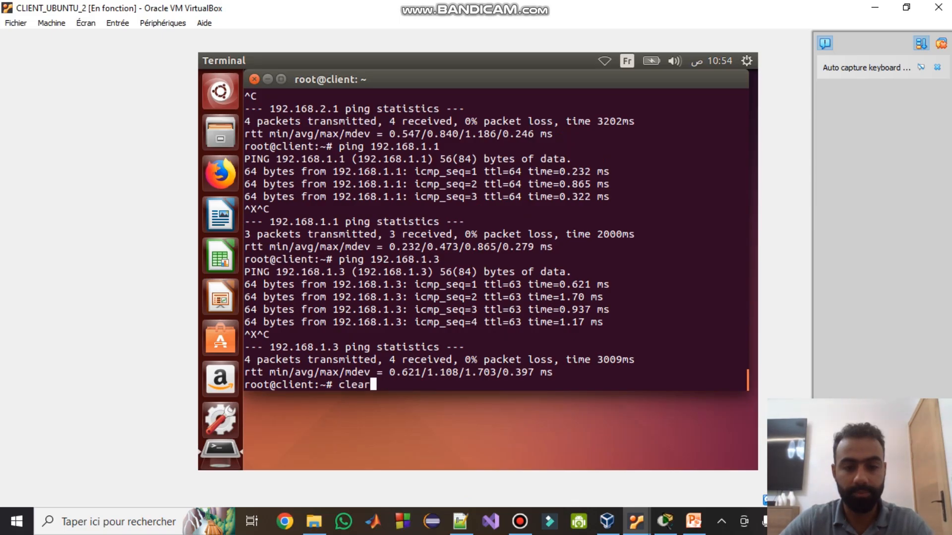
{"action": "key", "text": "Up"}
{"action": "key", "text": "Up"}
{"action": "key", "text": "Up"}
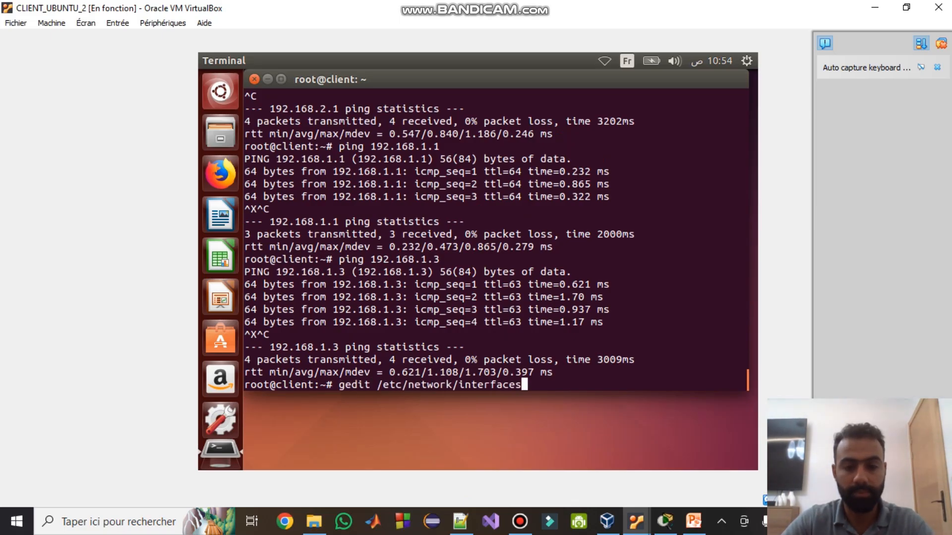
{"action": "key", "text": "Return"}
- Comment out the static 192.168.2.3 block, uncomment eth0 dhcp, save, and switch to DHCP_Server
{"action": "key", "text": "Down"}
{"action": "key", "text": "Down"}
{"action": "key", "text": "Down"}
{"action": "key", "text": "Down"}
{"action": "key", "text": "Down"}
{"action": "key", "text": "Down"}
{"action": "key", "text": "Down"}
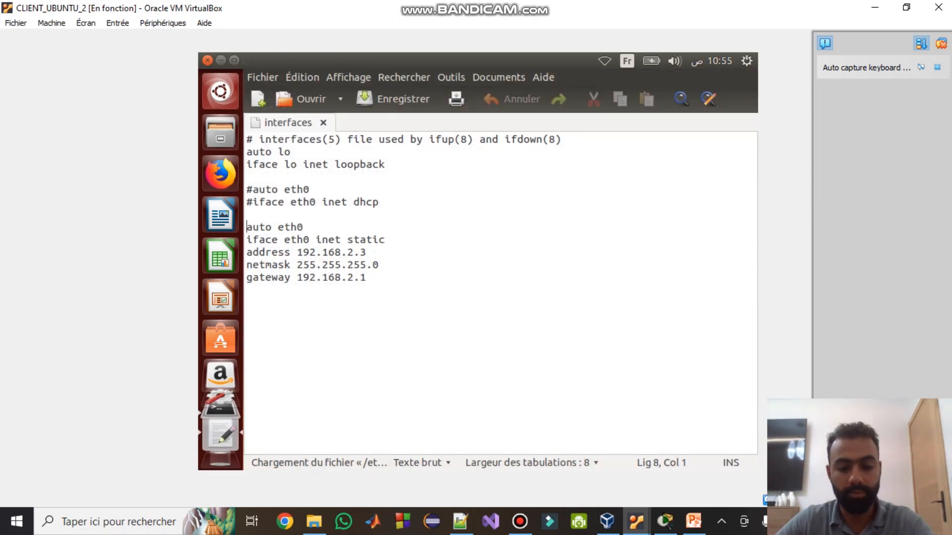
{"action": "type", "text": "#"}
{"action": "key", "text": "Down"}
{"action": "key", "text": "Left"}
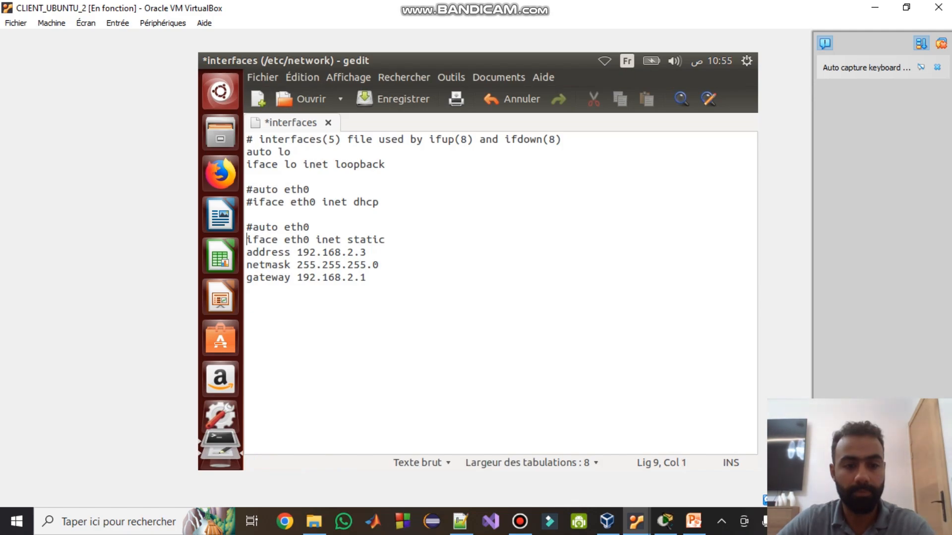
{"action": "type", "text": "#"}
{"action": "key", "text": "Down"}
{"action": "key", "text": "Left"}
{"action": "type", "text": "#"}
{"action": "key", "text": "Down"}
{"action": "key", "text": "Left"}
{"action": "type", "text": "#"}
{"action": "key", "text": "Down"}
{"action": "key", "text": "Left"}
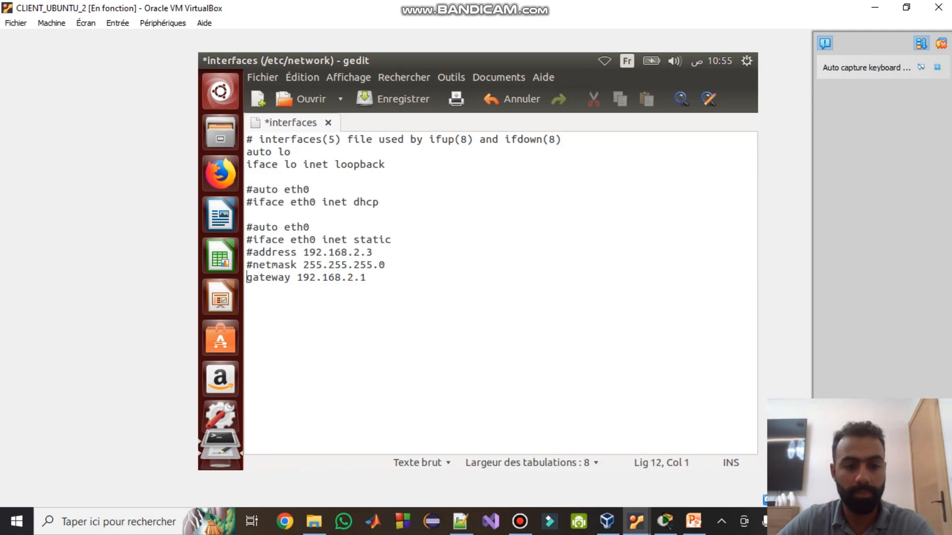
{"action": "type", "text": "#"}
{"action": "key", "text": "Up"}
{"action": "key", "text": "Up"}
{"action": "key", "text": "Up"}
{"action": "key", "text": "Up"}
{"action": "key", "text": "Up"}
{"action": "key", "text": "Up"}
{"action": "key", "text": "BackSpace"}
{"action": "key", "text": "Up"}
{"action": "key", "text": "BackSpace"}
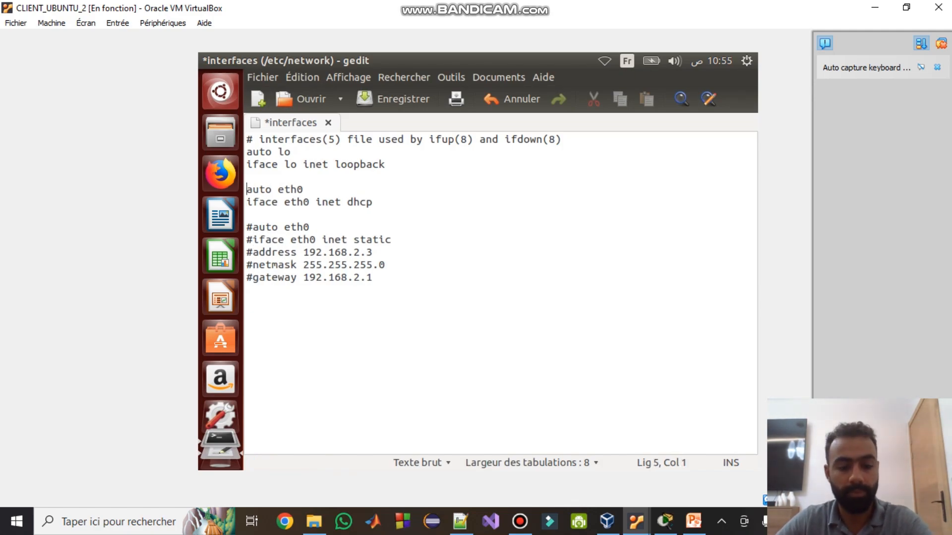
{"action": "key", "text": "ctrl+s"}
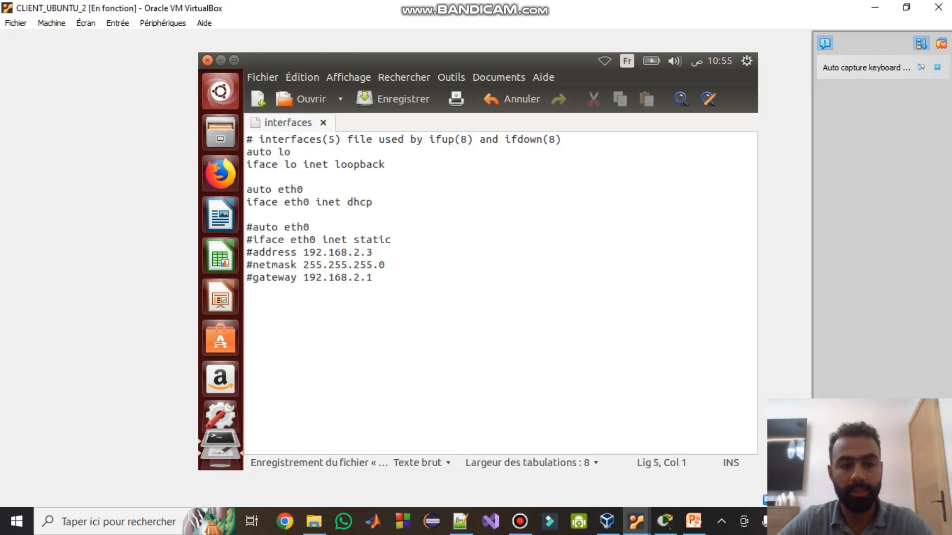
{"action": "key", "text": "ctrl+q"}
{"action": "left_click", "coordinate": [636, 522]}
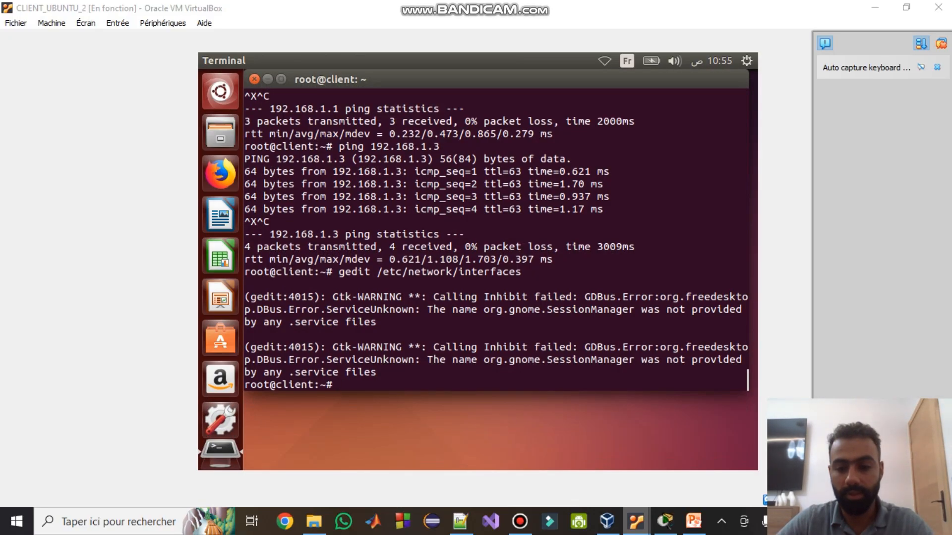
{"action": "left_click", "coordinate": [408, 463]}
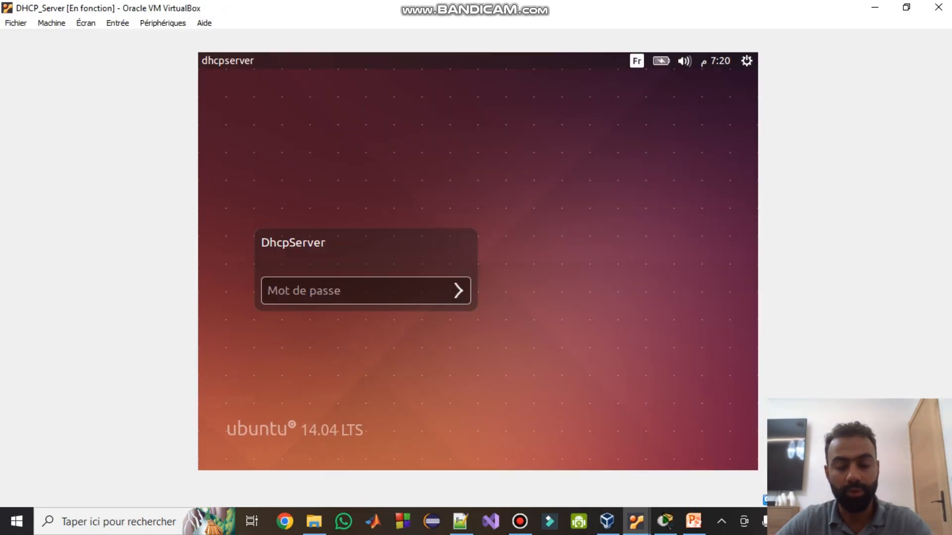
- Log in to DHCP_Server with its password and open /etc/dhcp/dhcpd.conf in gedit
{"action": "left_click", "coordinate": [365, 291]}
{"action": "type", "text": "12"}
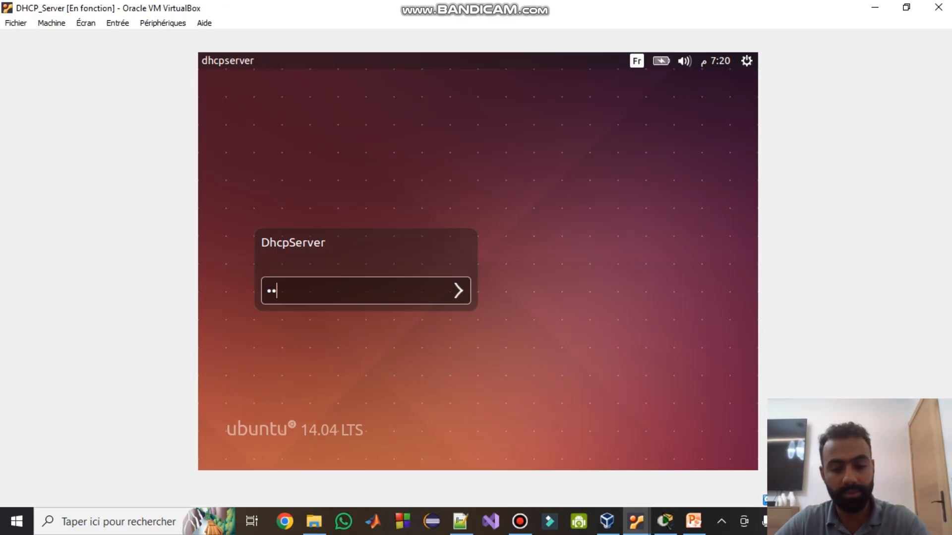
{"action": "type", "text": "34"}
{"action": "key", "text": "Return"}
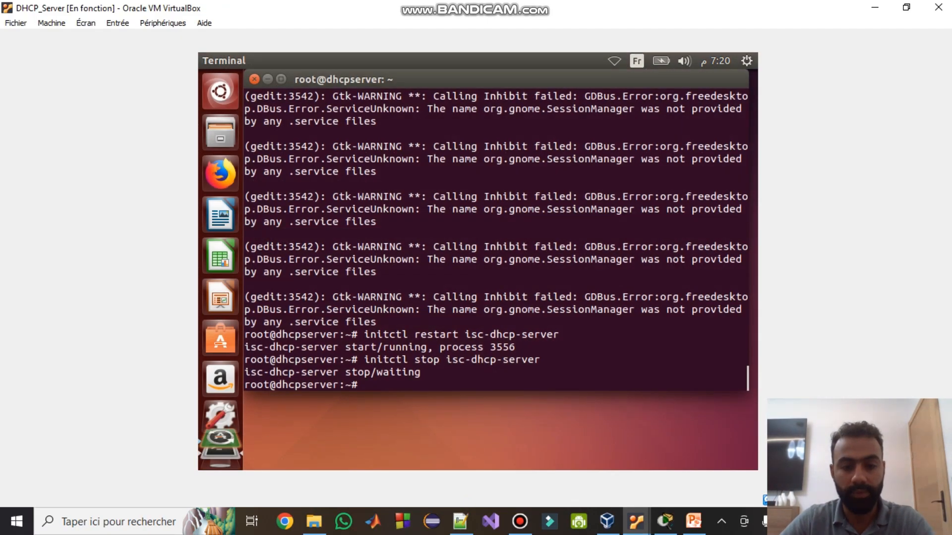
{"action": "key", "text": "Up"}
{"action": "key", "text": "Up"}
{"action": "key", "text": "Up"}
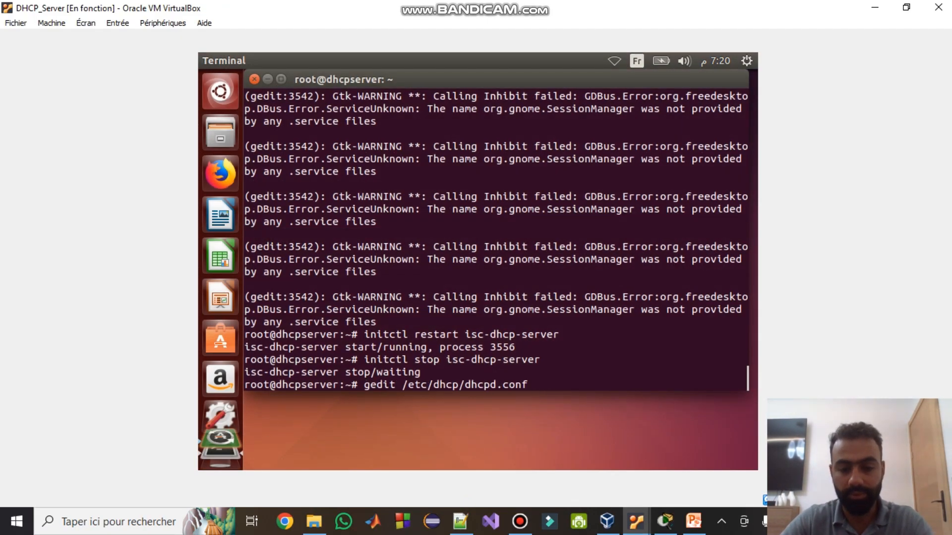
{"action": "key", "text": "Return"}
- Copy the 192.168.1.0 subnet block and paste a duplicate below it
{"action": "scroll", "coordinate": [496, 292], "scroll_direction": "down", "scroll_amount": 15}
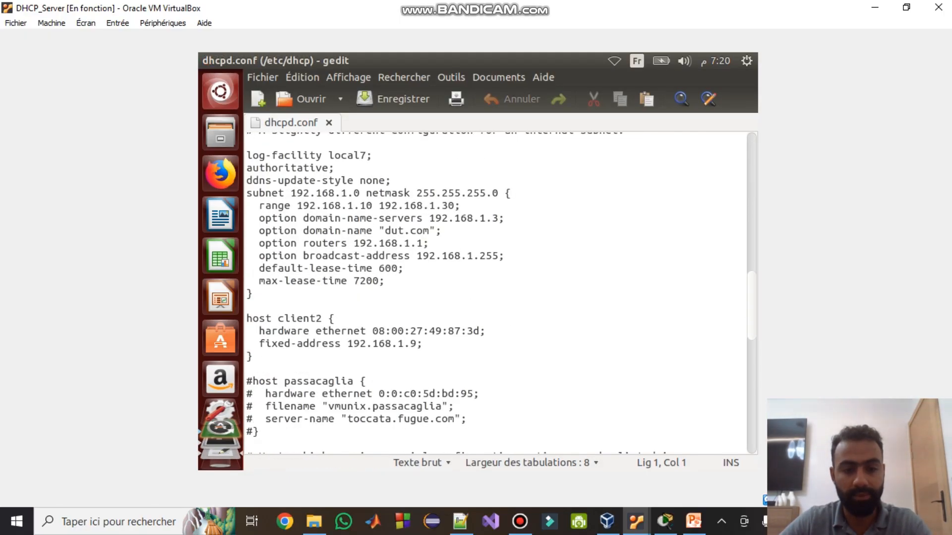
{"action": "left_click_drag", "start_coordinate": [247, 293], "coordinate": [247, 193]}
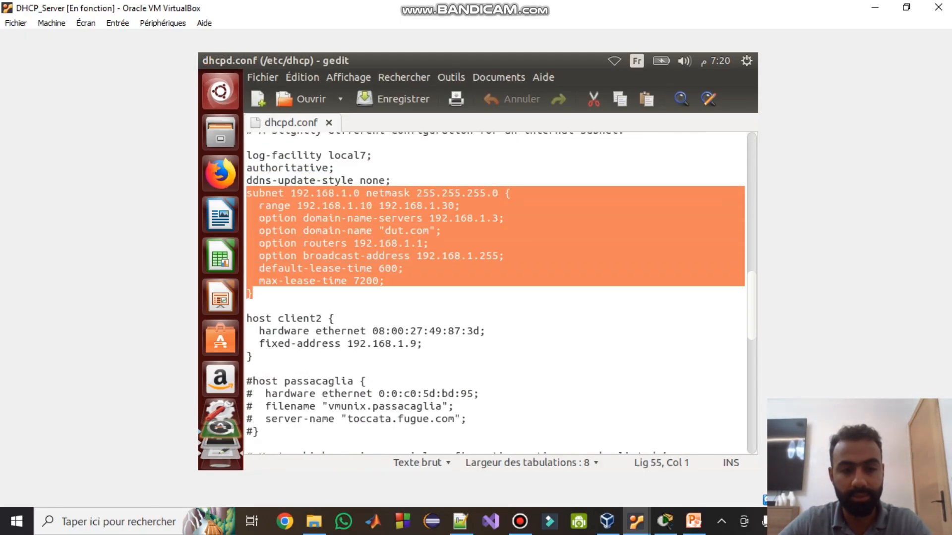
{"action": "key", "text": "ctrl+c"}
{"action": "left_click", "coordinate": [254, 294]}
{"action": "key", "text": "Return"}
{"action": "key", "text": "Return"}
{"action": "key", "text": "ctrl+v"}
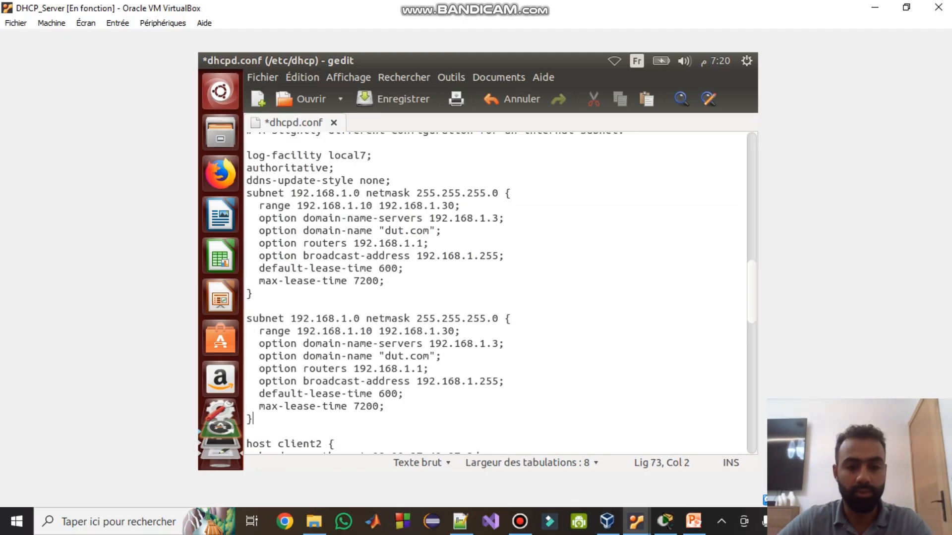
{"action": "key", "text": "alt+Tab"}
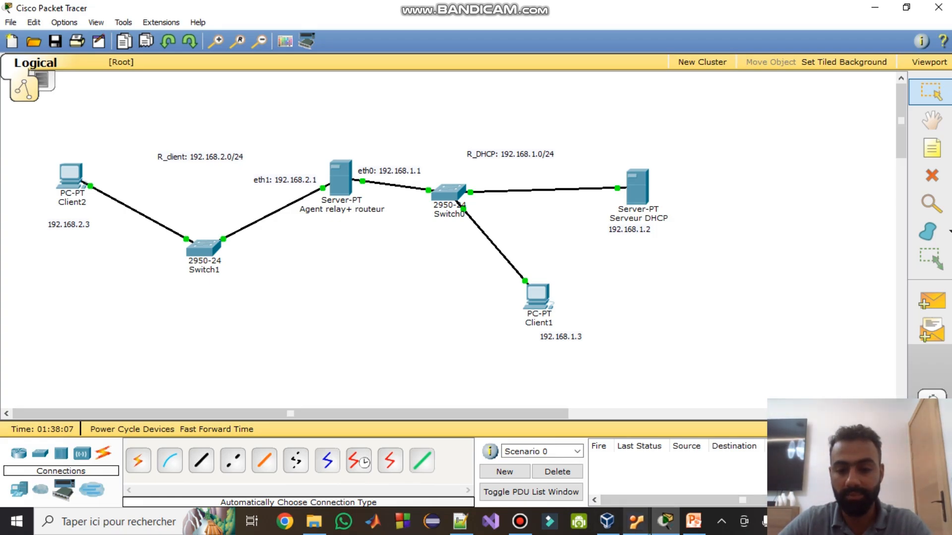
{"action": "mouse_move", "coordinate": [636, 521]}
{"action": "left_click", "coordinate": [408, 461]}
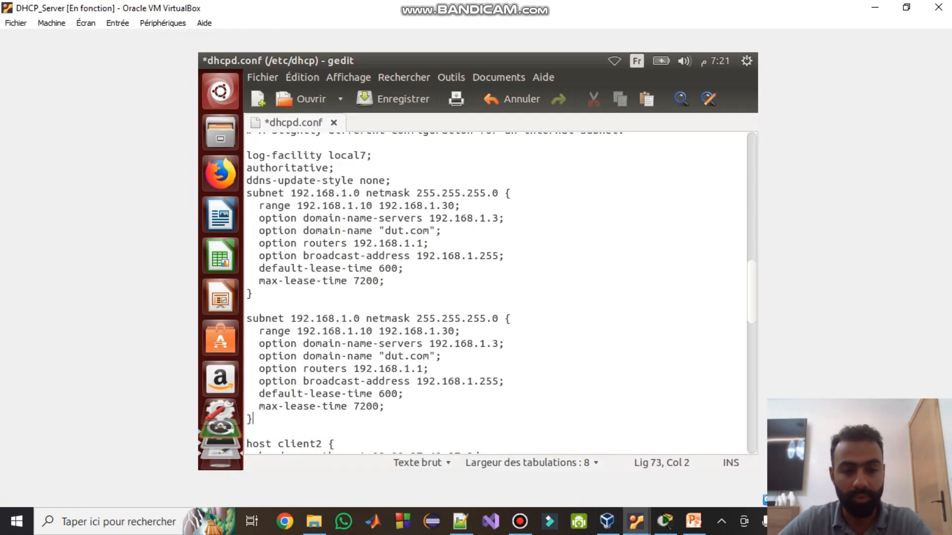
- Change the copy to subnet 192.168.2.0 with range 192.168.2.10 to 192.168.2.30
{"action": "left_click_drag", "start_coordinate": [347, 319], "coordinate": [341, 319]}
{"action": "type", "text": "2"}
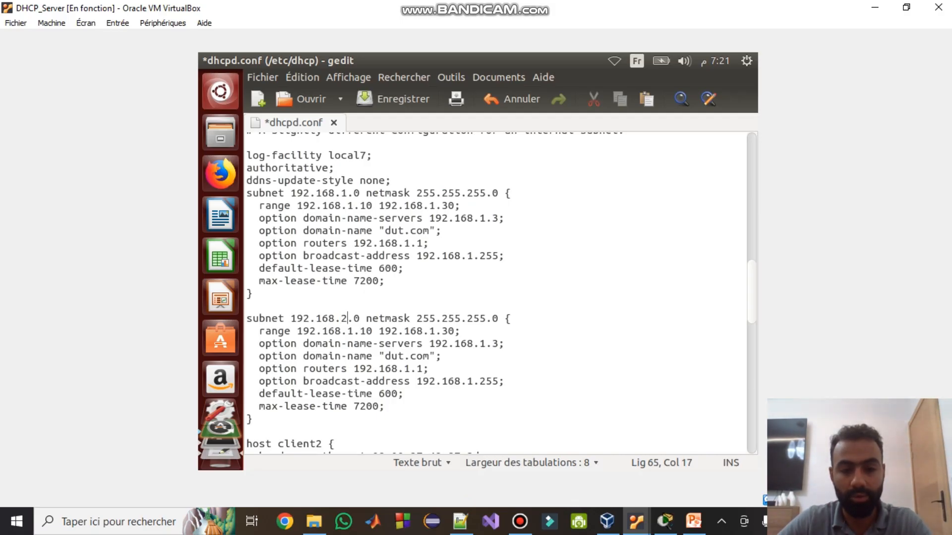
{"action": "key", "text": "Down"}
{"action": "key", "text": "Right"}
{"action": "key", "text": "shift+Left"}
{"action": "type", "text": "2"}
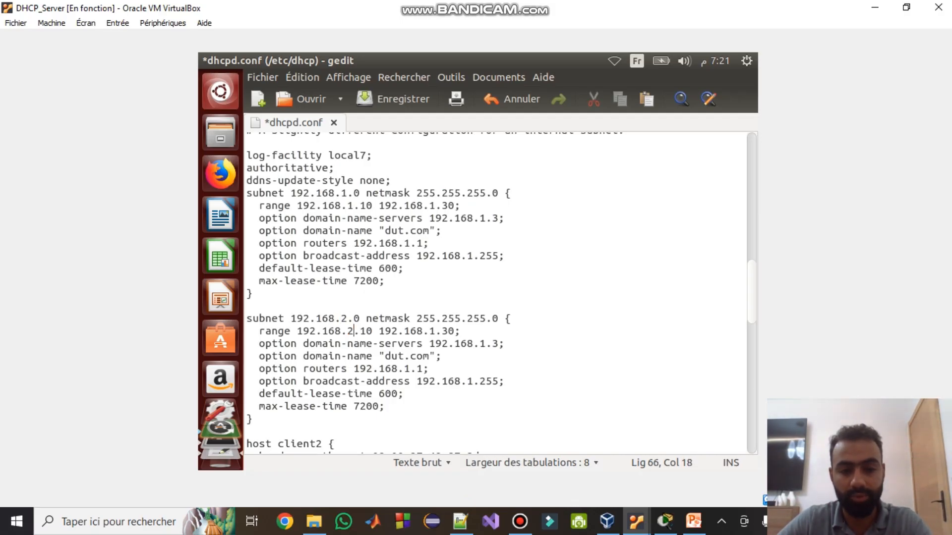
{"action": "key", "text": "Right"}
{"action": "key", "text": "Right"}
{"action": "key", "text": "Right"}
{"action": "key", "text": "Right"}
{"action": "key", "text": "Right"}
{"action": "key", "text": "Right"}
{"action": "key", "text": "Right"}
{"action": "key", "text": "Right"}
{"action": "key", "text": "Right"}
{"action": "key", "text": "Right"}
{"action": "key", "text": "Right"}
{"action": "key", "text": "Right"}
{"action": "key", "text": "Right"}
{"action": "key", "text": "shift+Left"}
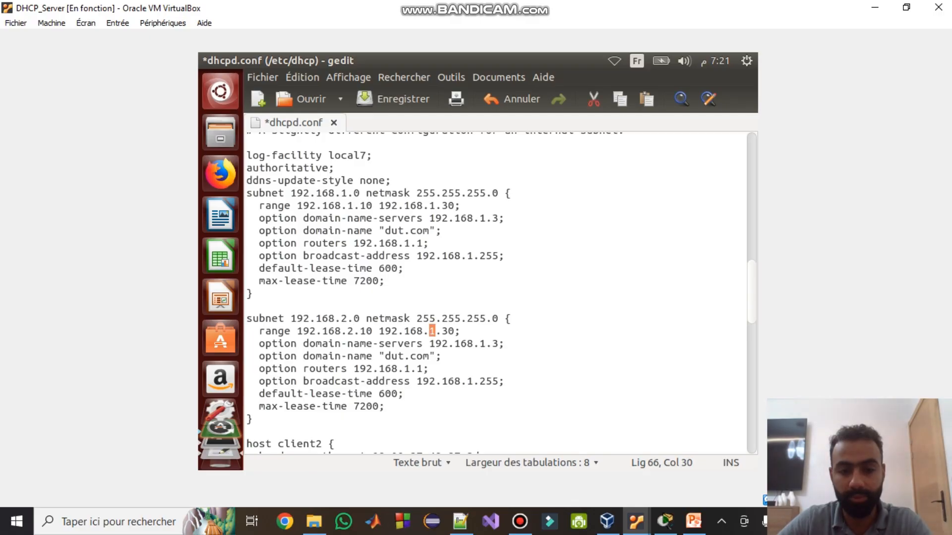
{"action": "type", "text": "2"}
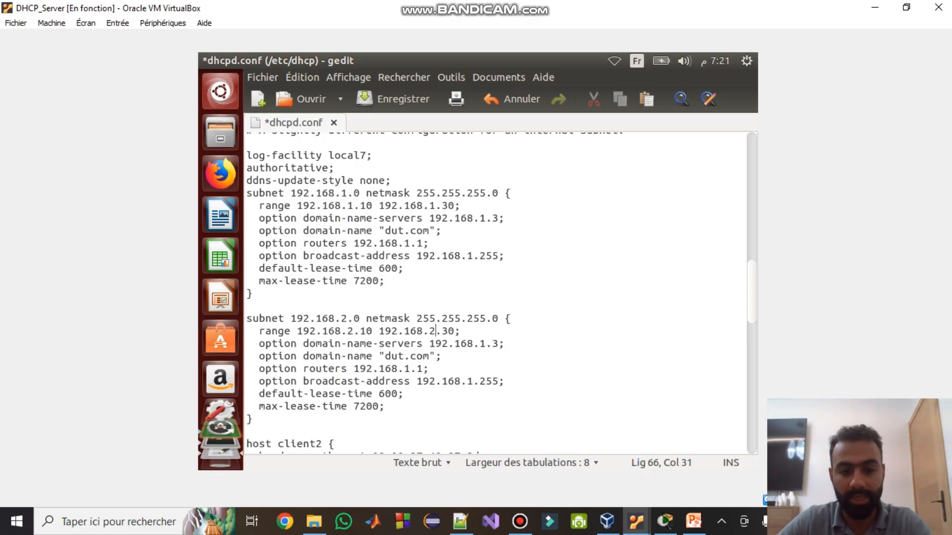
{"action": "key", "text": "Down"}
{"action": "key", "text": "Right"}
{"action": "key", "text": "Right"}
{"action": "key", "text": "Right"}
{"action": "key", "text": "Right"}
{"action": "key", "text": "Right"}
{"action": "key", "text": "Right"}
{"action": "key", "text": "Right"}
{"action": "key", "text": "Right"}
{"action": "key", "text": "Right"}
{"action": "key", "text": "Right"}
{"action": "key", "text": "shift+Left"}
{"action": "key", "text": "shift+Left"}
{"action": "key", "text": "shift+Left"}
{"action": "key", "text": "shift+Left"}
{"action": "key", "text": "shift+Left"}
{"action": "key", "text": "shift+Left"}
{"action": "key", "text": "shift+Left"}
{"action": "key", "text": "shift+Left"}
{"action": "key", "text": "shift+Left"}
{"action": "key", "text": "shift+Left"}
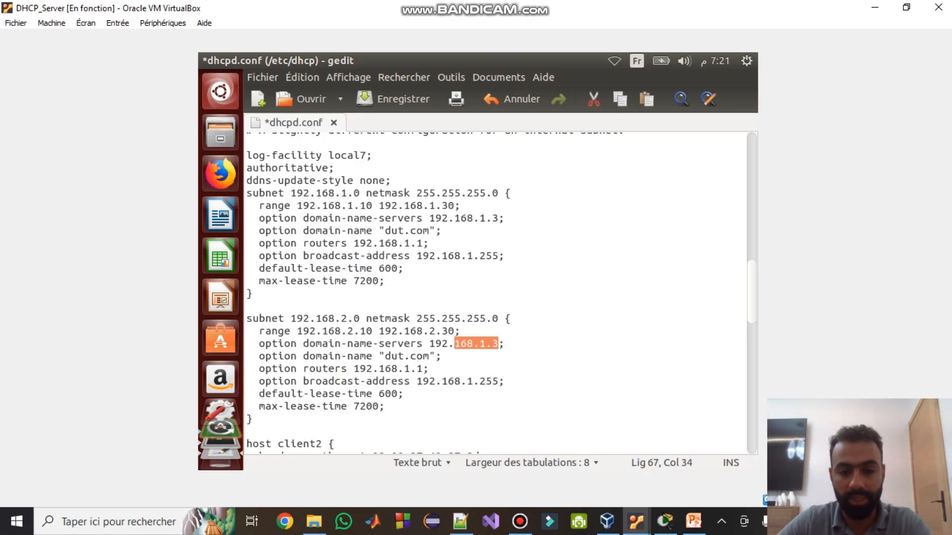
{"action": "key", "text": "Down"}
{"action": "key", "text": "Left"}
{"action": "key", "text": "shift+Left"}
{"action": "key", "text": "shift+Left"}
{"action": "key", "text": "shift+Left"}
{"action": "key", "text": "shift+Left"}
{"action": "key", "text": "shift+Left"}
{"action": "key", "text": "shift+Left"}
{"action": "key", "text": "shift+Left"}
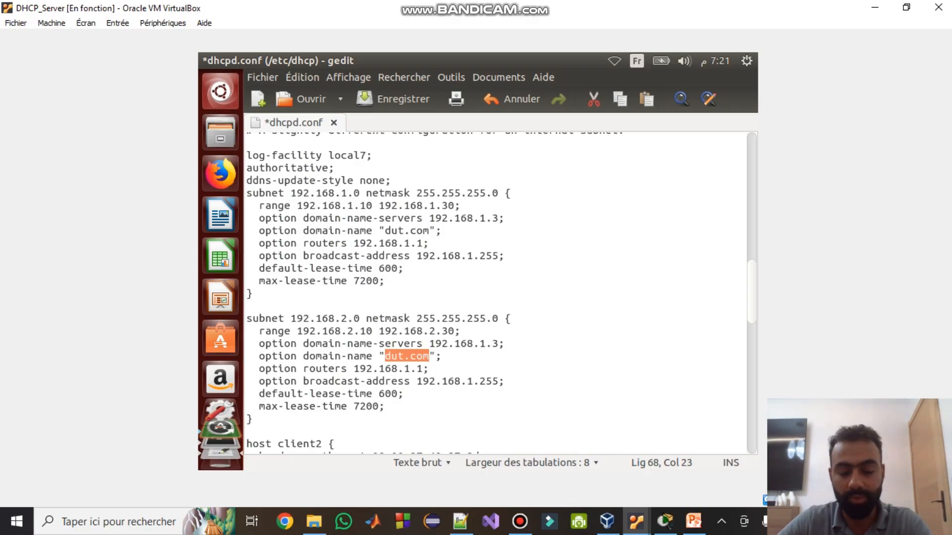
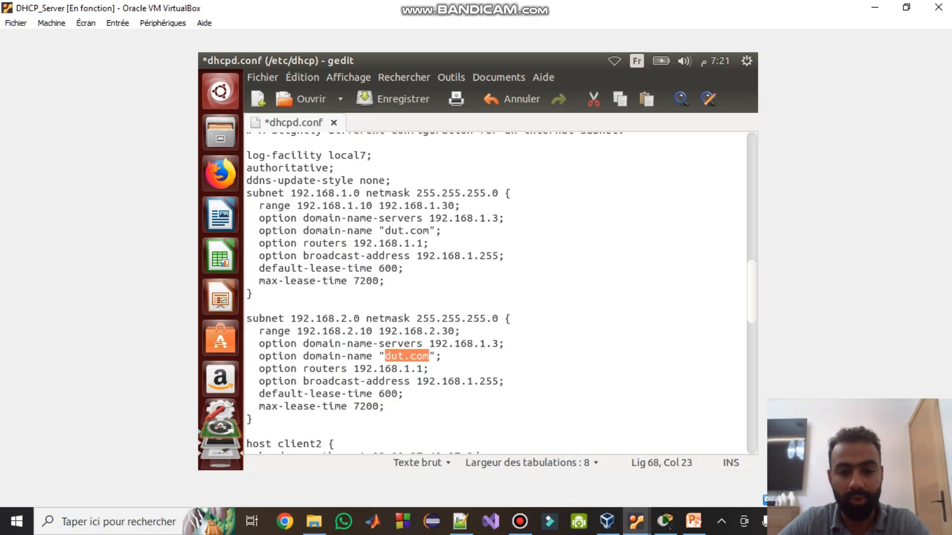
- Change the second subnet's router to 192.168.2.1 and broadcast address to 192.168.2.255
{"action": "key", "text": "Down"}
{"action": "key", "text": "Right"}
{"action": "key", "text": "Right"}
{"action": "key", "text": "Right"}
{"action": "key", "text": "Right"}
{"action": "key", "text": "shift+Left"}
{"action": "type", "text": "2"}
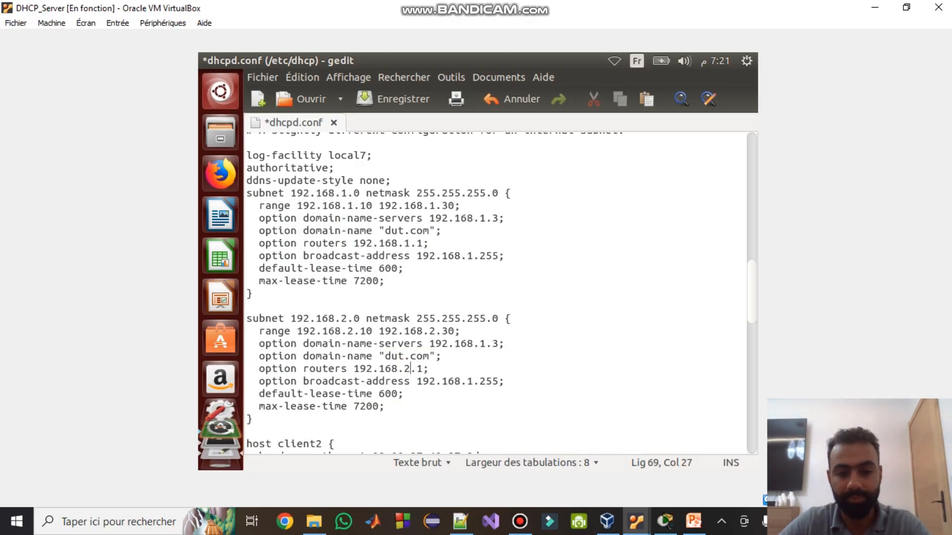
{"action": "key", "text": "Down"}
{"action": "key", "text": "Right"}
{"action": "key", "text": "Right"}
{"action": "key", "text": "Right"}
{"action": "key", "text": "Right"}
{"action": "key", "text": "Right"}
{"action": "key", "text": "Right"}
{"action": "key", "text": "Right"}
{"action": "key", "text": "Right"}
{"action": "key", "text": "Right"}
{"action": "key", "text": "Right"}
{"action": "key", "text": "shift+Left"}
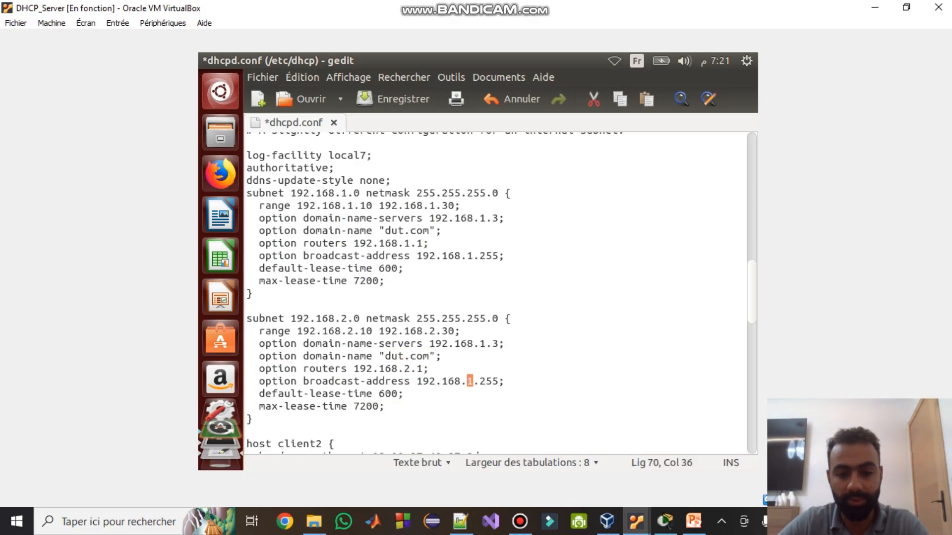
{"action": "type", "text": "2"}
- Comment out the four lines of the host client2 block with # and save dhcpd.conf
{"action": "scroll", "coordinate": [495, 292], "scroll_direction": "down", "scroll_amount": 1}
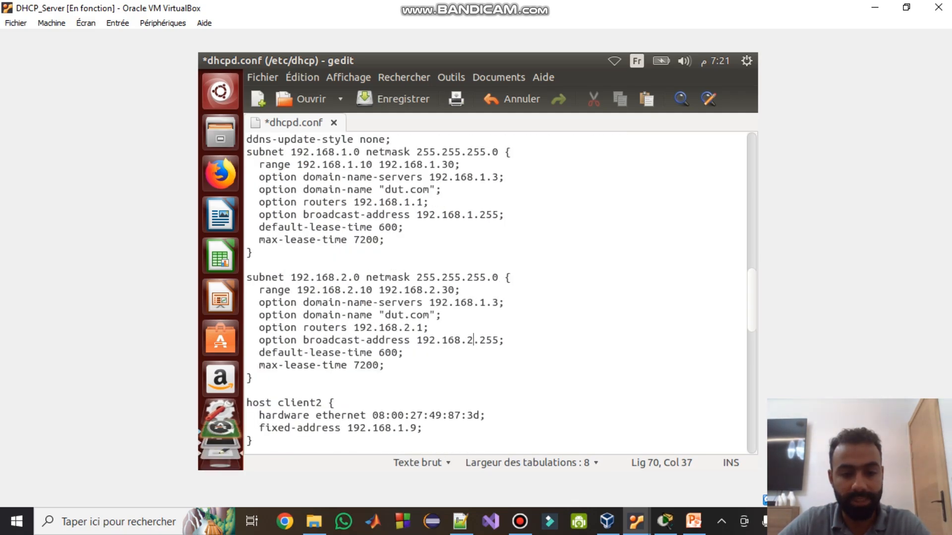
{"action": "left_click", "coordinate": [247, 403]}
{"action": "type", "text": "#"}
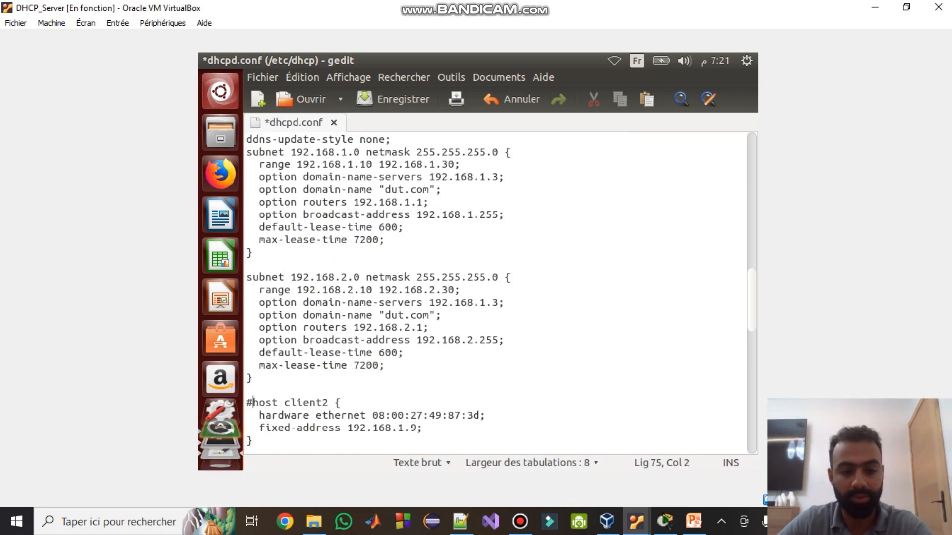
{"action": "key", "text": "Down"}
{"action": "key", "text": "Right"}
{"action": "type", "text": "#"}
{"action": "key", "text": "Down"}
{"action": "key", "text": "Left"}
{"action": "type", "text": "#"}
{"action": "key", "text": "Down"}
{"action": "key", "text": "Left"}
{"action": "type", "text": "#"}
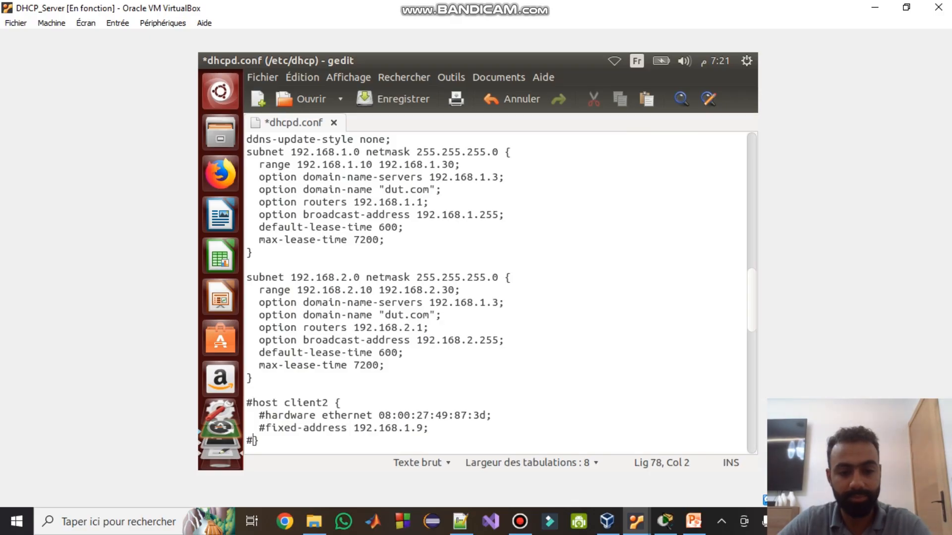
{"action": "key", "text": "ctrl+s"}
- Compare the two subnet blocks' options and save dhcpd.conf again
{"action": "scroll", "coordinate": [495, 293], "scroll_direction": "up", "scroll_amount": 1}
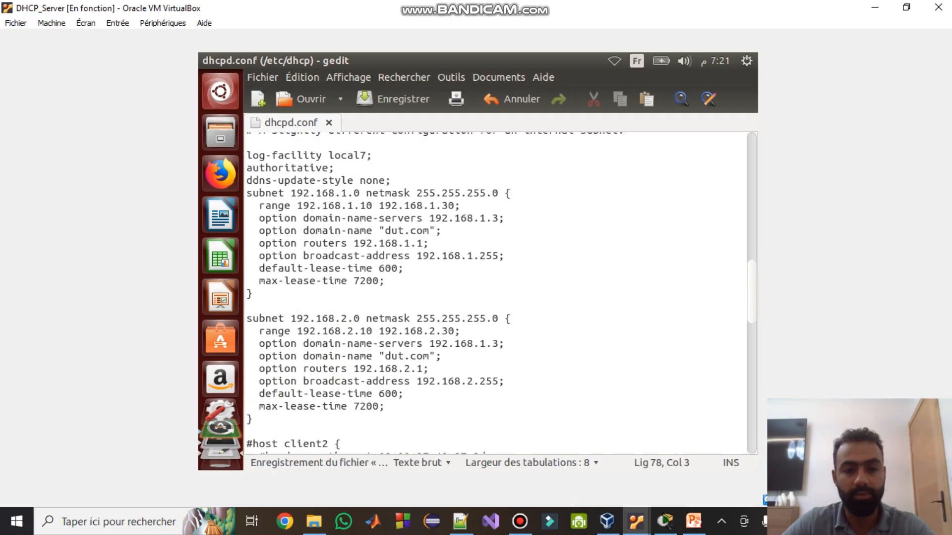
{"action": "left_click_drag", "start_coordinate": [309, 205], "coordinate": [334, 243]}
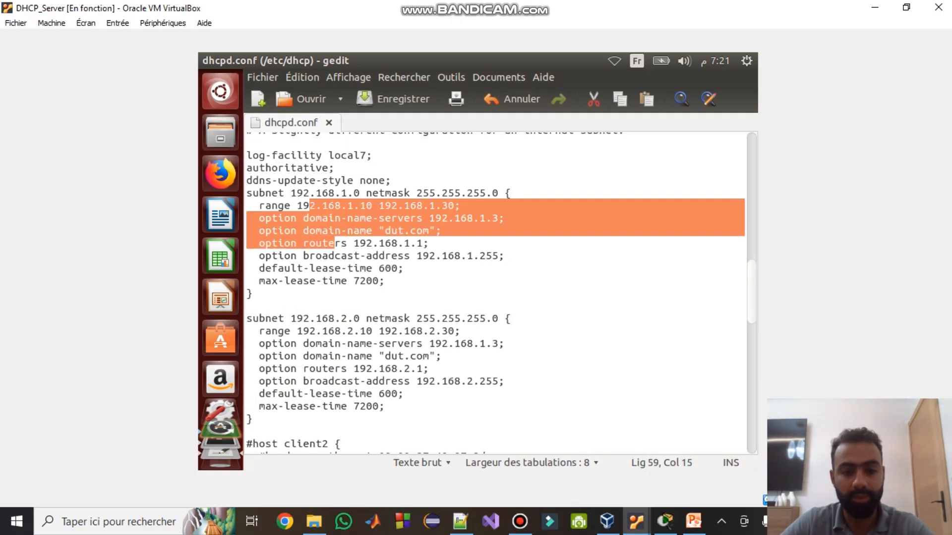
{"action": "left_click_drag", "start_coordinate": [328, 331], "coordinate": [353, 369]}
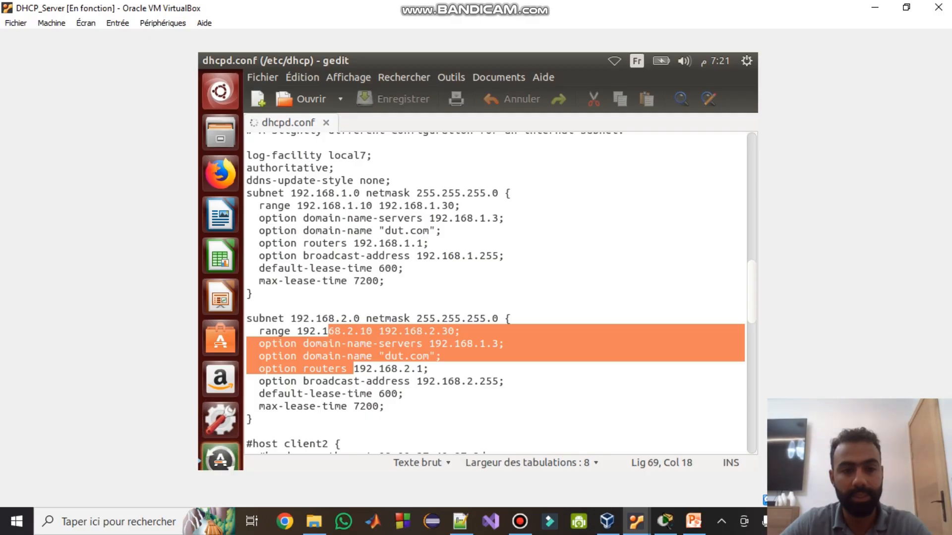
{"action": "key", "text": "ctrl+s"}
- Close gedit and rerun the command that stops isc-dhcp-server
{"action": "left_click", "coordinate": [207, 61]}
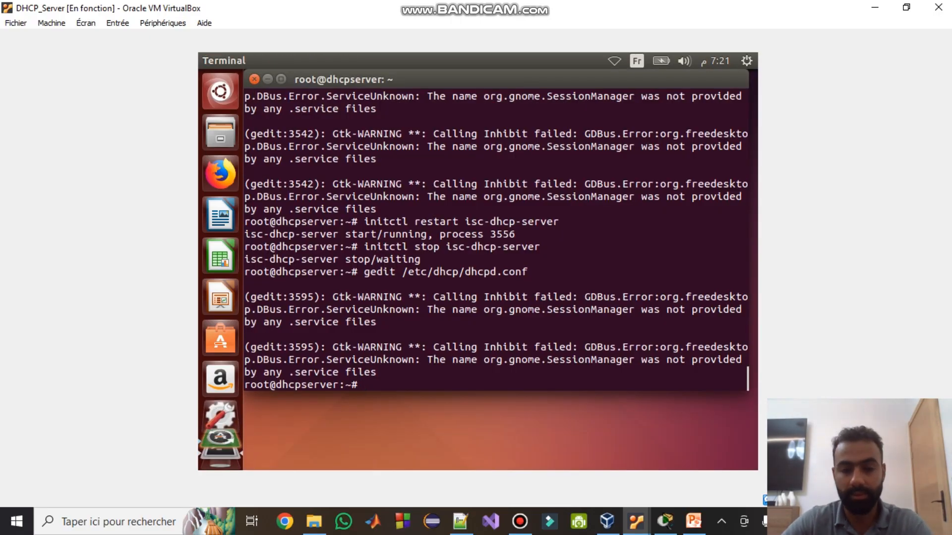
{"action": "key", "text": "Up"}
{"action": "key", "text": "Up"}
{"action": "key", "text": "Up"}
{"action": "key", "text": "Return"}
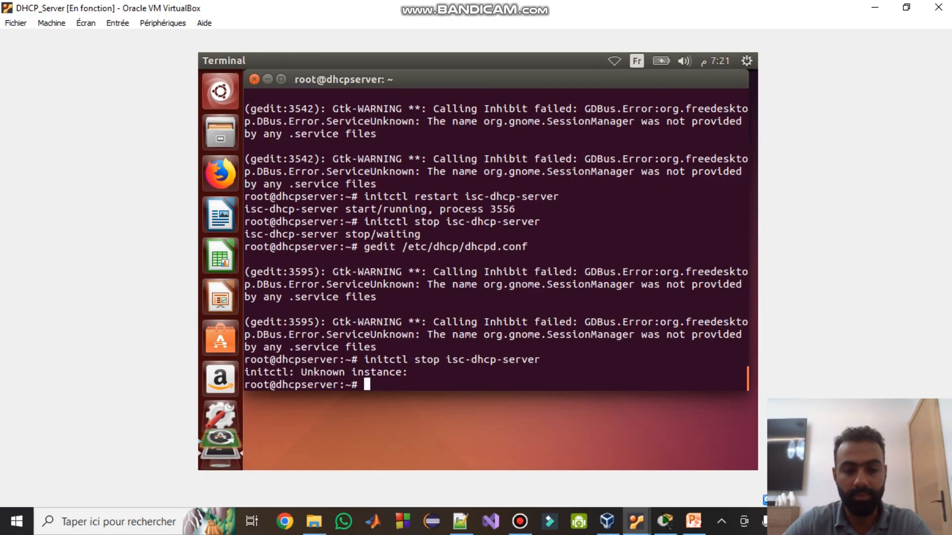
- Run 'initctl start isc-dhcp-server', confirming start/running as process 3607
{"action": "key", "text": "Up"}
{"action": "key", "text": "Up"}
{"action": "key", "text": "Up"}
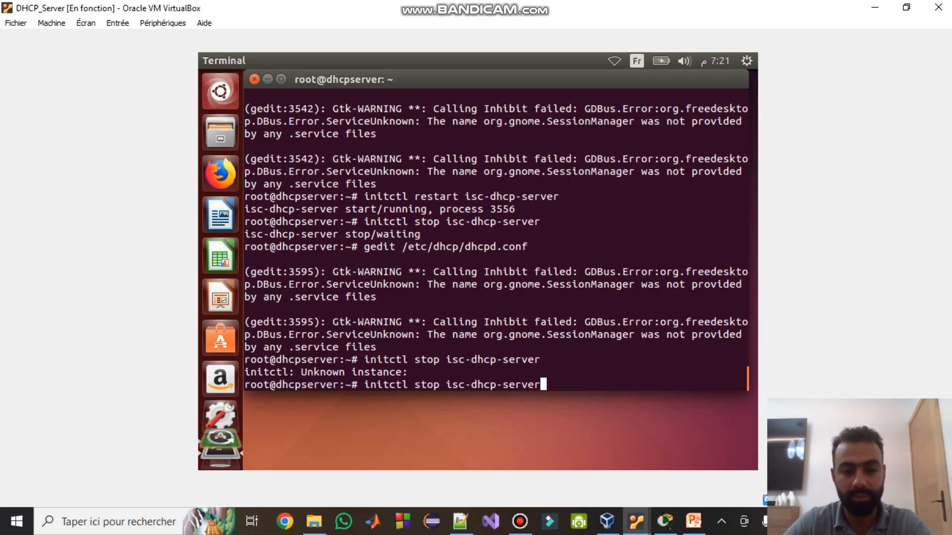
{"action": "key", "text": "Left"}
{"action": "key", "text": "Left"}
{"action": "key", "text": "Left"}
{"action": "key", "text": "Left"}
{"action": "key", "text": "Left"}
{"action": "key", "text": "Left"}
{"action": "key", "text": "Left"}
{"action": "key", "text": "Left"}
{"action": "key", "text": "Left"}
{"action": "key", "text": "Left"}
{"action": "key", "text": "Left"}
{"action": "key", "text": "Left"}
{"action": "key", "text": "Left"}
{"action": "key", "text": "Left"}
{"action": "key", "text": "Left"}
{"action": "key", "text": "Left"}
{"action": "key", "text": "Left"}
{"action": "key", "text": "Left"}
{"action": "key", "text": "Right"}
{"action": "key", "text": "Right"}
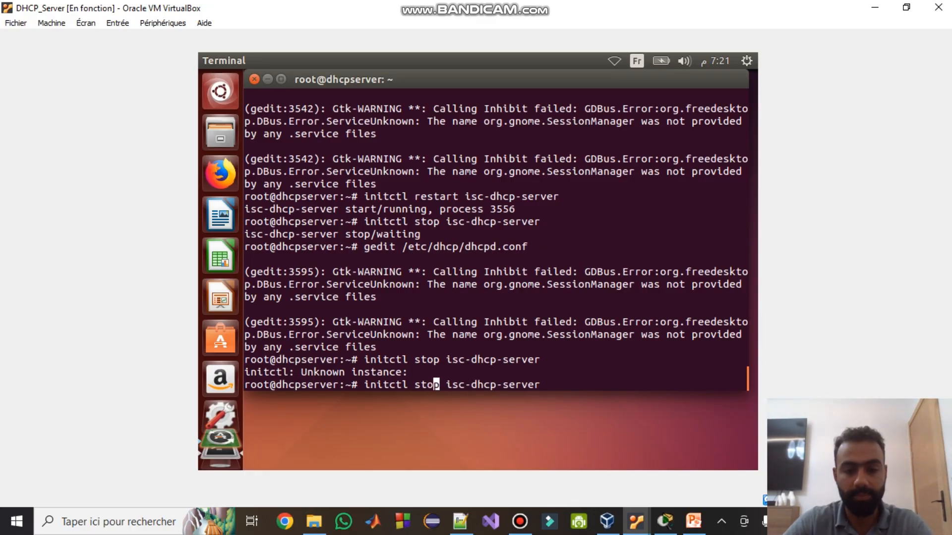
{"action": "key", "text": "BackSpace"}
{"action": "key", "text": "BackSpace"}
{"action": "type", "text": "art"}
{"action": "key", "text": "Return"}
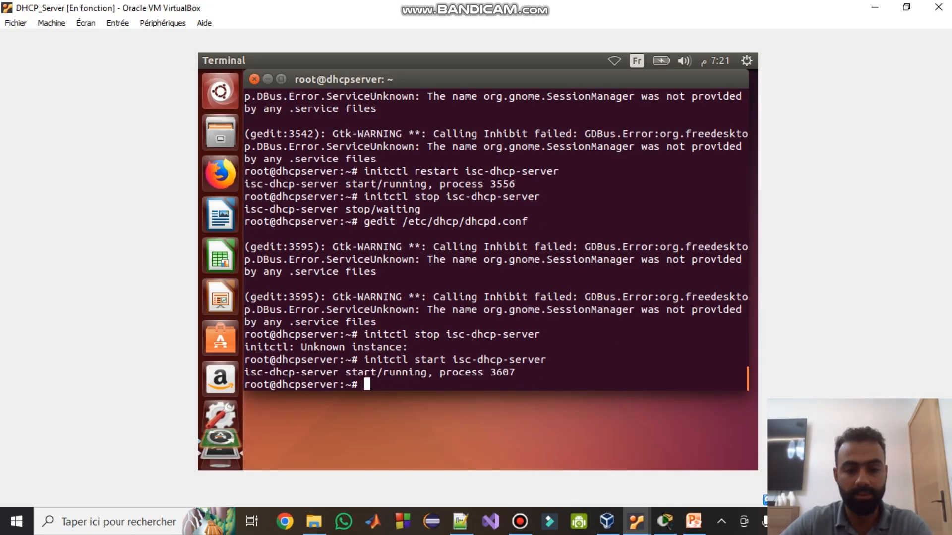
{"action": "left_click_drag", "start_coordinate": [745, 372], "coordinate": [245, 372]}
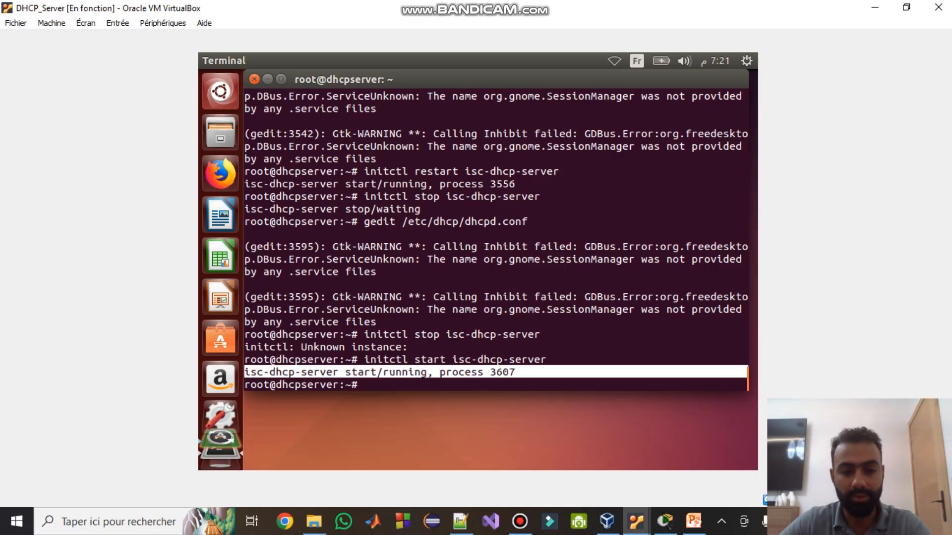
{"action": "mouse_move", "coordinate": [636, 521]}
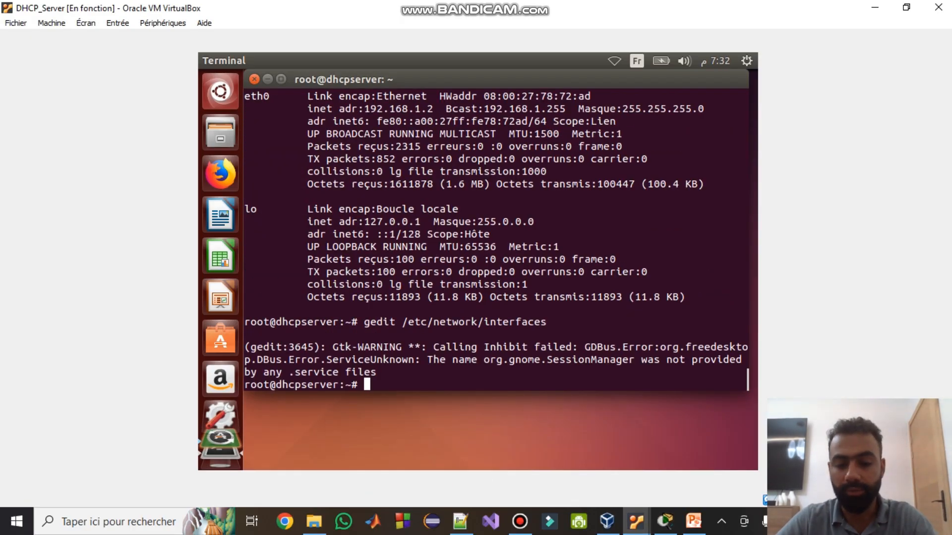
- Open /etc/network/interfaces in gedit and add a new line below the netmask line
{"action": "key", "text": "Up"}
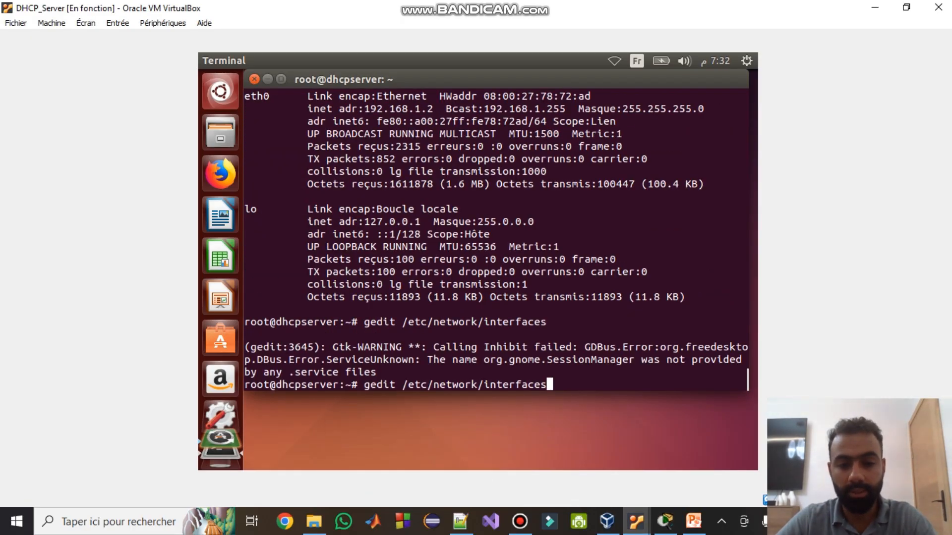
{"action": "key", "text": "Return"}
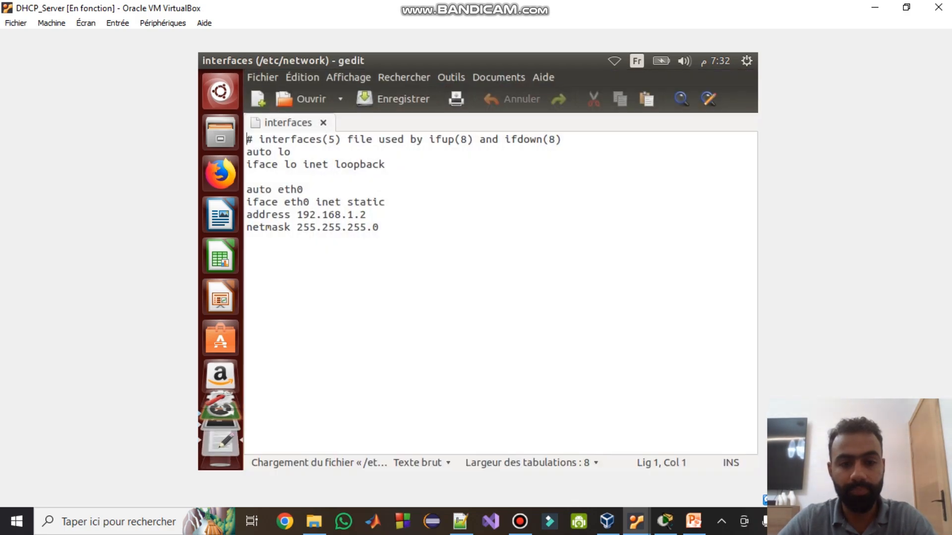
{"action": "left_click", "coordinate": [379, 227]}
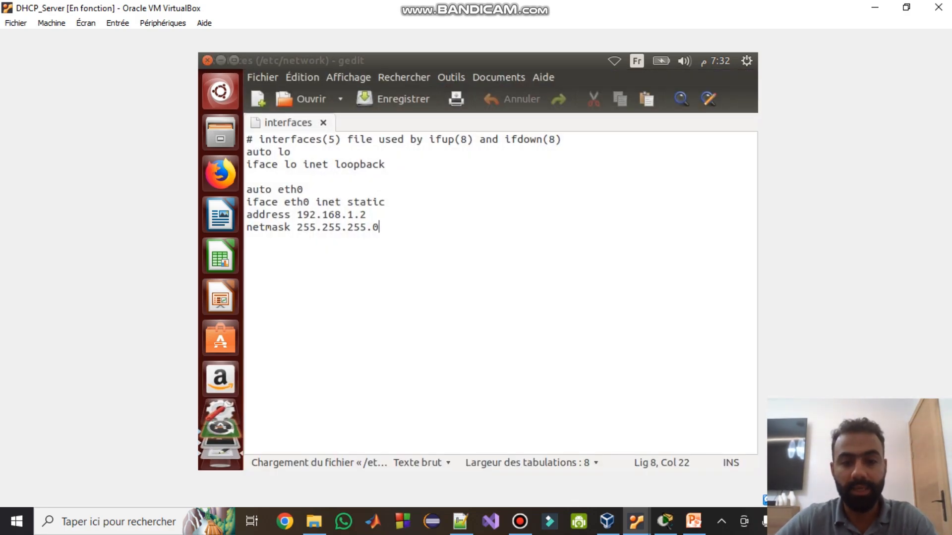
{"action": "key", "text": "Return"}
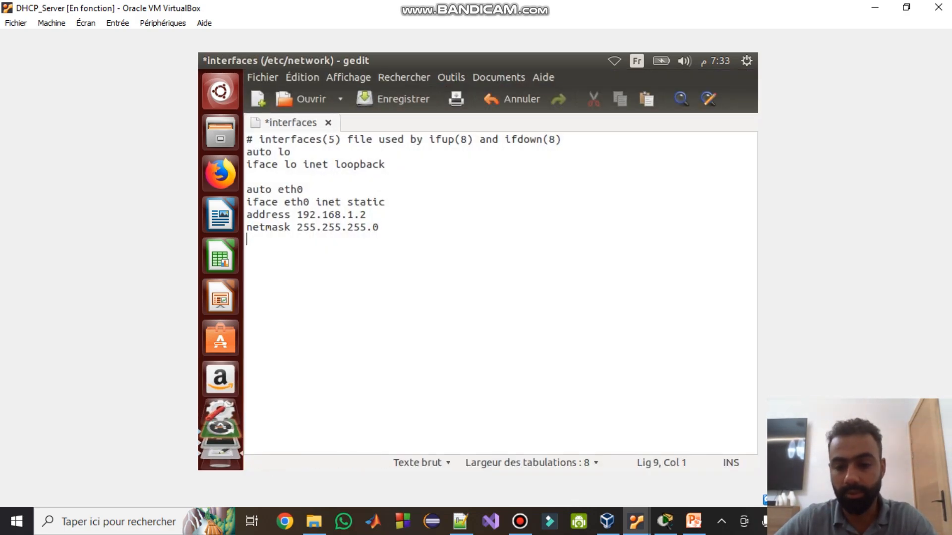
{"action": "left_click", "coordinate": [665, 521]}
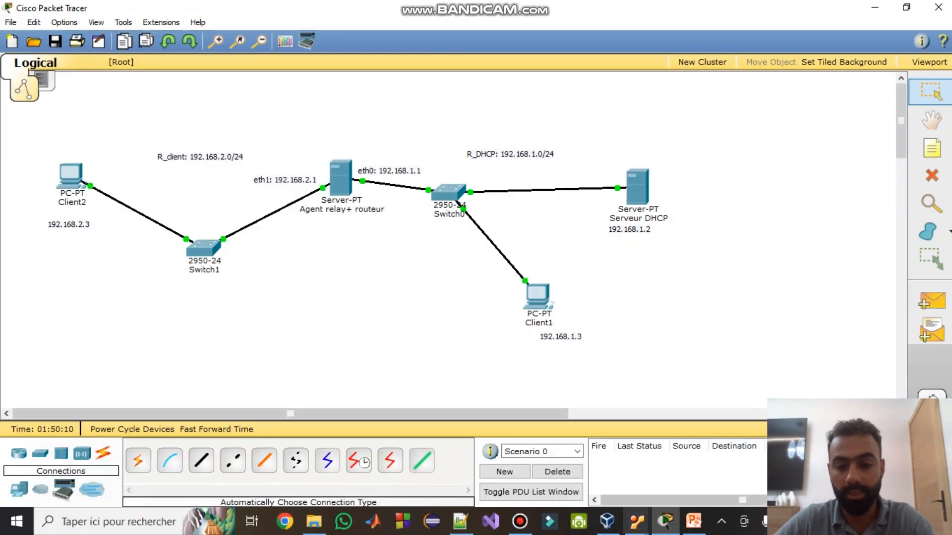
{"action": "left_click", "coordinate": [665, 522]}
- Enter 'gateway 192.168.1.1' for eth0, save the file and close gedit
{"action": "type", "text": "gat"}
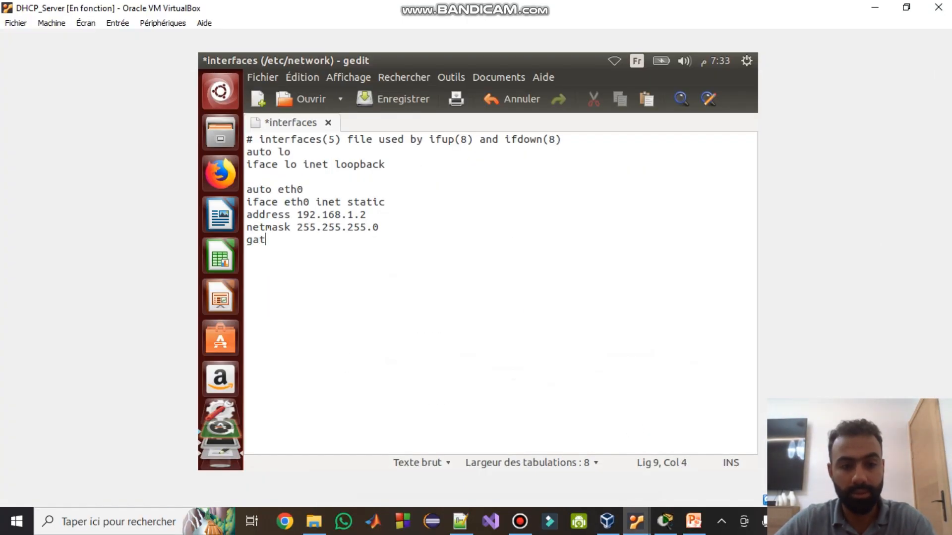
{"action": "type", "text": "eway 192.168"}
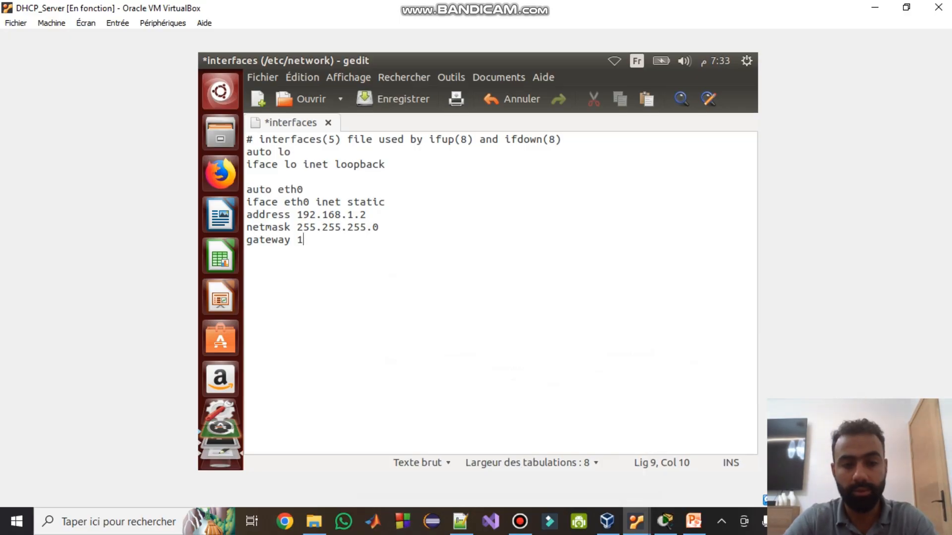
{"action": "key", "text": "BackSpace"}
{"action": "key", "text": "BackSpace"}
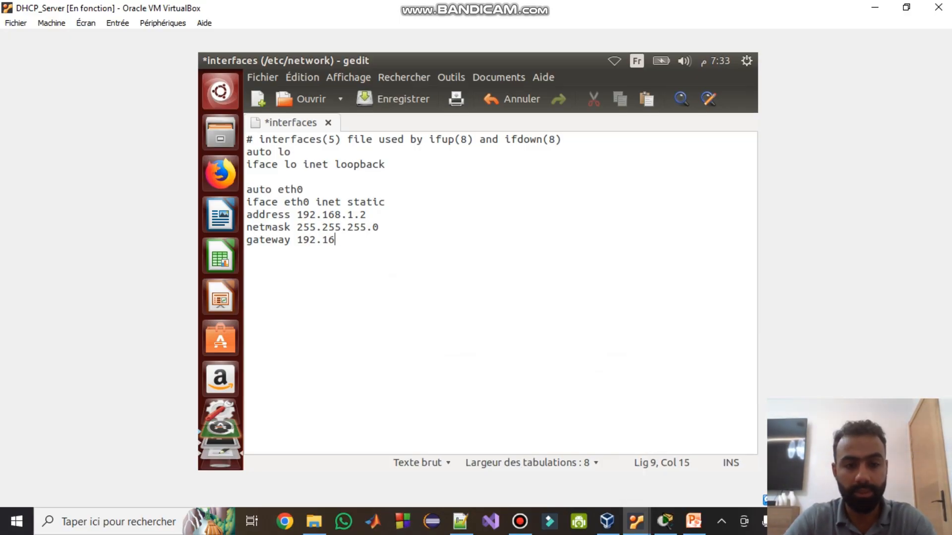
{"action": "type", "text": "68.1.1"}
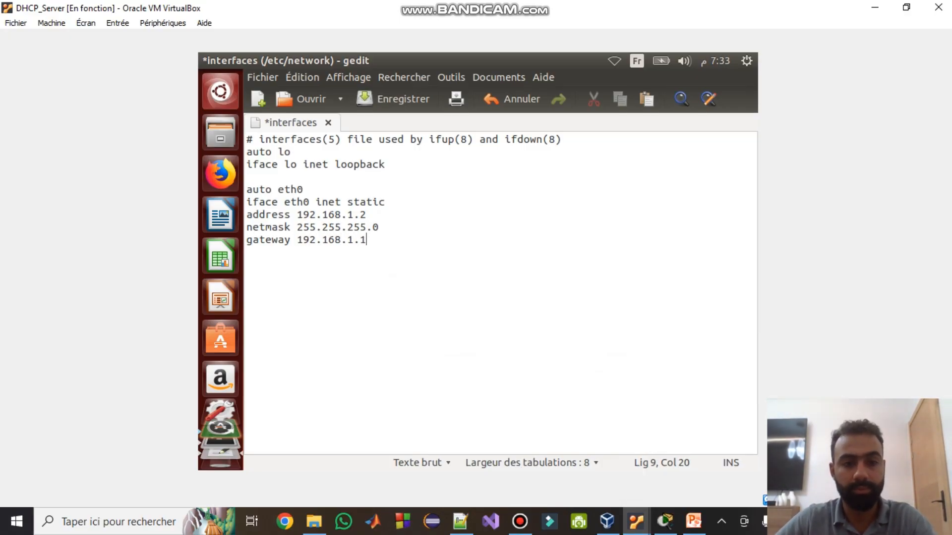
{"action": "key", "text": "ctrl+s"}
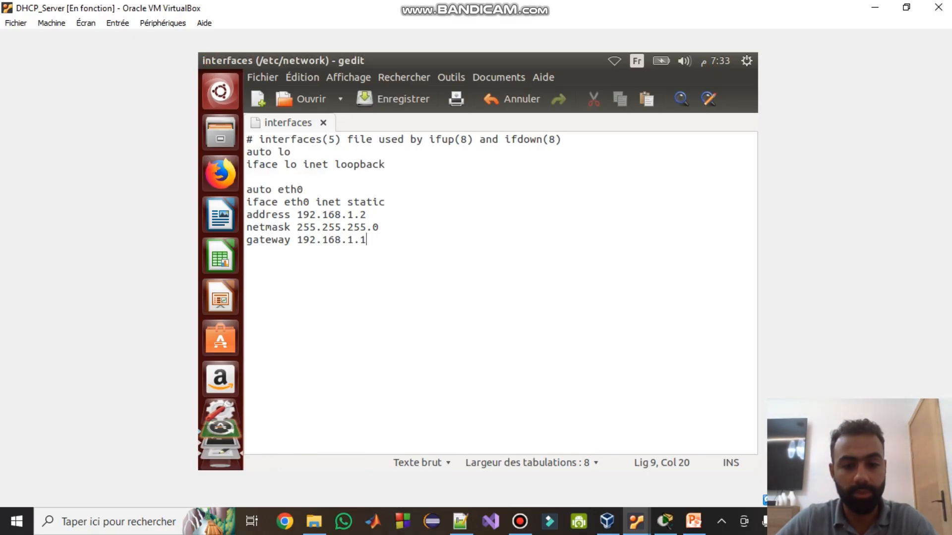
{"action": "left_click", "coordinate": [693, 520]}
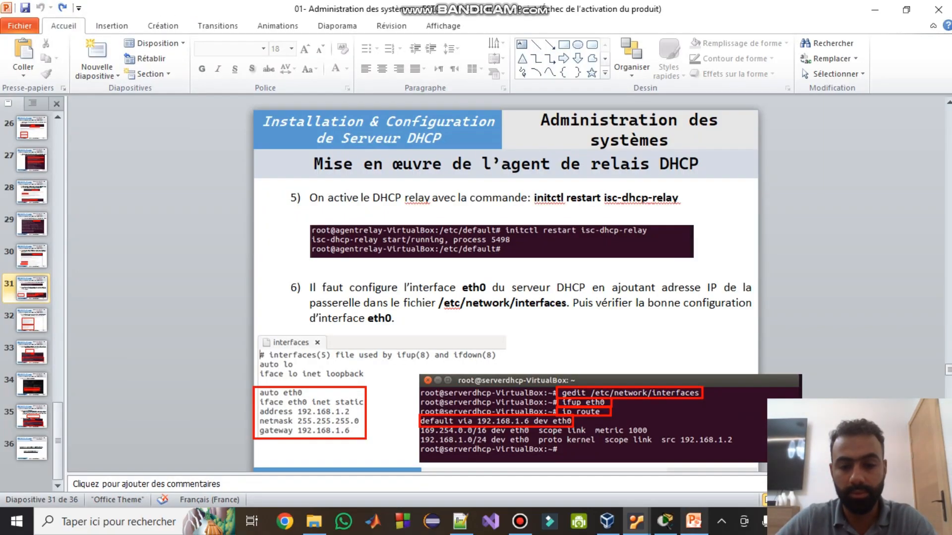
{"action": "left_click", "coordinate": [636, 521]}
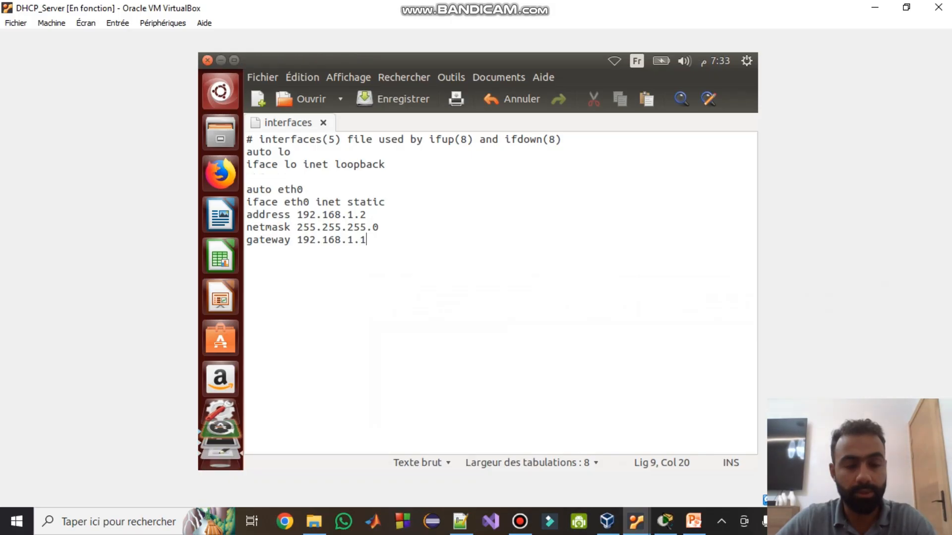
{"action": "left_click", "coordinate": [207, 61]}
- Restart eth0 with ifdown and ifup, then check ifconfig shows 192.168.1.2
{"action": "type", "text": "ifdown eth0"}
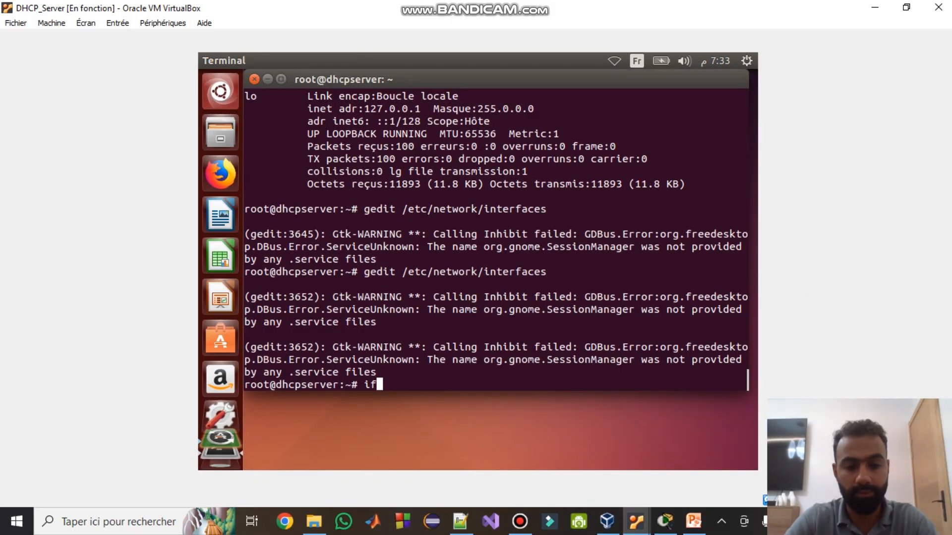
{"action": "key", "text": "Return"}
{"action": "type", "text": "ifup eth0"}
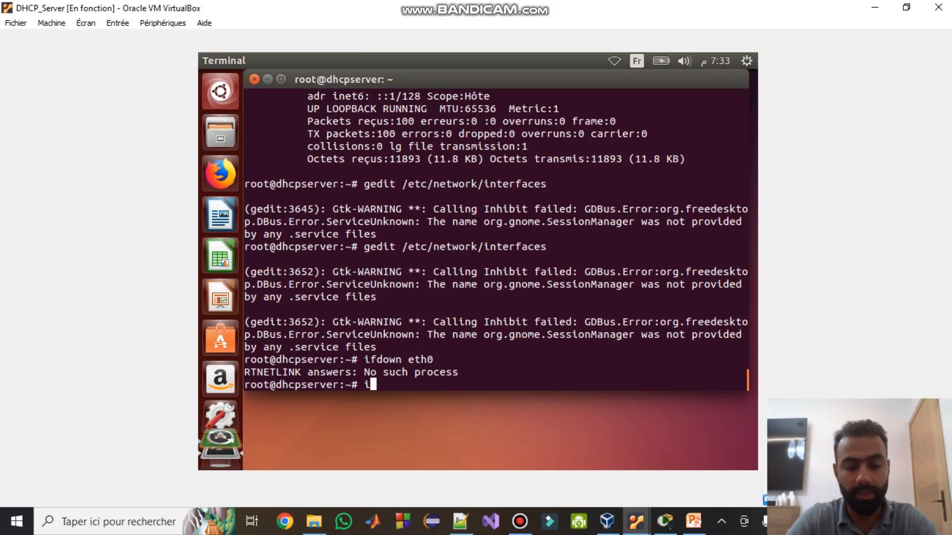
{"action": "key", "text": "Return"}
{"action": "type", "text": "claer"}
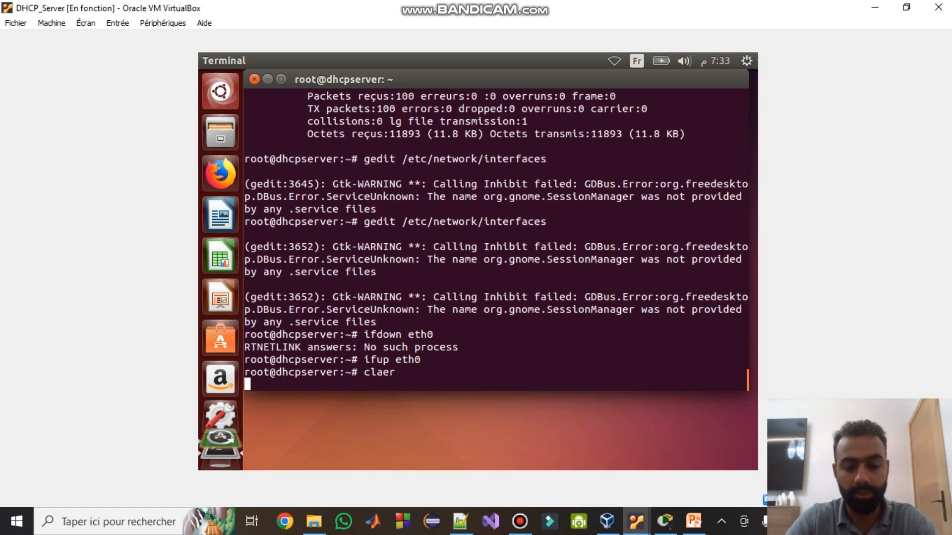
{"action": "key", "text": "Return"}
{"action": "type", "text": "ifconfig"}
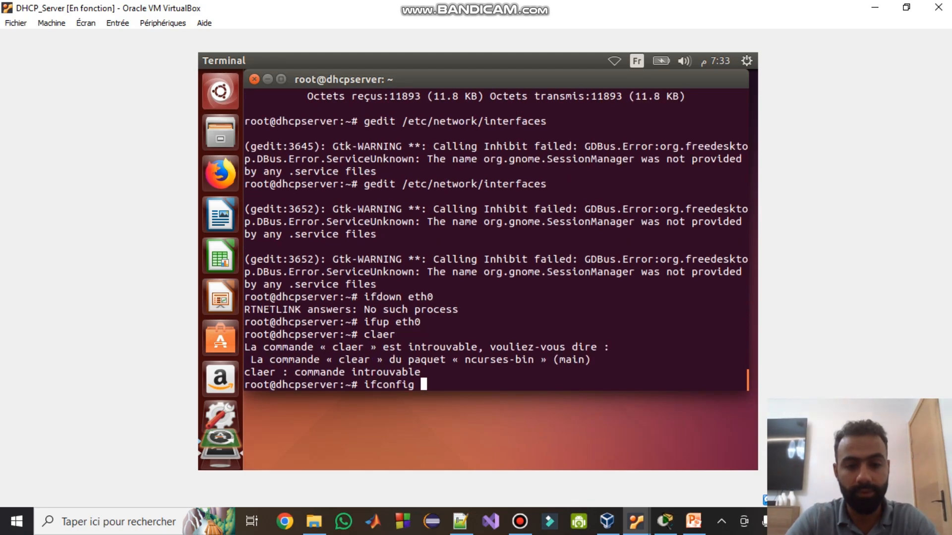
{"action": "key", "text": "Return"}
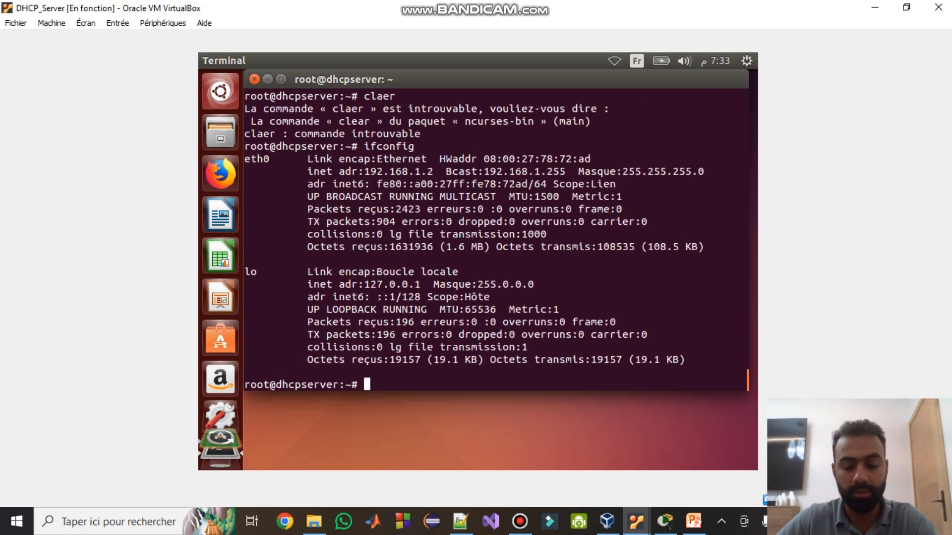
- Restart isc-dhcp-server (now process 3768) and bring up the CLIENT_UBUNTU_1 VM
{"action": "key", "text": "Up"}
{"action": "key", "text": "Up"}
{"action": "key", "text": "Up"}
{"action": "key", "text": "Up"}
{"action": "key", "text": "Up"}
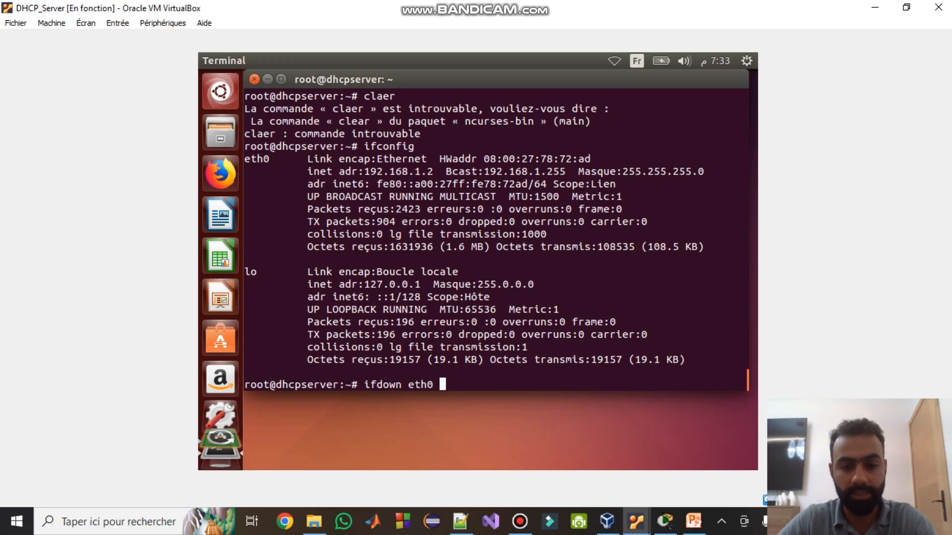
{"action": "key", "text": "Up"}
{"action": "key", "text": "Up"}
{"action": "key", "text": "Up"}
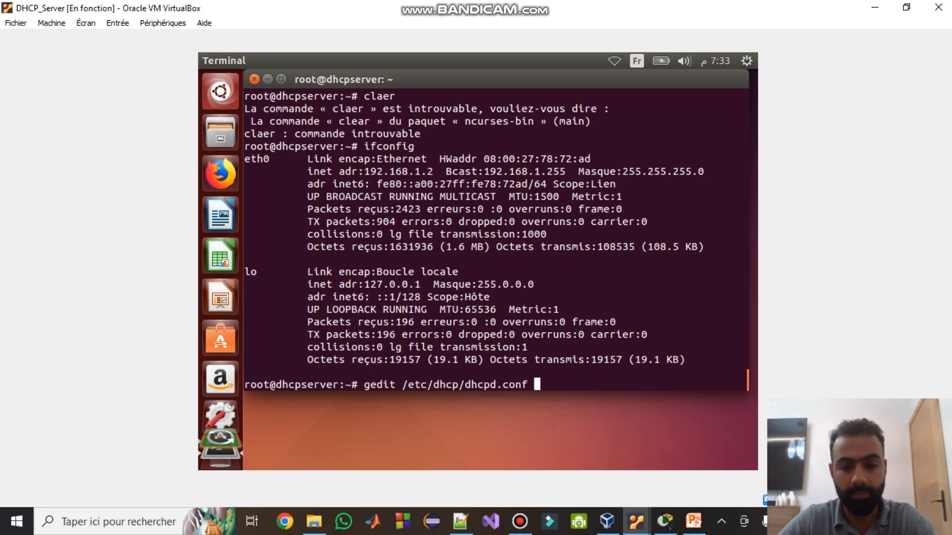
{"action": "key", "text": "Down"}
{"action": "key", "text": "Return"}
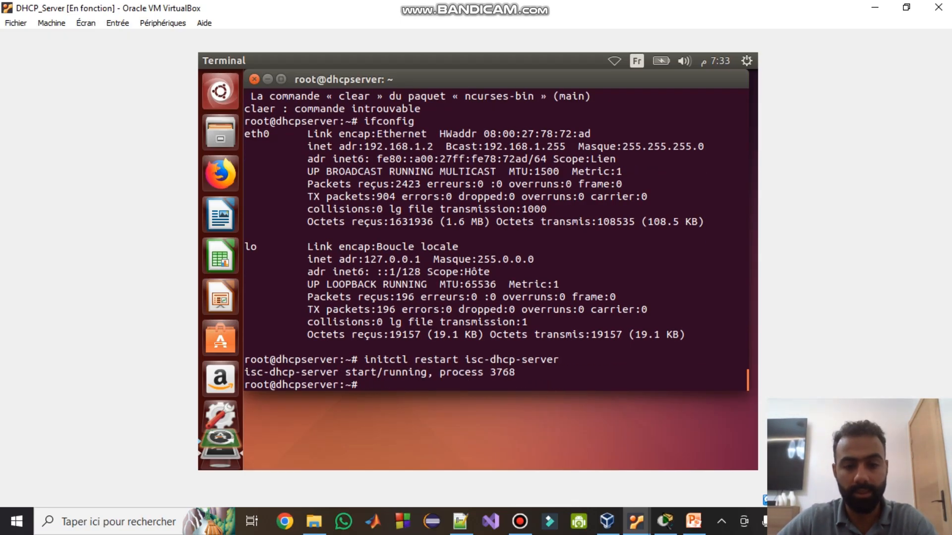
{"action": "left_click", "coordinate": [636, 521]}
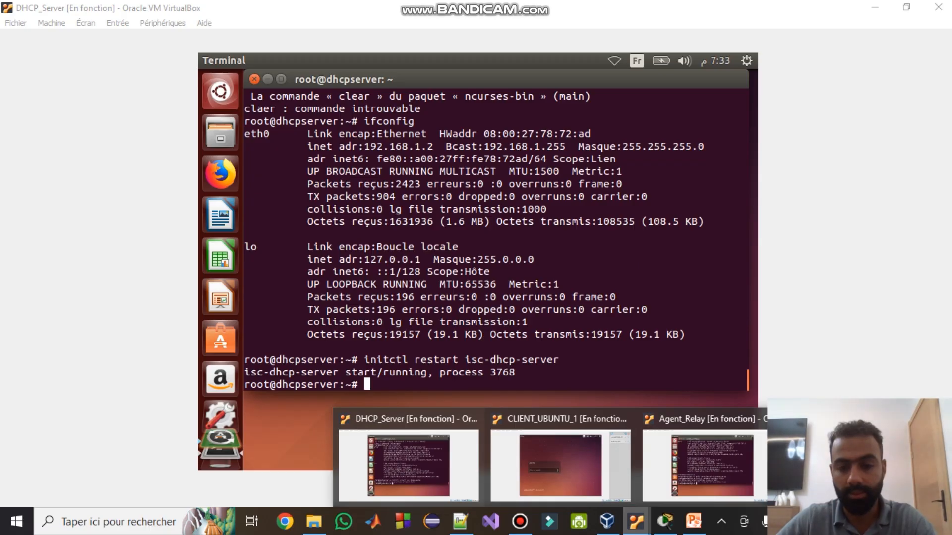
{"action": "left_click", "coordinate": [560, 463]}
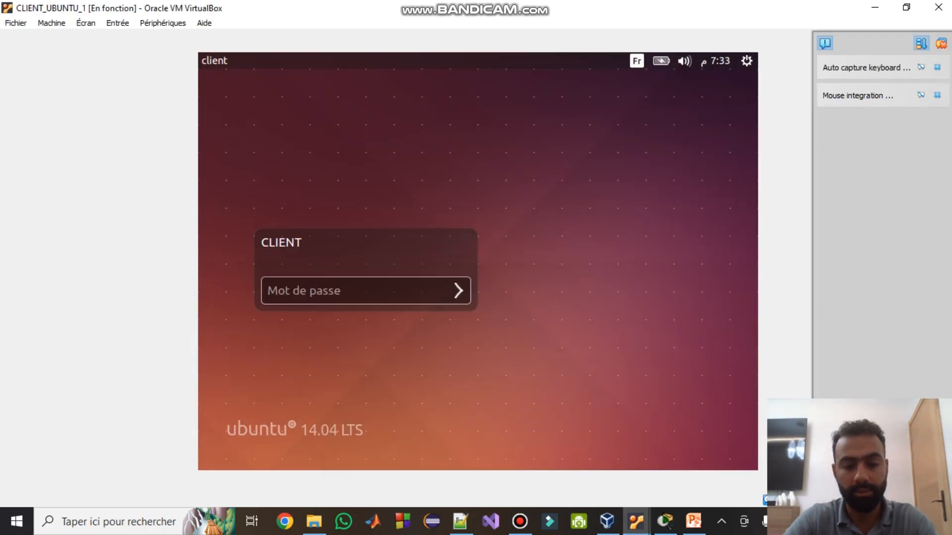
- Log in to CLIENT_UBUNTU_1 with its password and release its lease with ifdown eth0
{"action": "type", "text": "•••"}
{"action": "key", "text": "BackSpace"}
{"action": "key", "text": "BackSpace"}
{"action": "key", "text": "BackSpace"}
{"action": "type", "text": "••"}
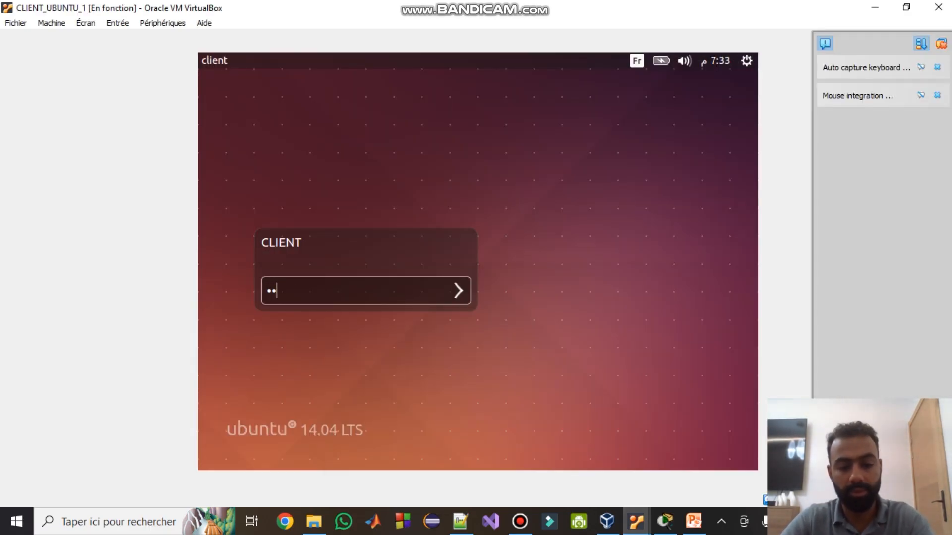
{"action": "type", "text": "••••••••"}
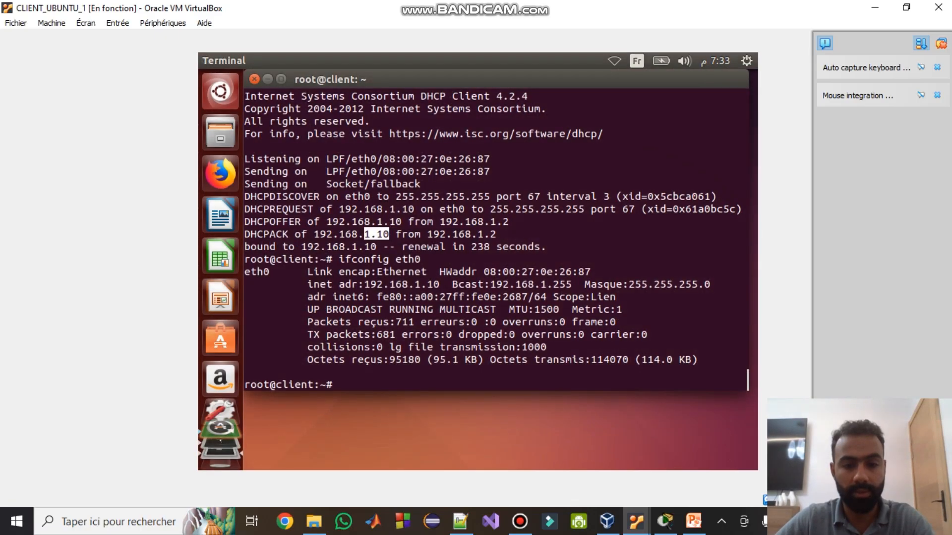
{"action": "type", "text": "clear"}
{"action": "key", "text": "Return"}
{"action": "type", "text": "ifdown "}
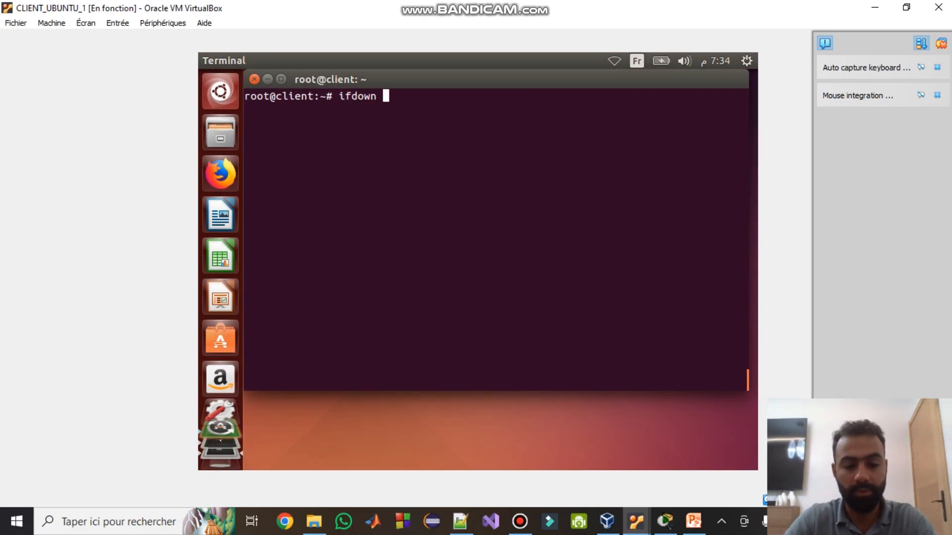
{"action": "type", "text": "eth0"}
{"action": "key", "text": "Return"}
- Renew client 1's lease with ifup eth0, receiving 192.168.1.10, then switch to CLIENT_UBUNTU_2
{"action": "type", "text": "clear"}
{"action": "key", "text": "Return"}
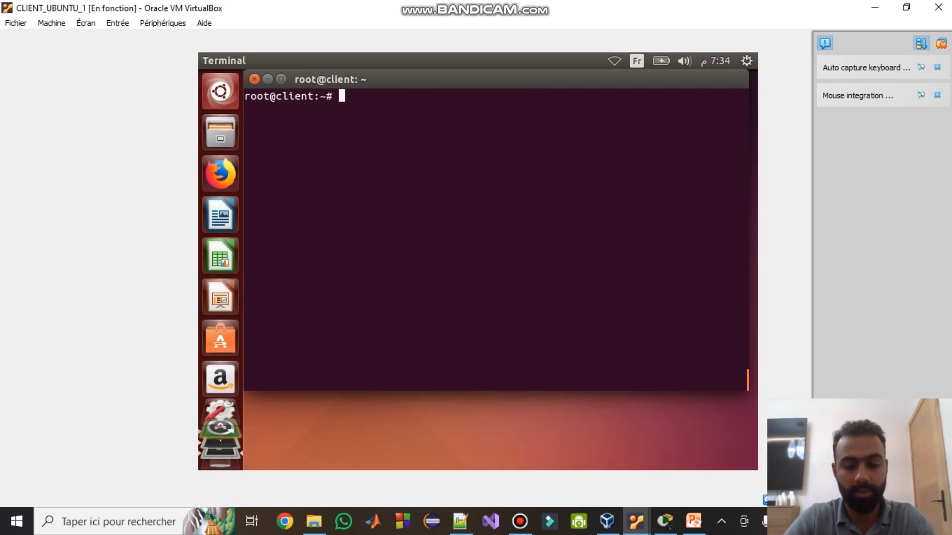
{"action": "type", "text": "ifup eth0"}
{"action": "key", "text": "Return"}
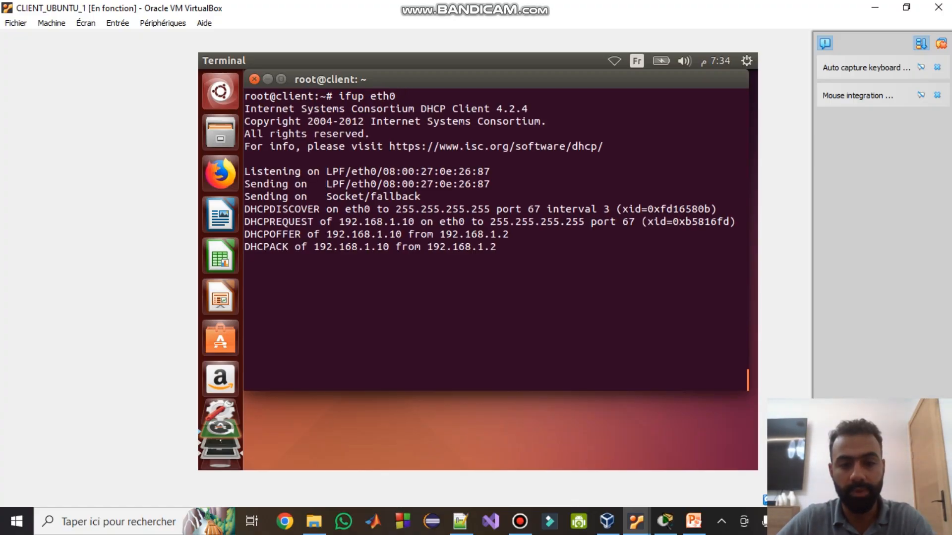
{"action": "double_click", "coordinate": [350, 247]}
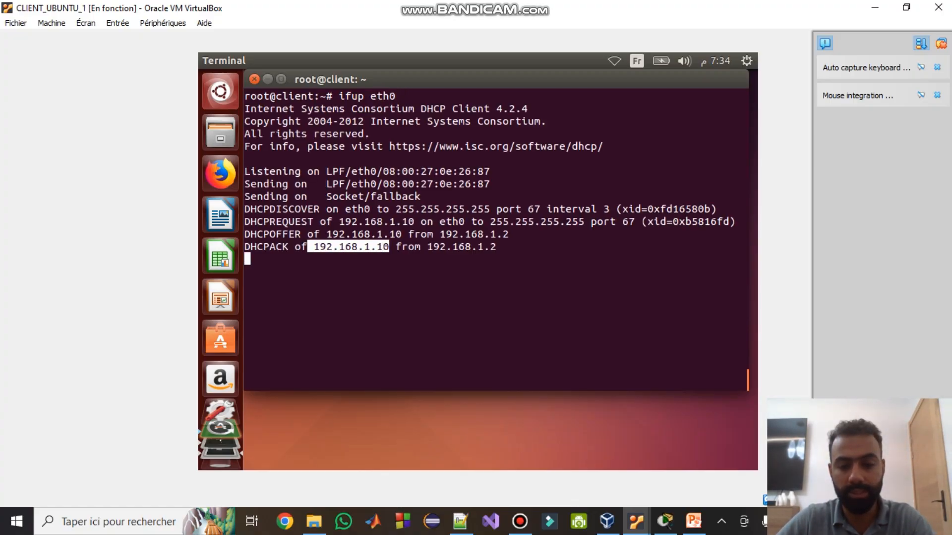
{"action": "left_click", "coordinate": [636, 522]}
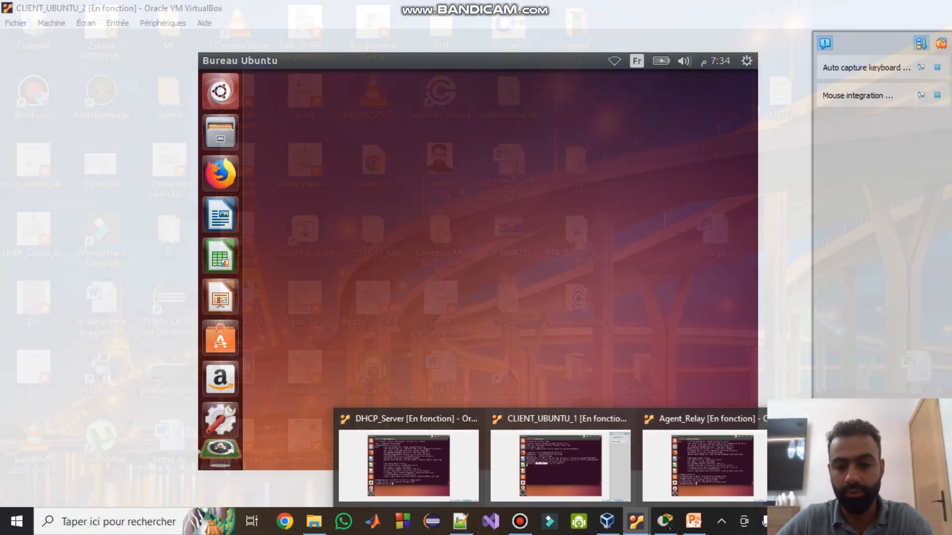
{"action": "left_click", "coordinate": [863, 464]}
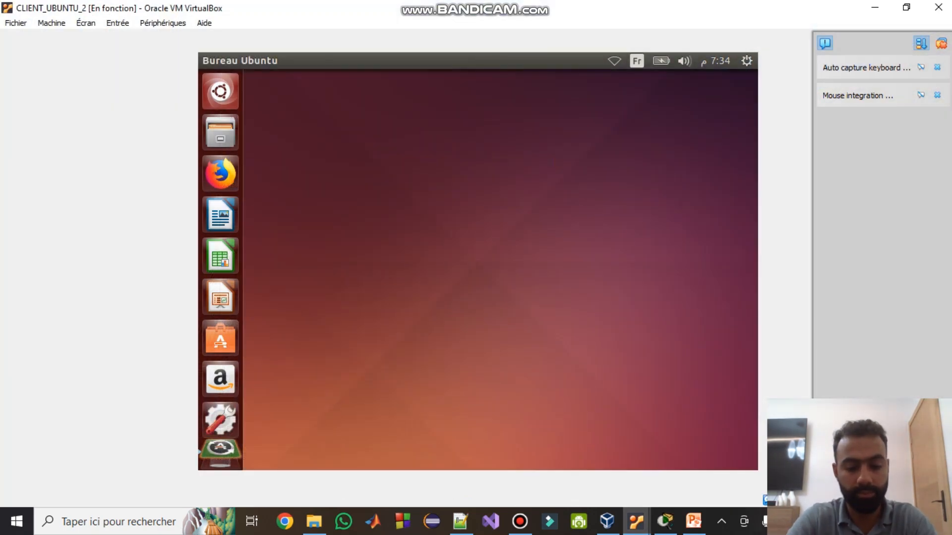
- Open a terminal on CLIENT_UBUNTU_2 and get a root shell with sudo -s
{"action": "key", "text": "ctrl+alt+t"}
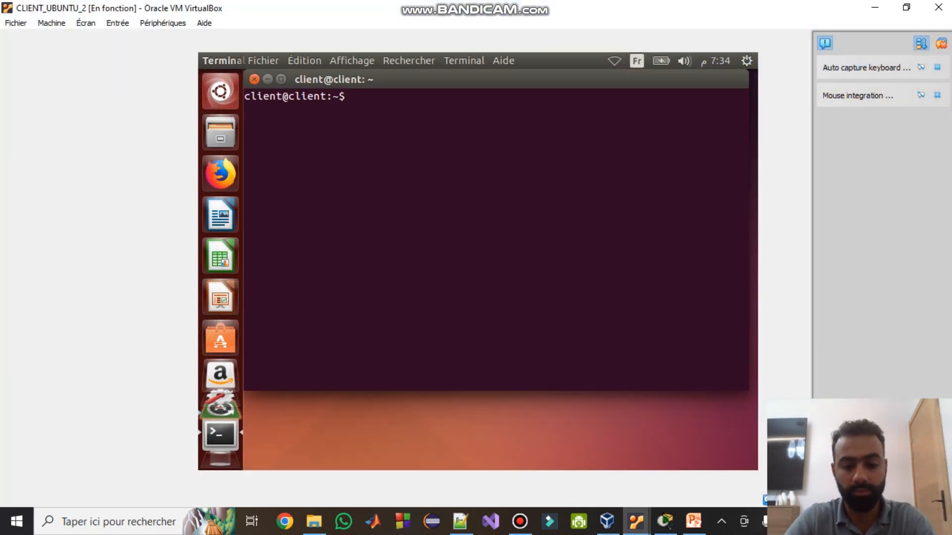
{"action": "type", "text": "sudo -s"}
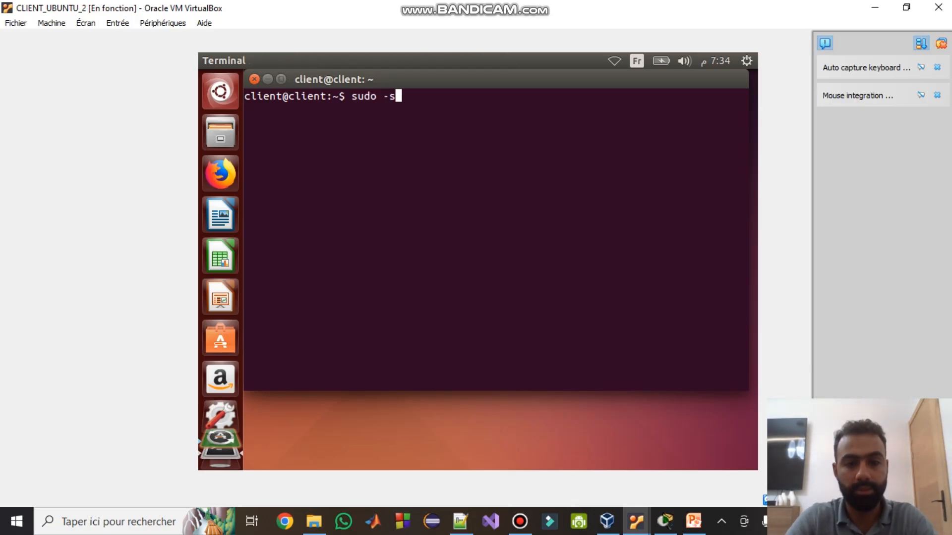
{"action": "key", "text": "Return"}
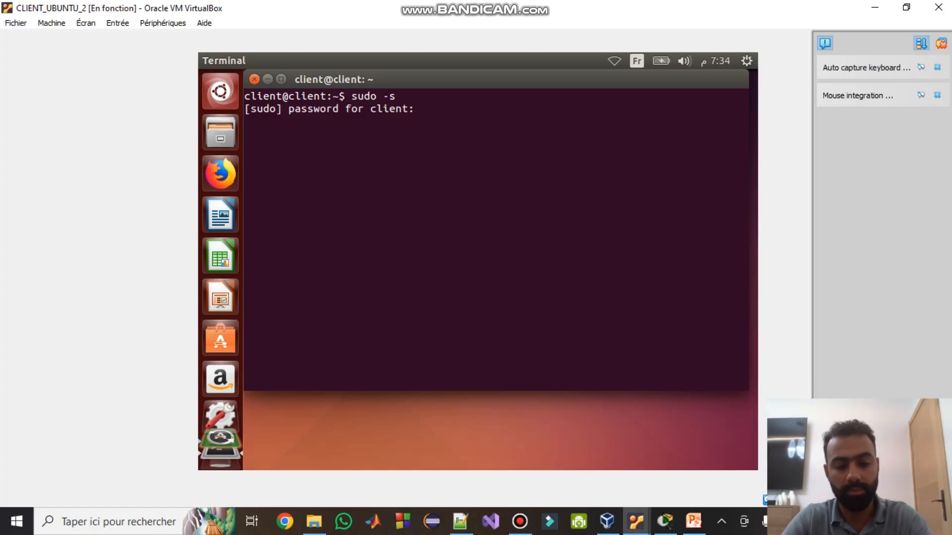
{"action": "key", "text": "BackSpace"}
{"action": "key", "text": "BackSpace"}
{"action": "key", "text": "BackSpace"}
{"action": "key", "text": "BackSpace"}
{"action": "key", "text": "BackSpace"}
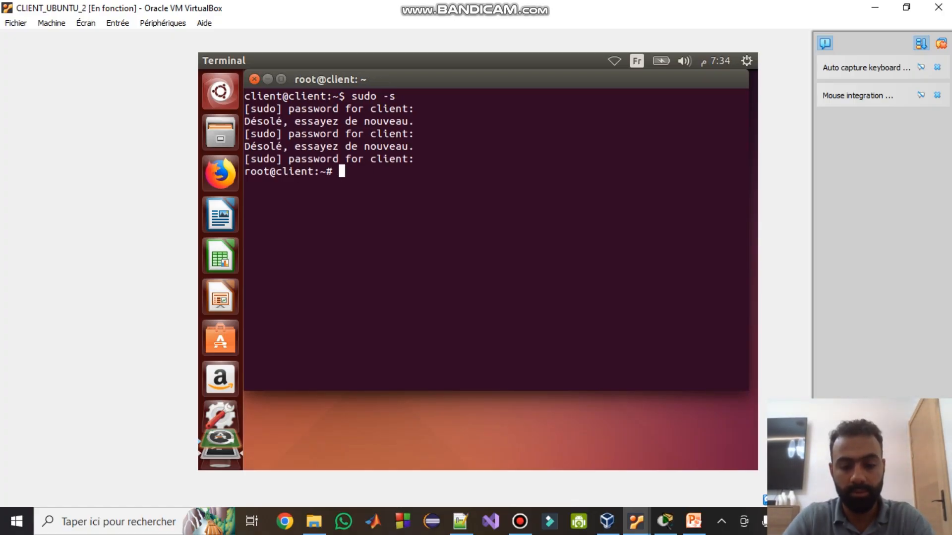
- Release and renew client 2's lease with ifdown/ifup eth0, receiving 192.168.2.10 via the relay
{"action": "type", "text": "clear"}
{"action": "key", "text": "Return"}
{"action": "type", "text": "ifdown eth0"}
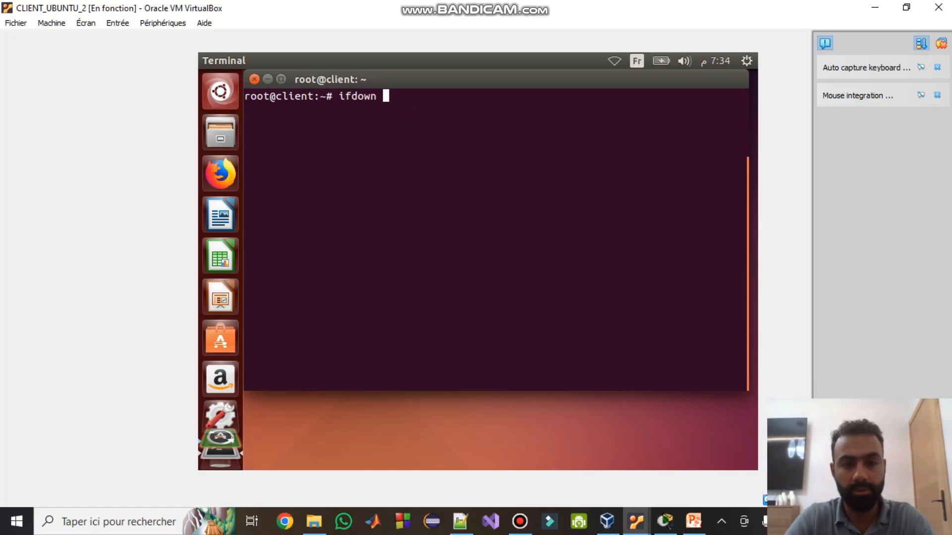
{"action": "key", "text": "Return"}
{"action": "type", "text": "clear"}
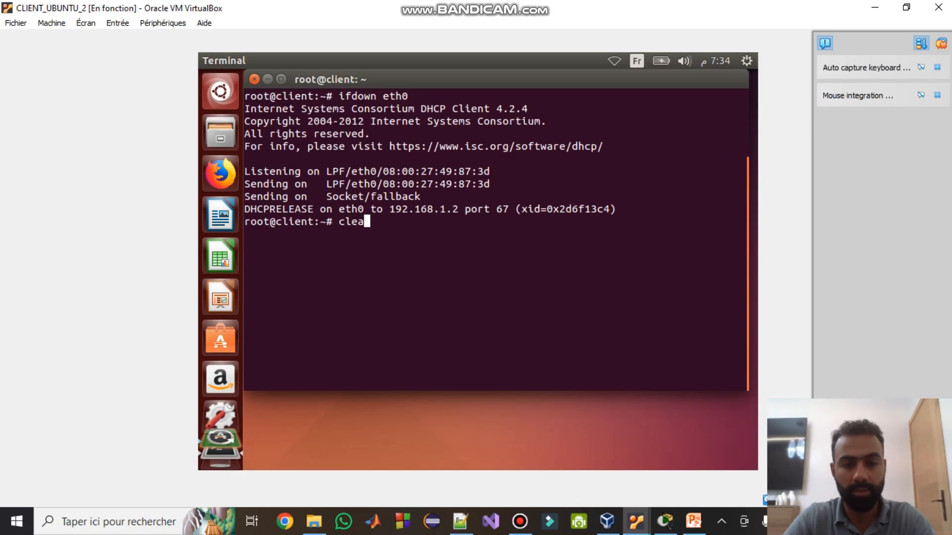
{"action": "key", "text": "Return"}
{"action": "type", "text": "ifup "}
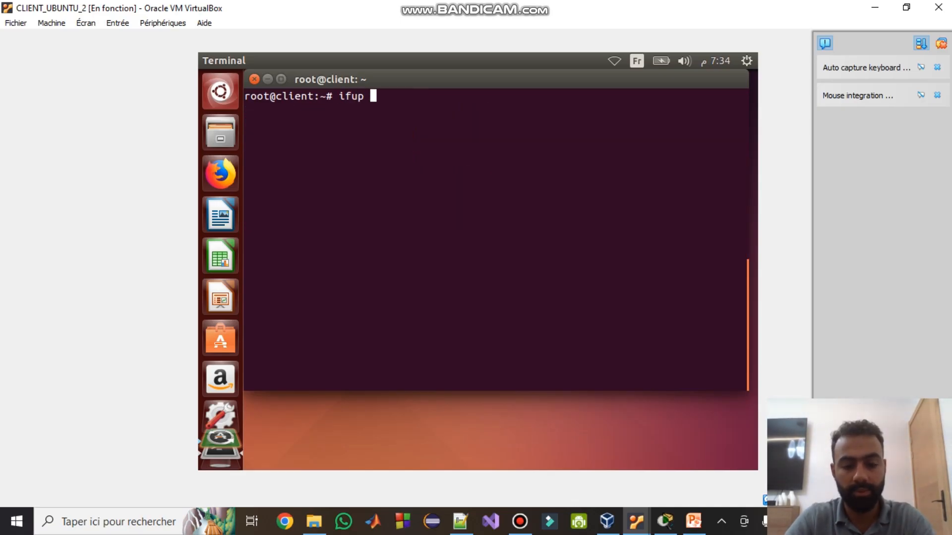
{"action": "type", "text": "eth0"}
{"action": "key", "text": "Return"}
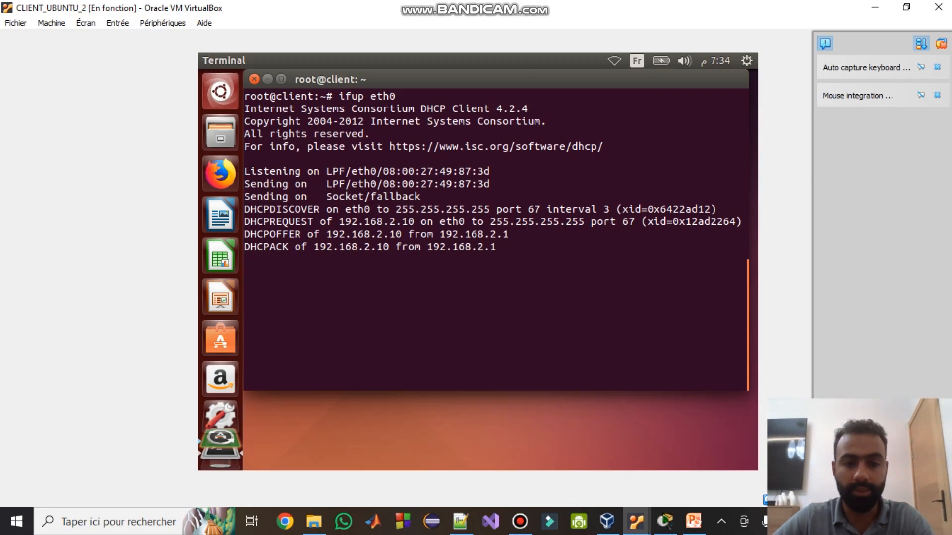
{"action": "left_click_drag", "start_coordinate": [390, 247], "coordinate": [352, 247]}
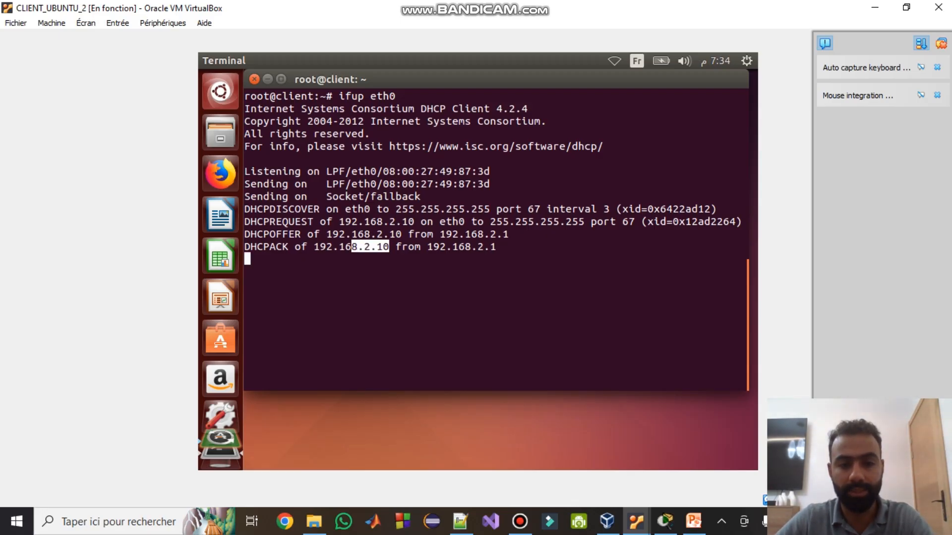
{"action": "left_click", "coordinate": [636, 521]}
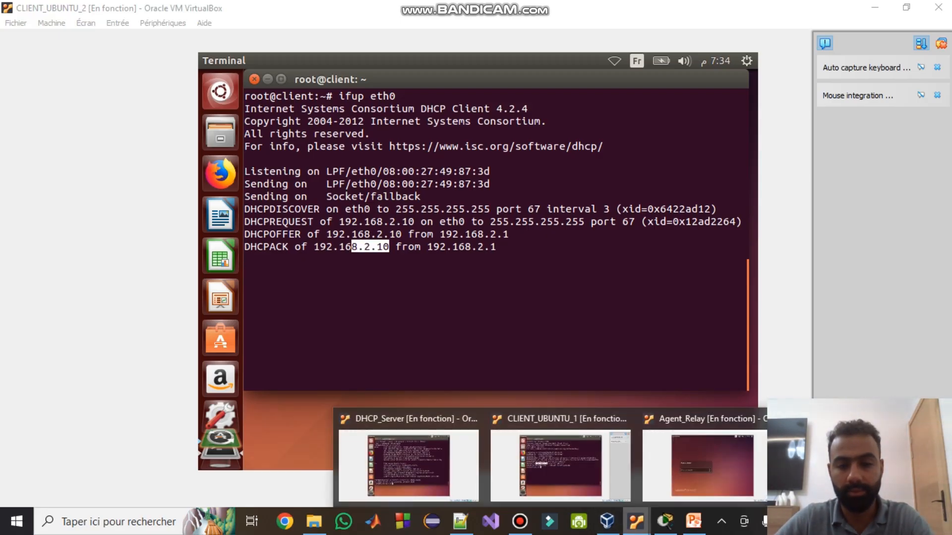
- Run ifconfig on client 1 and mark its assigned address
{"action": "left_click", "coordinate": [560, 474]}
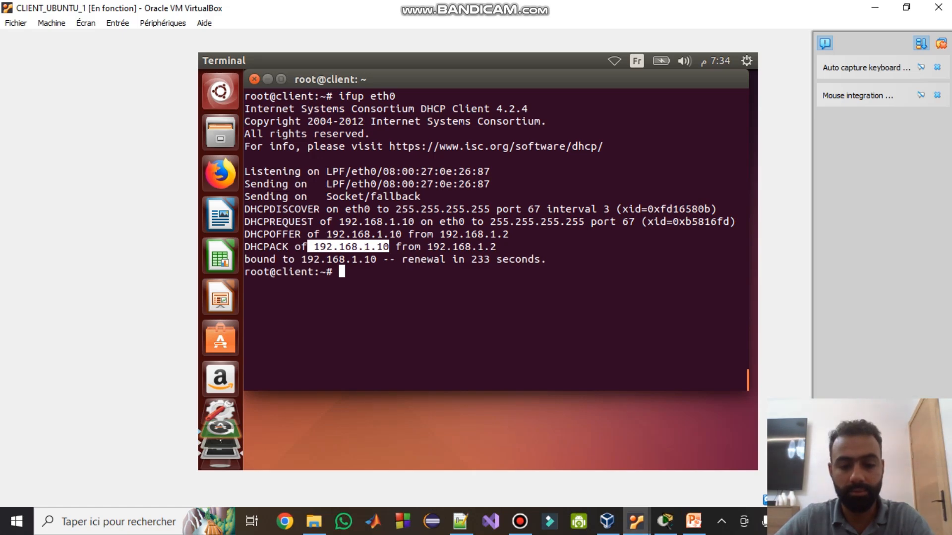
{"action": "type", "text": "ifcd"}
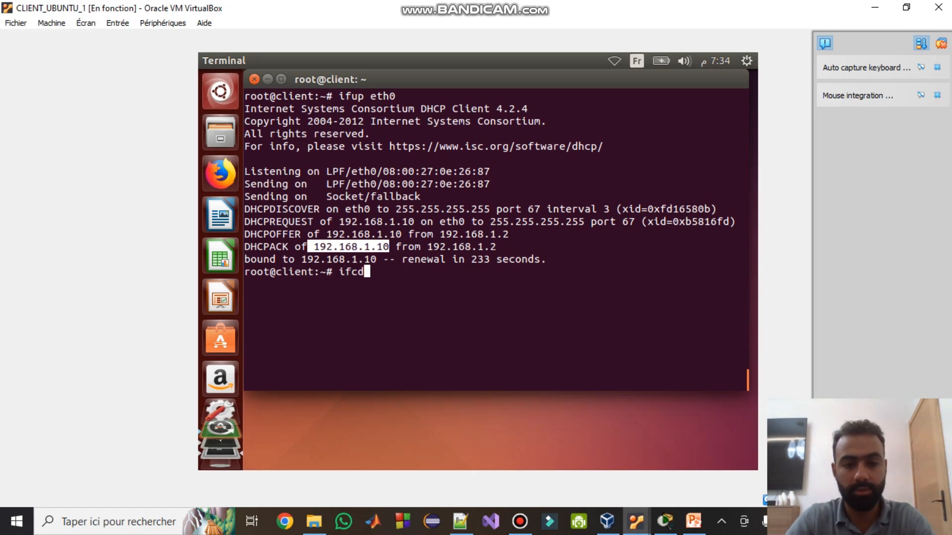
{"action": "key", "text": "BackSpace"}
{"action": "type", "text": "onfig"}
{"action": "key", "text": "Tab"}
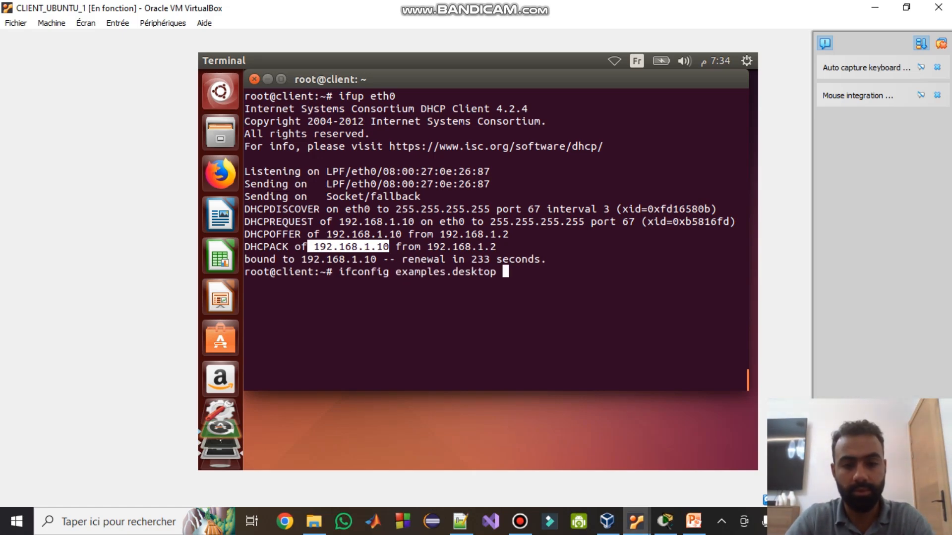
{"action": "key", "text": "Return"}
{"action": "type", "text": "ifcd"}
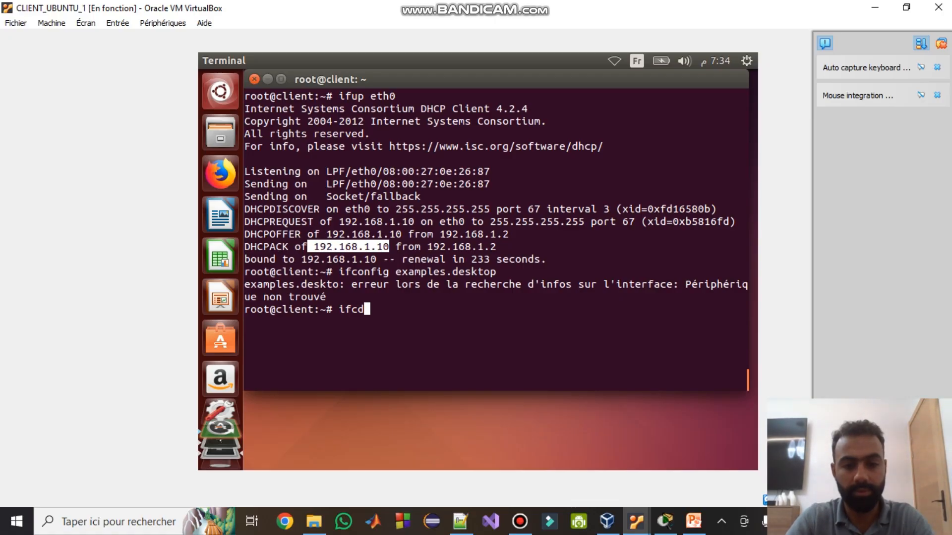
{"action": "key", "text": "BackSpace"}
{"action": "type", "text": "onfig"}
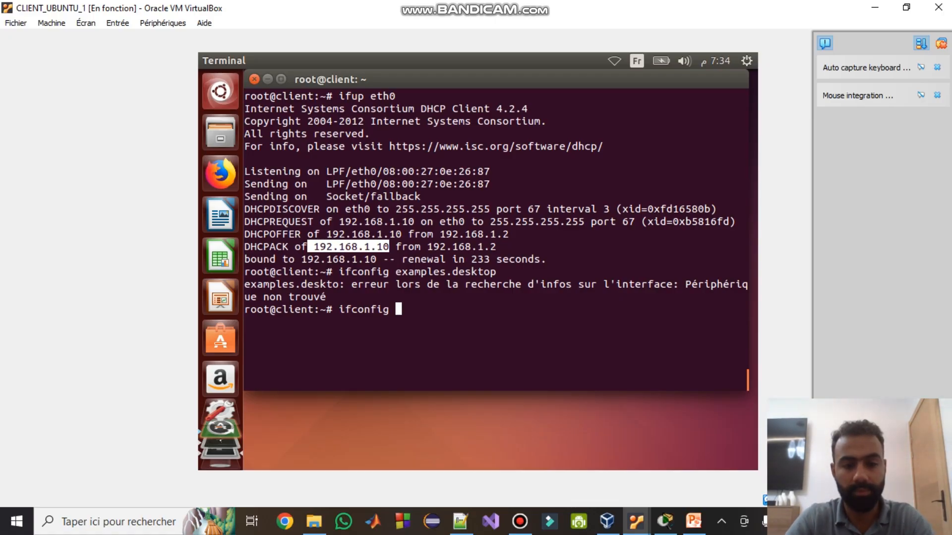
{"action": "key", "text": "Return"}
{"action": "left_click_drag", "start_coordinate": [408, 171], "coordinate": [451, 171]}
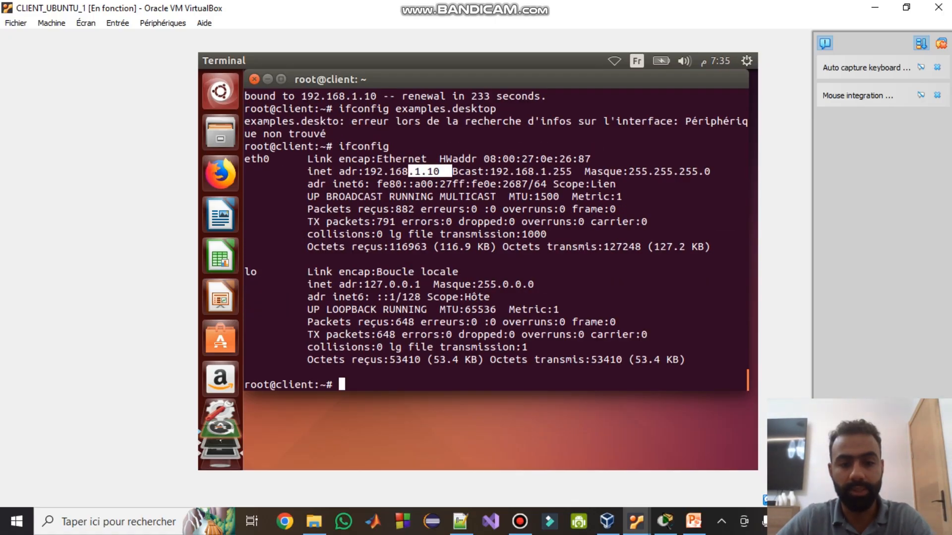
- Run ifconfig on CLIENT_UBUNTU_2, confirming eth0 at 192.168.2.10
{"action": "left_click", "coordinate": [636, 521]}
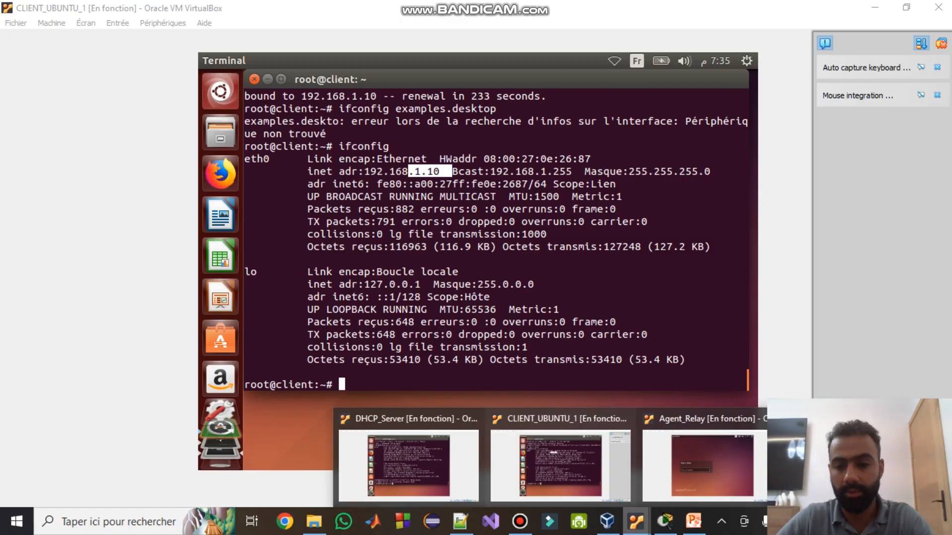
{"action": "left_click", "coordinate": [863, 466]}
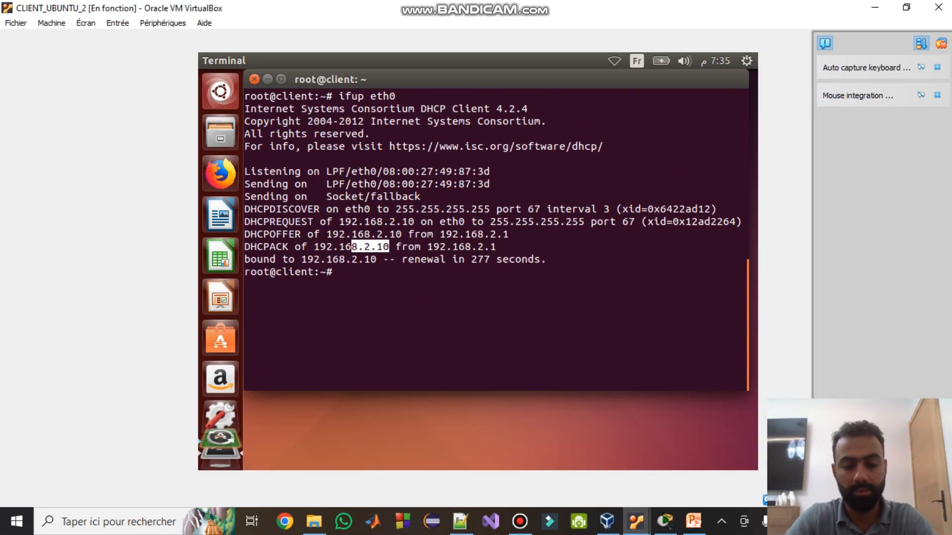
{"action": "type", "text": "ifconfig"}
{"action": "key", "text": "Return"}
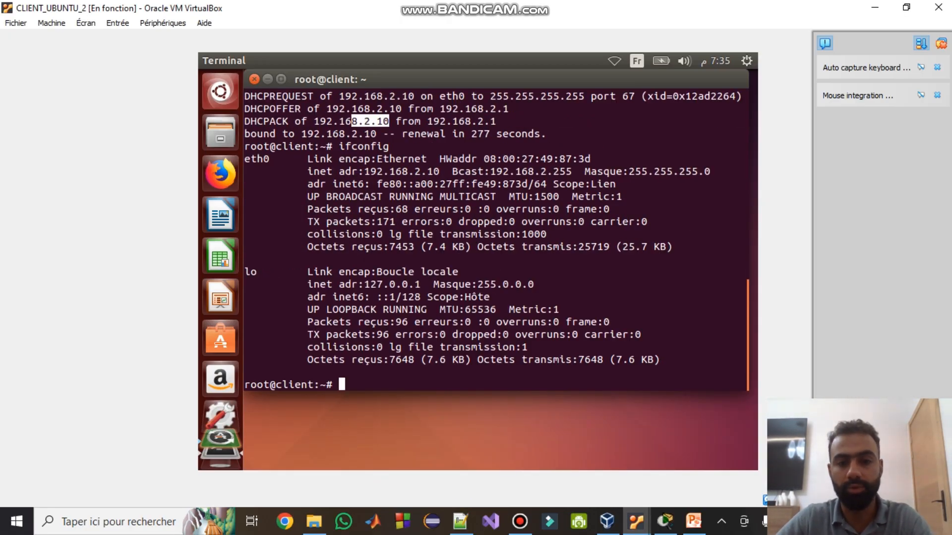
{"action": "left_click_drag", "start_coordinate": [402, 171], "coordinate": [451, 171]}
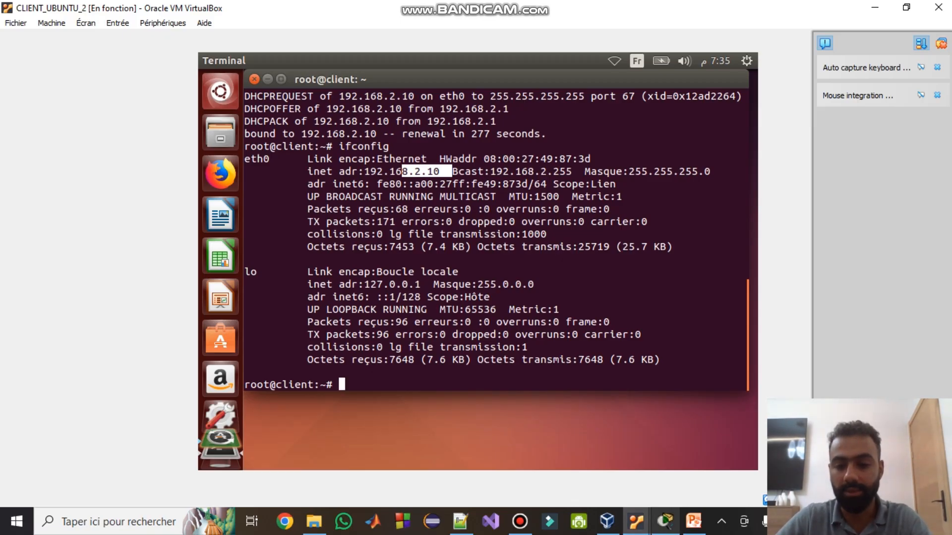
- Check the Packet Tracer network diagram, then return to the DHCP_Server VM
{"action": "left_click", "coordinate": [665, 522]}
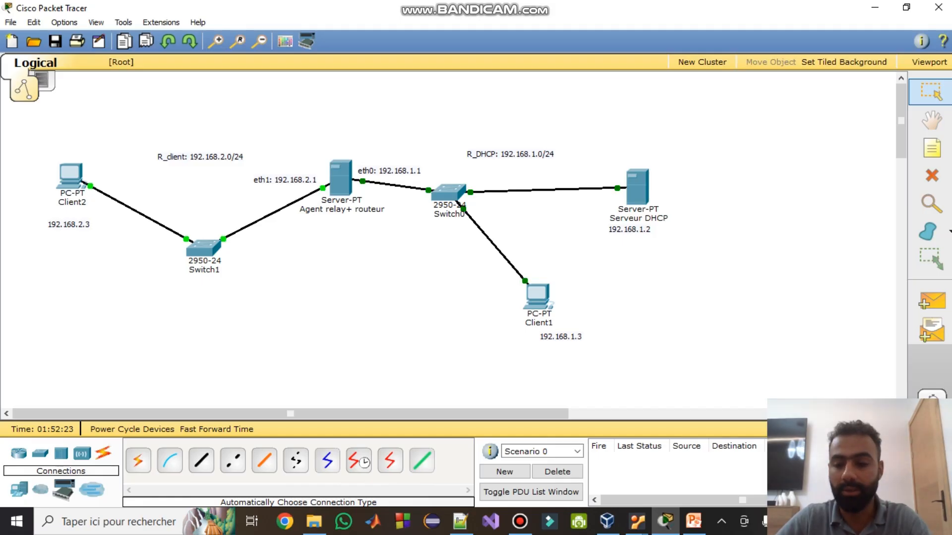
{"action": "mouse_move", "coordinate": [69, 198]}
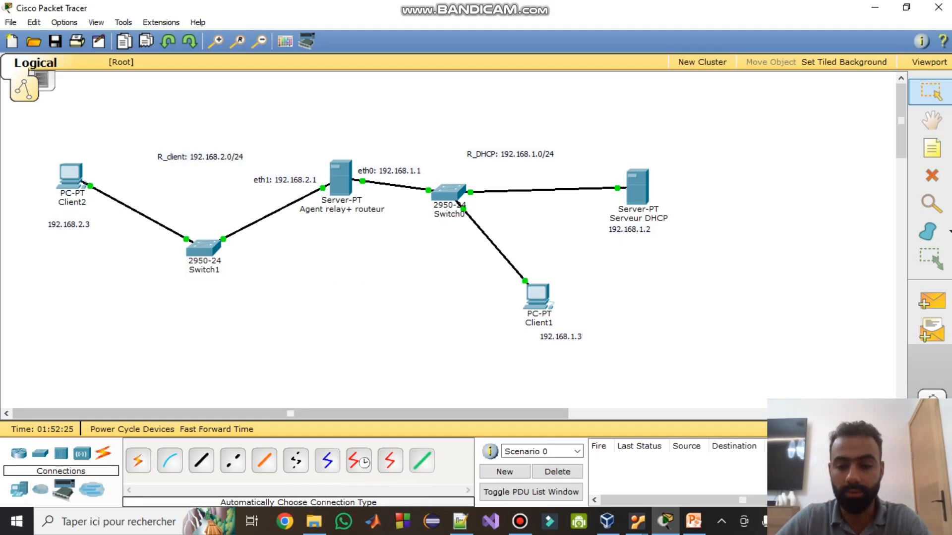
{"action": "mouse_move", "coordinate": [636, 521]}
{"action": "left_click", "coordinate": [399, 455]}
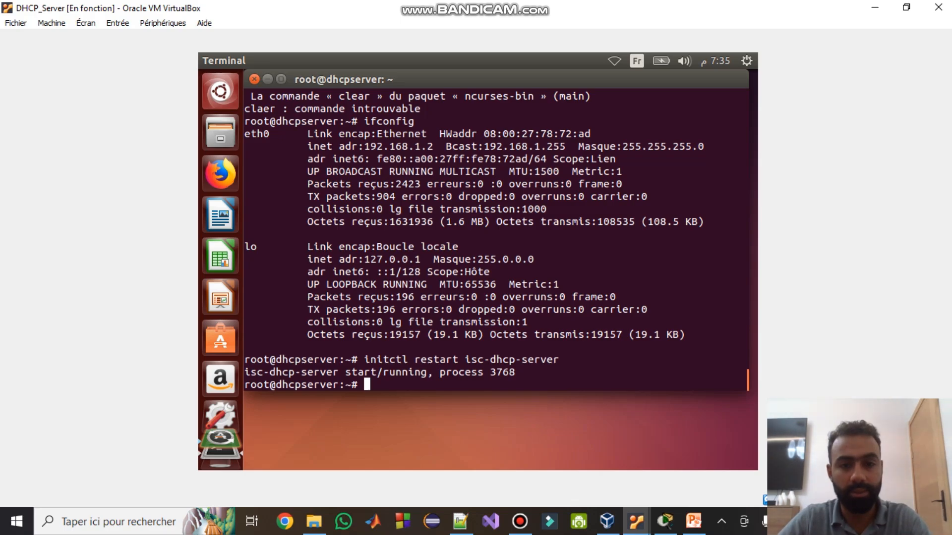
- Reopen /etc/dhcp/dhcpd.conf in gedit from command history and scroll to the host block
{"action": "key", "text": "Up"}
{"action": "key", "text": "Up"}
{"action": "key", "text": "Up"}
{"action": "key", "text": "Up"}
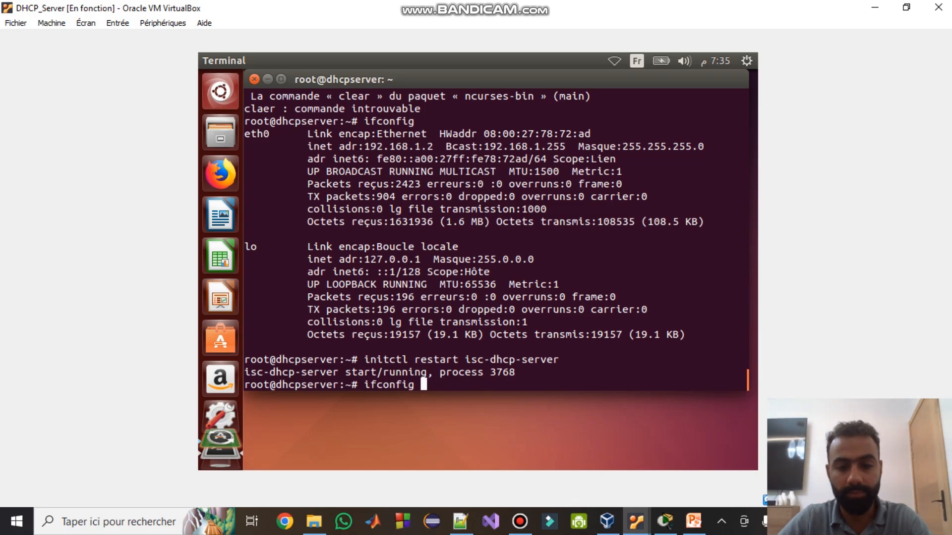
{"action": "key", "text": "Up"}
{"action": "key", "text": "Up"}
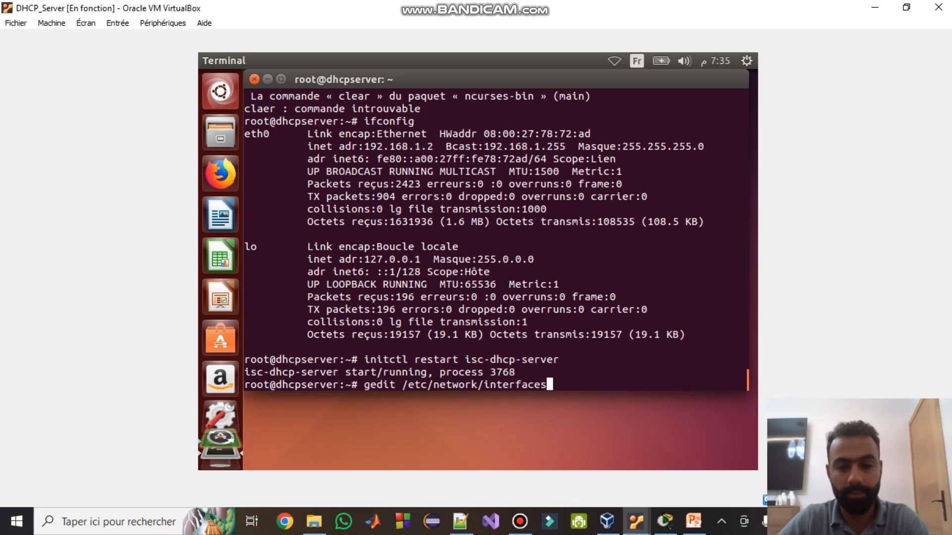
{"action": "key", "text": "Up"}
{"action": "key", "text": "Up"}
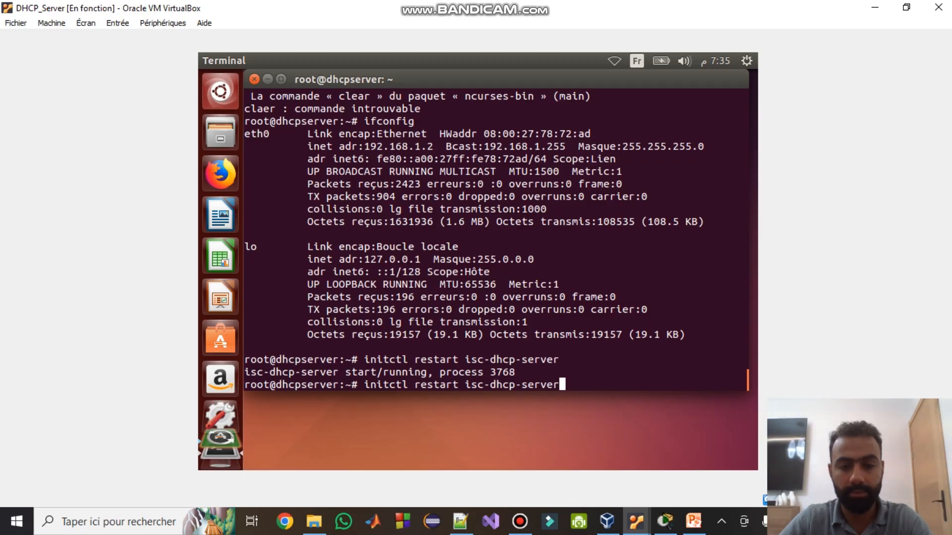
{"action": "key", "text": "Up"}
{"action": "key", "text": "Return"}
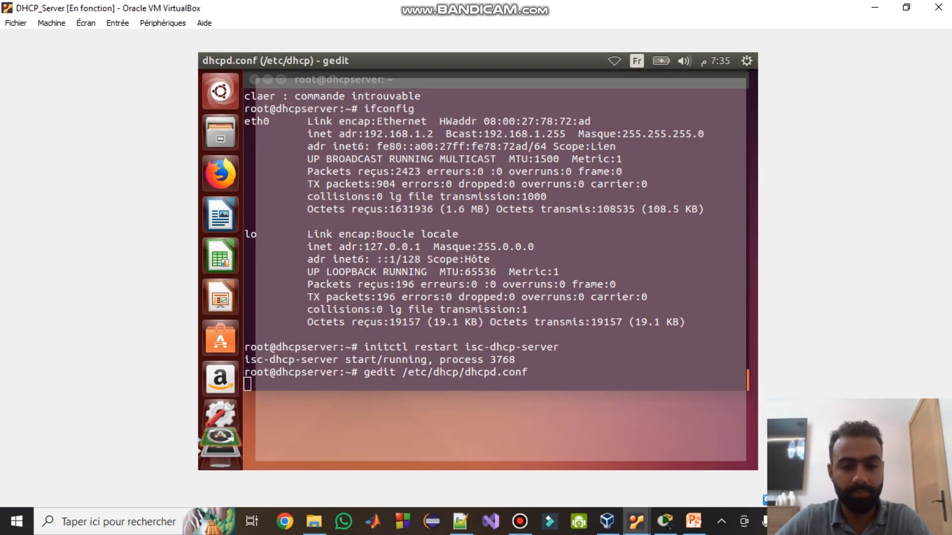
{"action": "scroll", "coordinate": [496, 293], "scroll_direction": "down", "scroll_amount": 10}
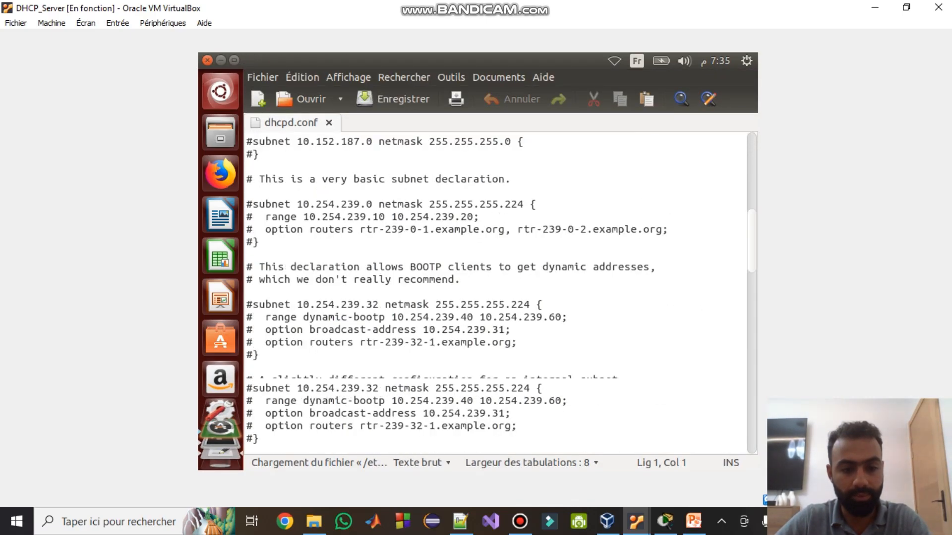
{"action": "scroll", "coordinate": [496, 292], "scroll_direction": "down", "scroll_amount": 10}
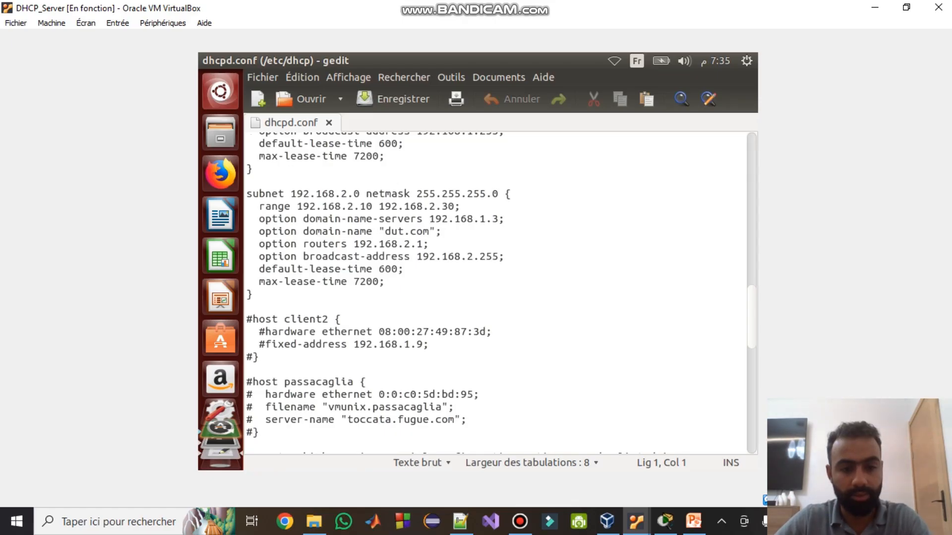
- Uncomment the host client2 block, rename it client3, and switch to CLIENT_UBUNTU_2
{"action": "left_click", "coordinate": [252, 319]}
{"action": "key", "text": "BackSpace"}
{"action": "left_click", "coordinate": [265, 332]}
{"action": "key", "text": "BackSpace"}
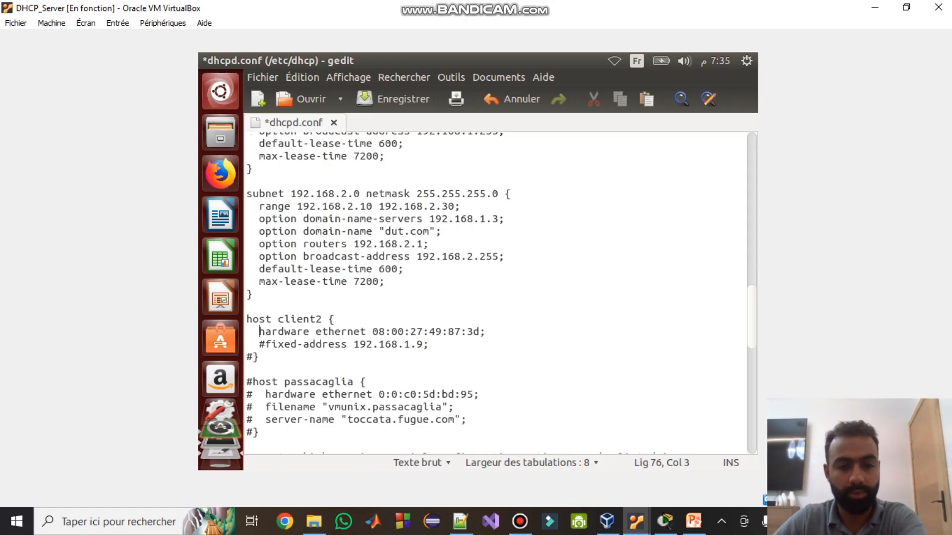
{"action": "key", "text": "BackSpace"}
{"action": "left_click", "coordinate": [252, 356]}
{"action": "key", "text": "BackSpace"}
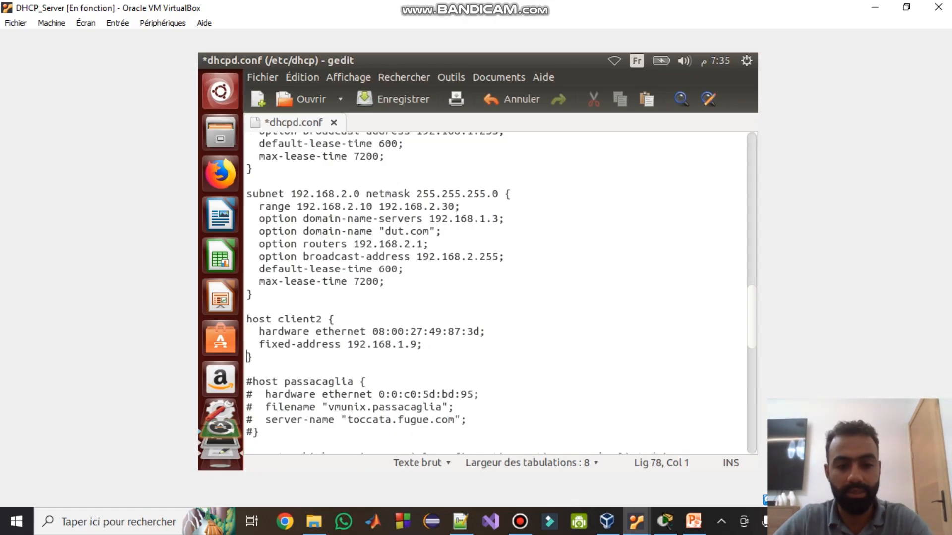
{"action": "left_click", "coordinate": [318, 319]}
{"action": "type", "text": "3"}
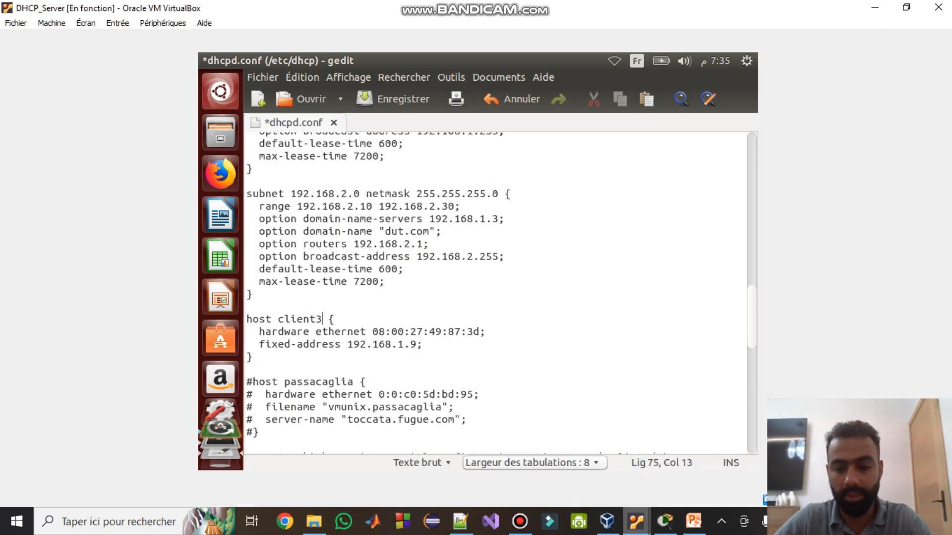
{"action": "left_click", "coordinate": [636, 522]}
{"action": "left_click", "coordinate": [855, 466]}
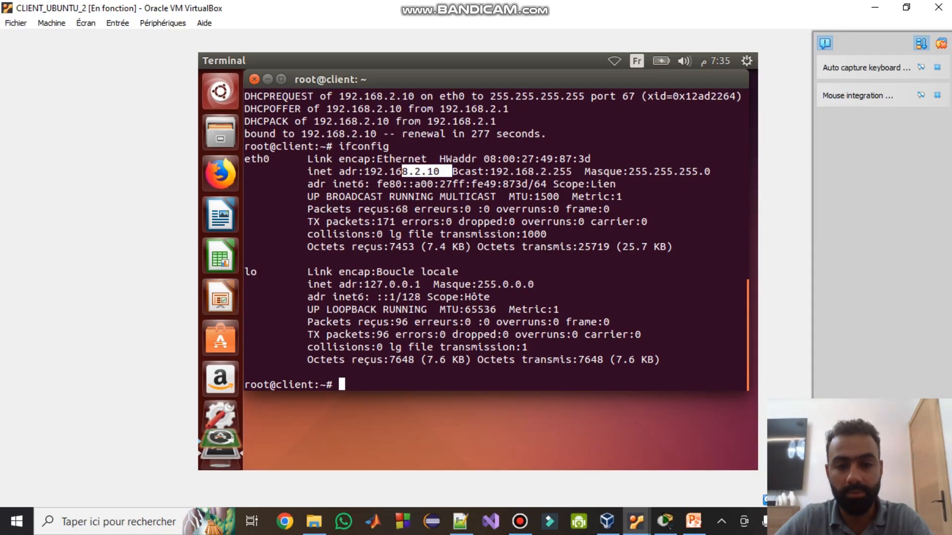
- Change client3's fixed-address in dhcpd.conf from the 192.168.1 subnet to 192.168.2.9 and save
{"action": "mouse_move", "coordinate": [636, 522]}
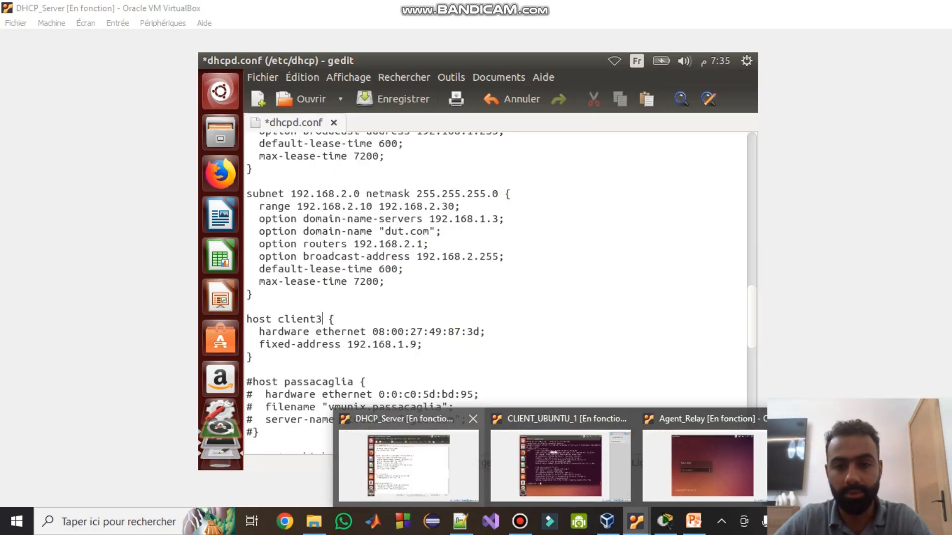
{"action": "left_click", "coordinate": [409, 466]}
{"action": "left_click_drag", "start_coordinate": [513, 8], "coordinate": [223, 83]}
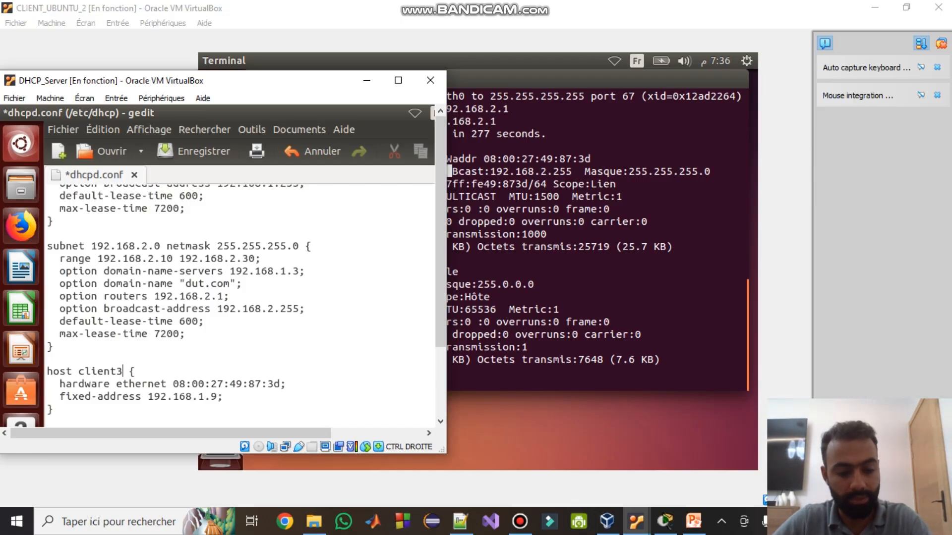
{"action": "key", "text": "ctrl+s"}
{"action": "left_click_drag", "start_coordinate": [211, 397], "coordinate": [204, 397]}
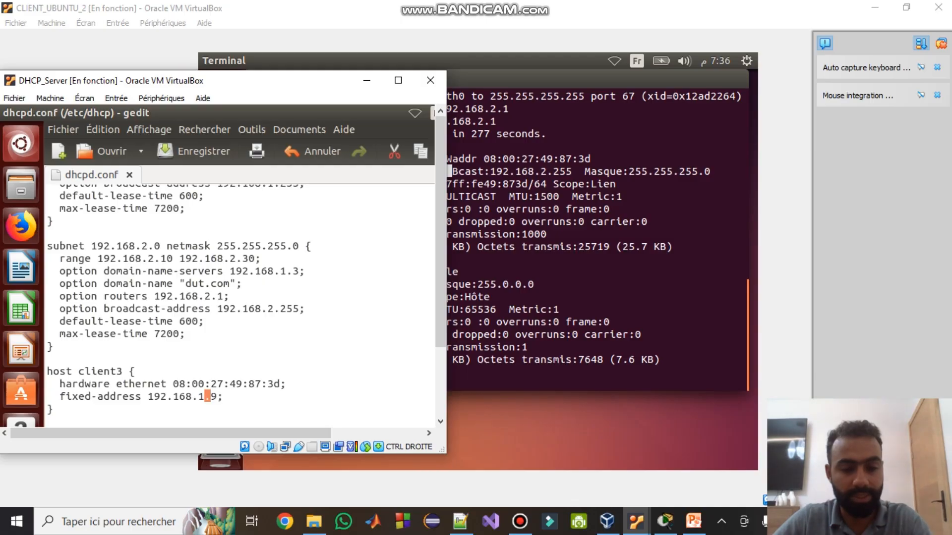
{"action": "left_click", "coordinate": [205, 397]}
{"action": "key", "text": "BackSpace"}
{"action": "type", "text": "2"}
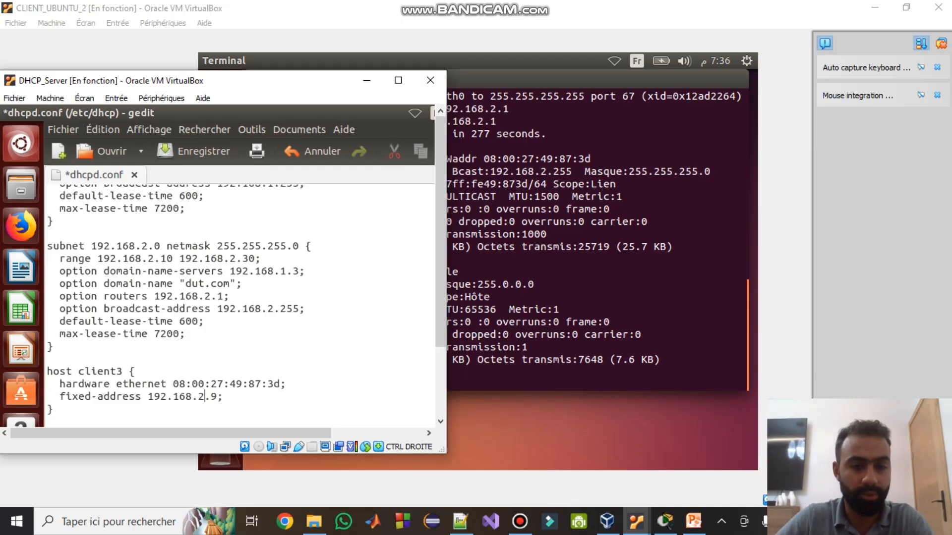
{"action": "left_click_drag", "start_coordinate": [135, 258], "coordinate": [241, 258]}
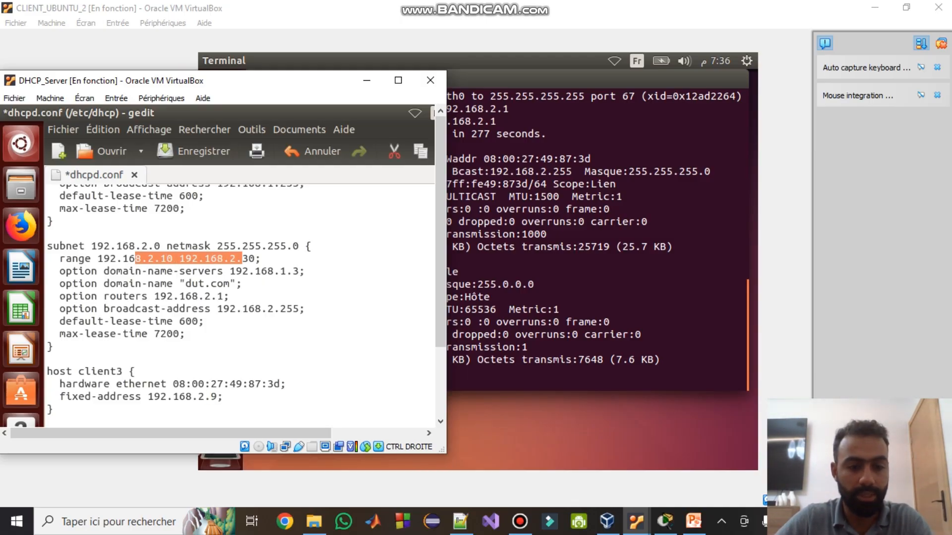
{"action": "left_click", "coordinate": [242, 259]}
{"action": "key", "text": "ctrl+s"}
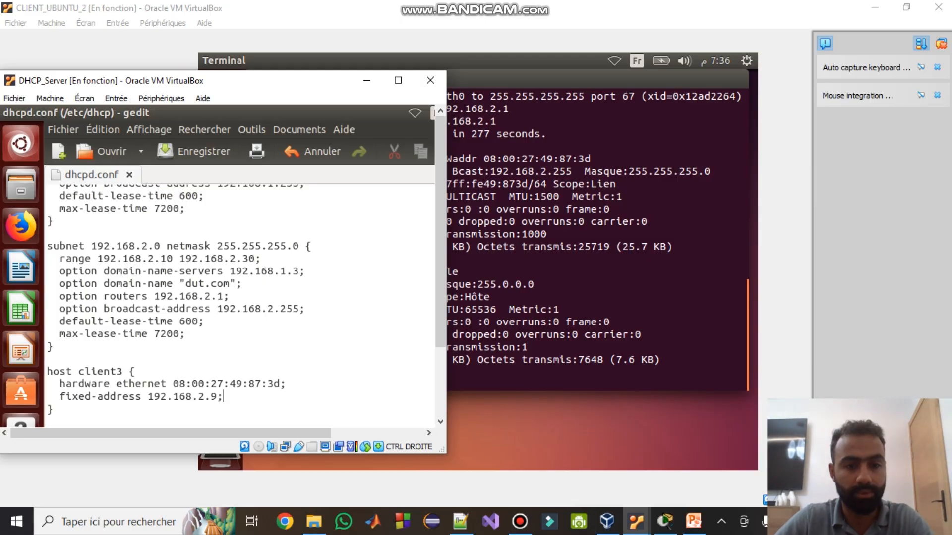
- Close gedit and rerun initctl restart isc-dhcp-server from shell history
{"action": "left_click", "coordinate": [398, 80]}
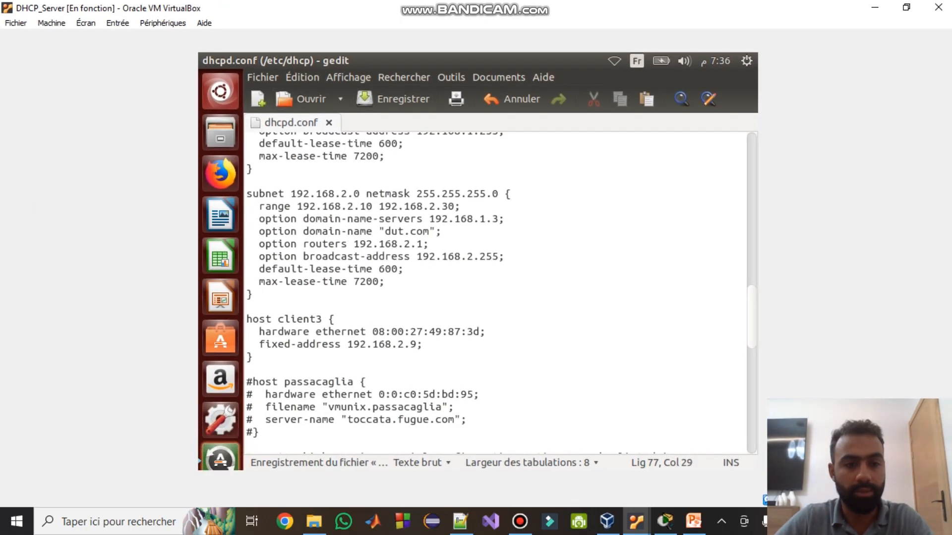
{"action": "key", "text": "ctrl+q"}
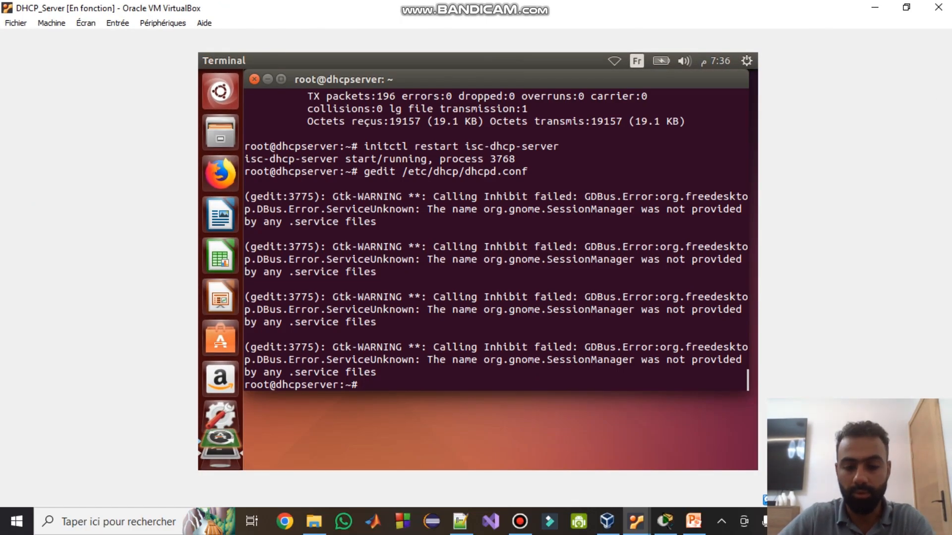
{"action": "key", "text": "Up"}
{"action": "key", "text": "Up"}
{"action": "key", "text": "Return"}
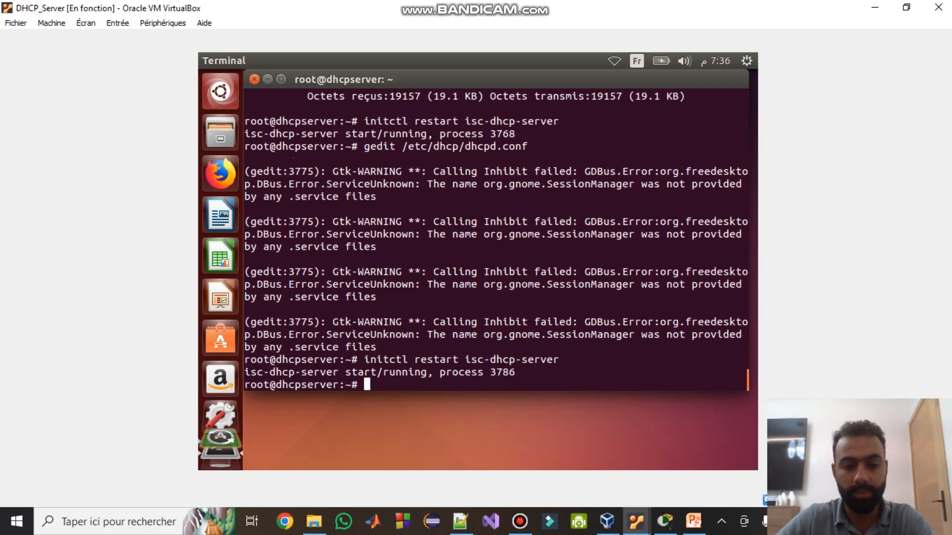
- On CLIENT_UBUNTU_2, release the eth0 lease with ifdown eth0 and clear the terminal
{"action": "mouse_move", "coordinate": [636, 522]}
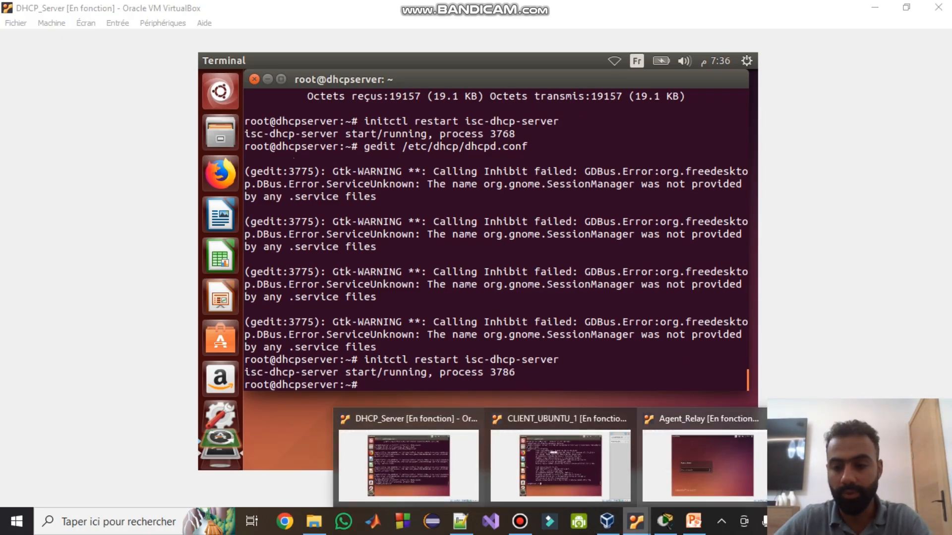
{"action": "left_click", "coordinate": [565, 459]}
{"action": "type", "text": "claer"}
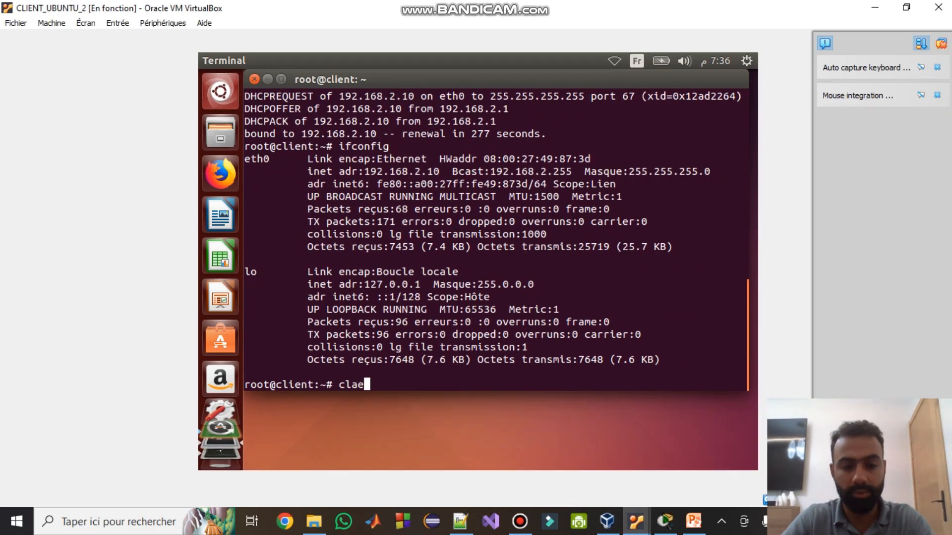
{"action": "key", "text": "Return"}
{"action": "type", "text": "ifdown eth0"}
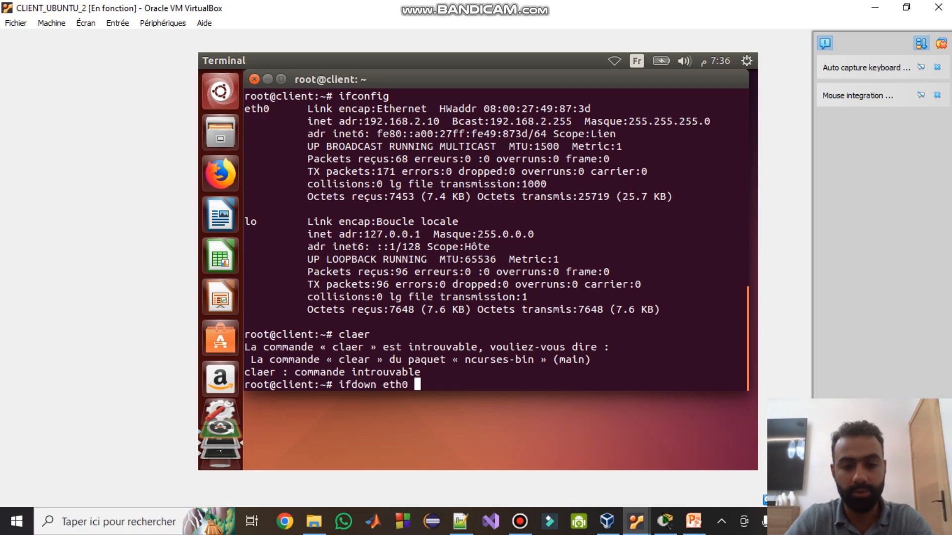
{"action": "key", "text": "Return"}
{"action": "type", "text": "clear"}
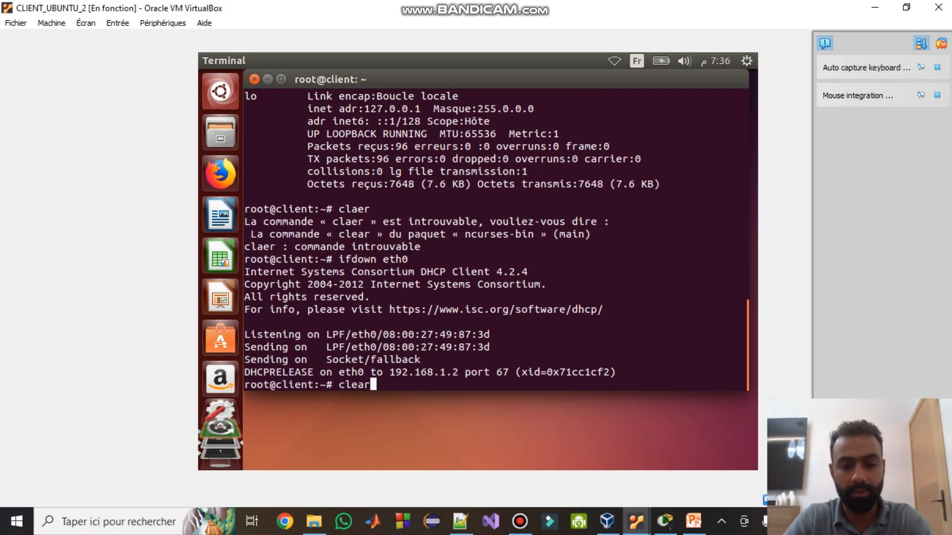
{"action": "key", "text": "Return"}
- Run ifup eth0 so client2 binds to 192.168.2.9, then bring up the Packet Tracer topology
{"action": "type", "text": "ifup eth0"}
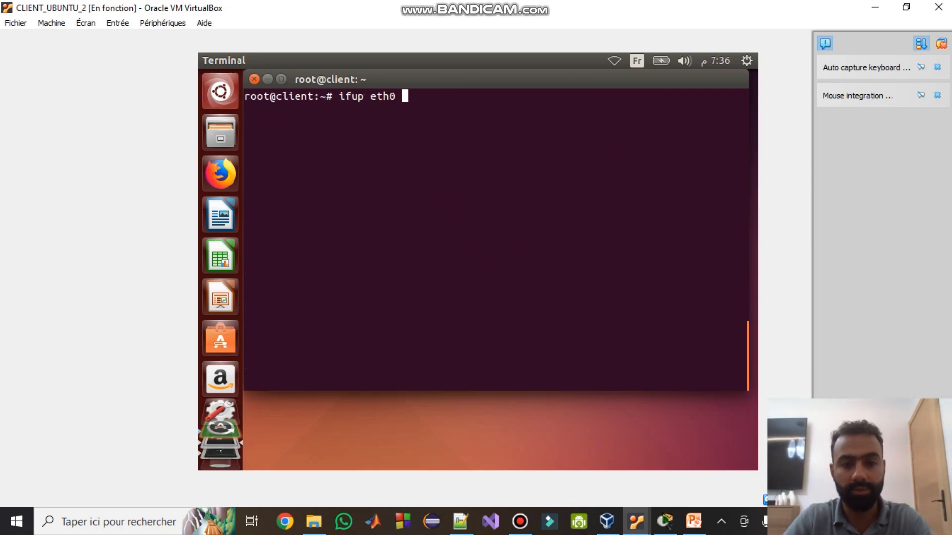
{"action": "key", "text": "Return"}
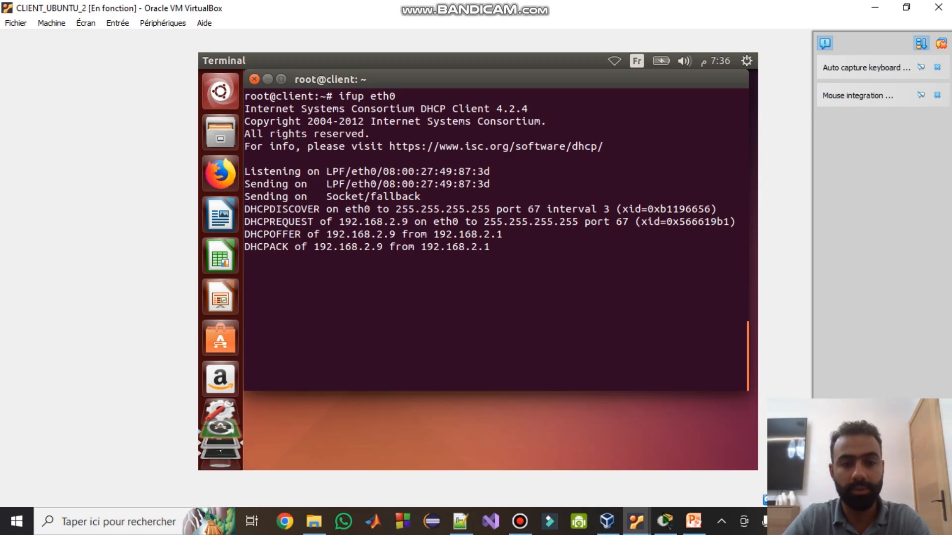
{"action": "left_click_drag", "start_coordinate": [390, 246], "coordinate": [358, 246]}
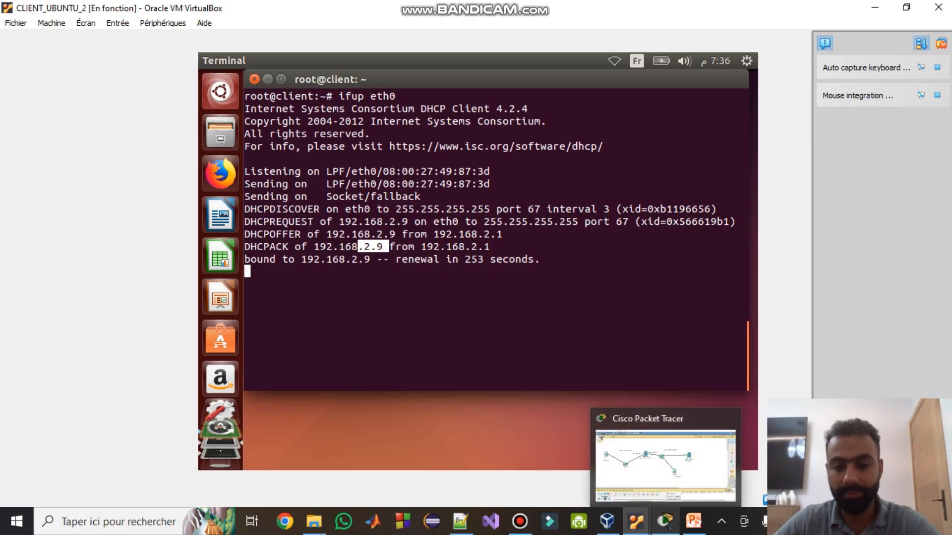
{"action": "left_click", "coordinate": [665, 522]}
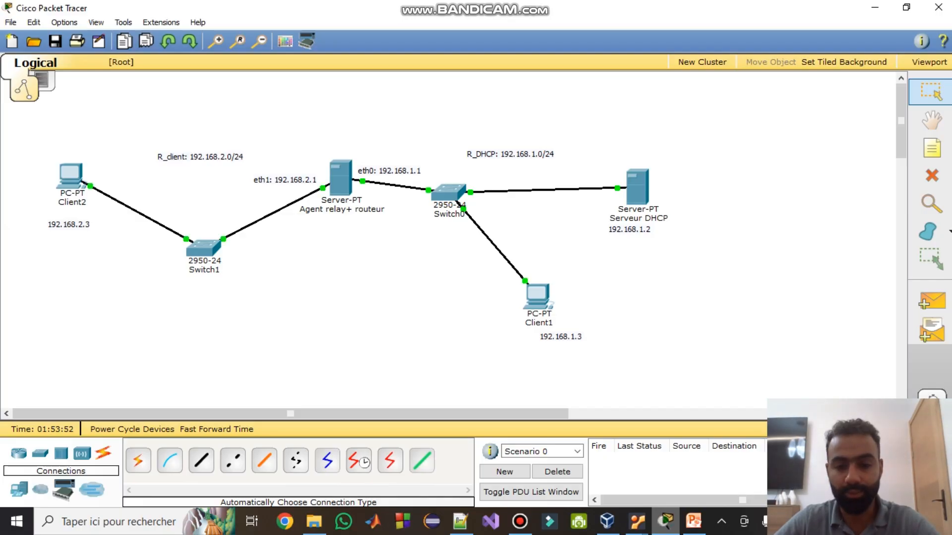